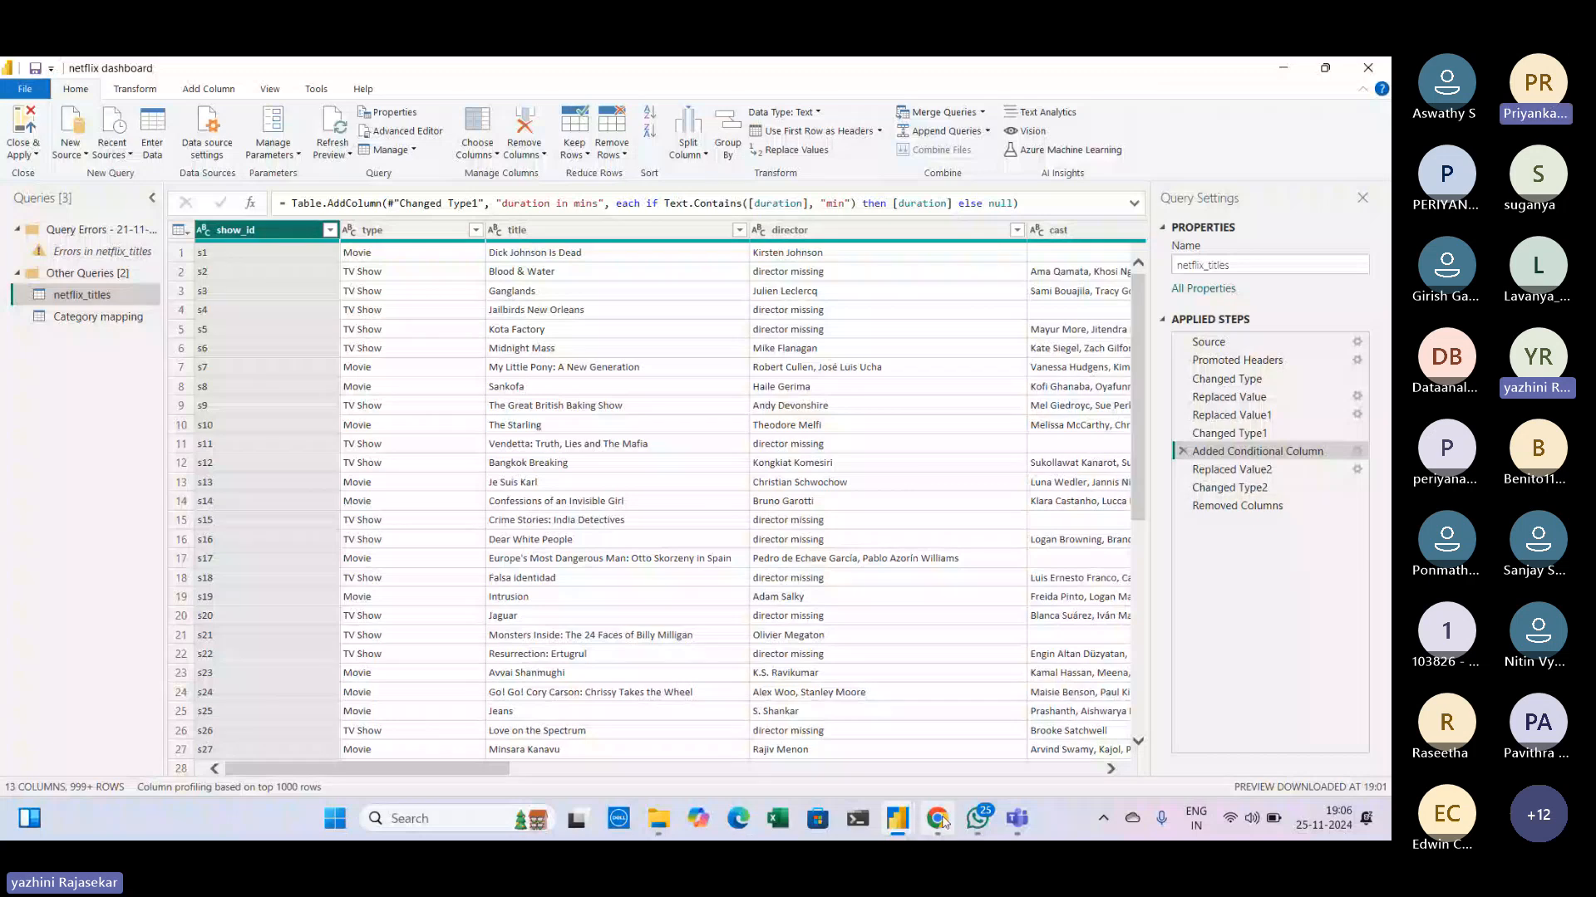
# Step: Switch to the netflix dashboard report window in Power BI Desktop and select the NETFLIX logo image
pyautogui.moveTo(897, 819)
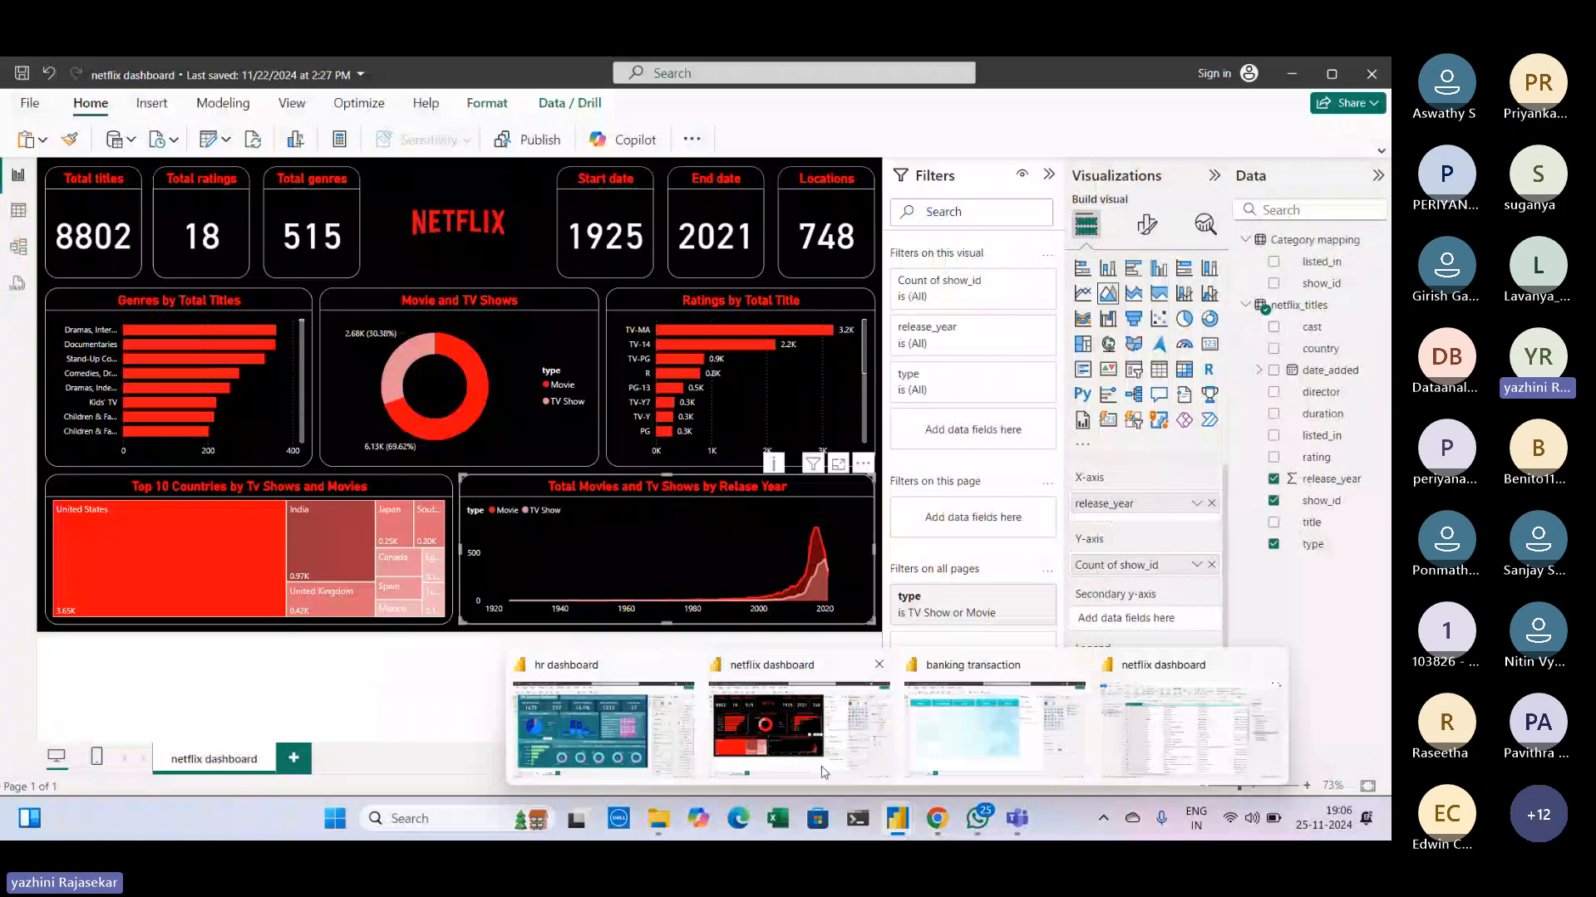
pyautogui.click(823, 772)
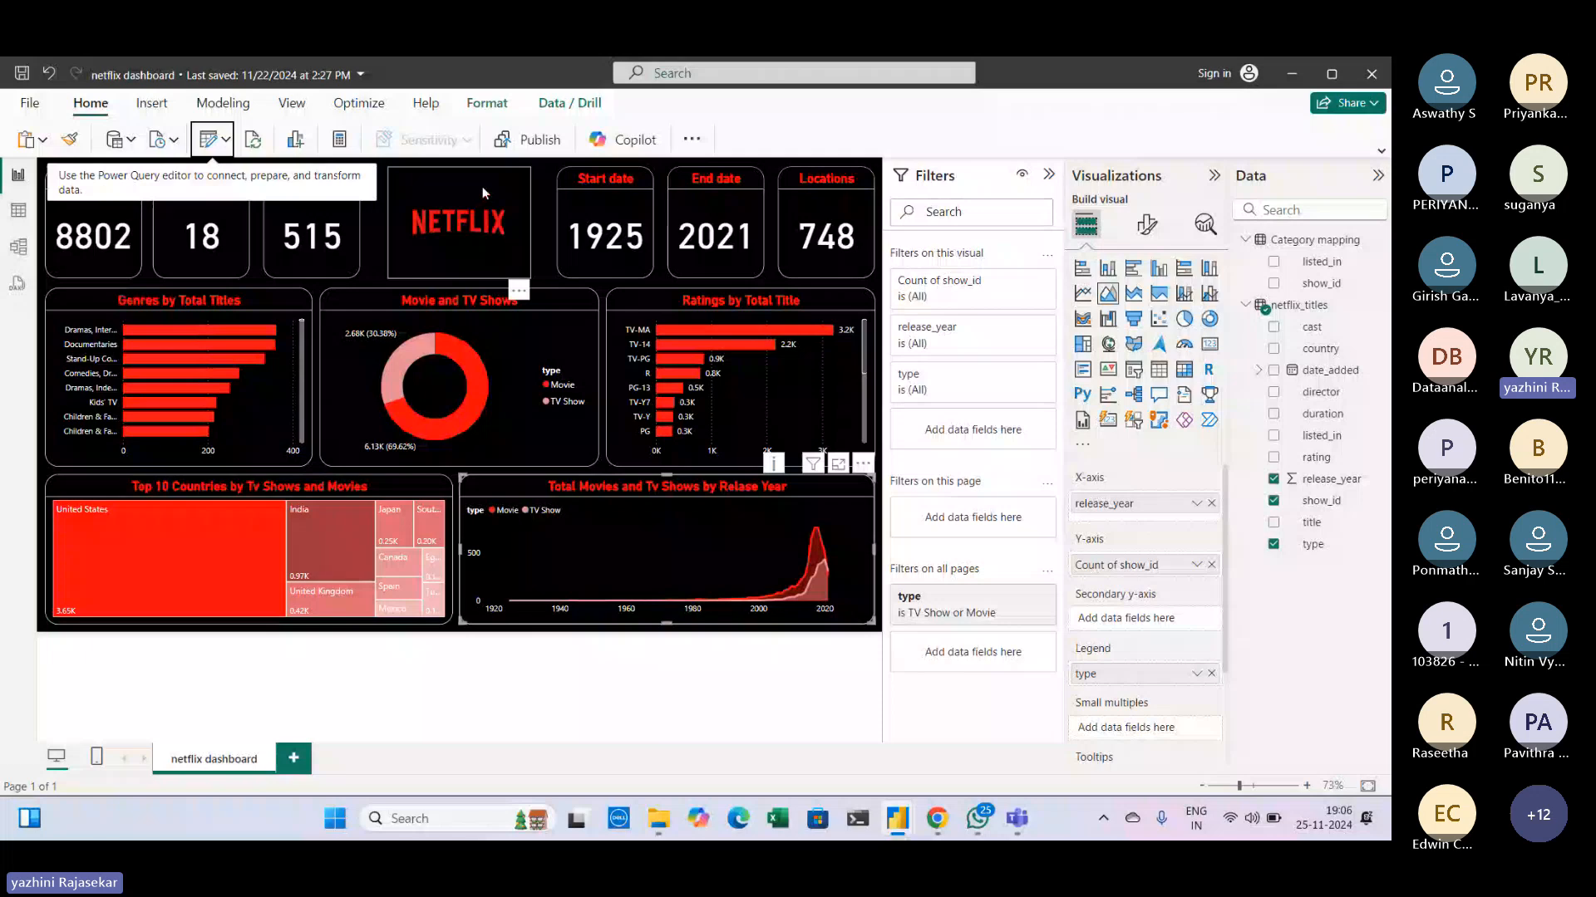
pyautogui.click(436, 187)
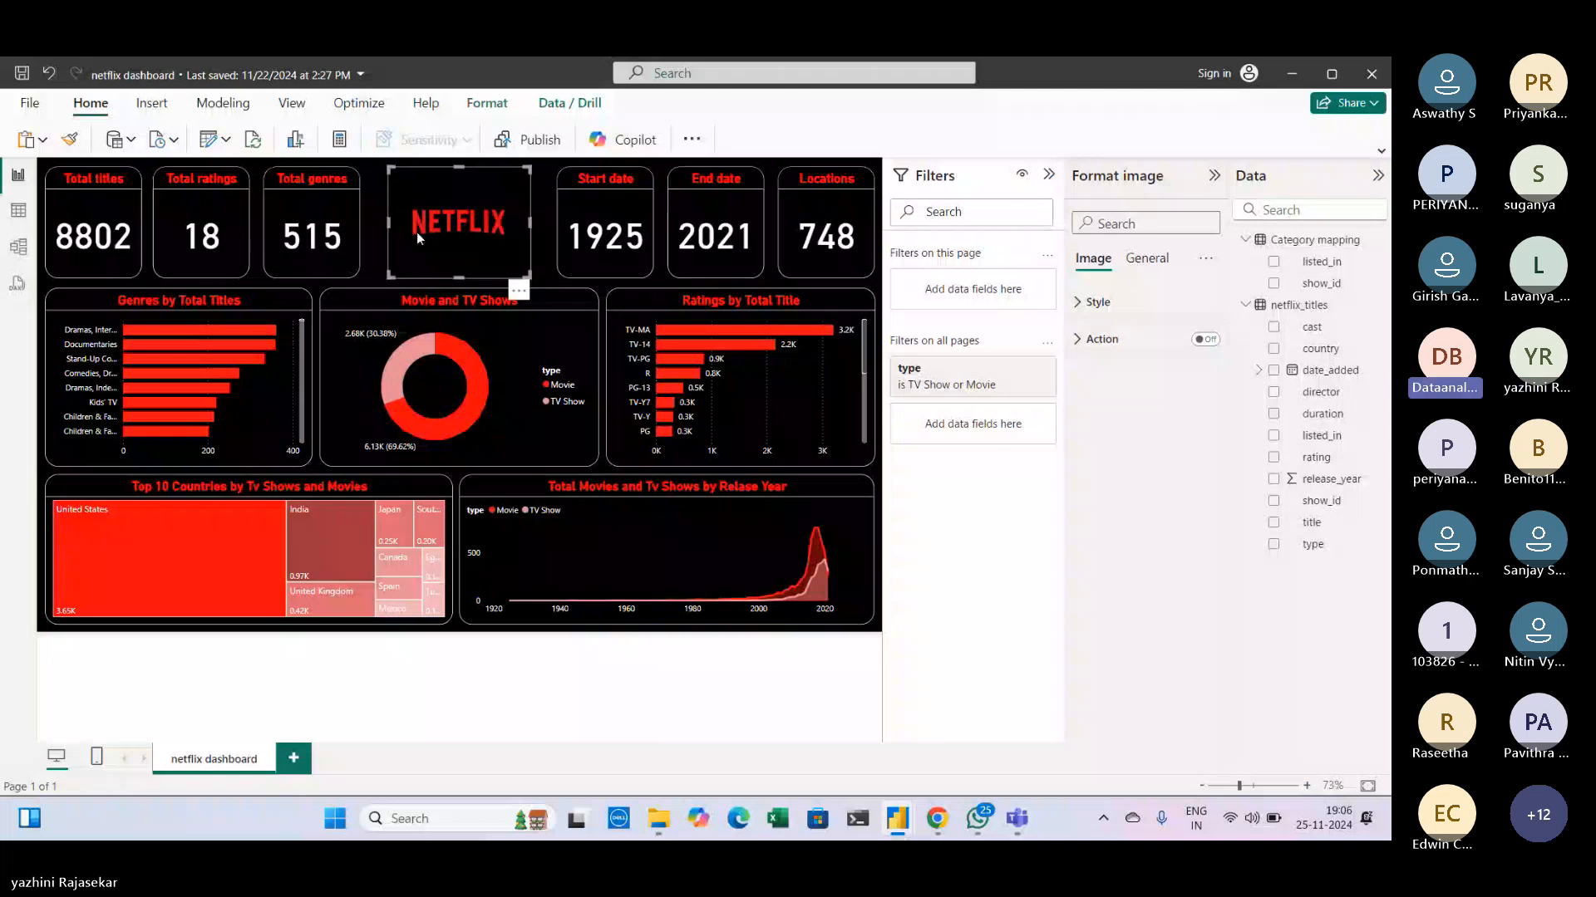
# Step: Examine the Total titles card's data field, callout value formatting, background and visual border settings
pyautogui.click(93, 218)
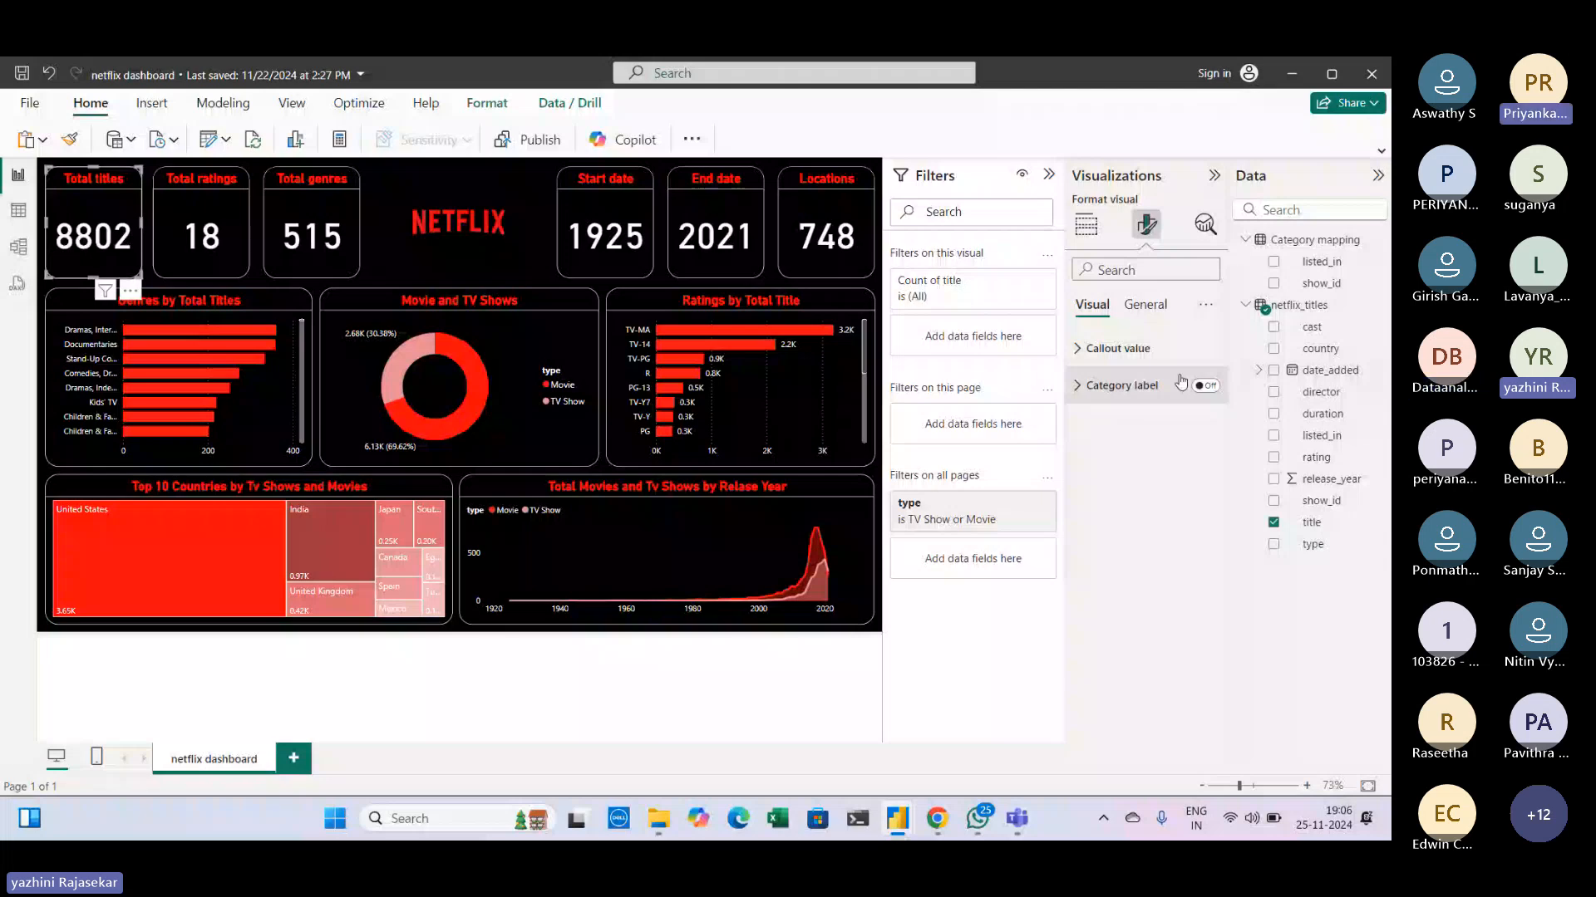
pyautogui.click(1087, 224)
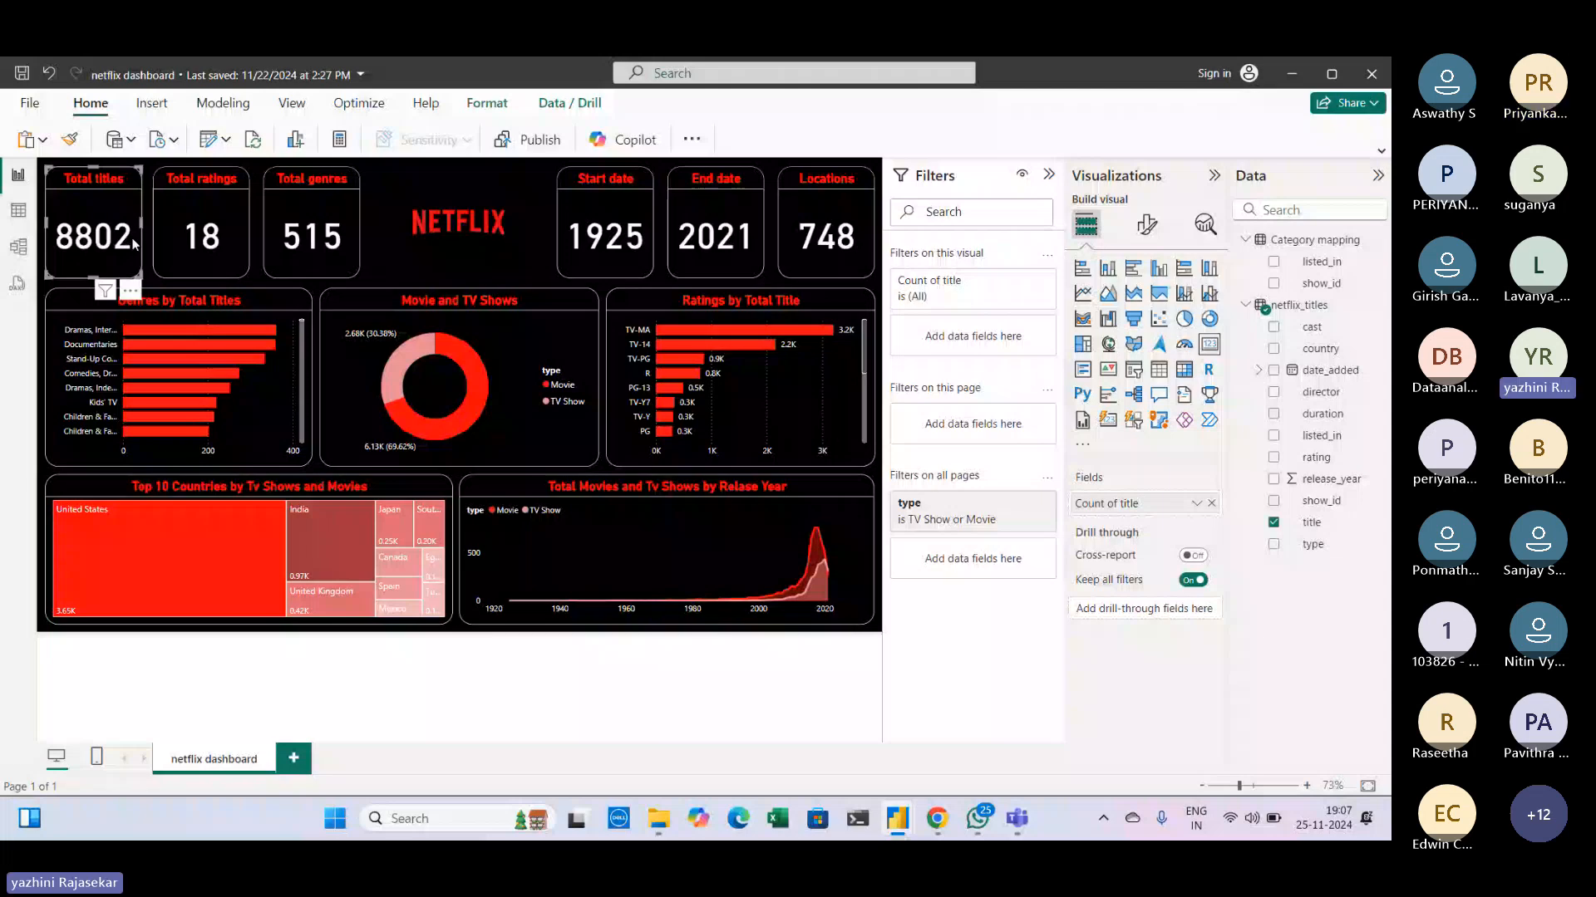
pyautogui.click(1147, 225)
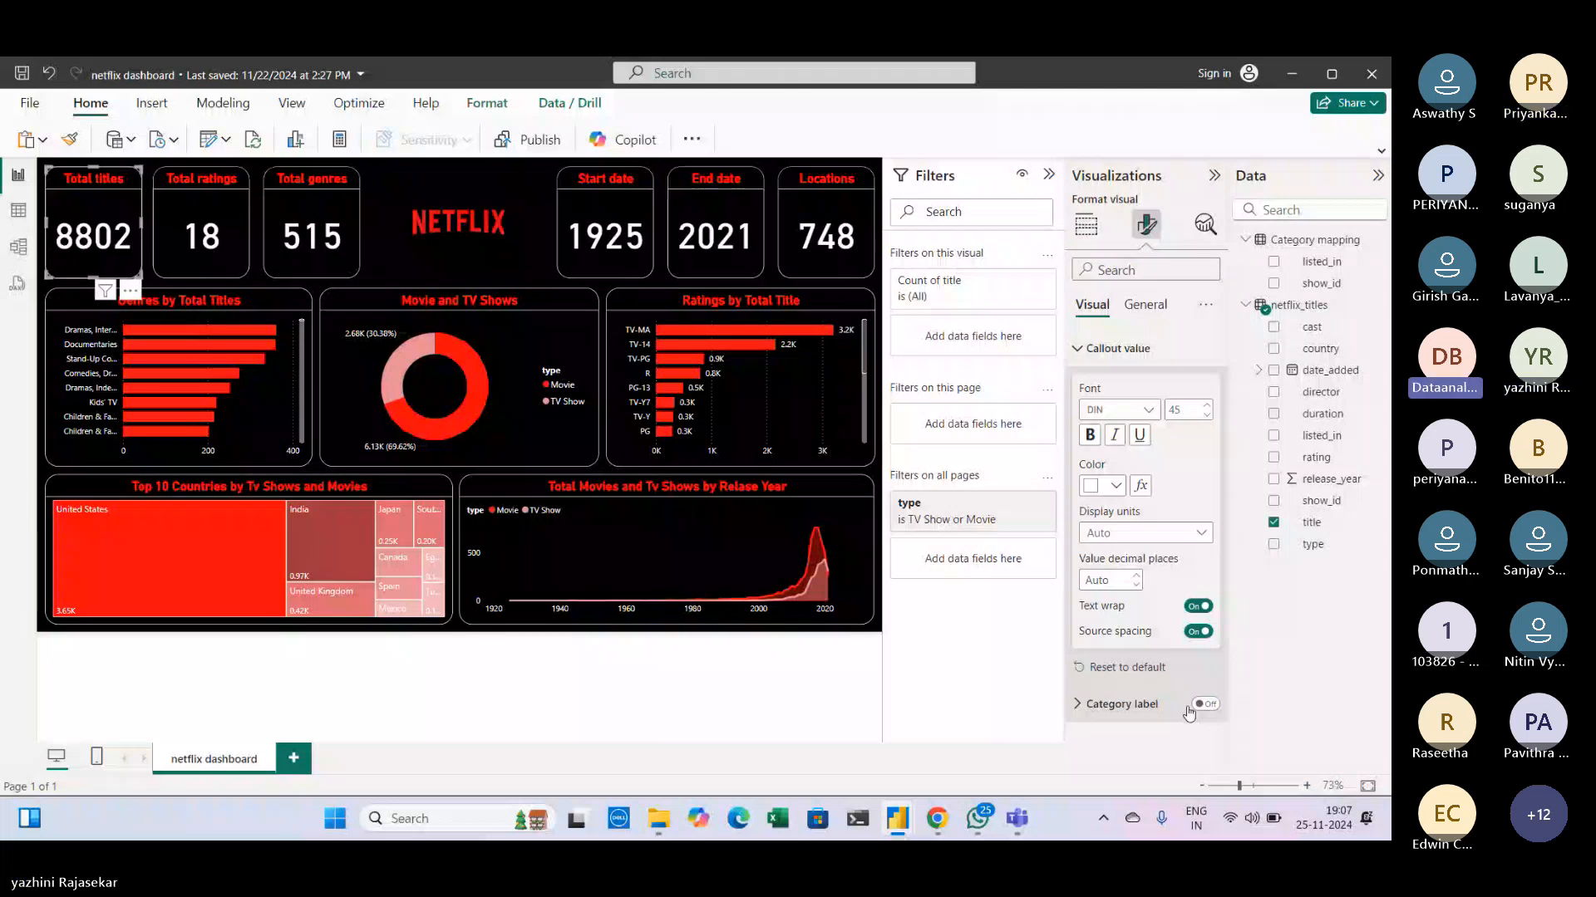
pyautogui.click(1144, 306)
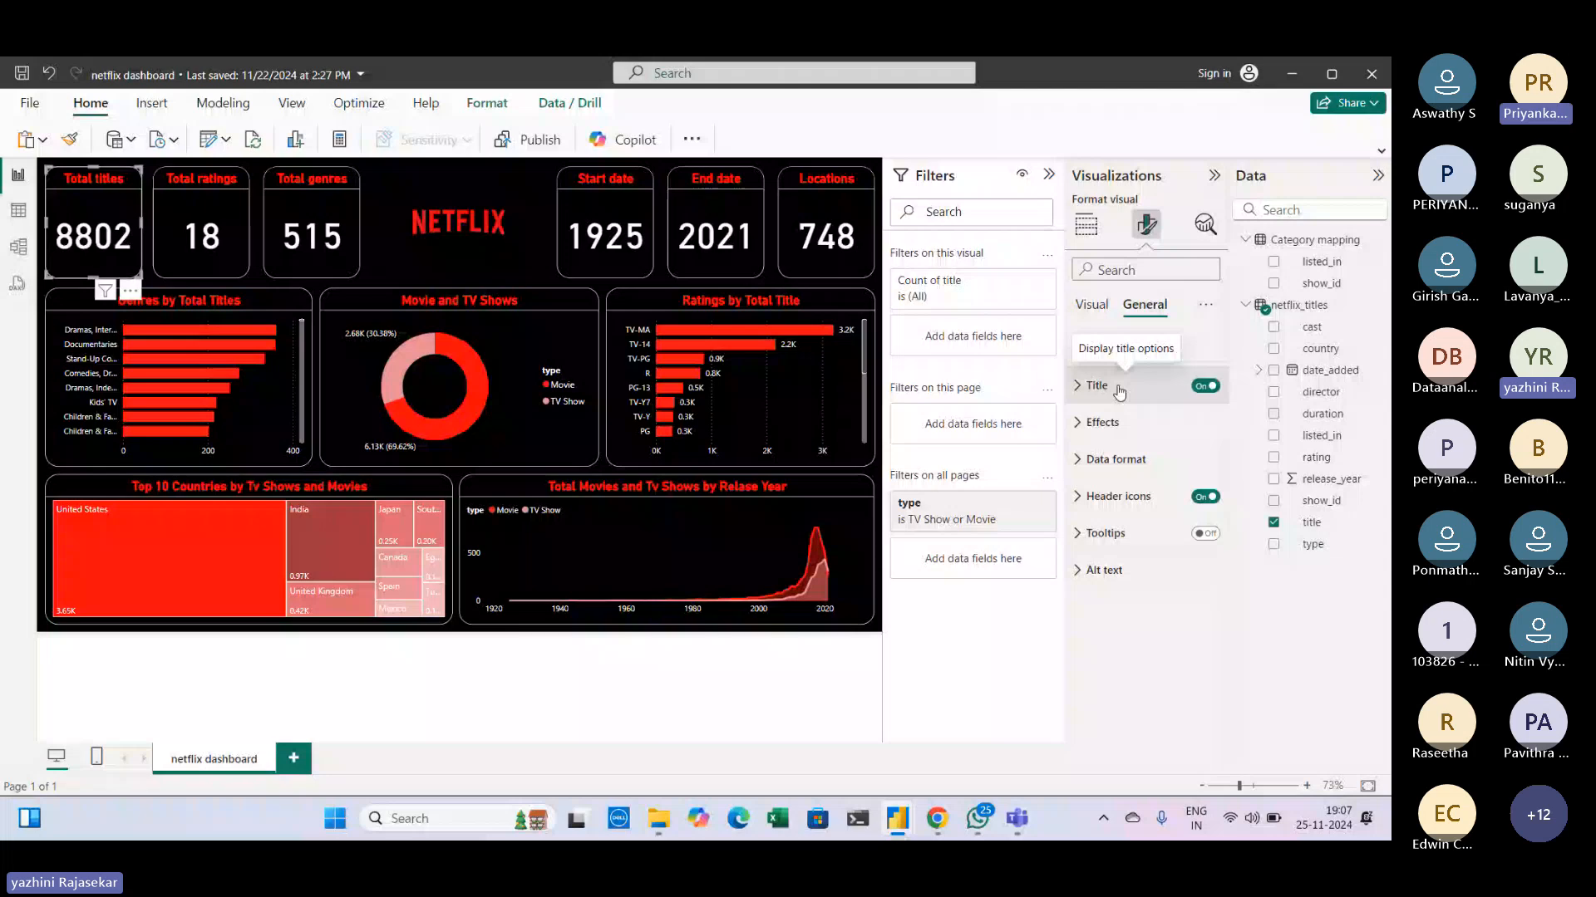
pyautogui.click(1102, 422)
pyautogui.scroll(-1, 1159, 591)
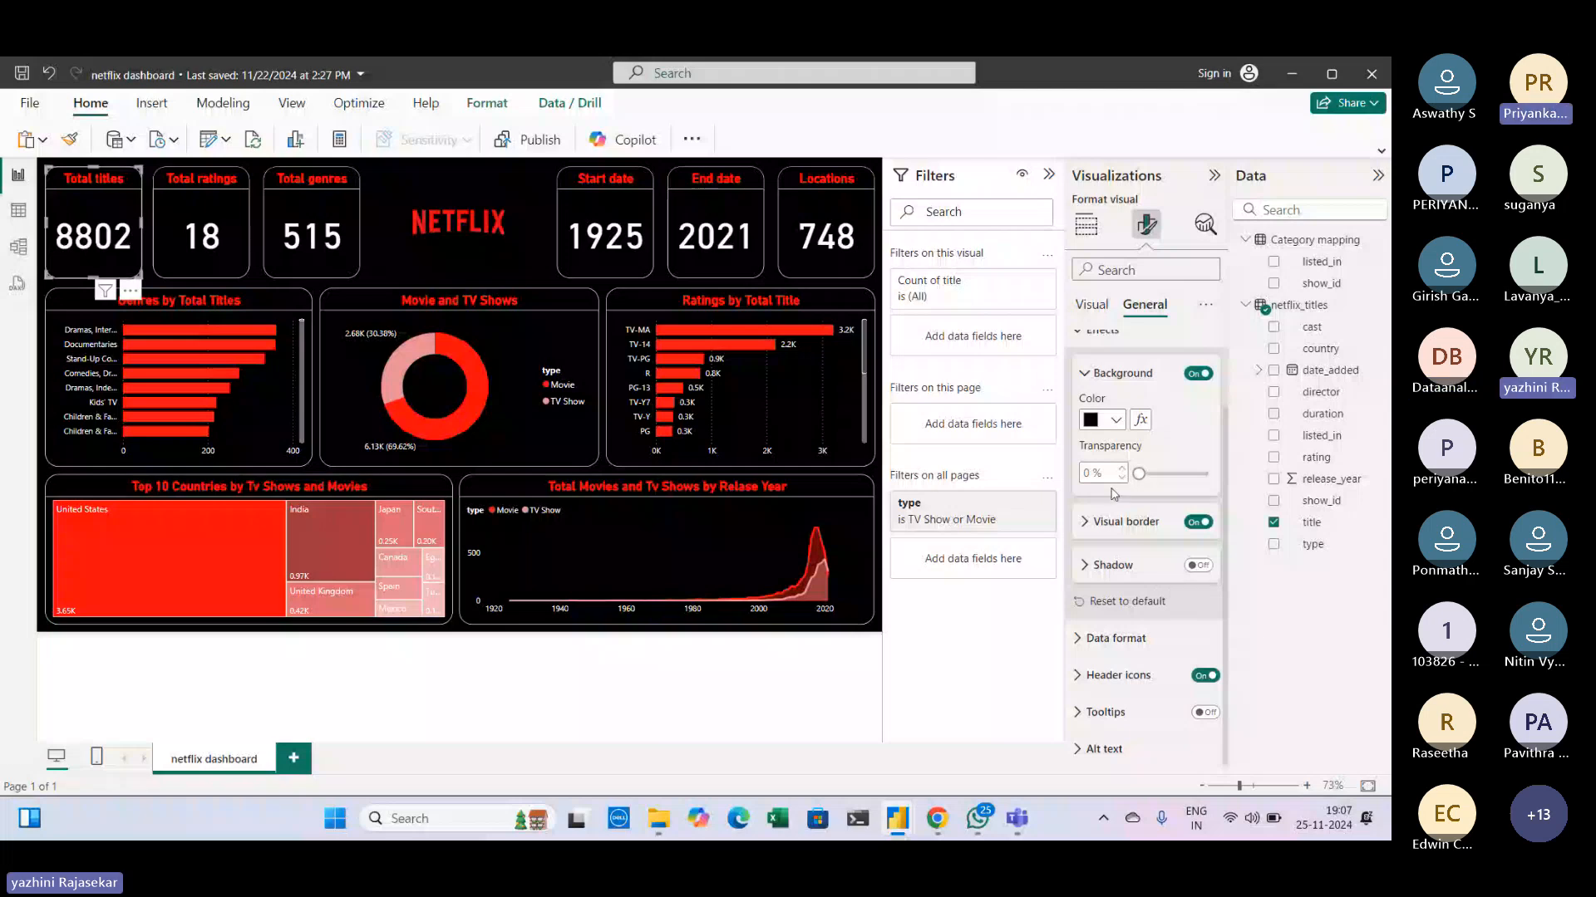
pyautogui.click(1123, 521)
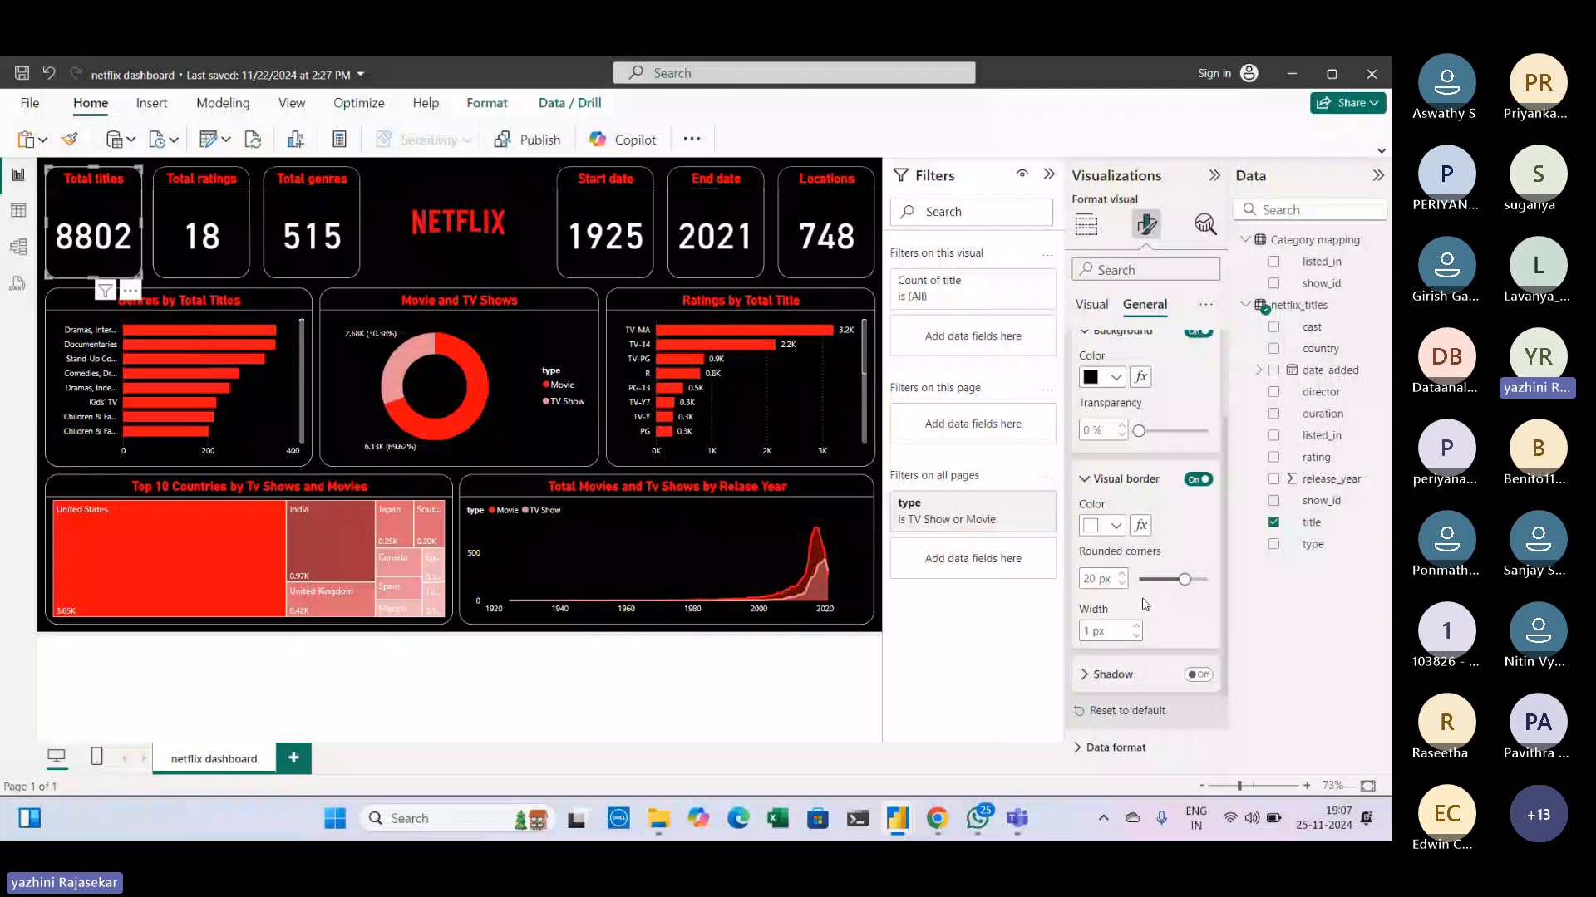
pyautogui.scroll(-2, 1145, 604)
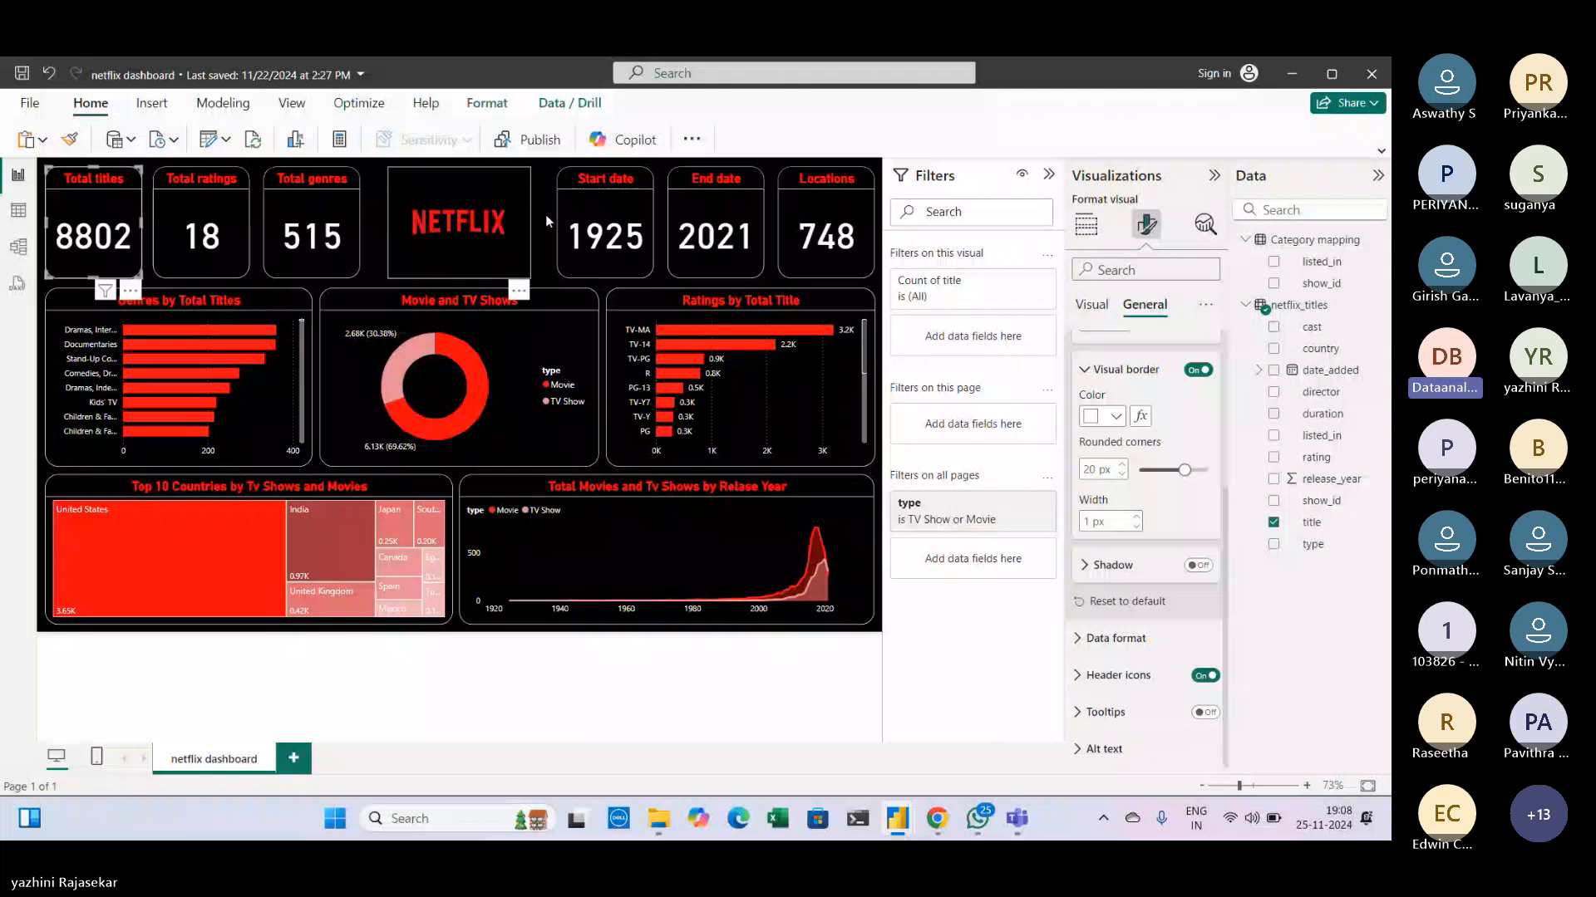
# Step: Examine the Genres by Total Titles bar chart's axis fields, Y-axis formatting and bar color settings
pyautogui.click(260, 397)
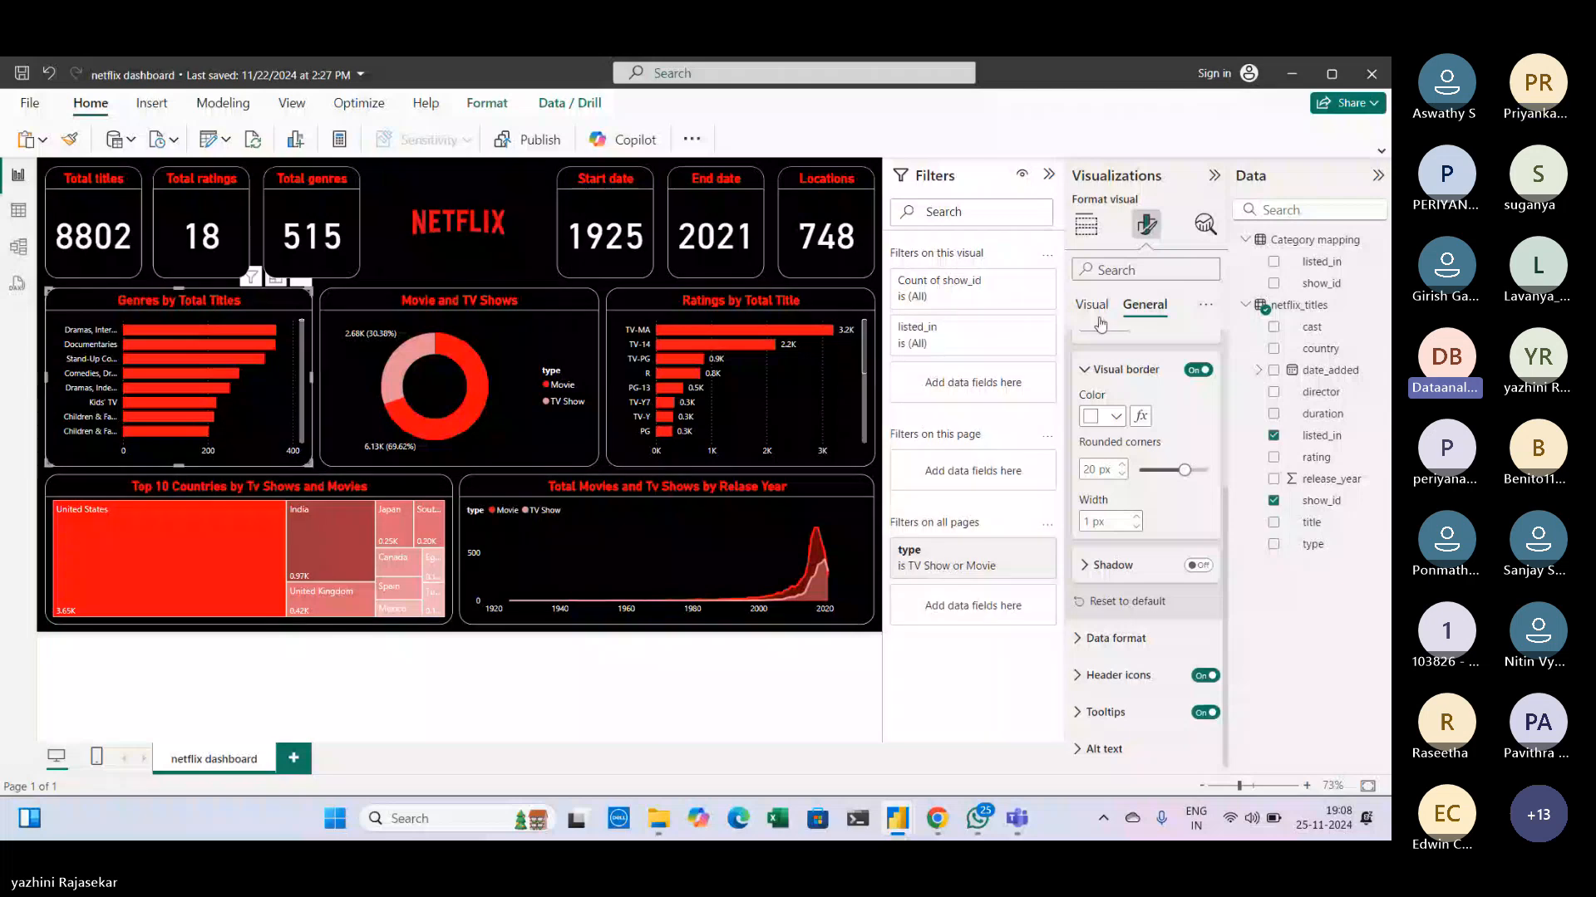
pyautogui.click(1092, 305)
pyautogui.click(1087, 226)
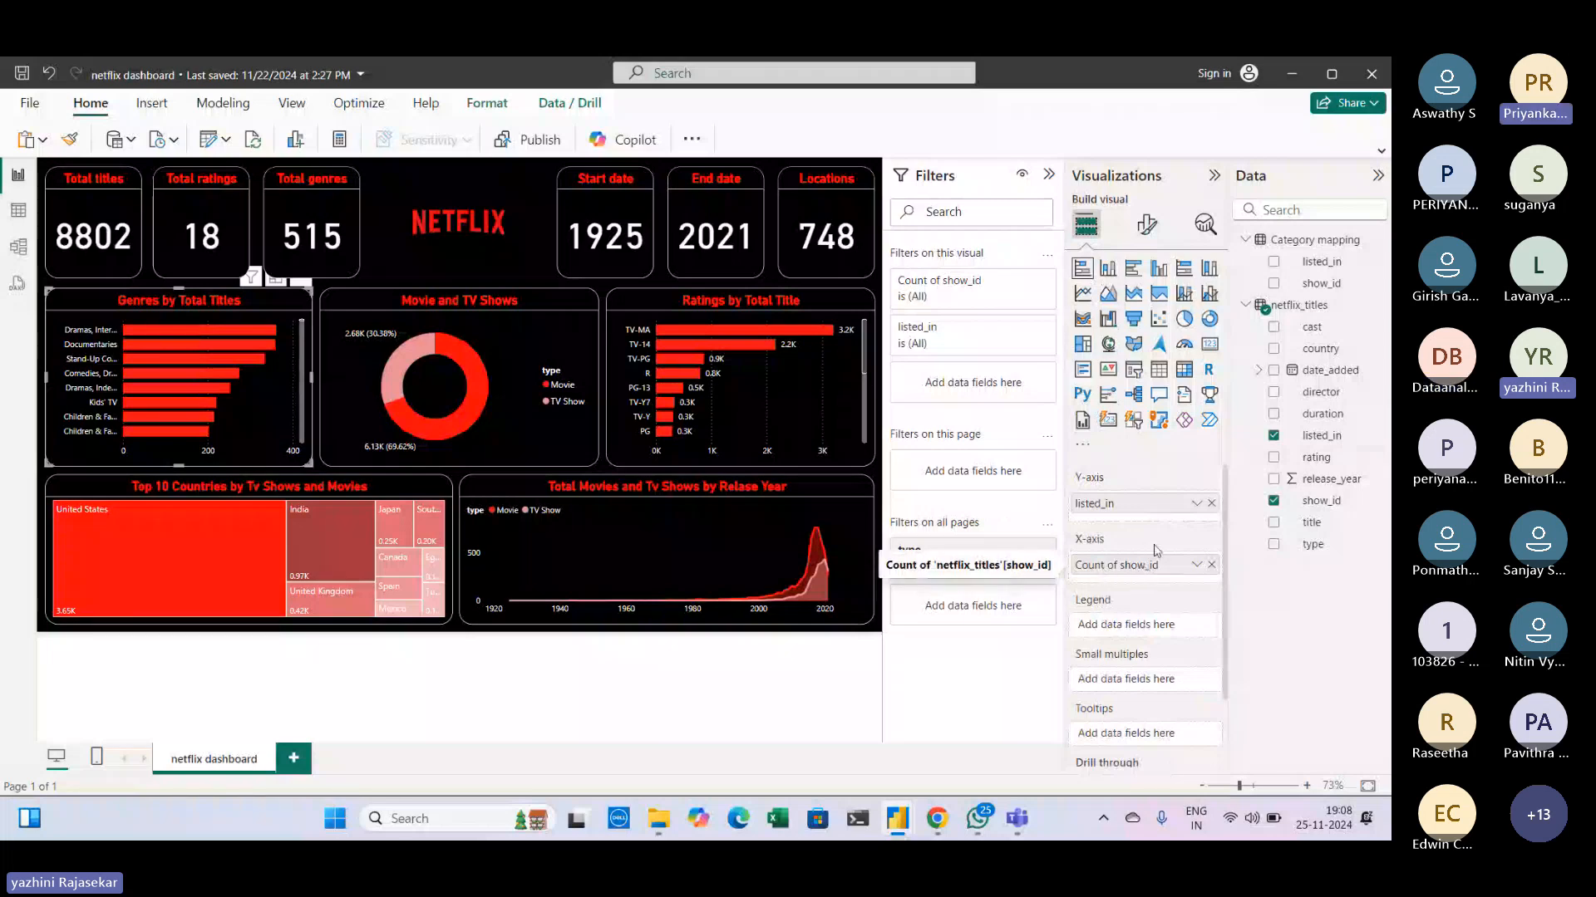
pyautogui.click(1147, 224)
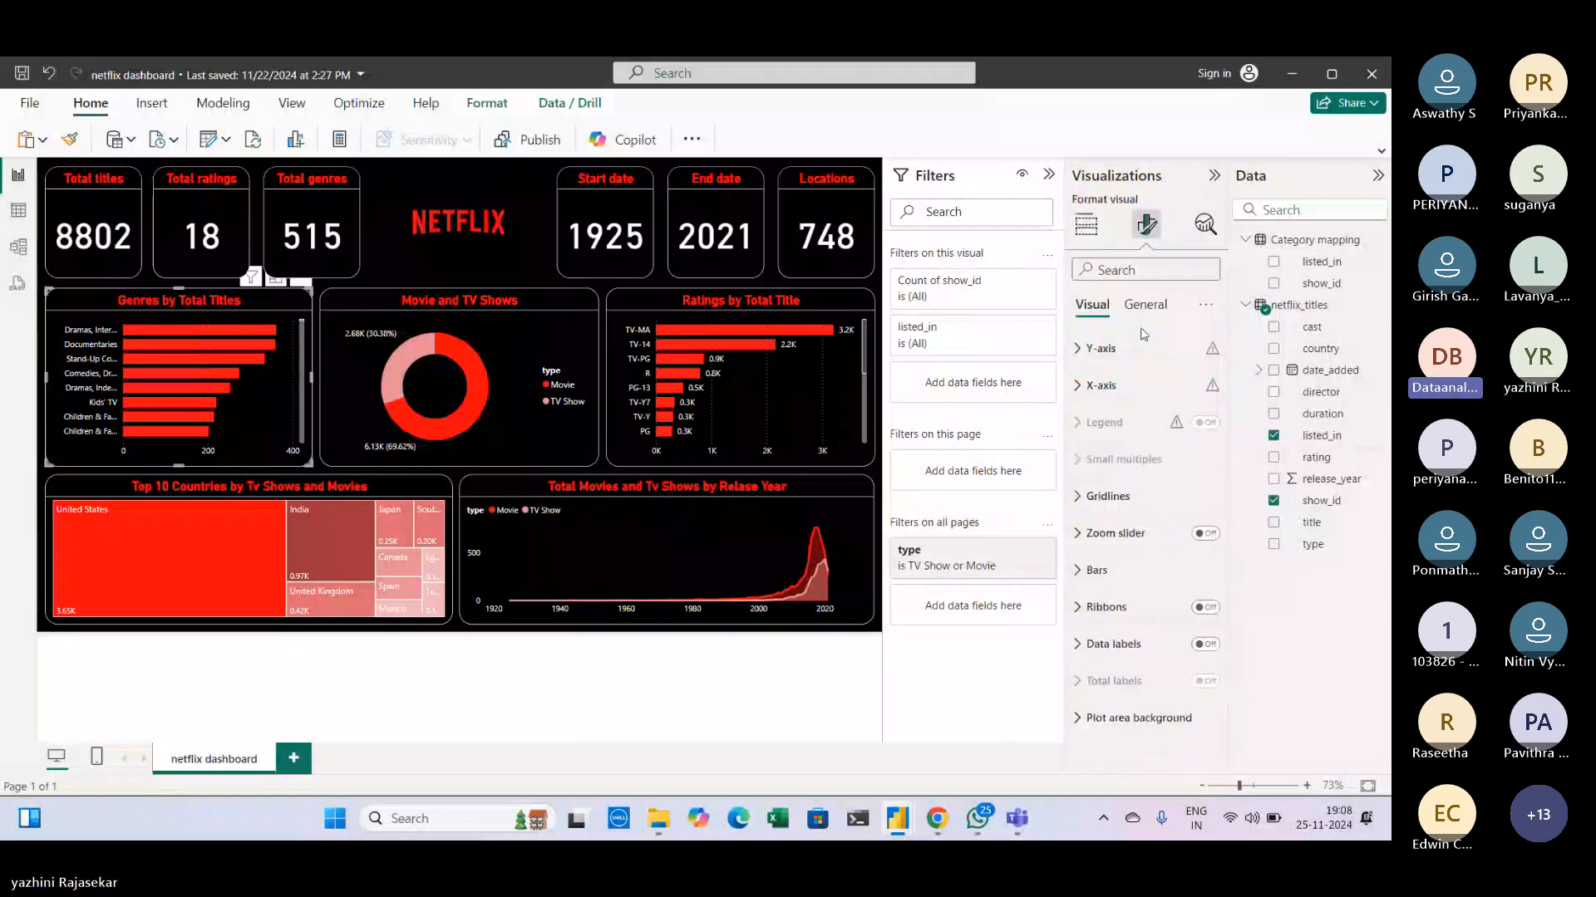
pyautogui.click(1101, 348)
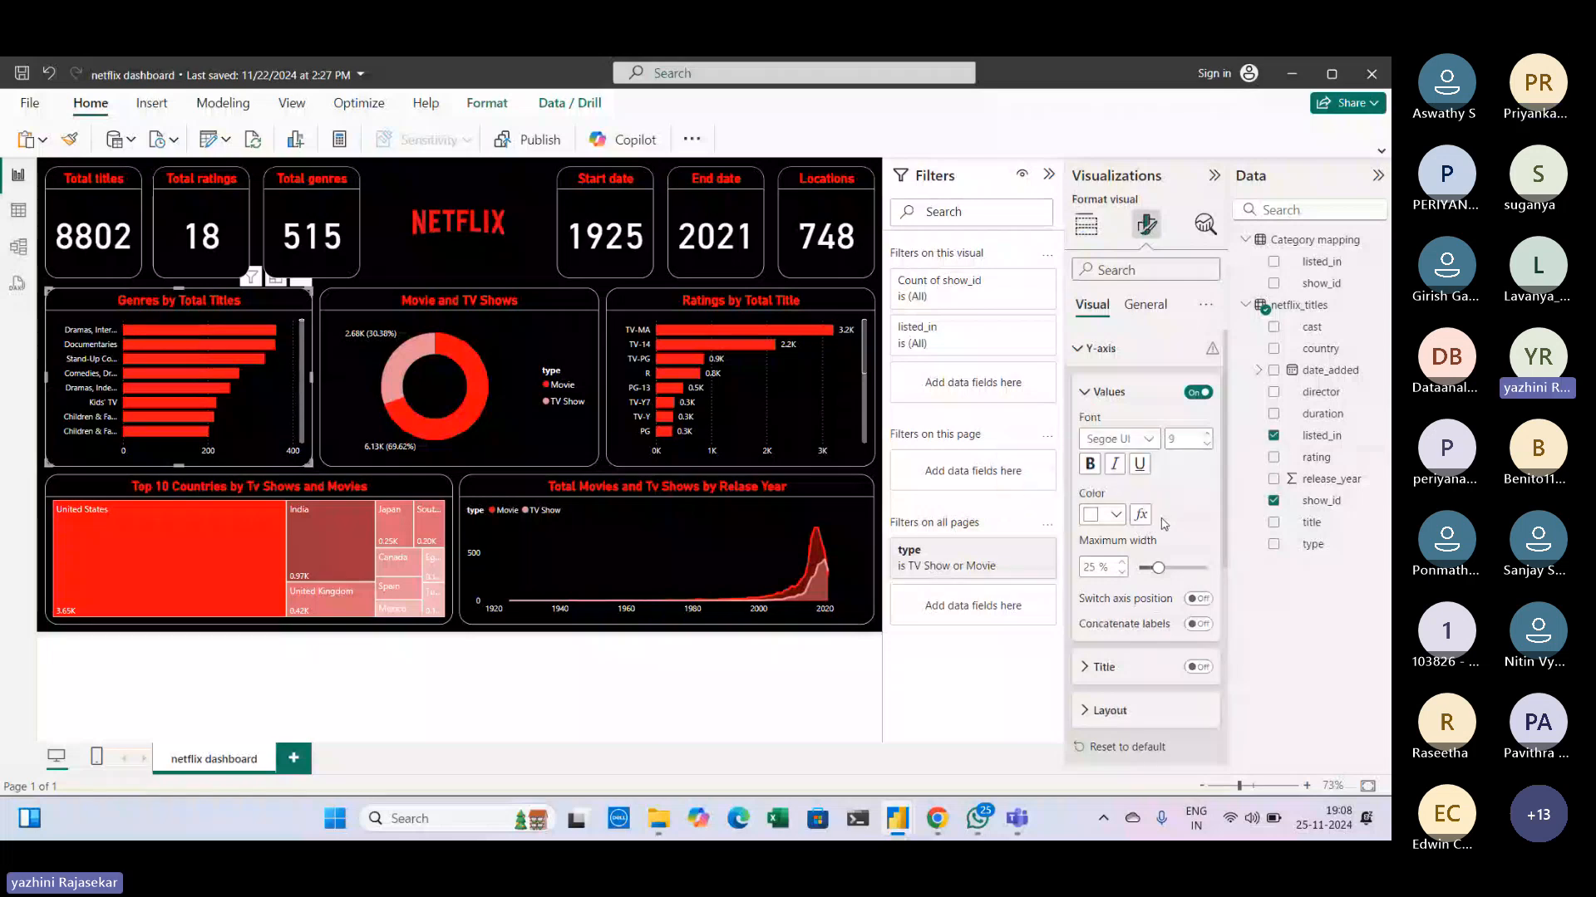
pyautogui.scroll(-1, 1164, 524)
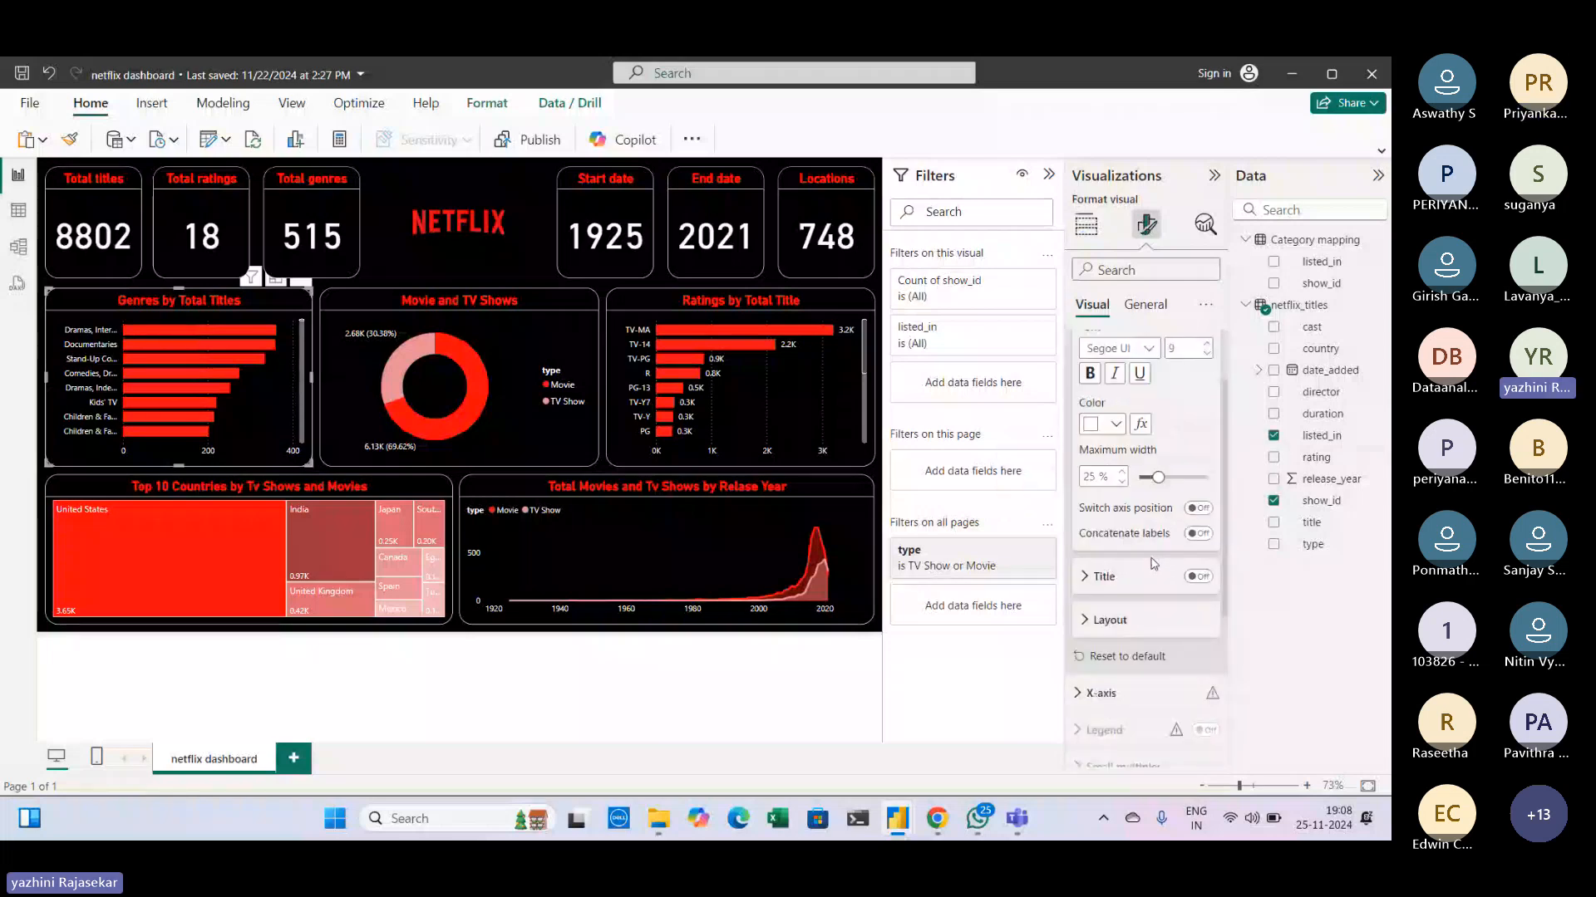
pyautogui.scroll(-3, 1151, 556)
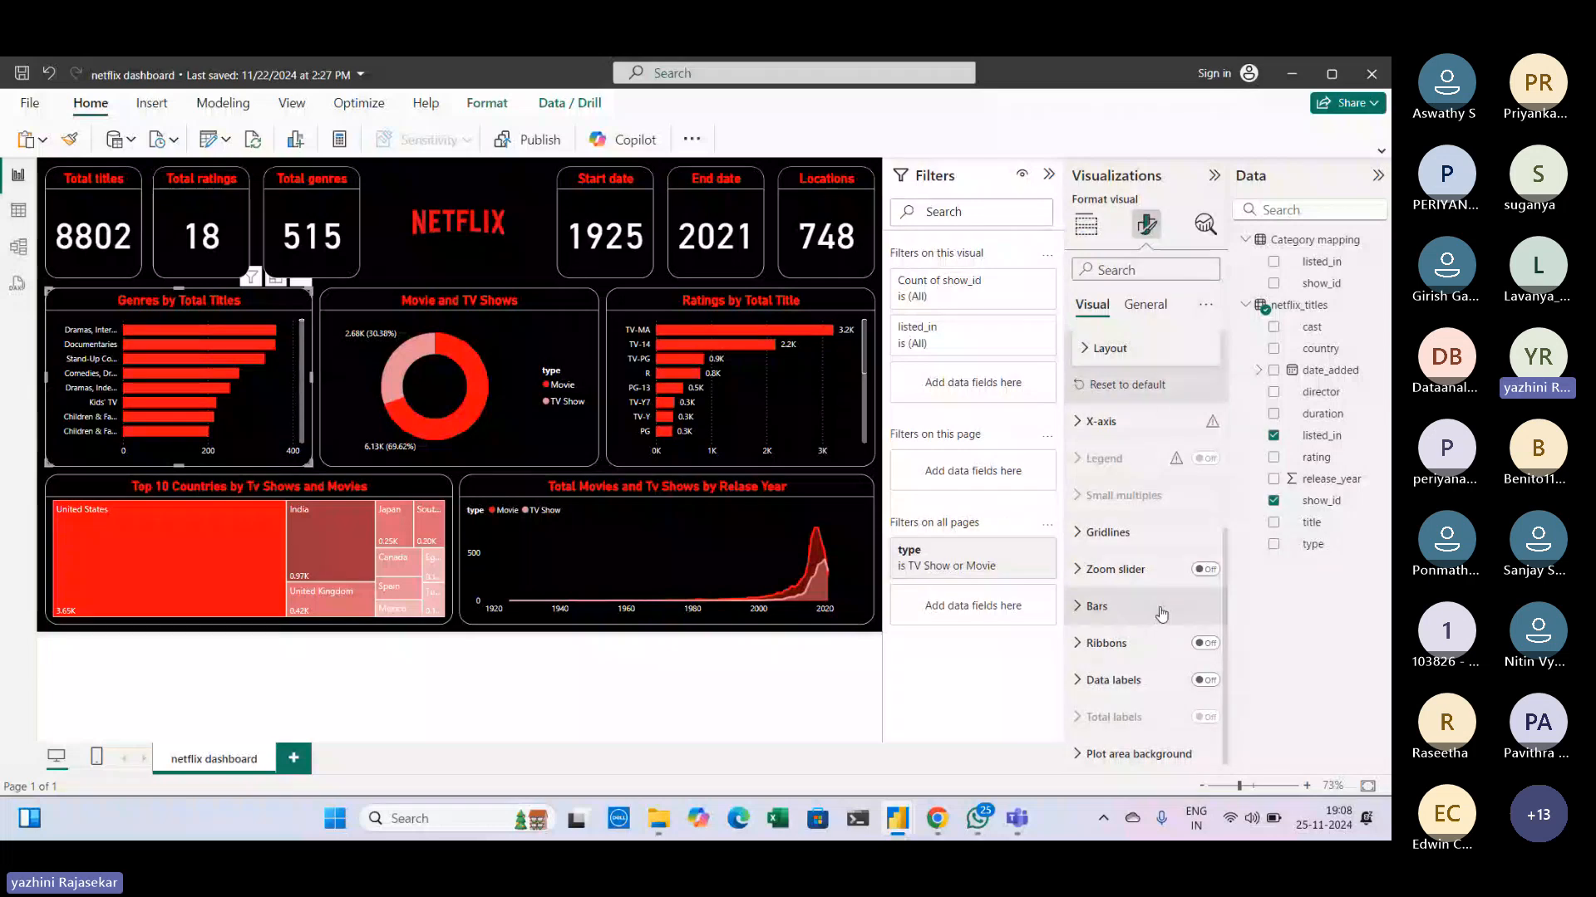
pyautogui.click(1105, 606)
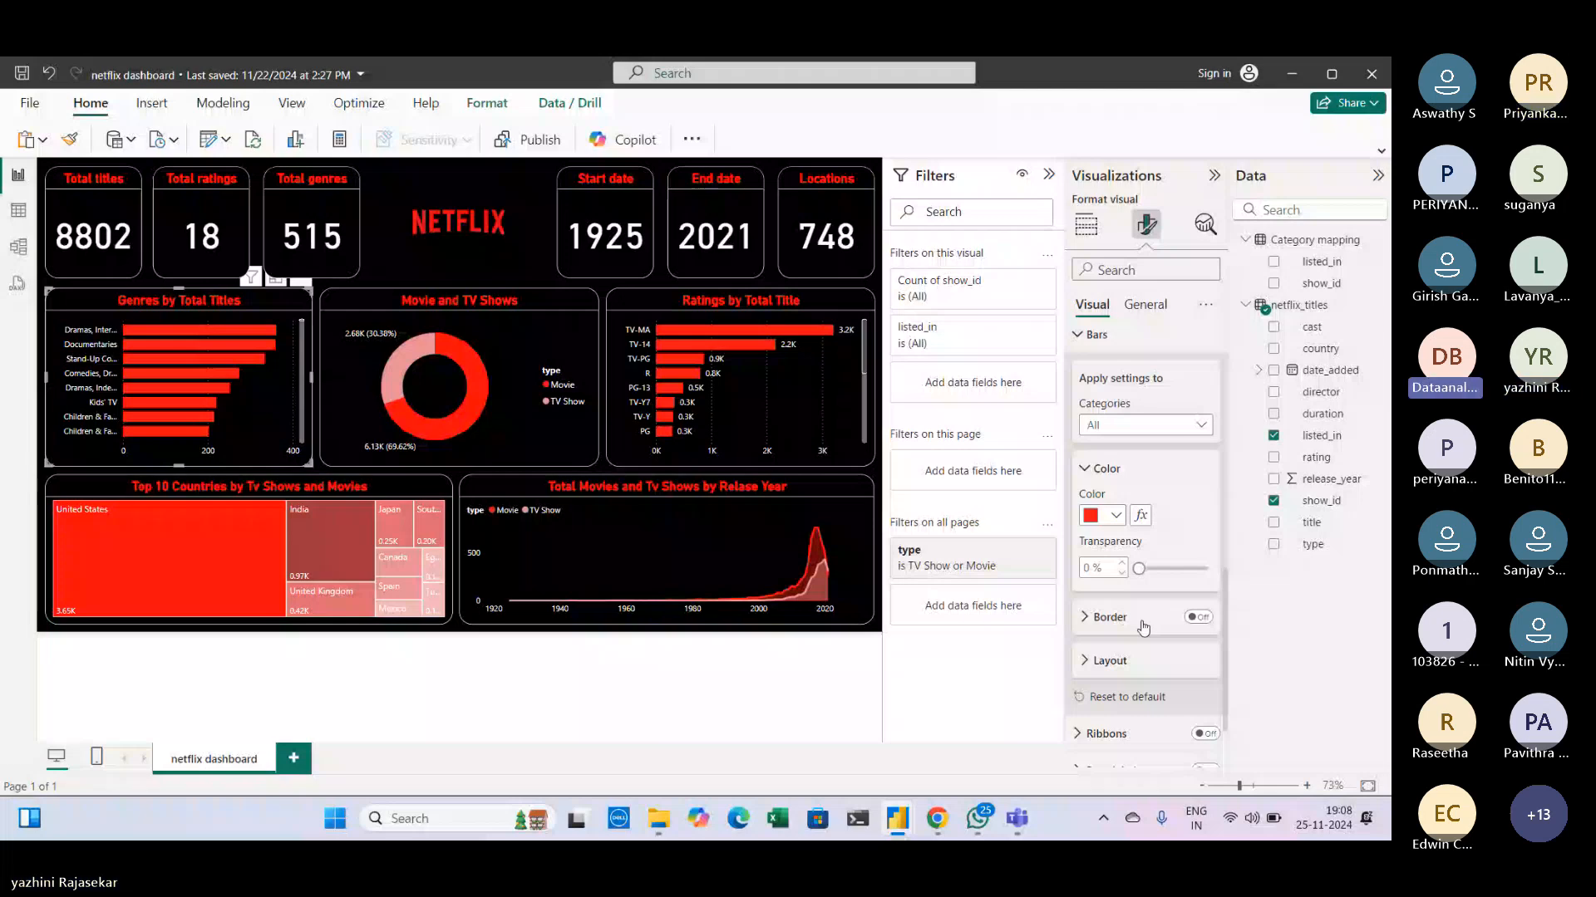
# Step: Review the title, divider and background settings of the Genres by Total Titles chart
pyautogui.click(1144, 304)
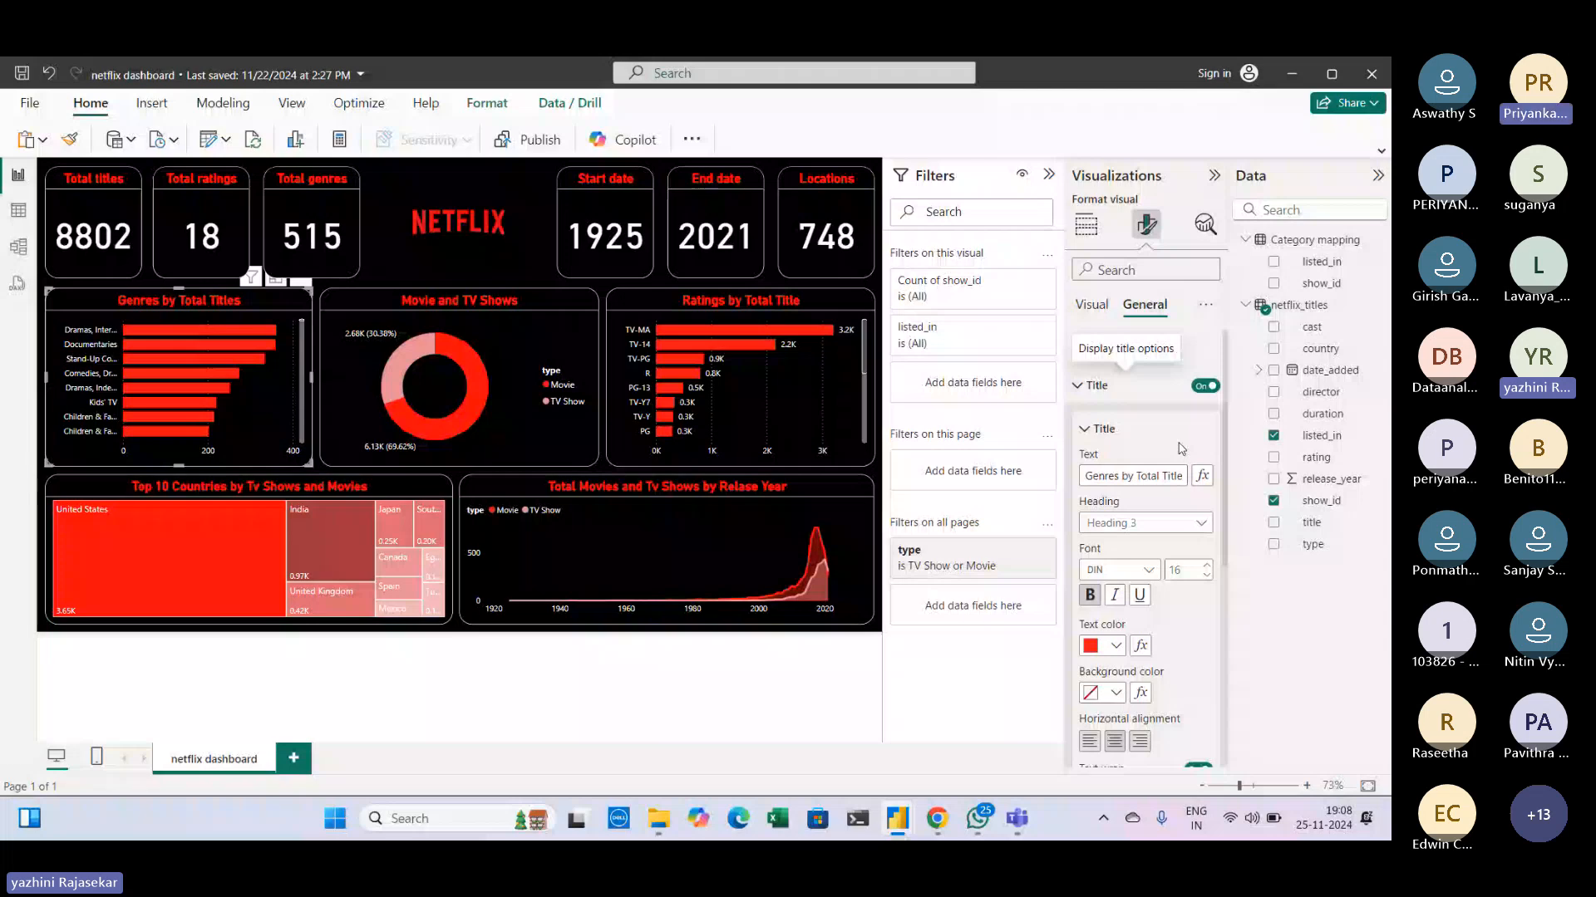
pyautogui.scroll(-5, 1127, 604)
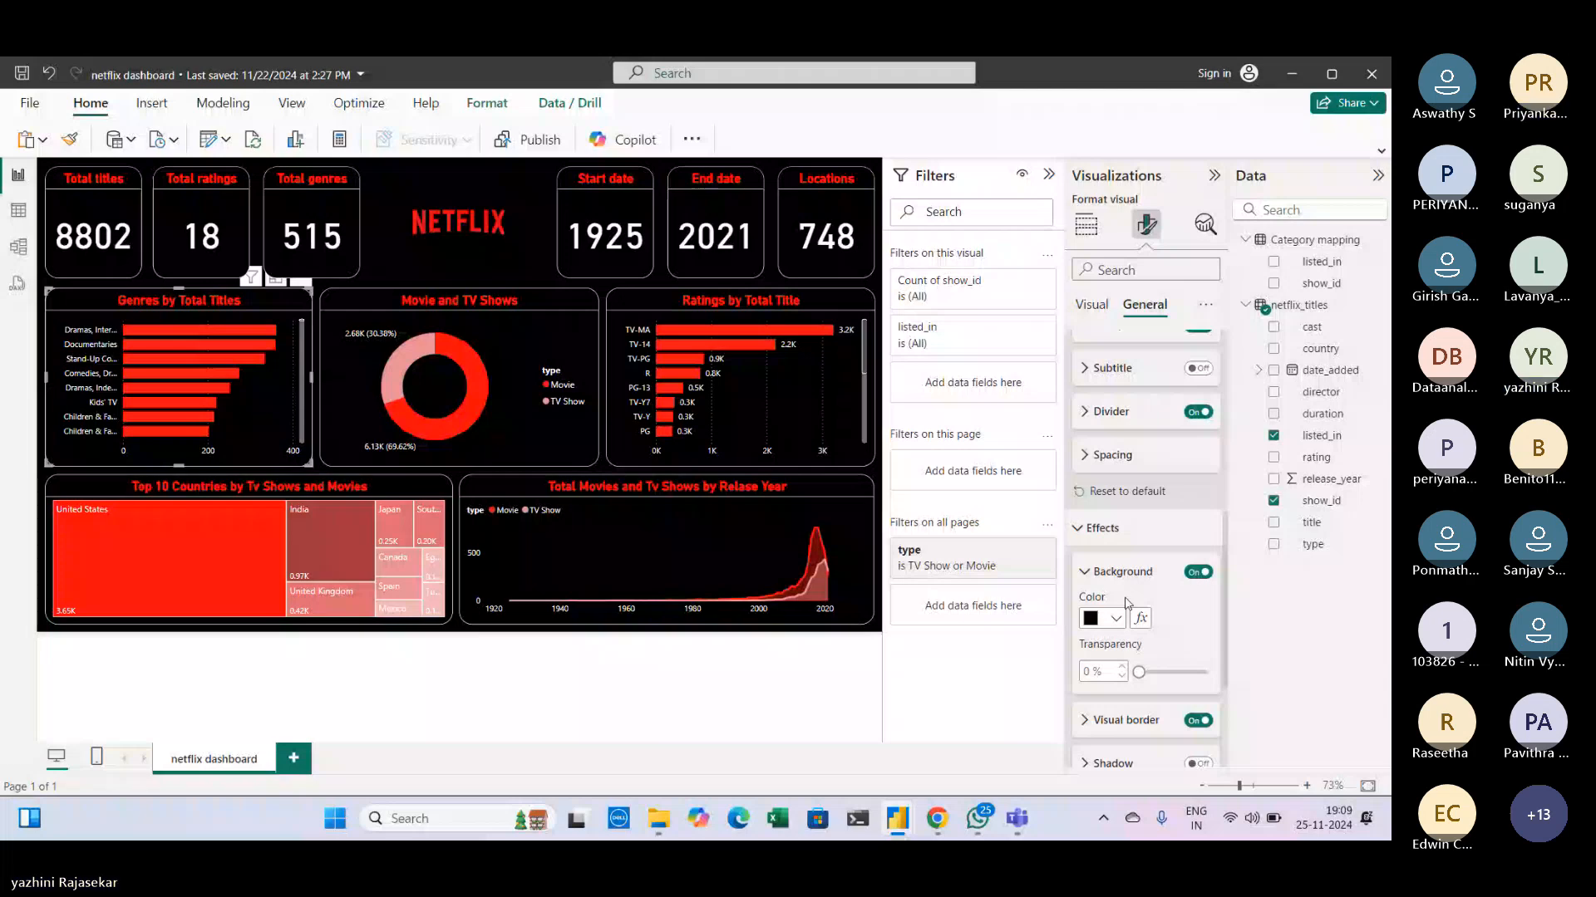
pyautogui.scroll(-3, 1128, 602)
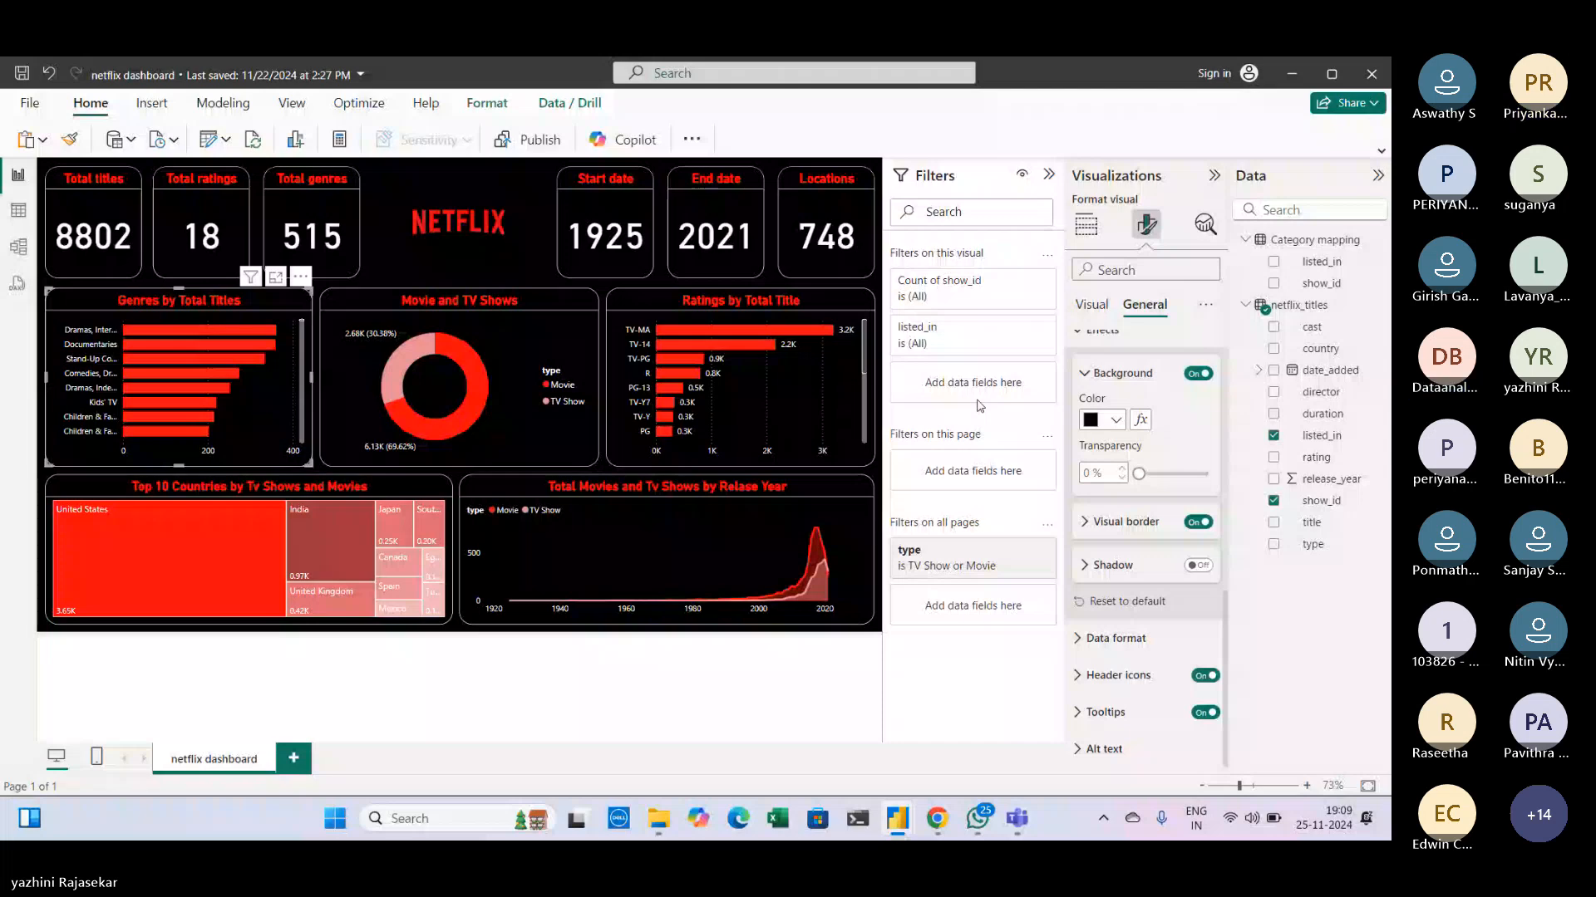
# Step: Examine the Movie and TV Shows donut chart's legend and value fields, formatting options, background and visual border
pyautogui.click(515, 370)
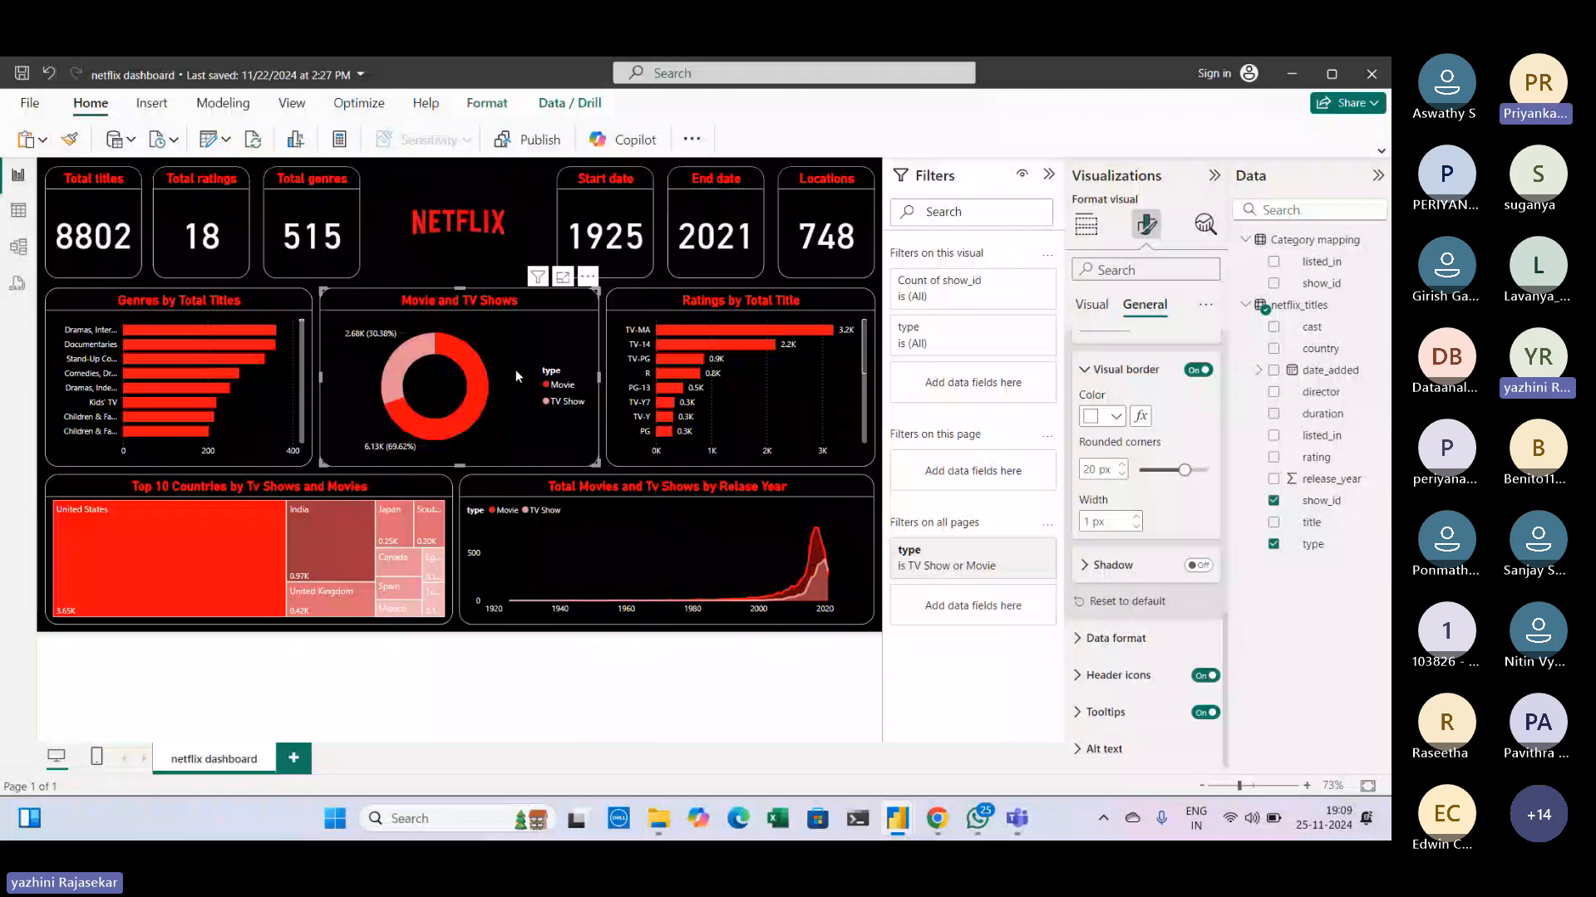
pyautogui.click(1086, 224)
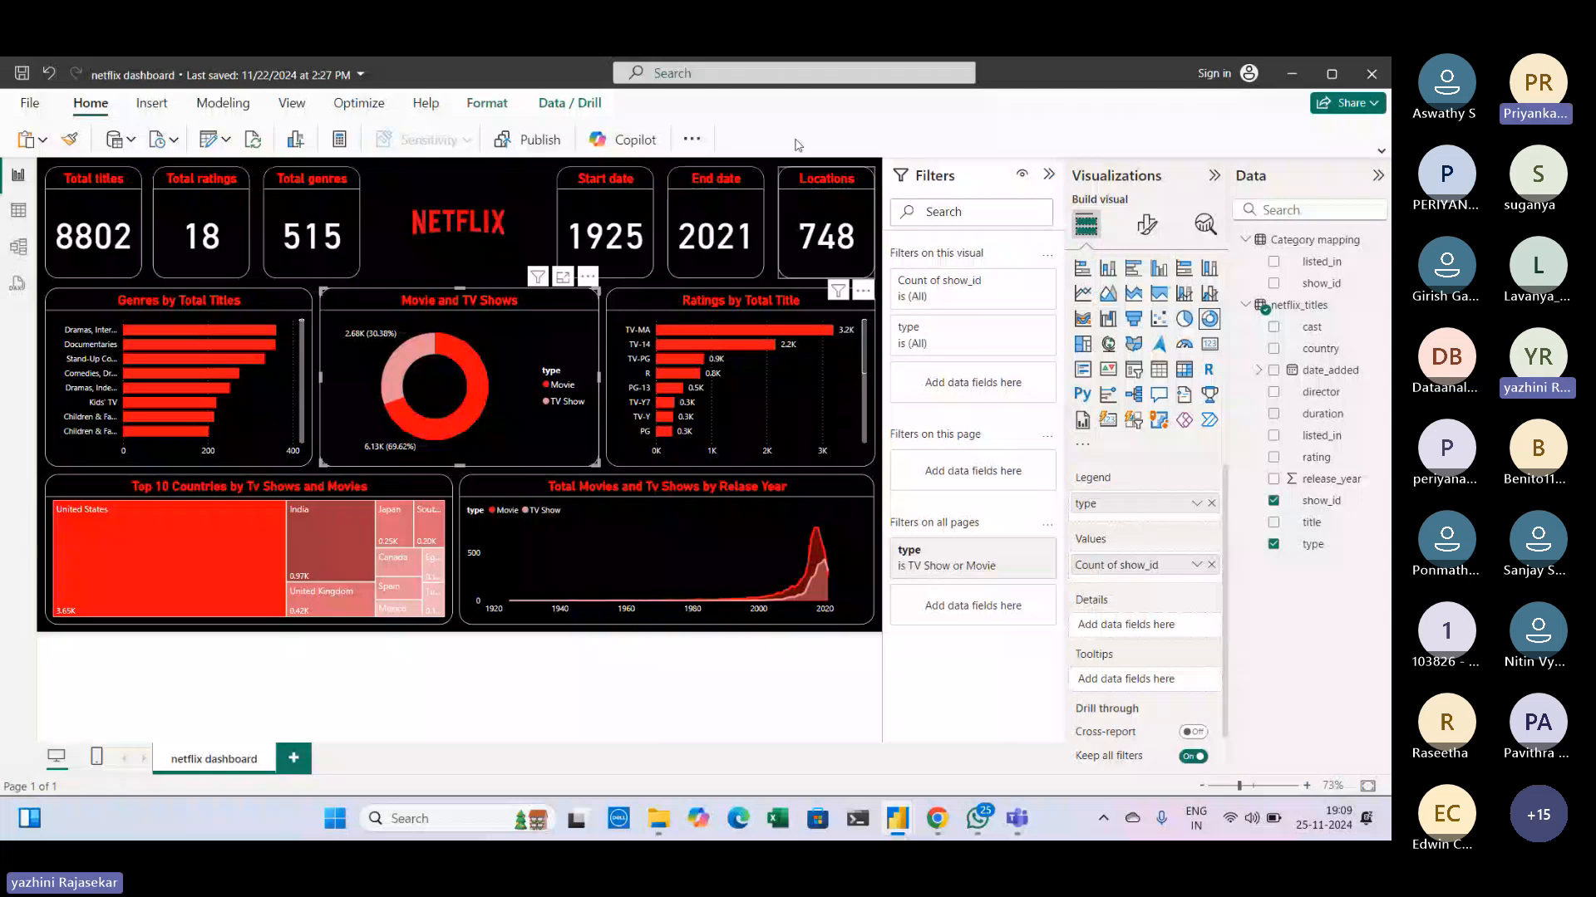
pyautogui.click(1146, 225)
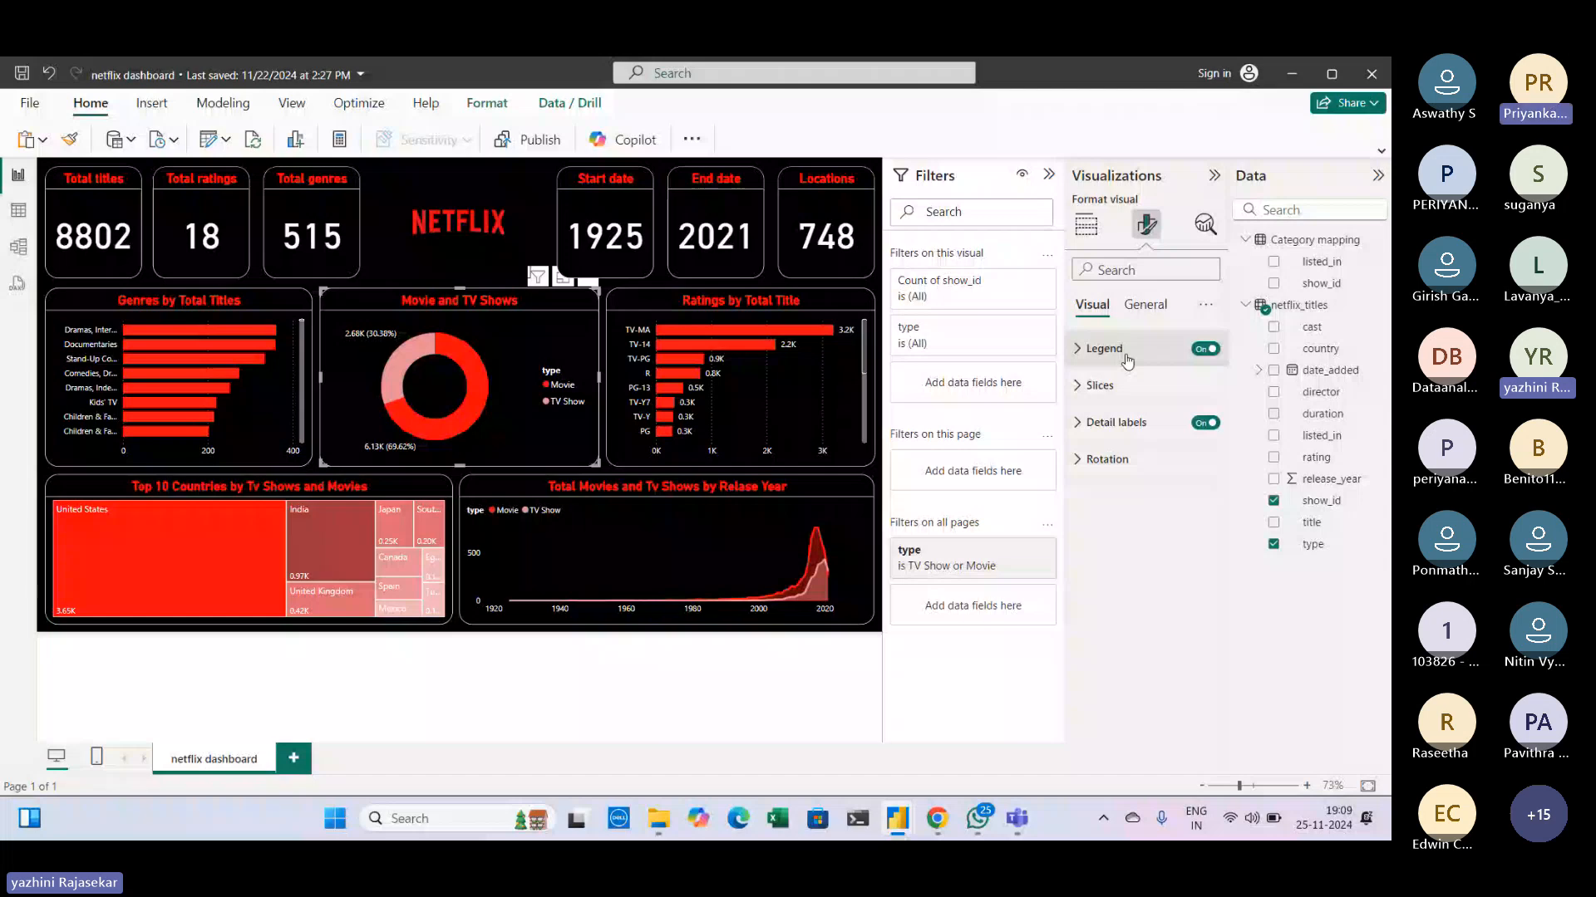
pyautogui.click(1145, 304)
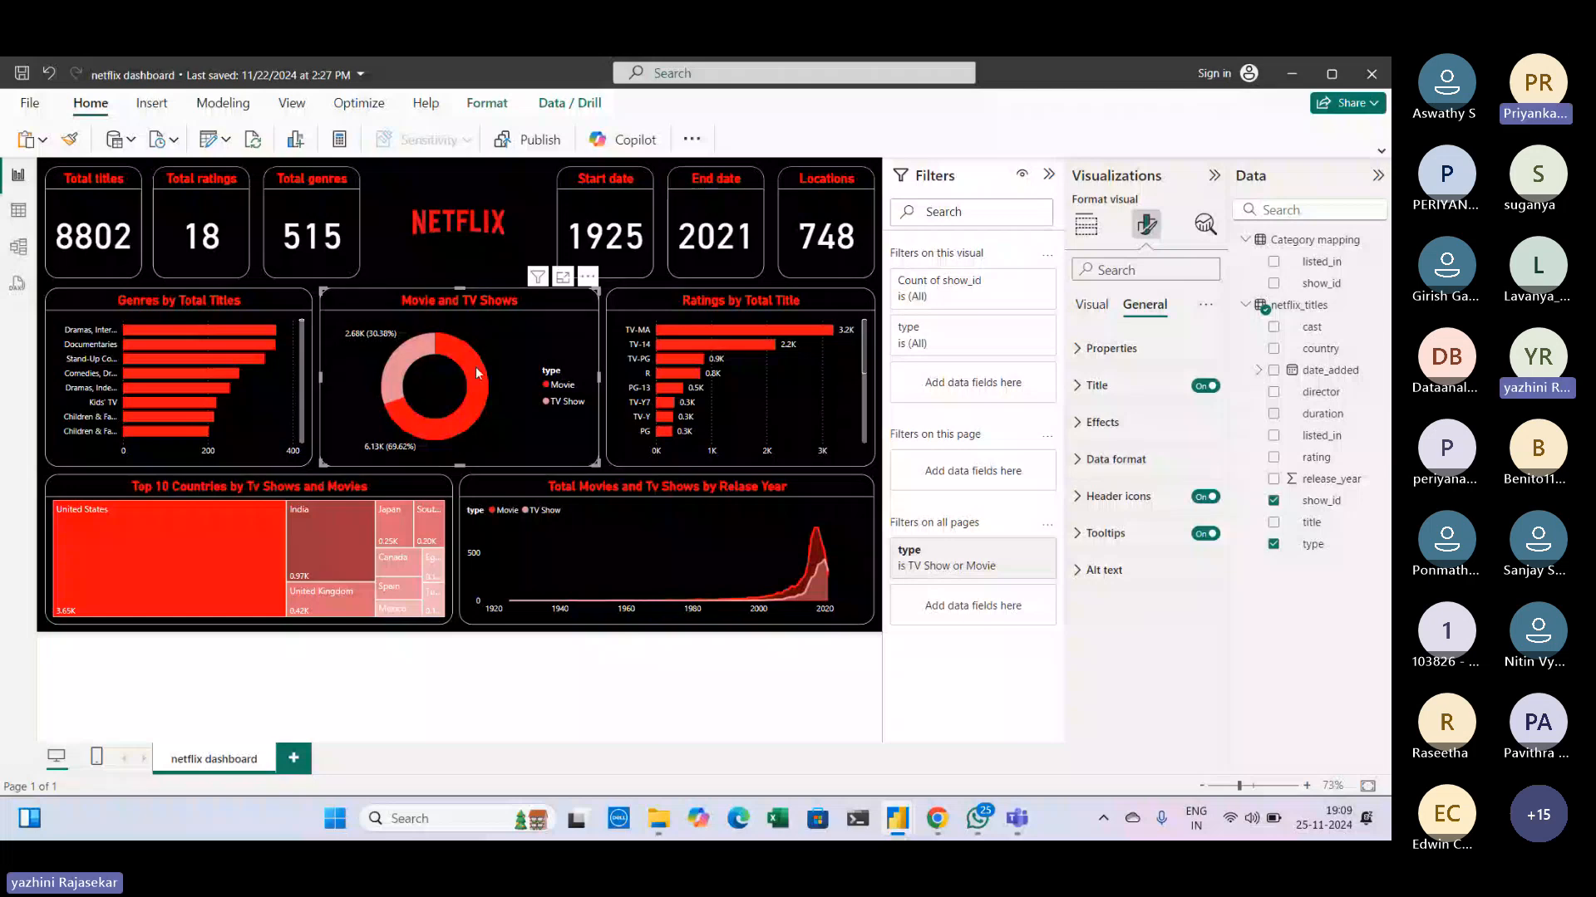
pyautogui.click(1101, 422)
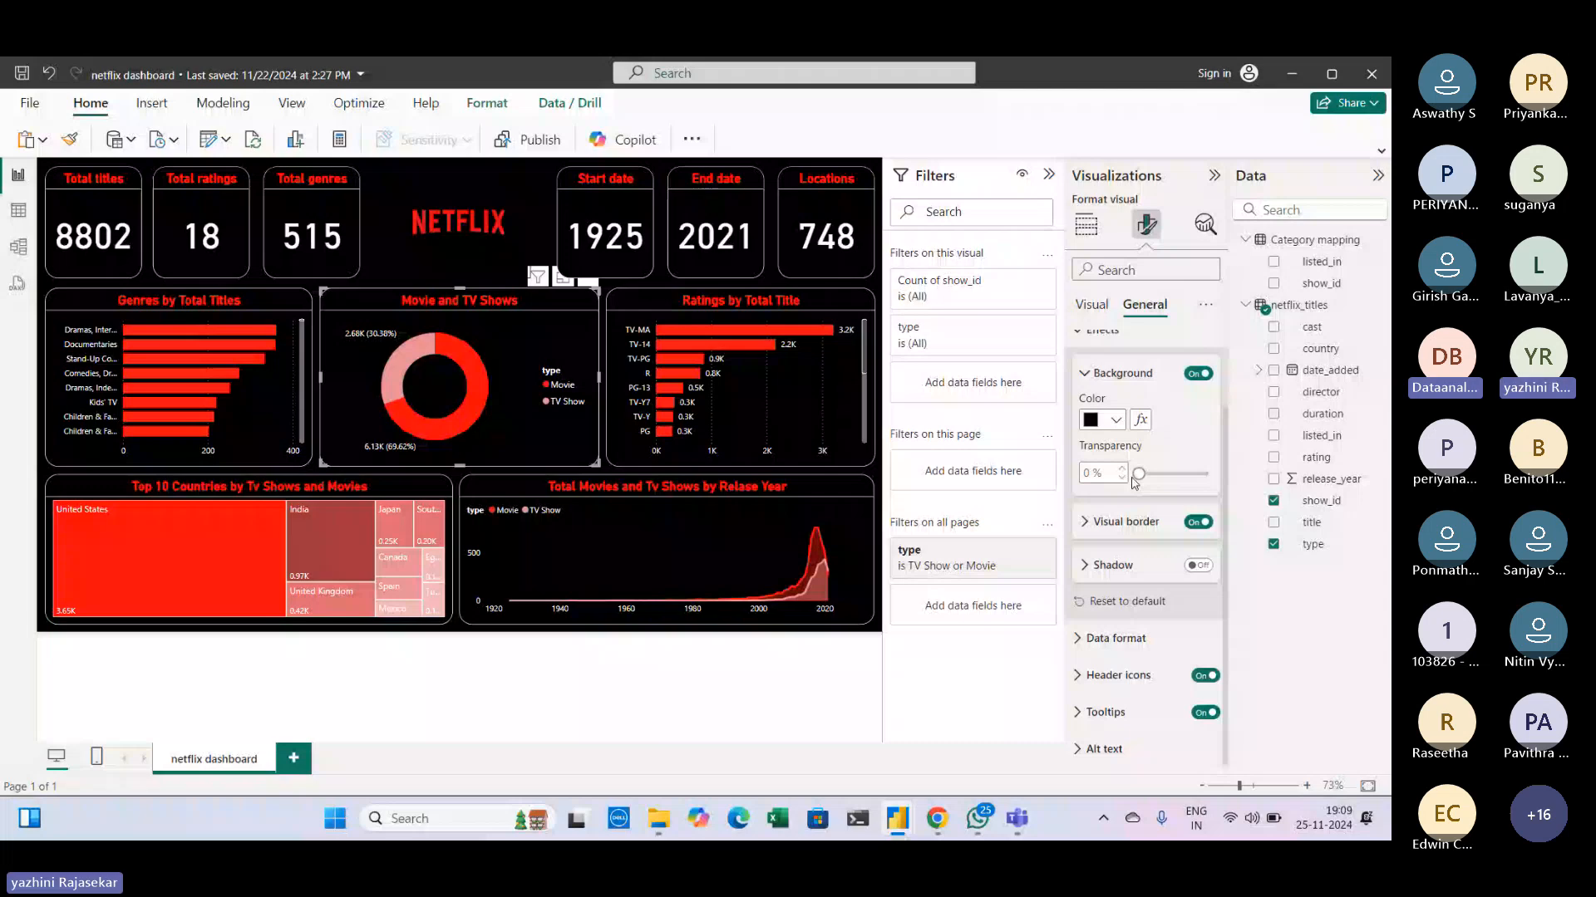
pyautogui.click(1121, 521)
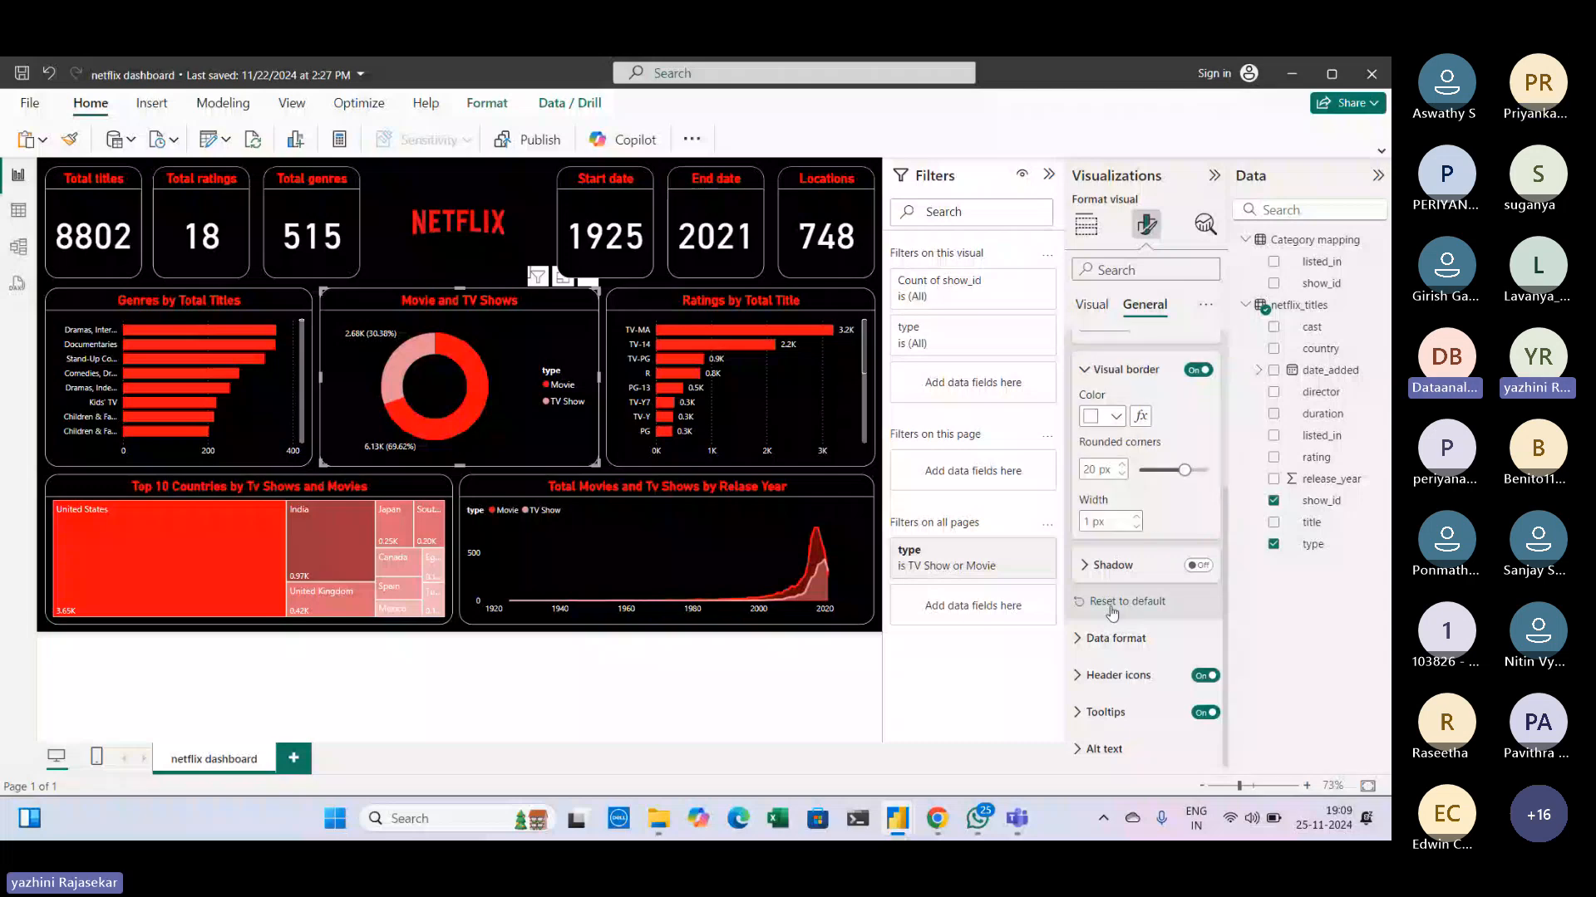
# Step: Review the Y-axis formatting of the Ratings by Total Title chart, and the fields and filters of the top 10 countries treemap
pyautogui.click(621, 347)
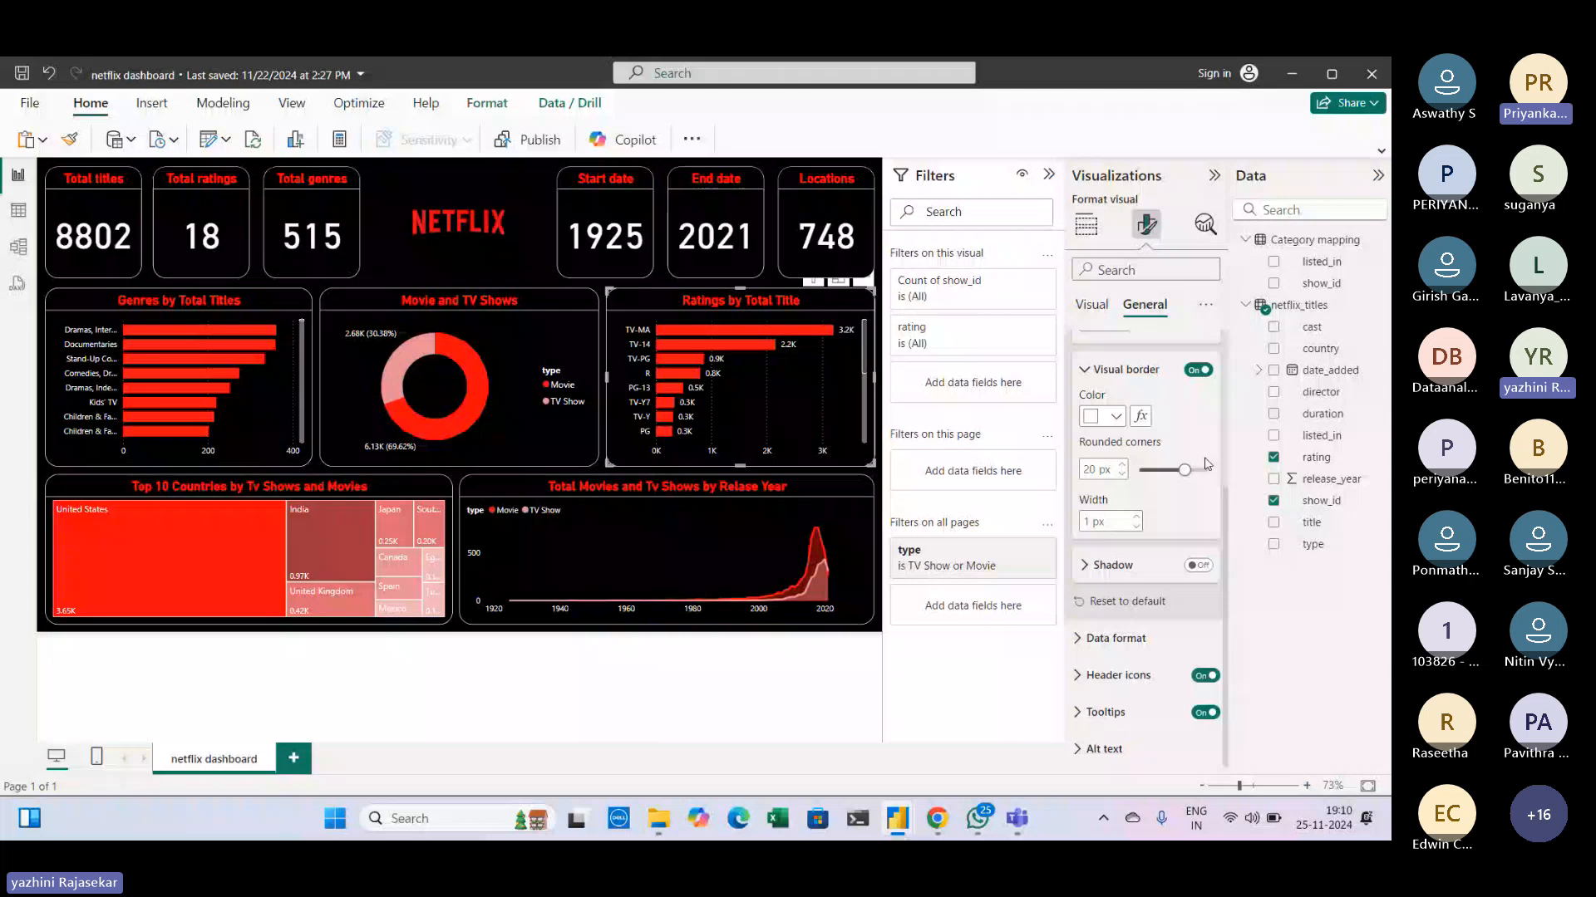
pyautogui.click(1091, 304)
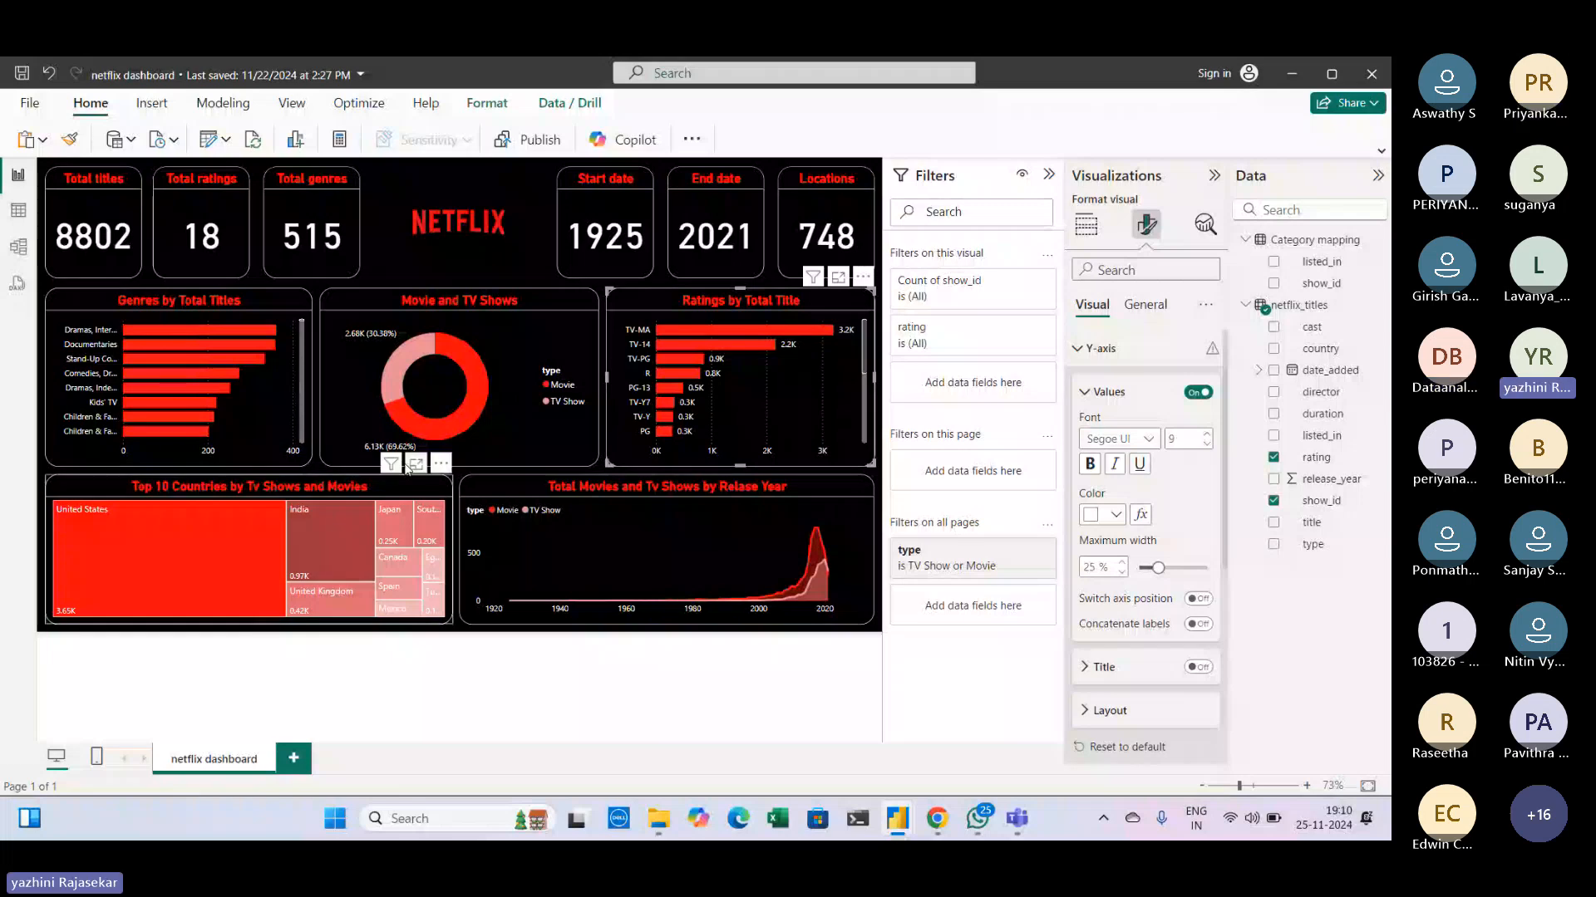
pyautogui.click(391, 499)
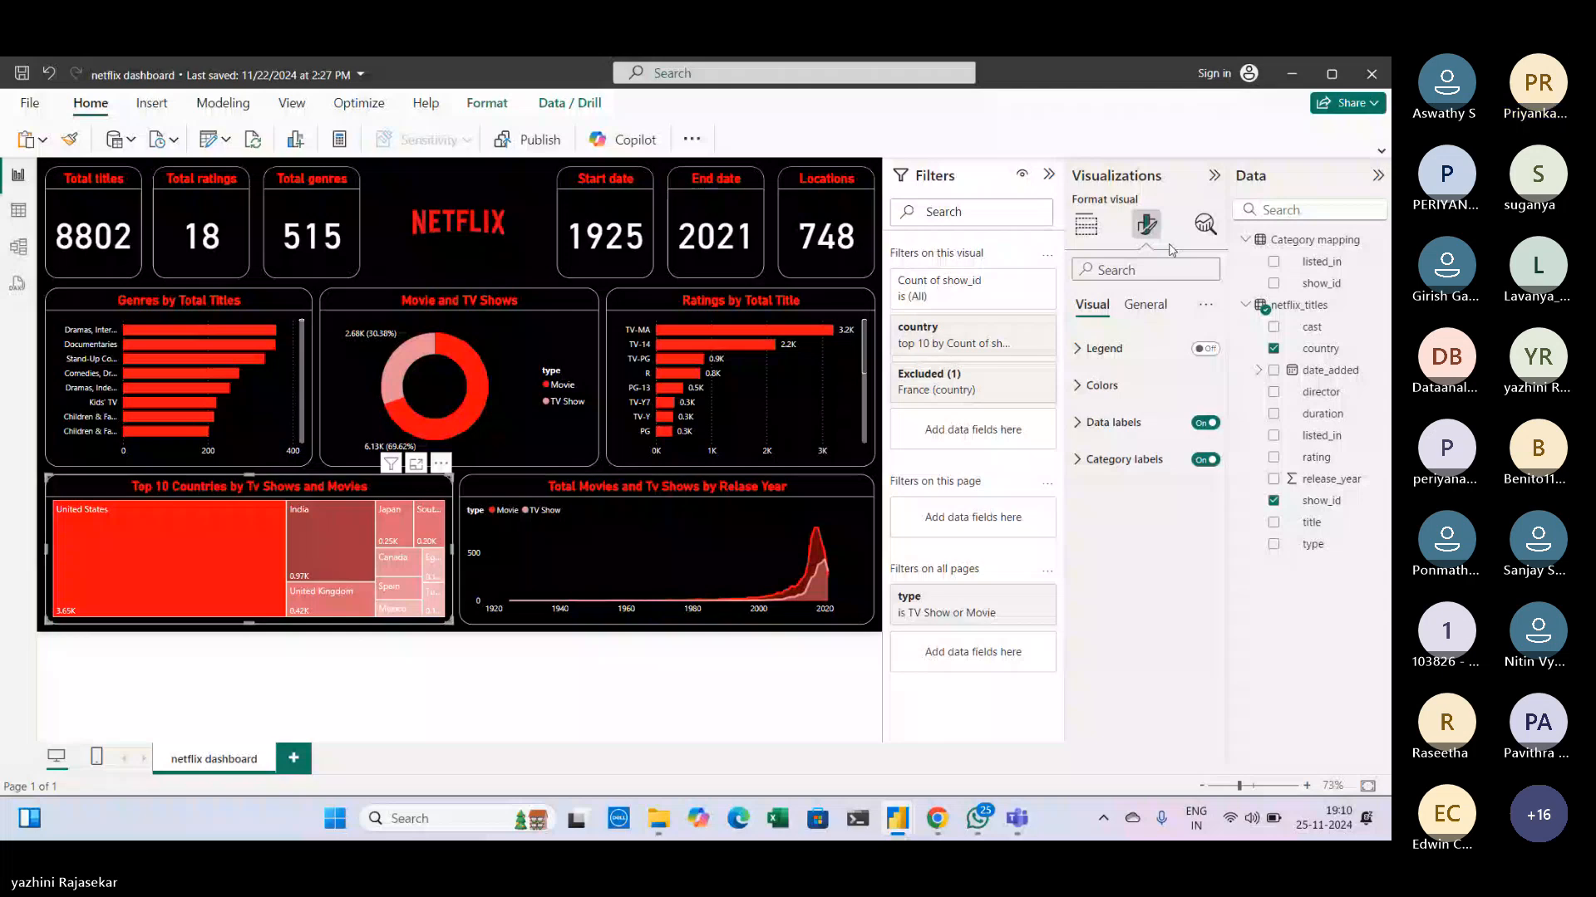
pyautogui.click(1086, 226)
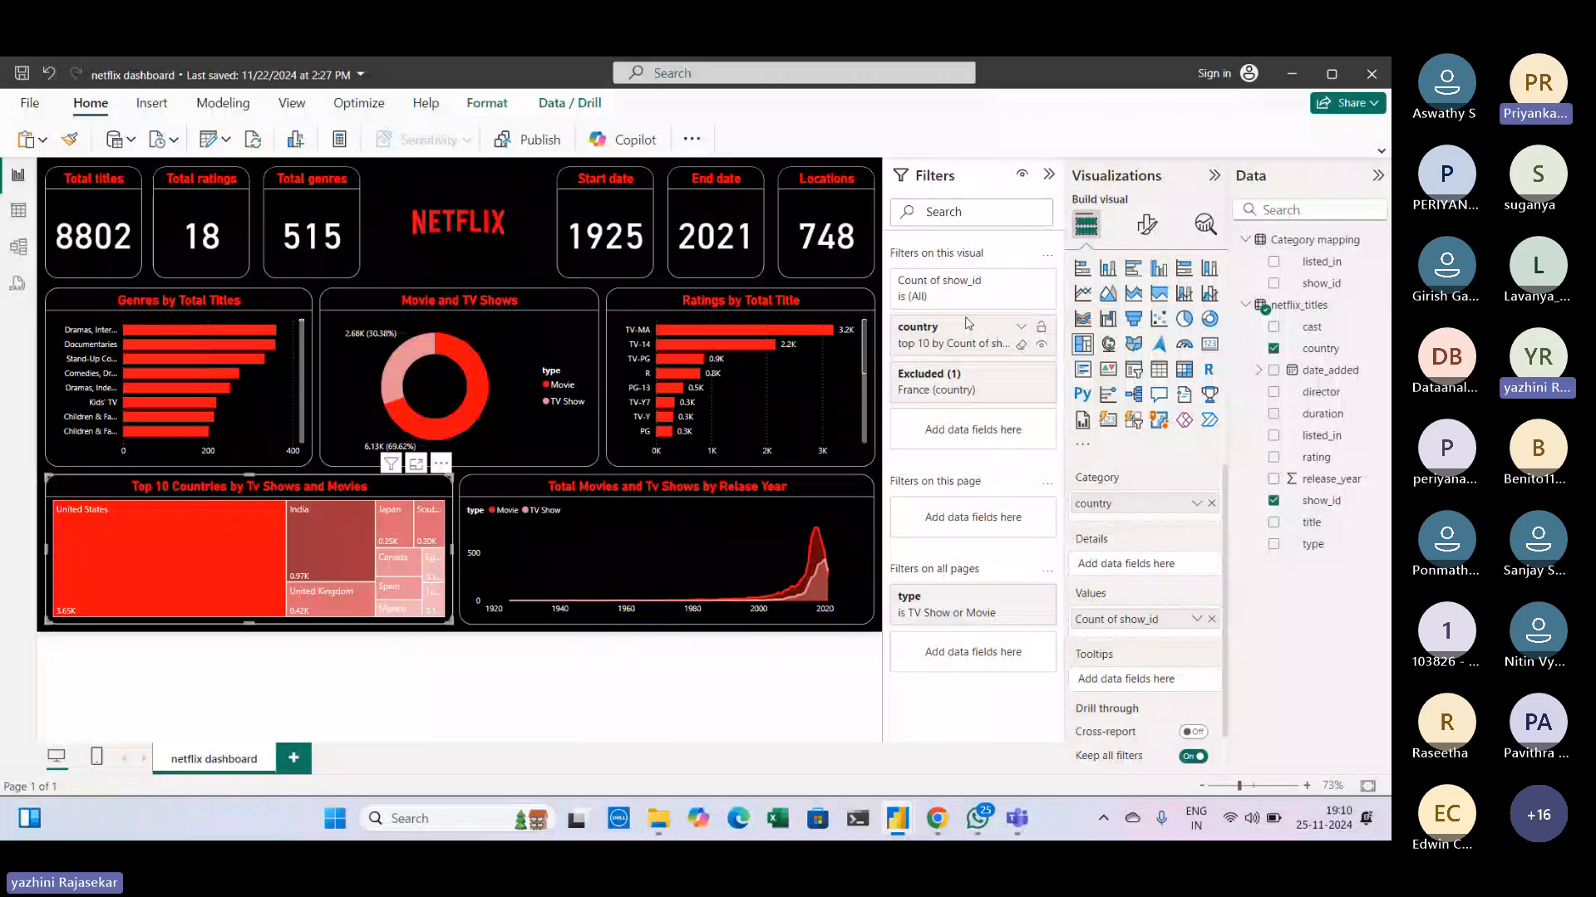
# Step: Examine the release year area chart's axis and legend fields and its X-axis formatting
pyautogui.click(707, 536)
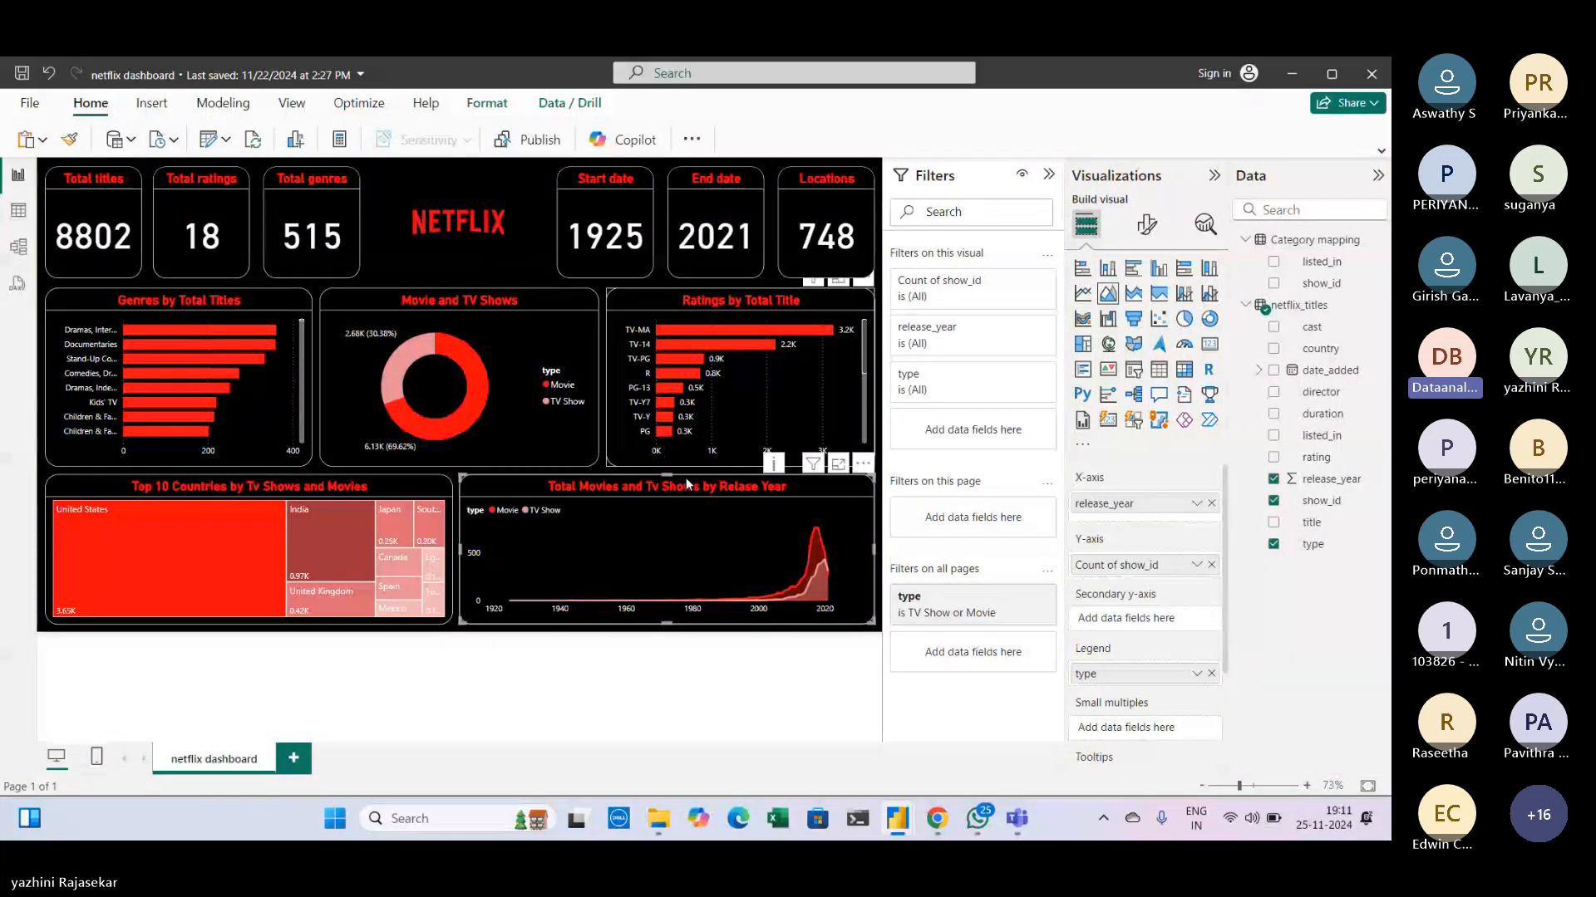
pyautogui.click(1146, 225)
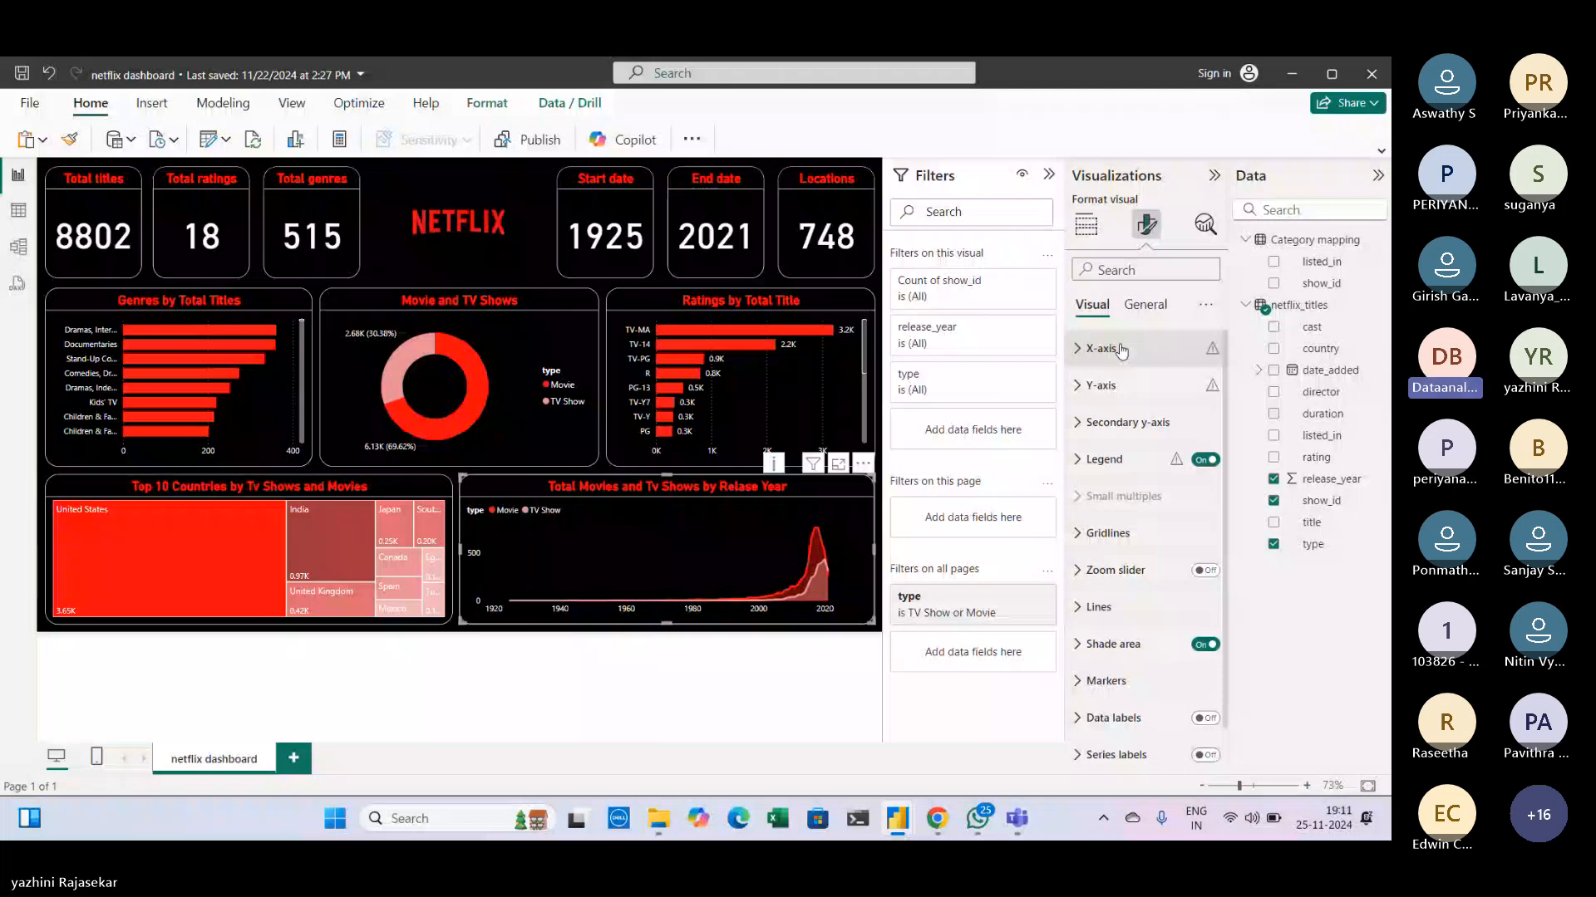
pyautogui.click(1121, 349)
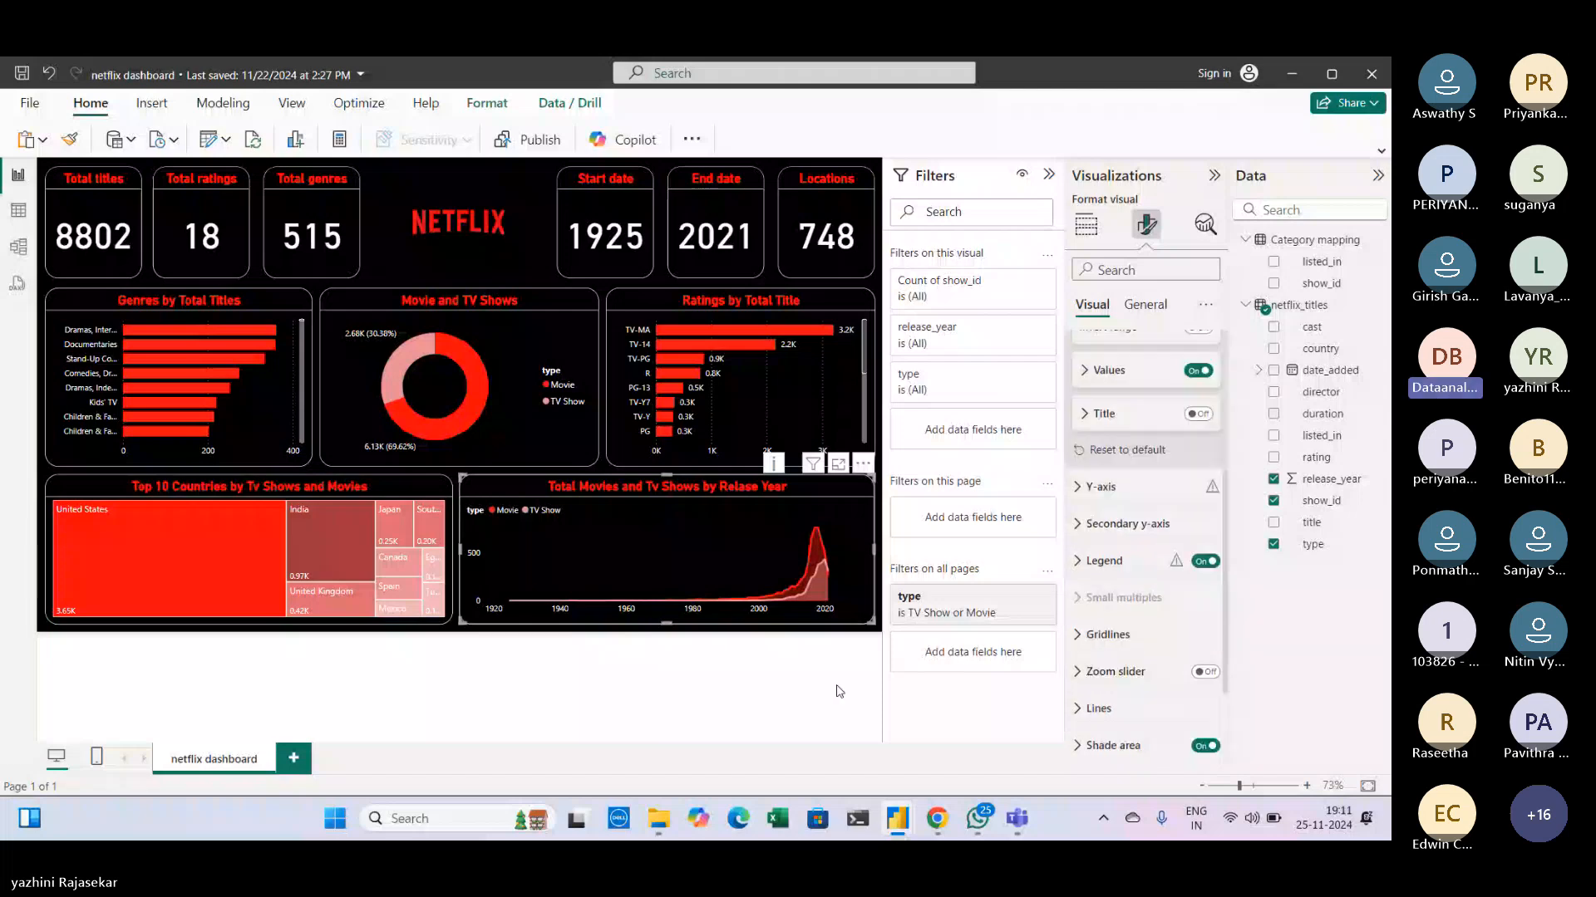
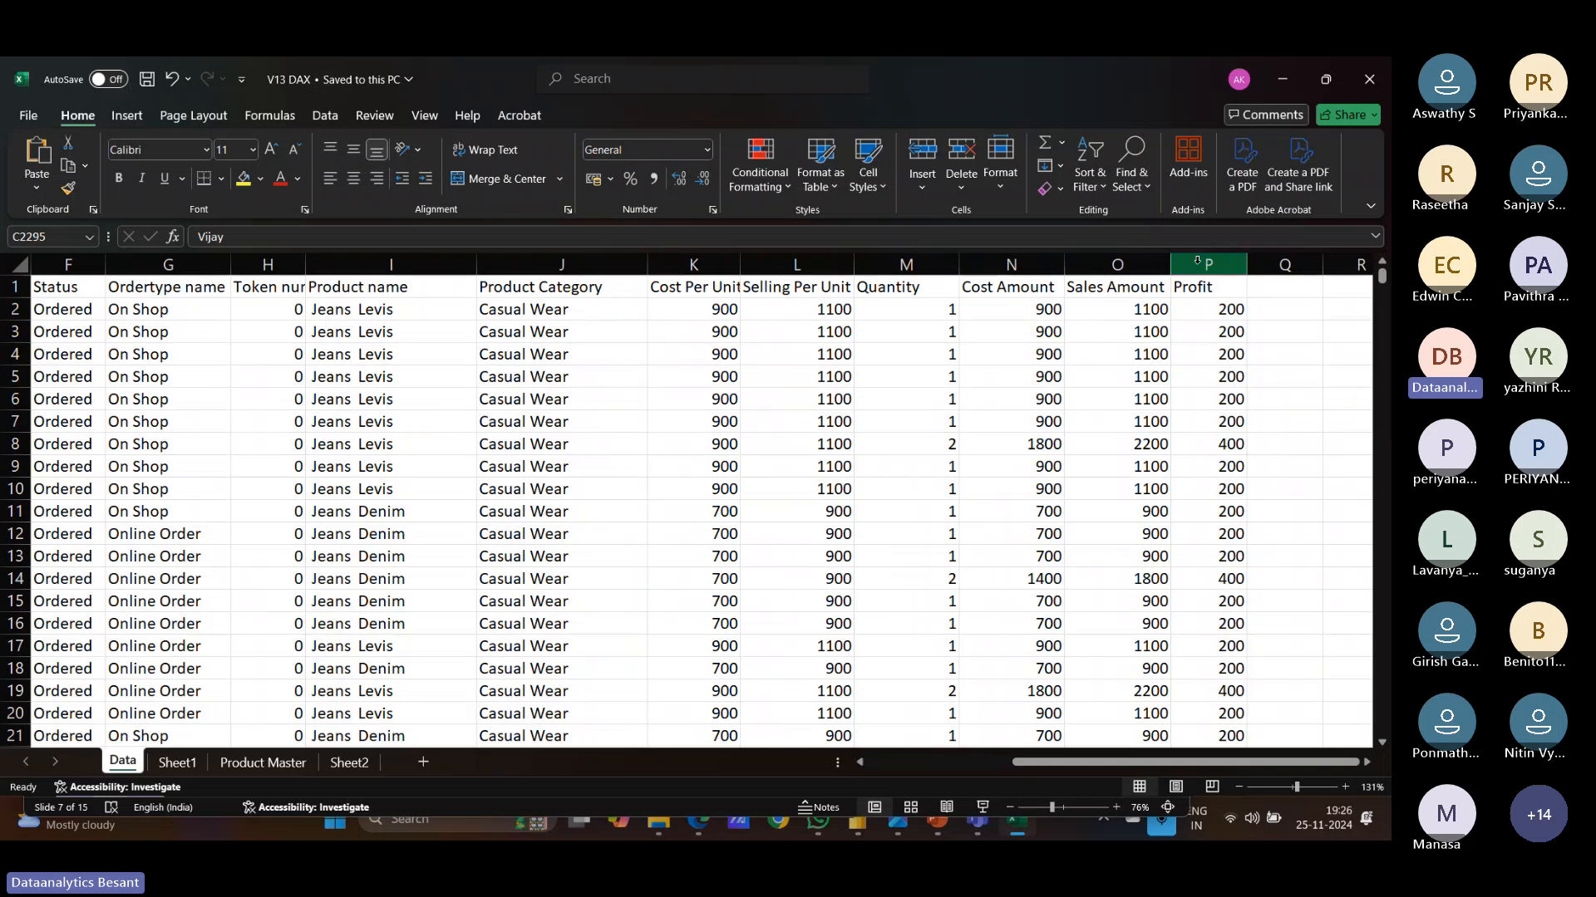
# Step: Delete the Profit column from the Data sheet of the V13 DAX workbook and minimize the workbook
pyautogui.rightClick(1197, 262)
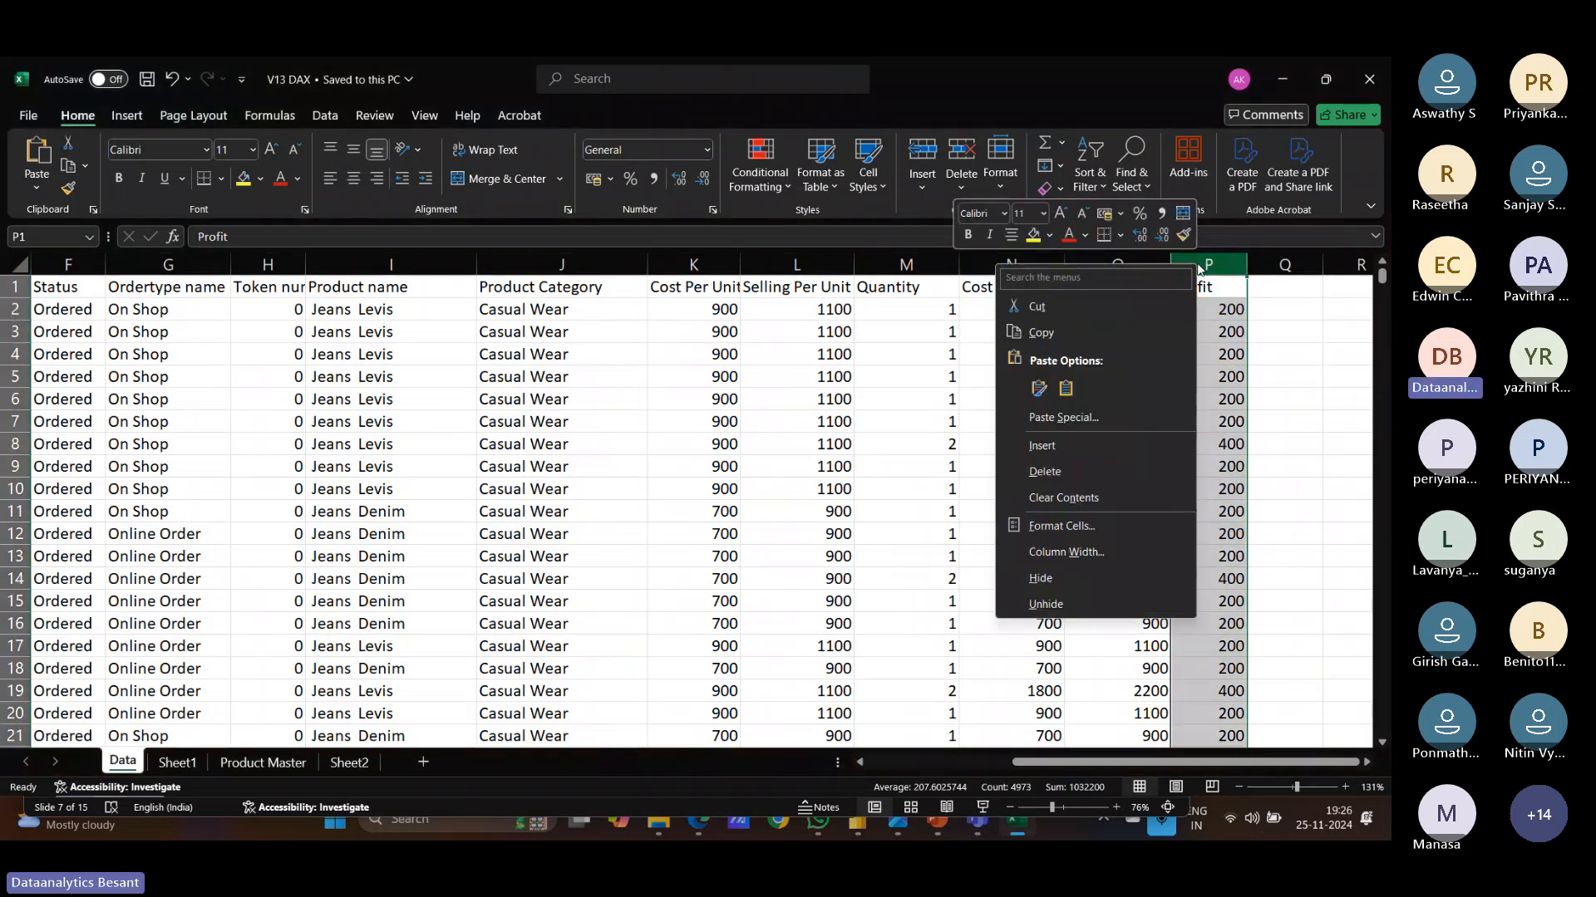
pyautogui.click(1045, 471)
pyautogui.click(1301, 364)
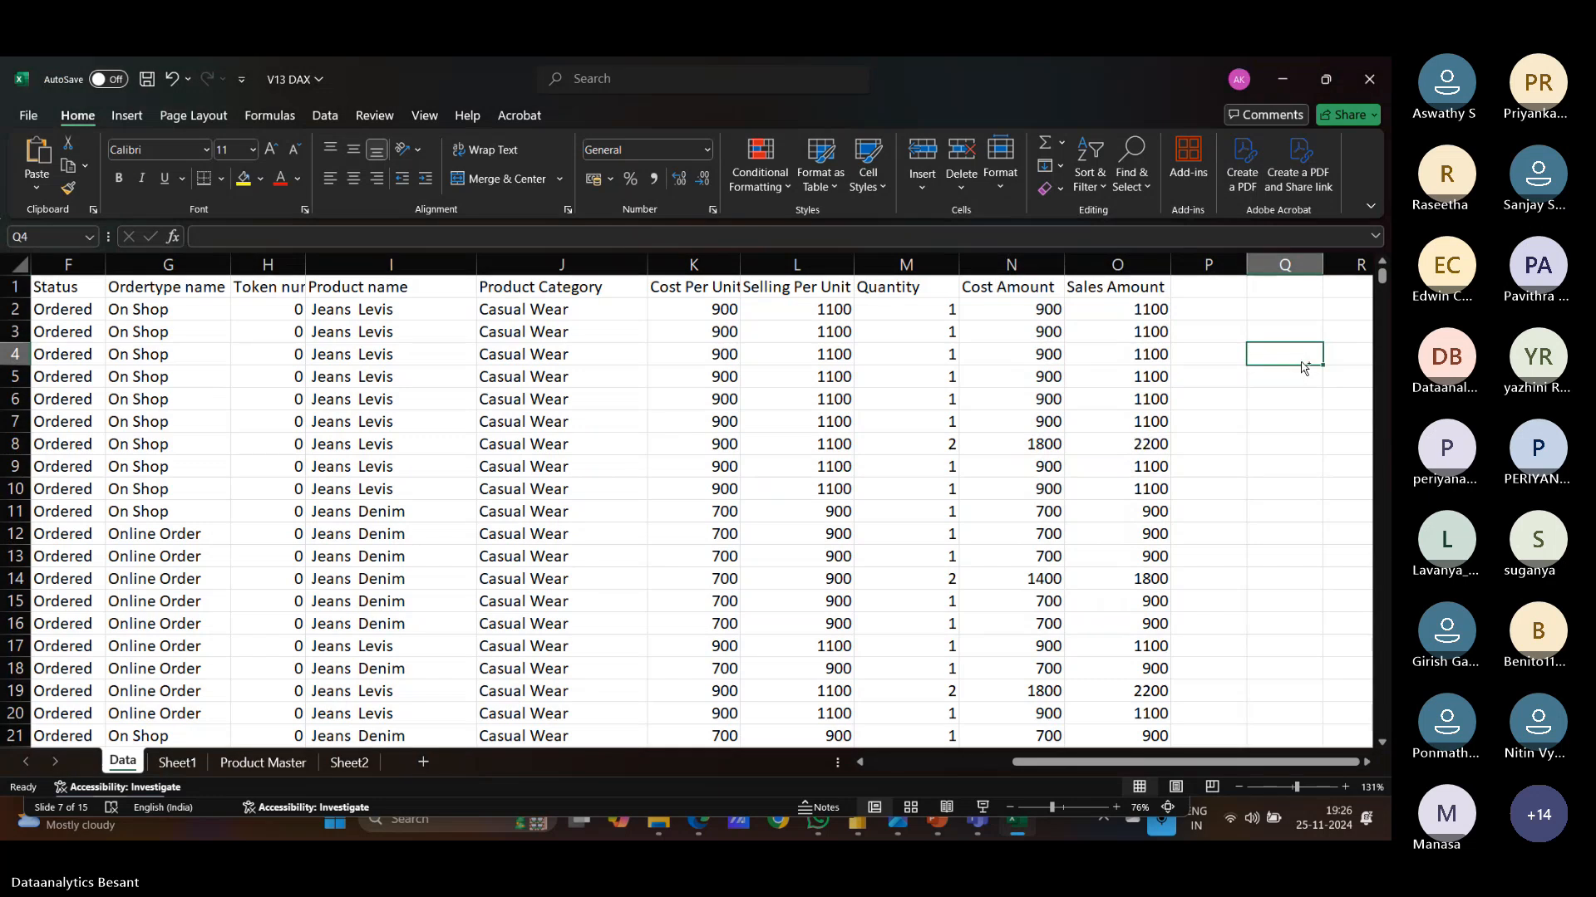
pyautogui.moveTo(1087, 763); pyautogui.dragTo(925, 765)
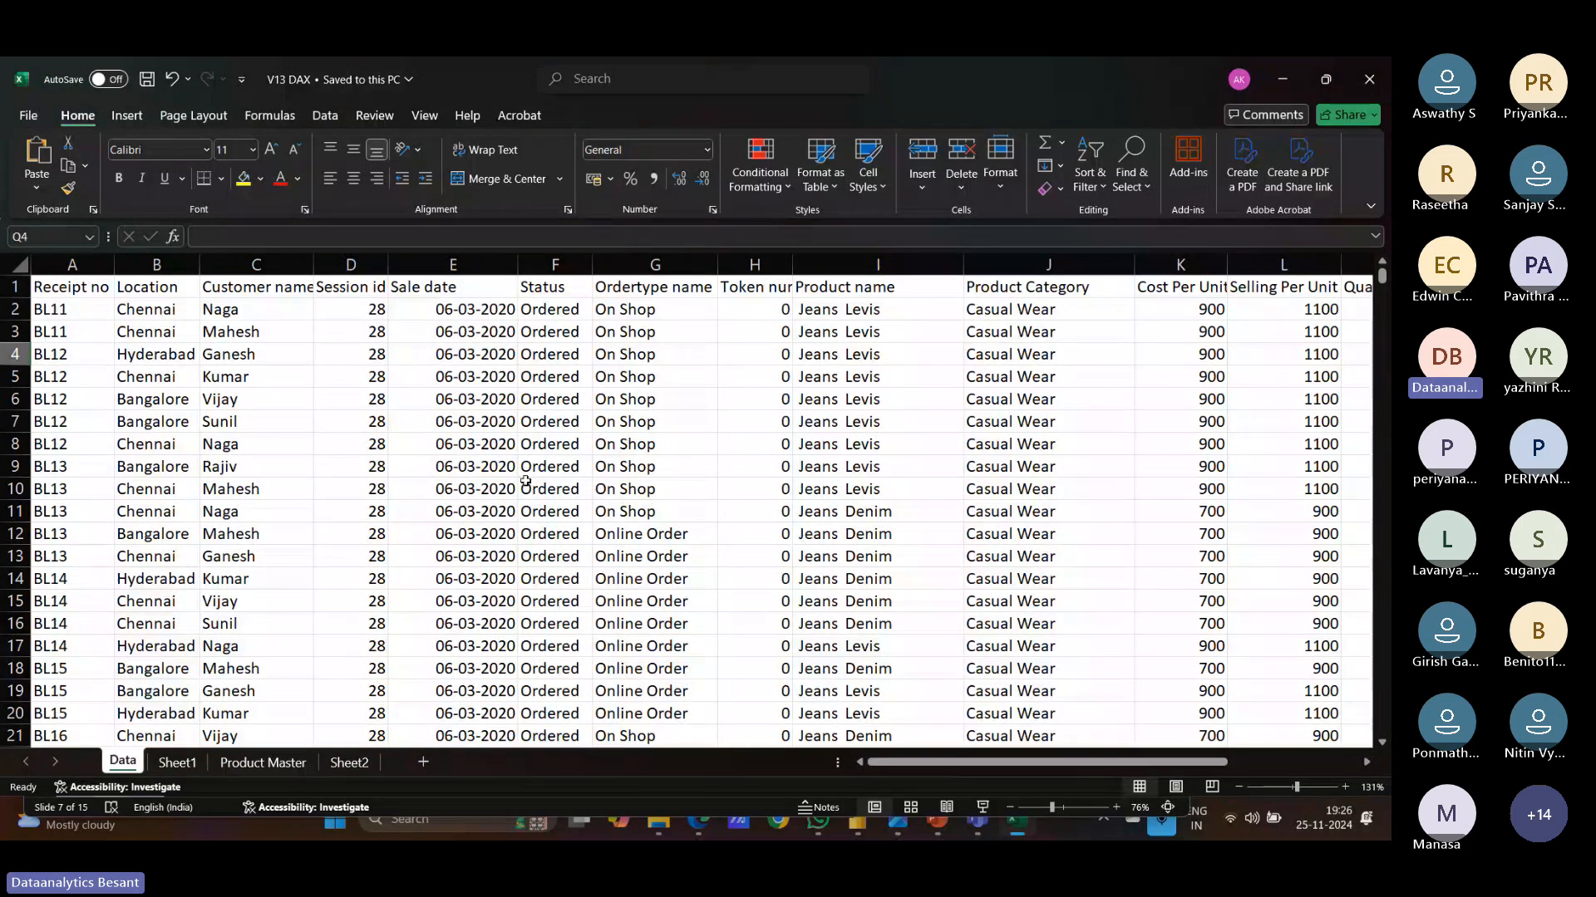
pyautogui.click(1282, 79)
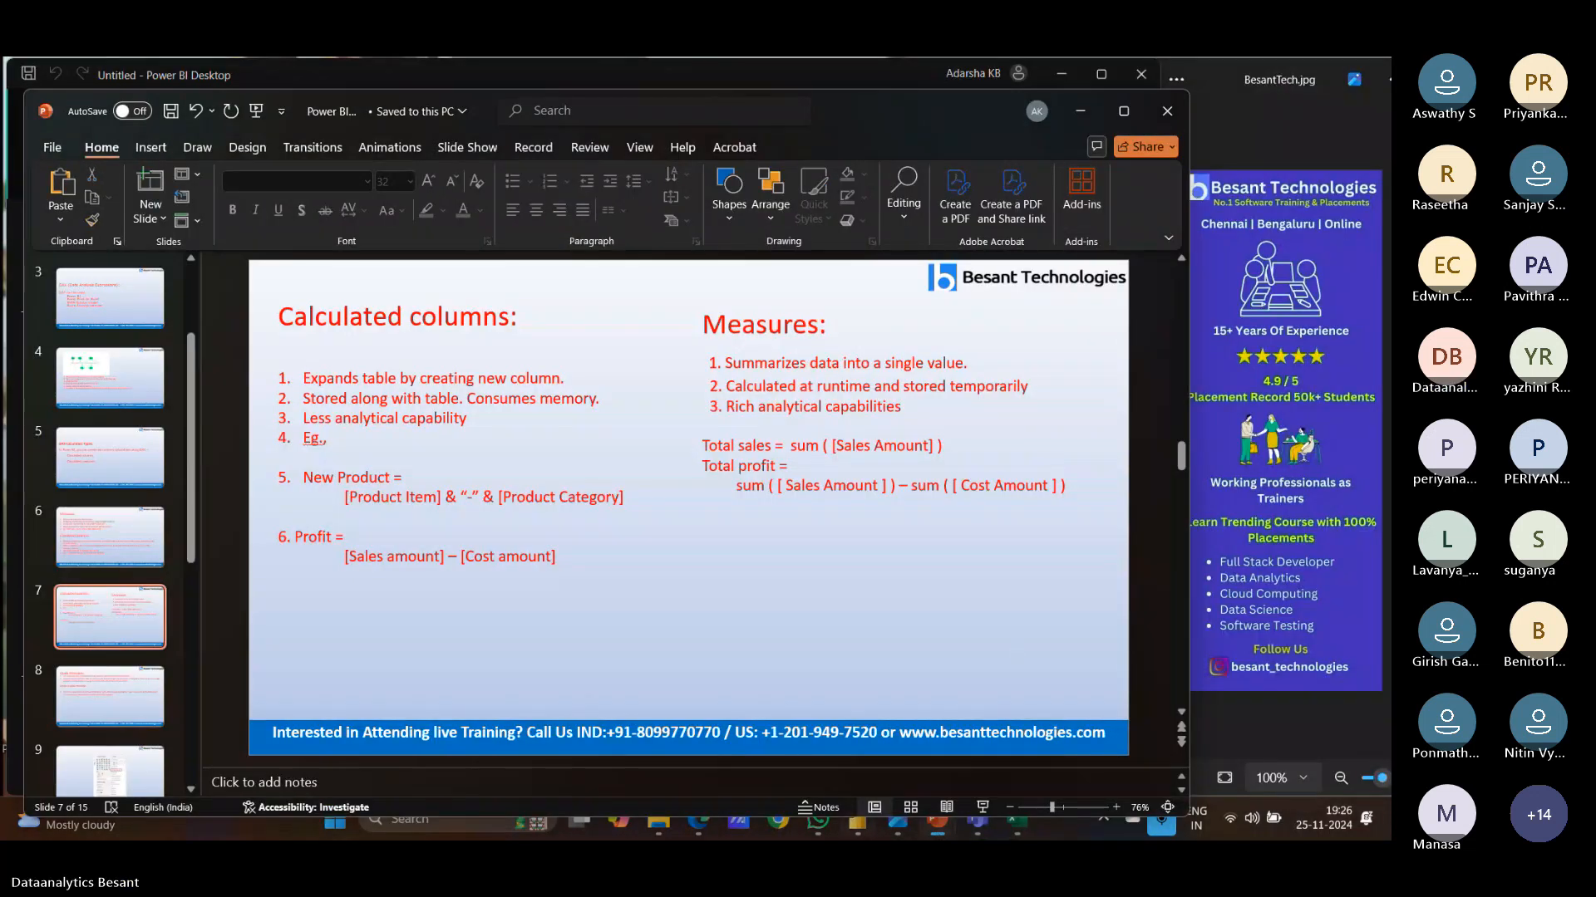
# Step: Switch to Power BI Desktop and connect to the V13 DAX Excel workbook as a data source
pyautogui.click(860, 823)
pyautogui.click(318, 304)
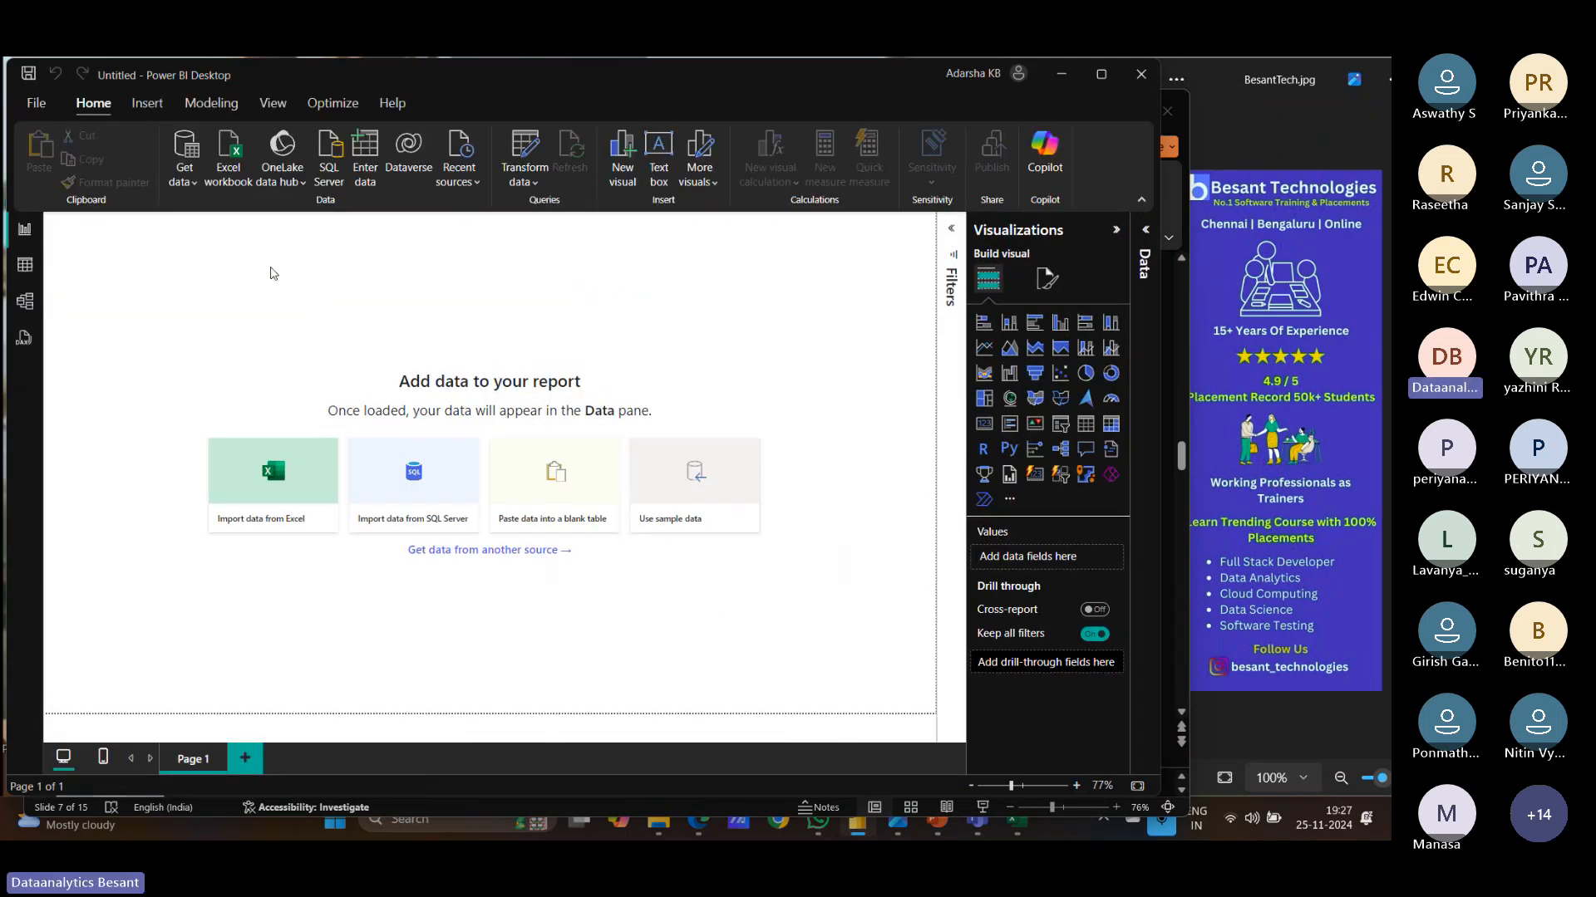
pyautogui.click(184, 173)
pyautogui.click(196, 249)
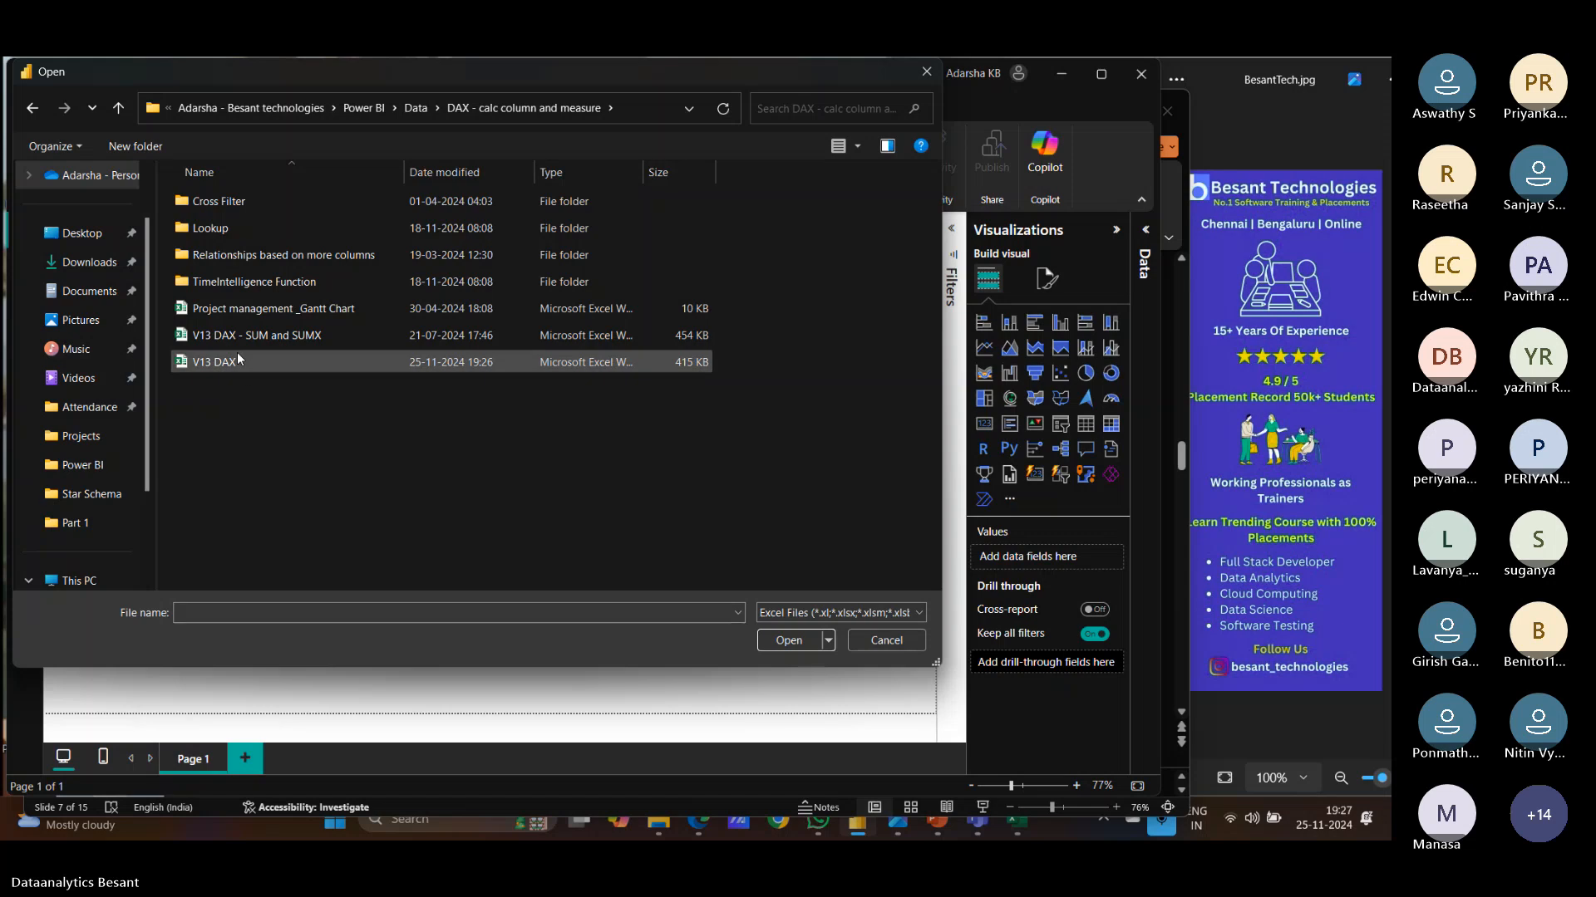
pyautogui.click(232, 361)
pyautogui.click(777, 642)
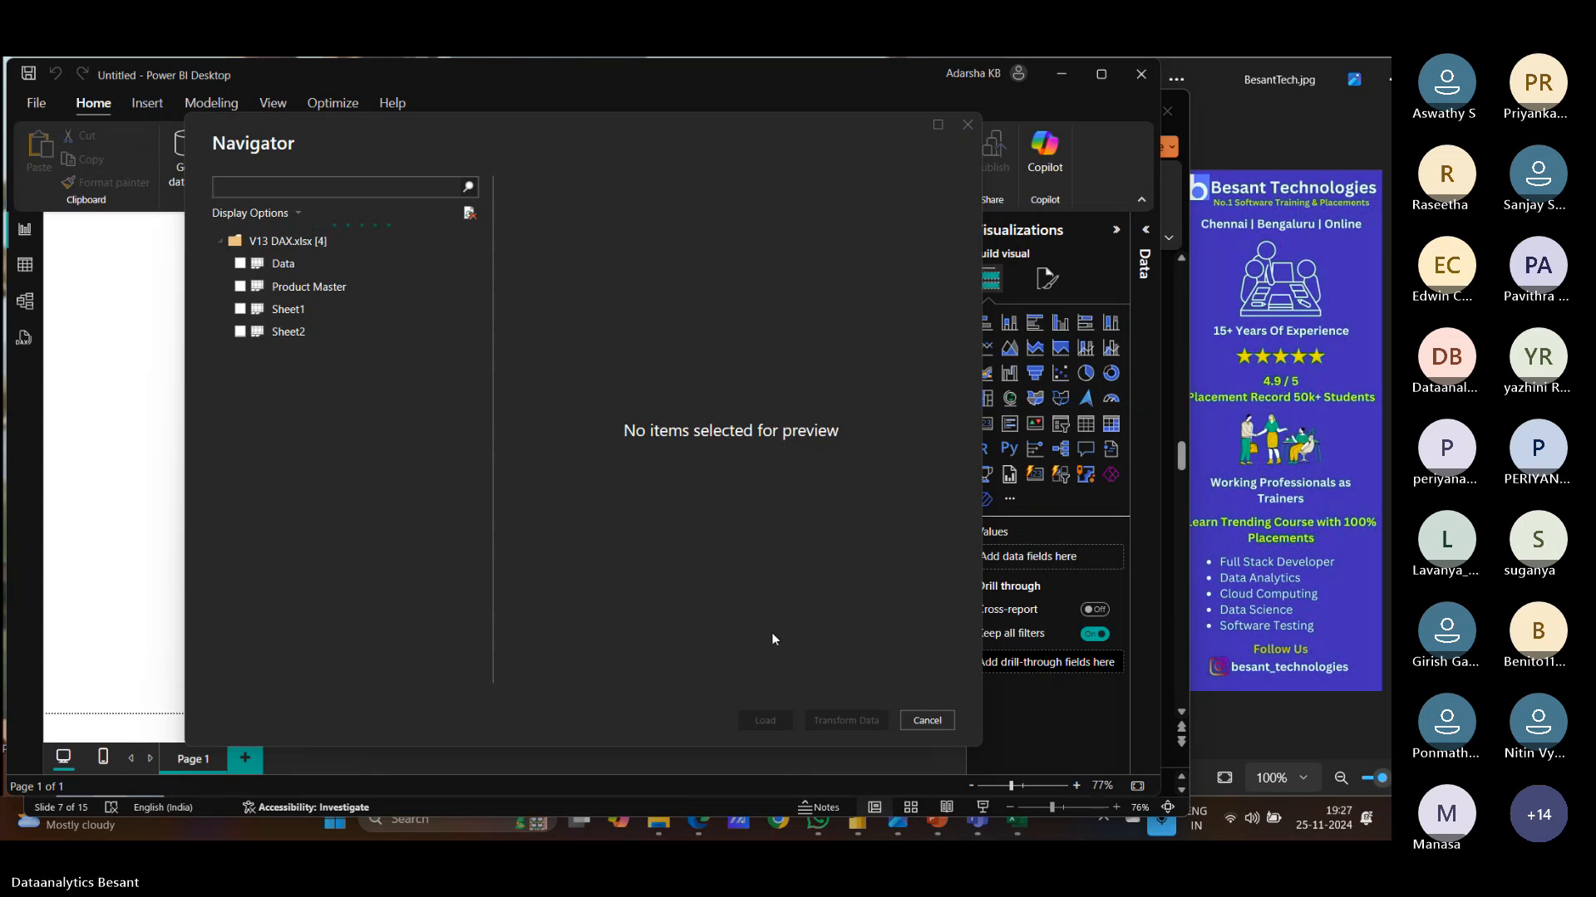
# Step: Load the workbook's Data sheet into the report and expand the Data table to list its fields
pyautogui.click(241, 264)
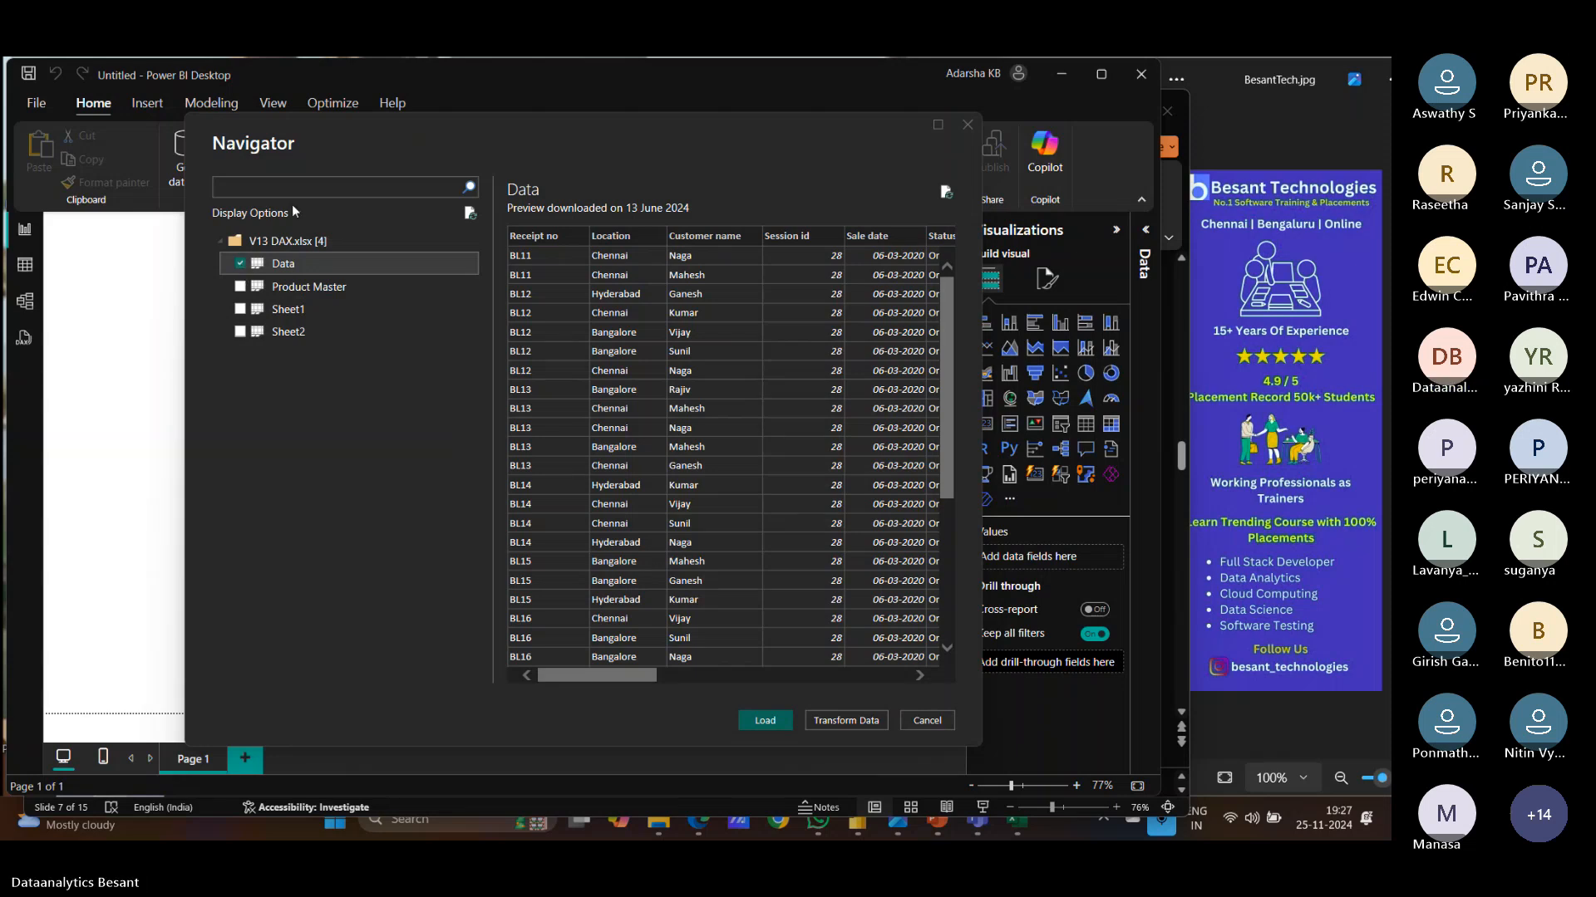
pyautogui.moveTo(581, 677)
pyautogui.mouseDown()
pyautogui.moveTo(844, 696)
pyautogui.moveTo(570, 664)
pyautogui.mouseUp()
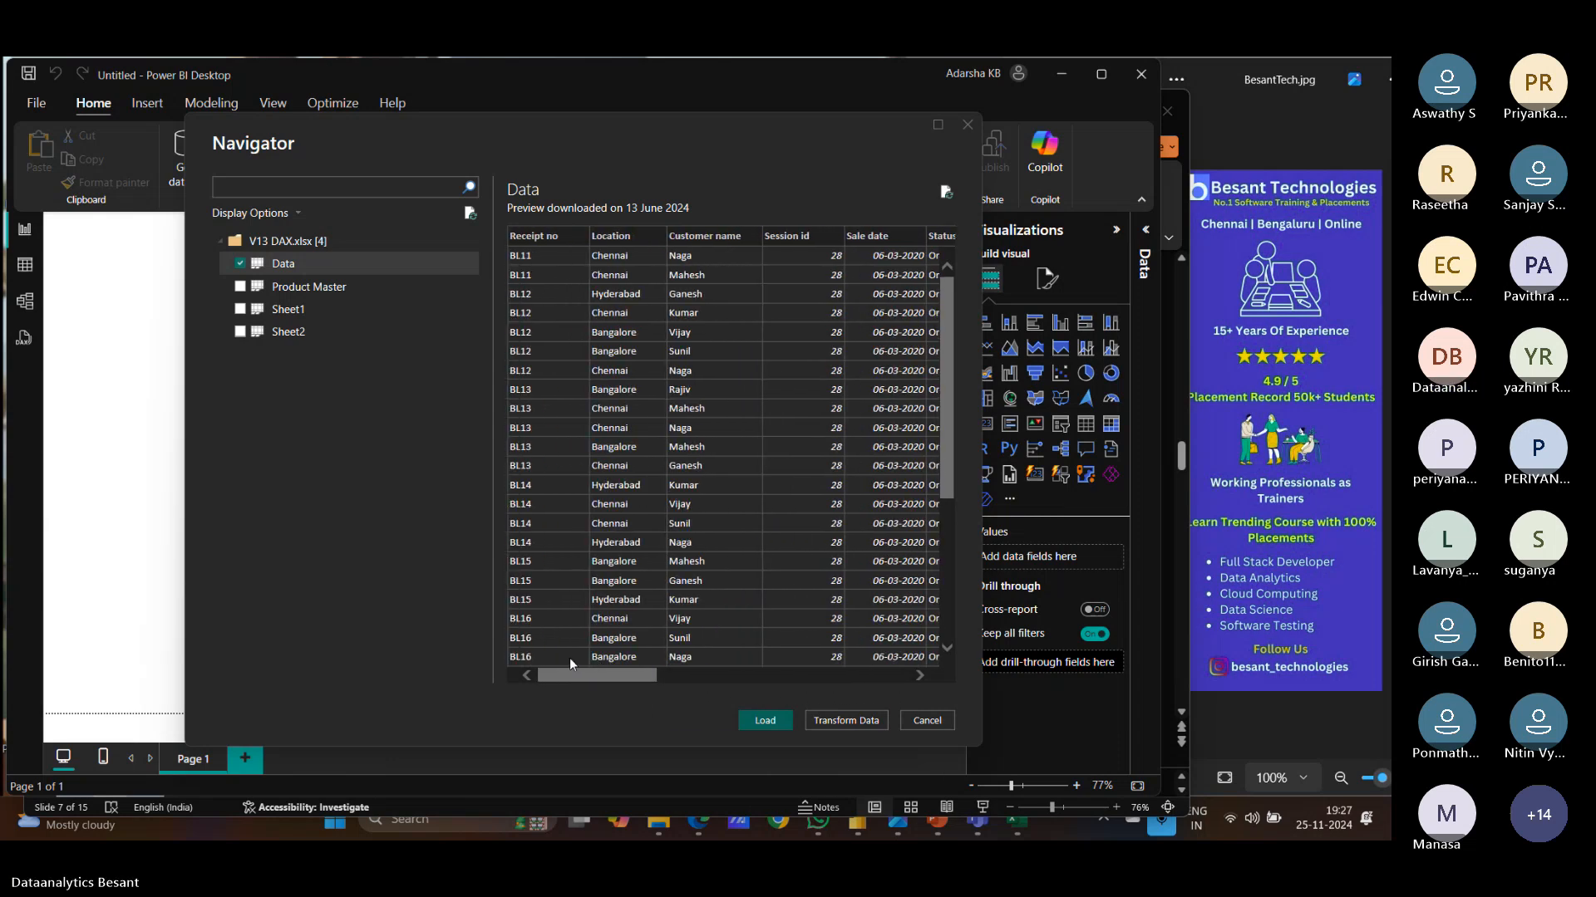
pyautogui.click(764, 723)
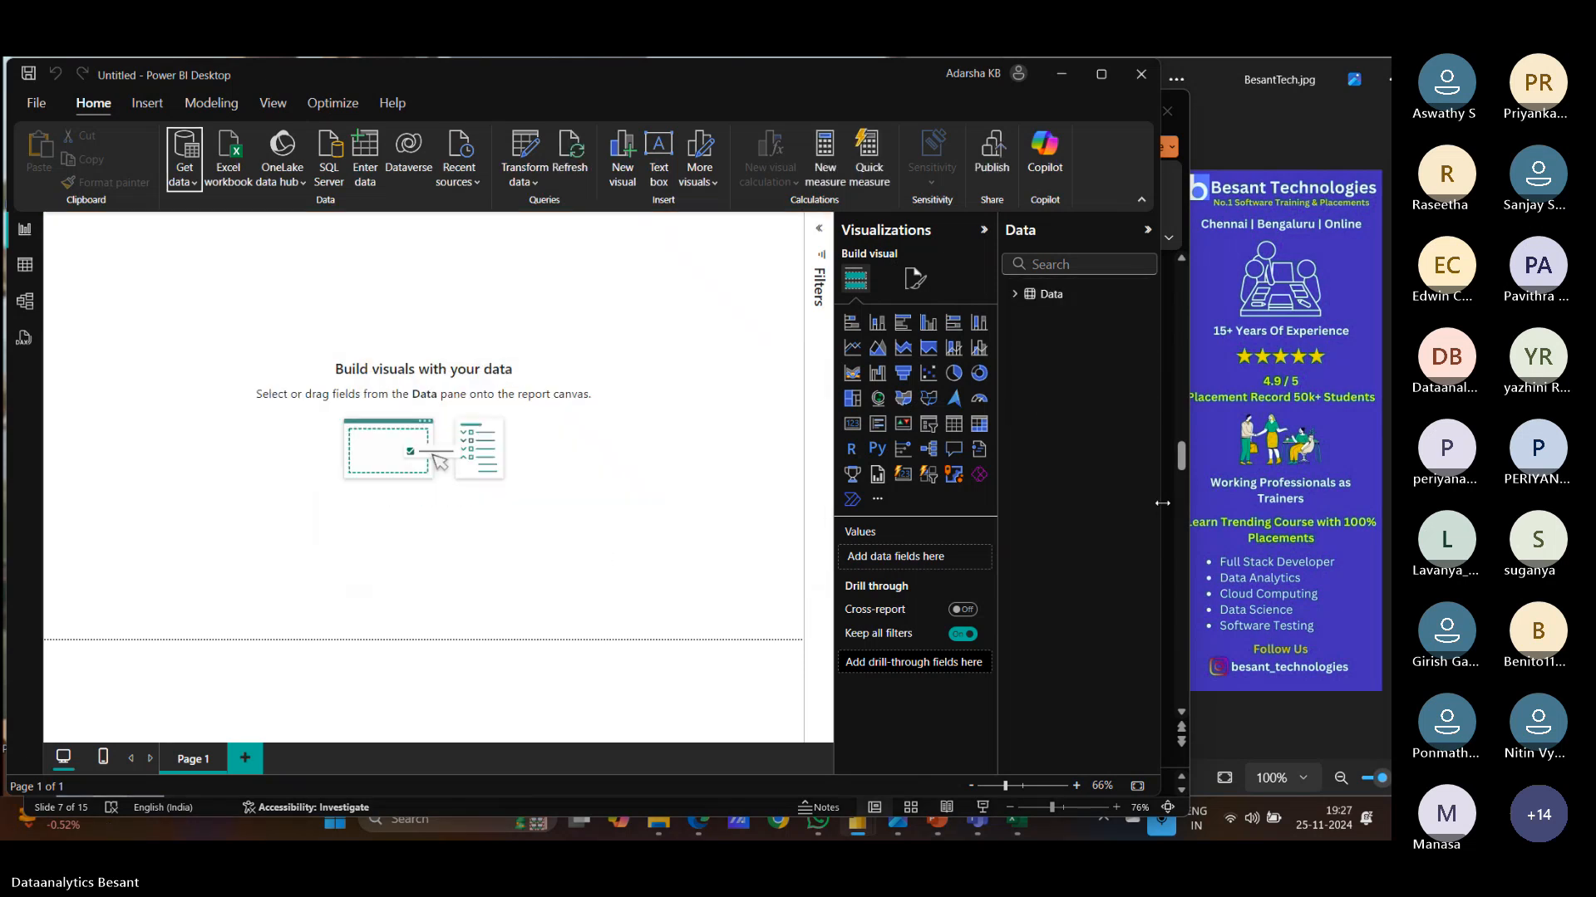
pyautogui.moveTo(1162, 503); pyautogui.dragTo(1194, 503)
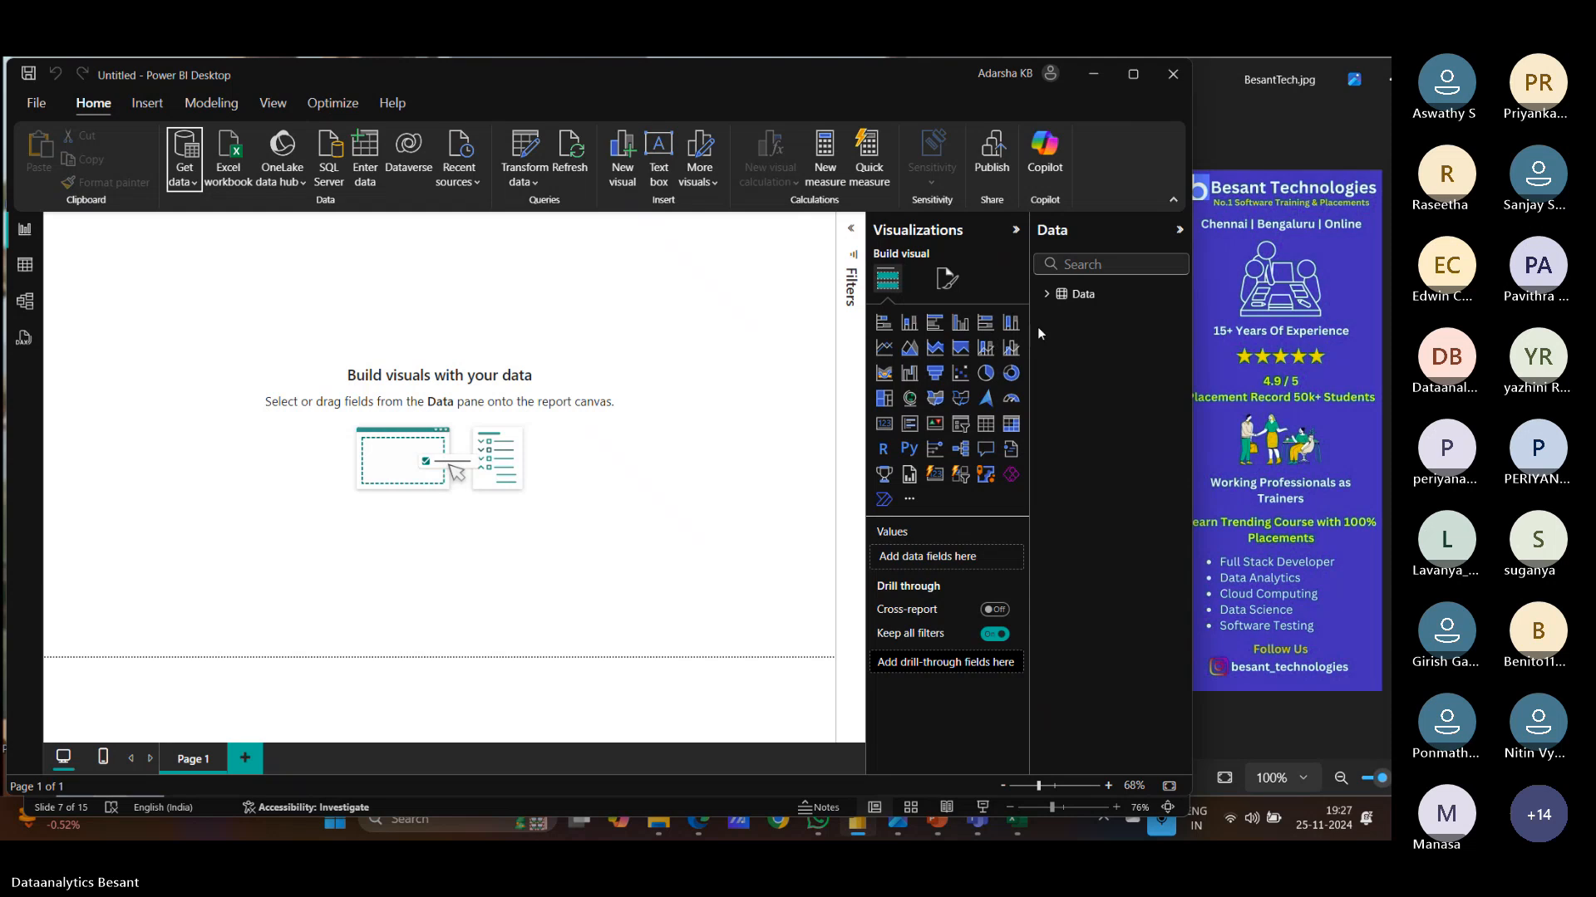
pyautogui.click(1046, 294)
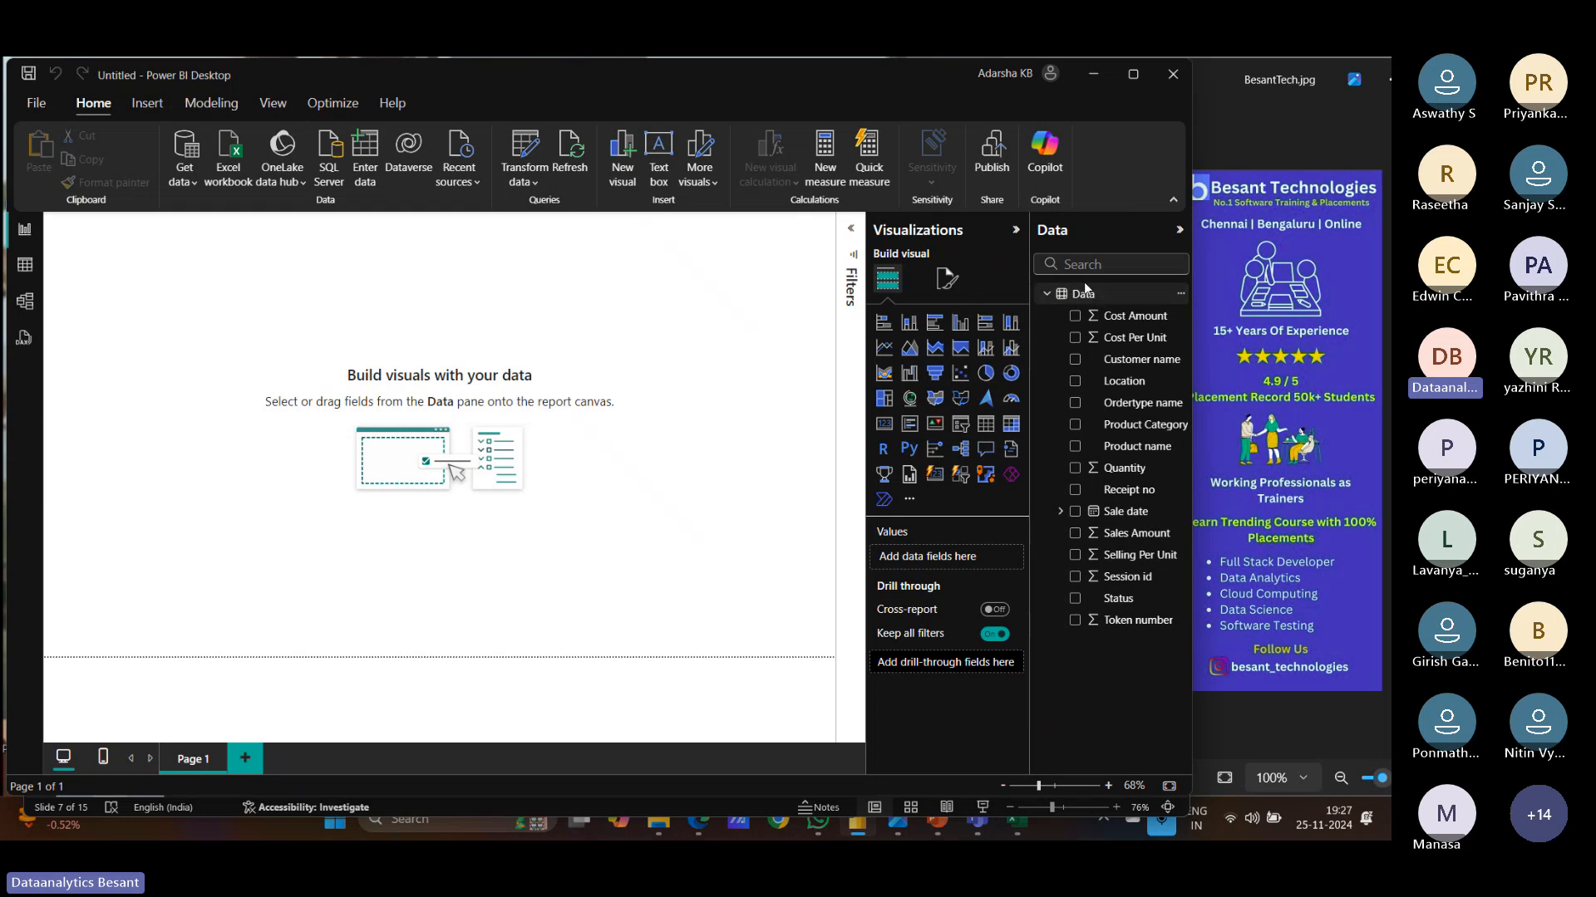
pyautogui.moveTo(1088, 297)
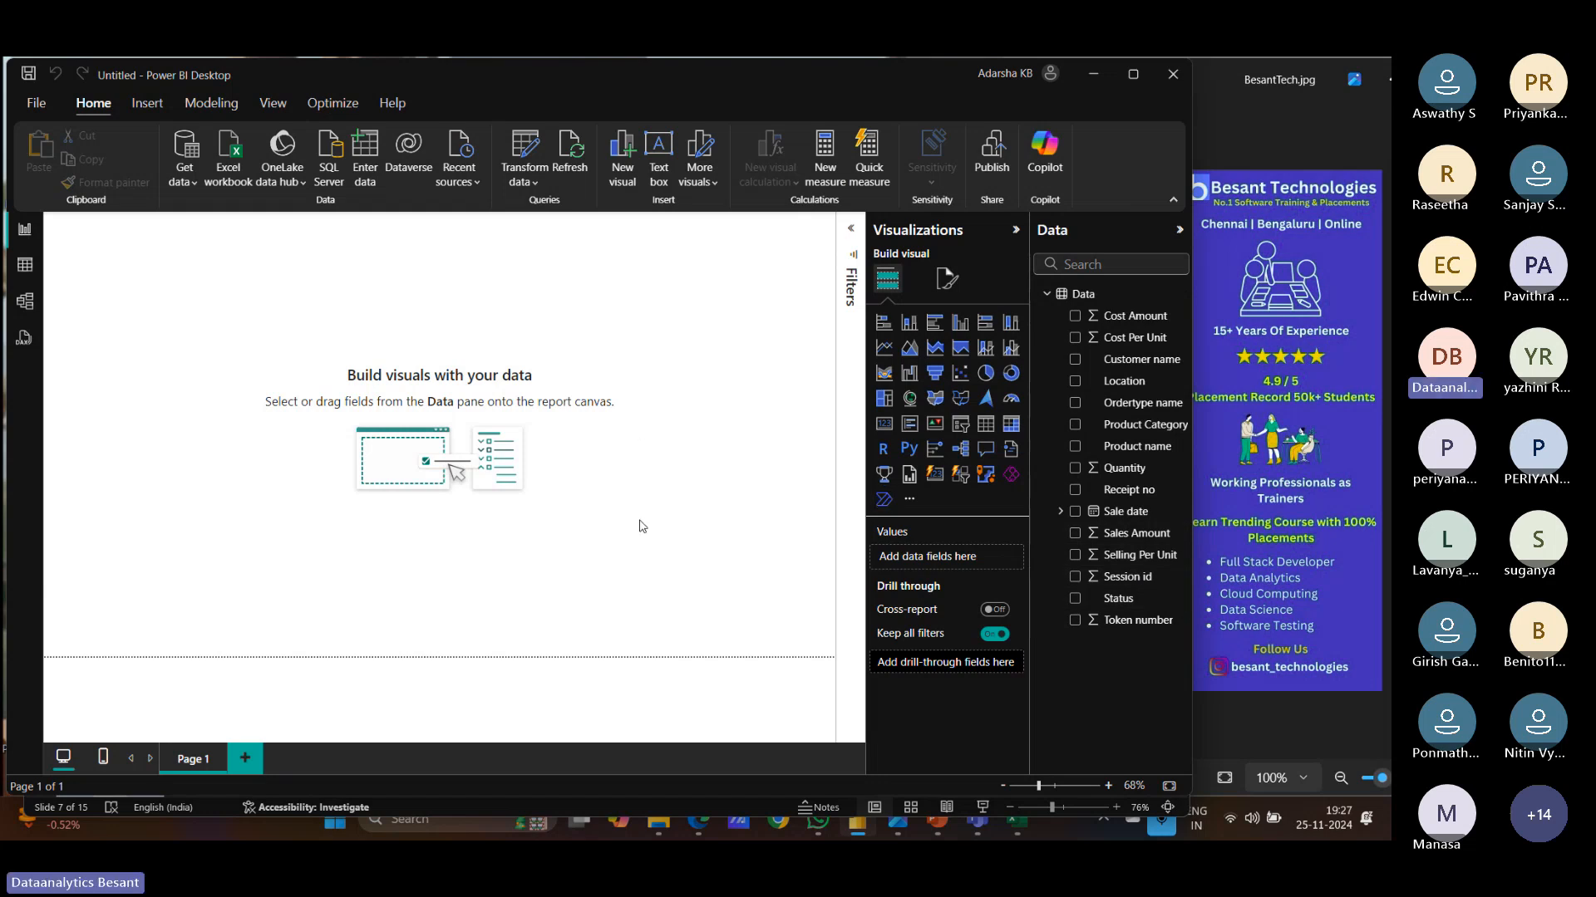
# Step: Switch to the PowerPoint slide on calculated columns, examine its Profit formula example, and return to Power BI Desktop
pyautogui.moveTo(934, 824)
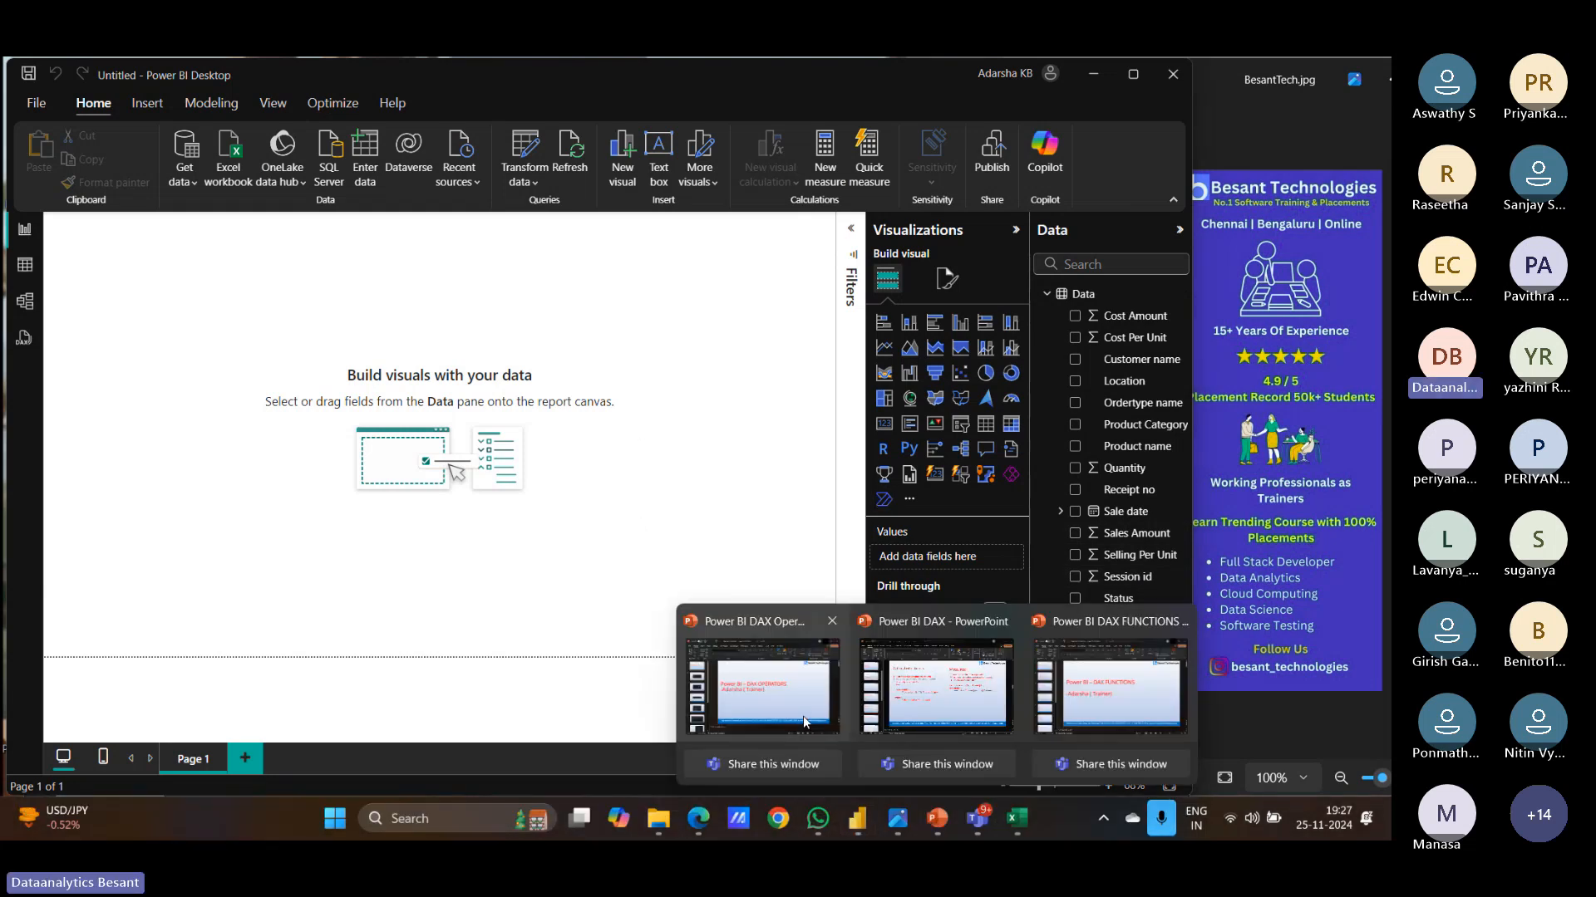
pyautogui.click(803, 722)
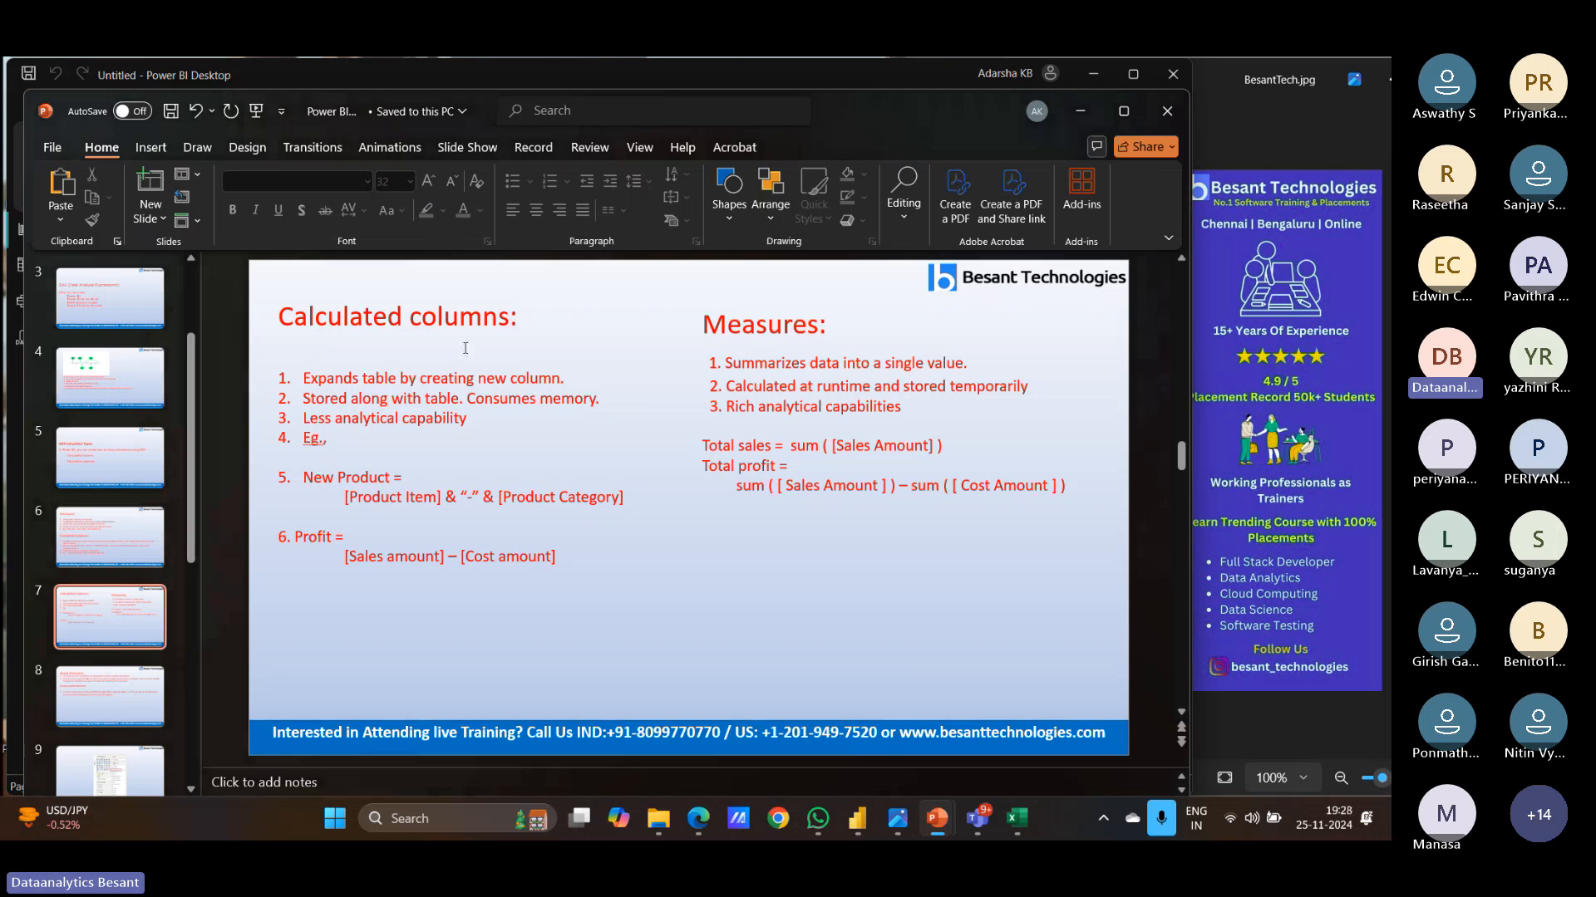
pyautogui.moveTo(295, 538); pyautogui.dragTo(557, 569)
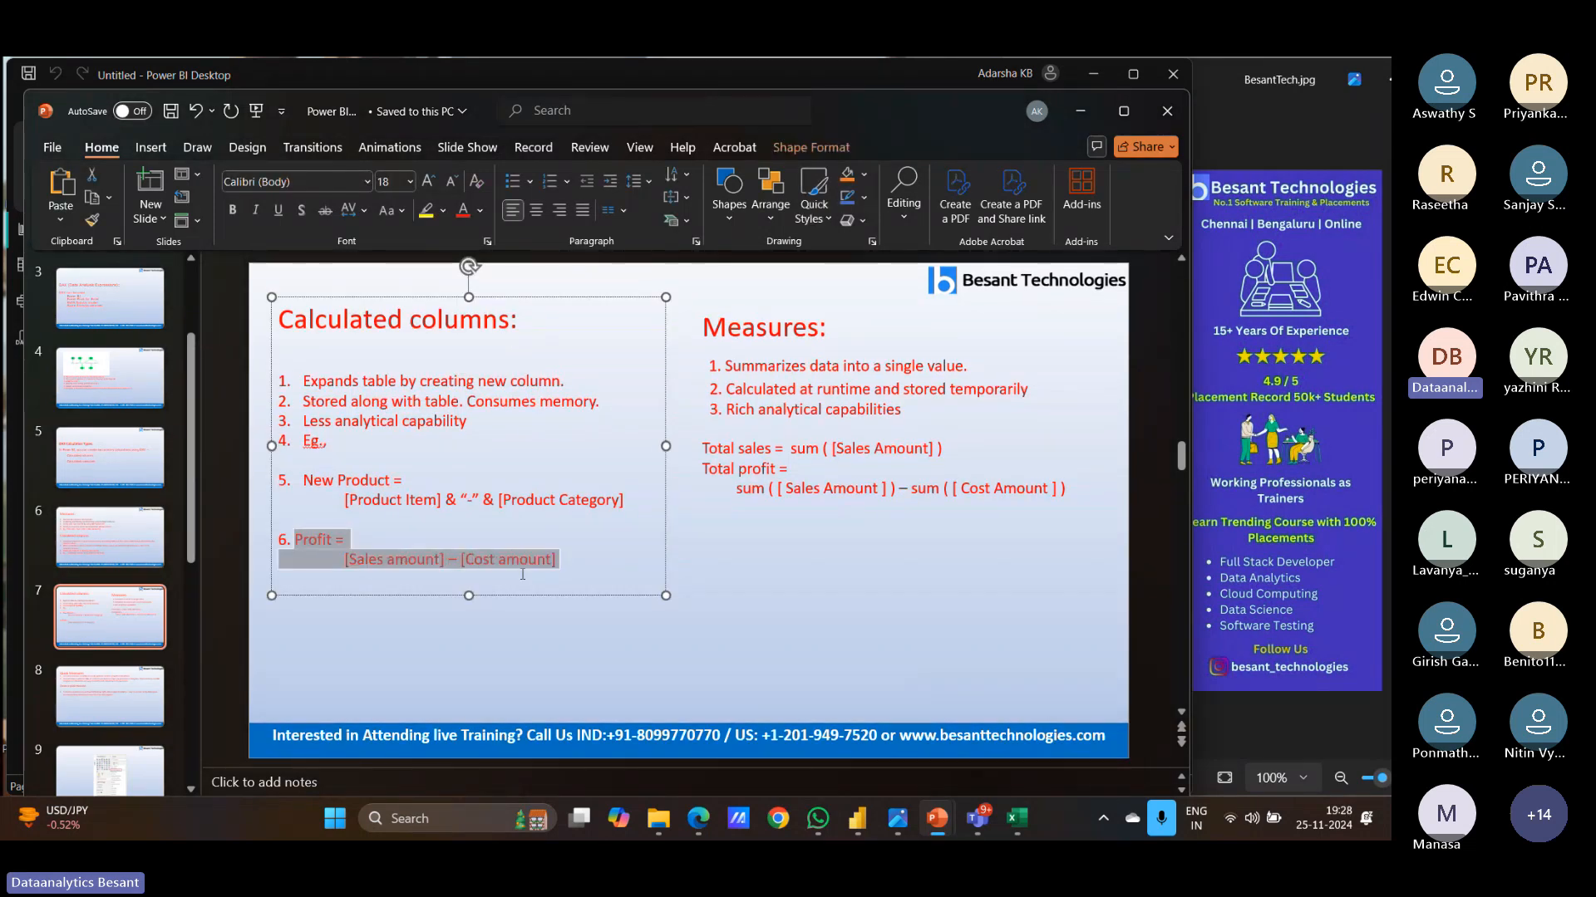
pyautogui.click(713, 625)
pyautogui.hotkey('alt', 'Tab')
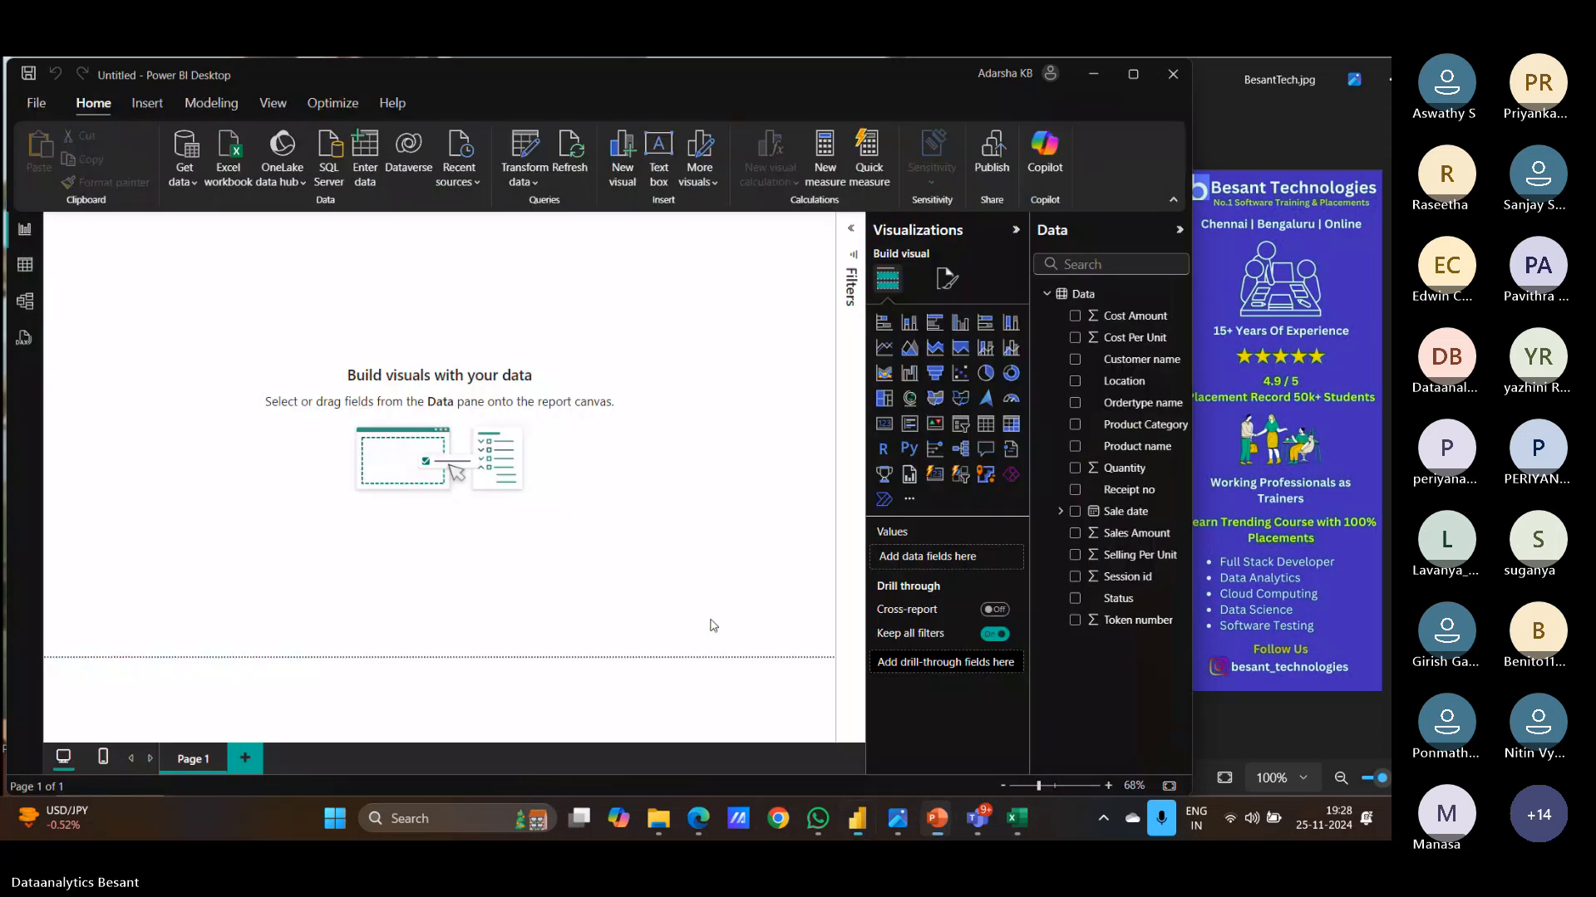
# Step: Show the Data table's rows and write a new calculated column with the formula Profit = [Sales Amount] - [Cost Amount]
pyautogui.click(24, 264)
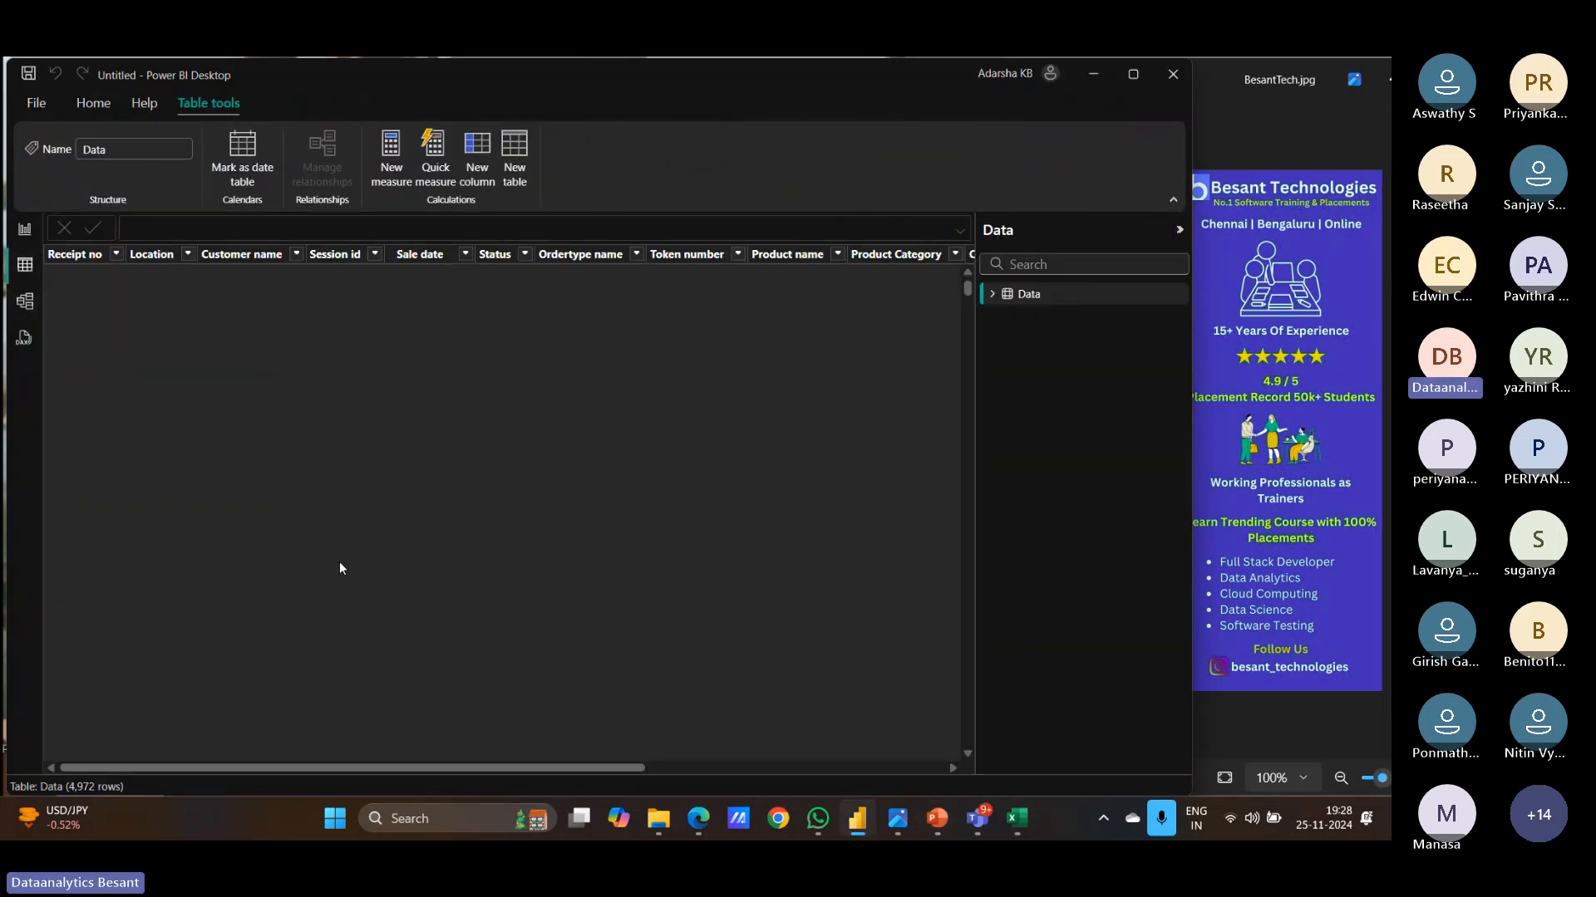
pyautogui.moveTo(387, 770); pyautogui.dragTo(719, 770)
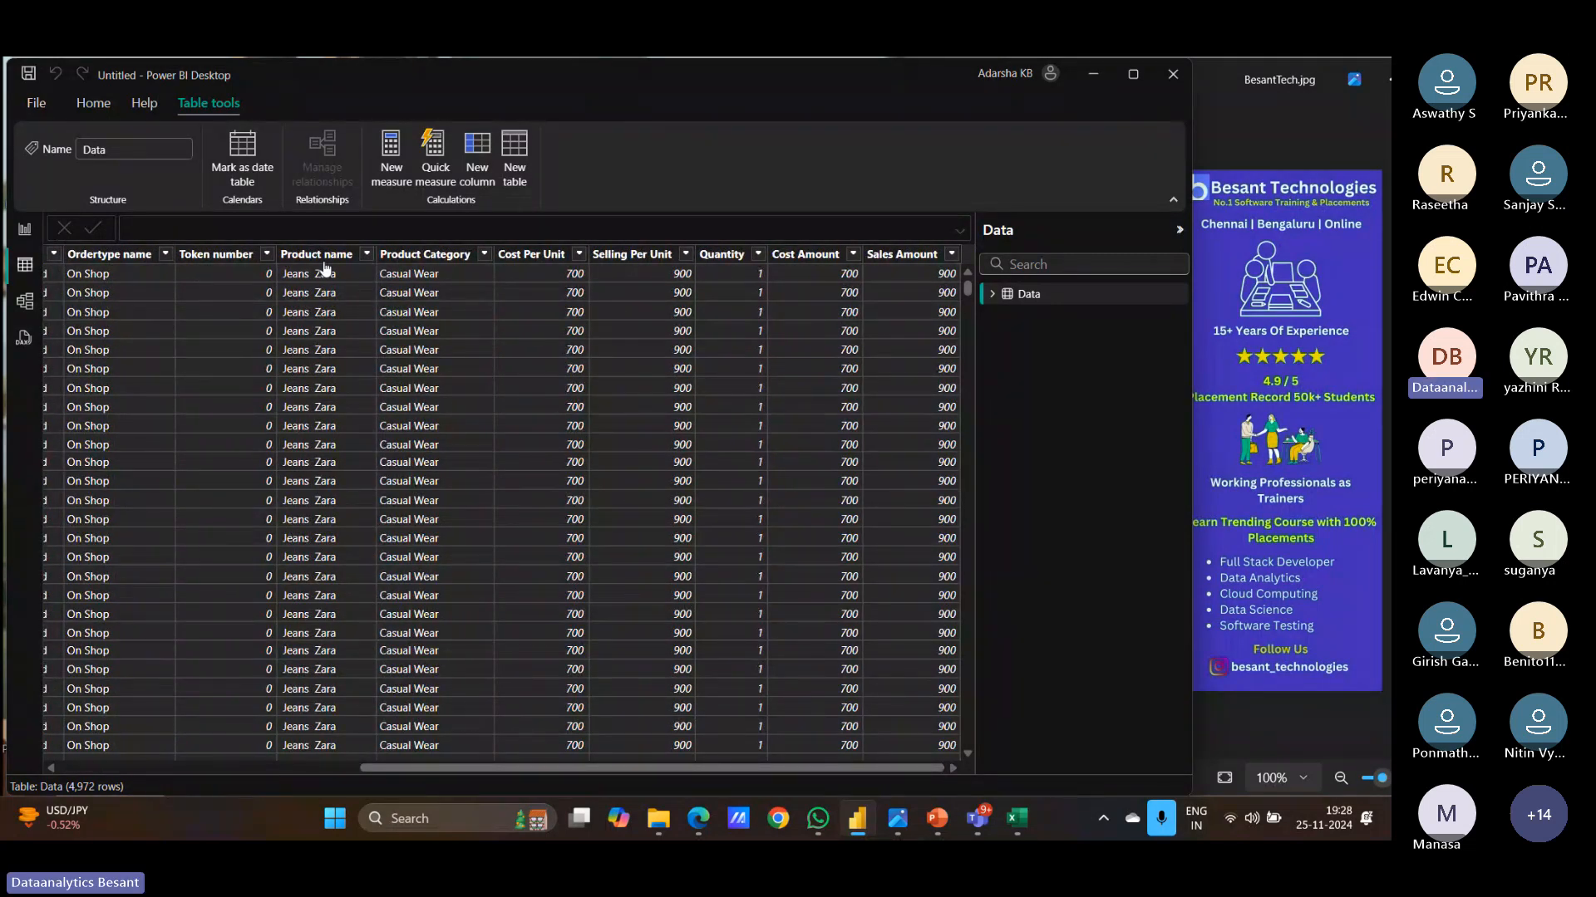
pyautogui.click(477, 173)
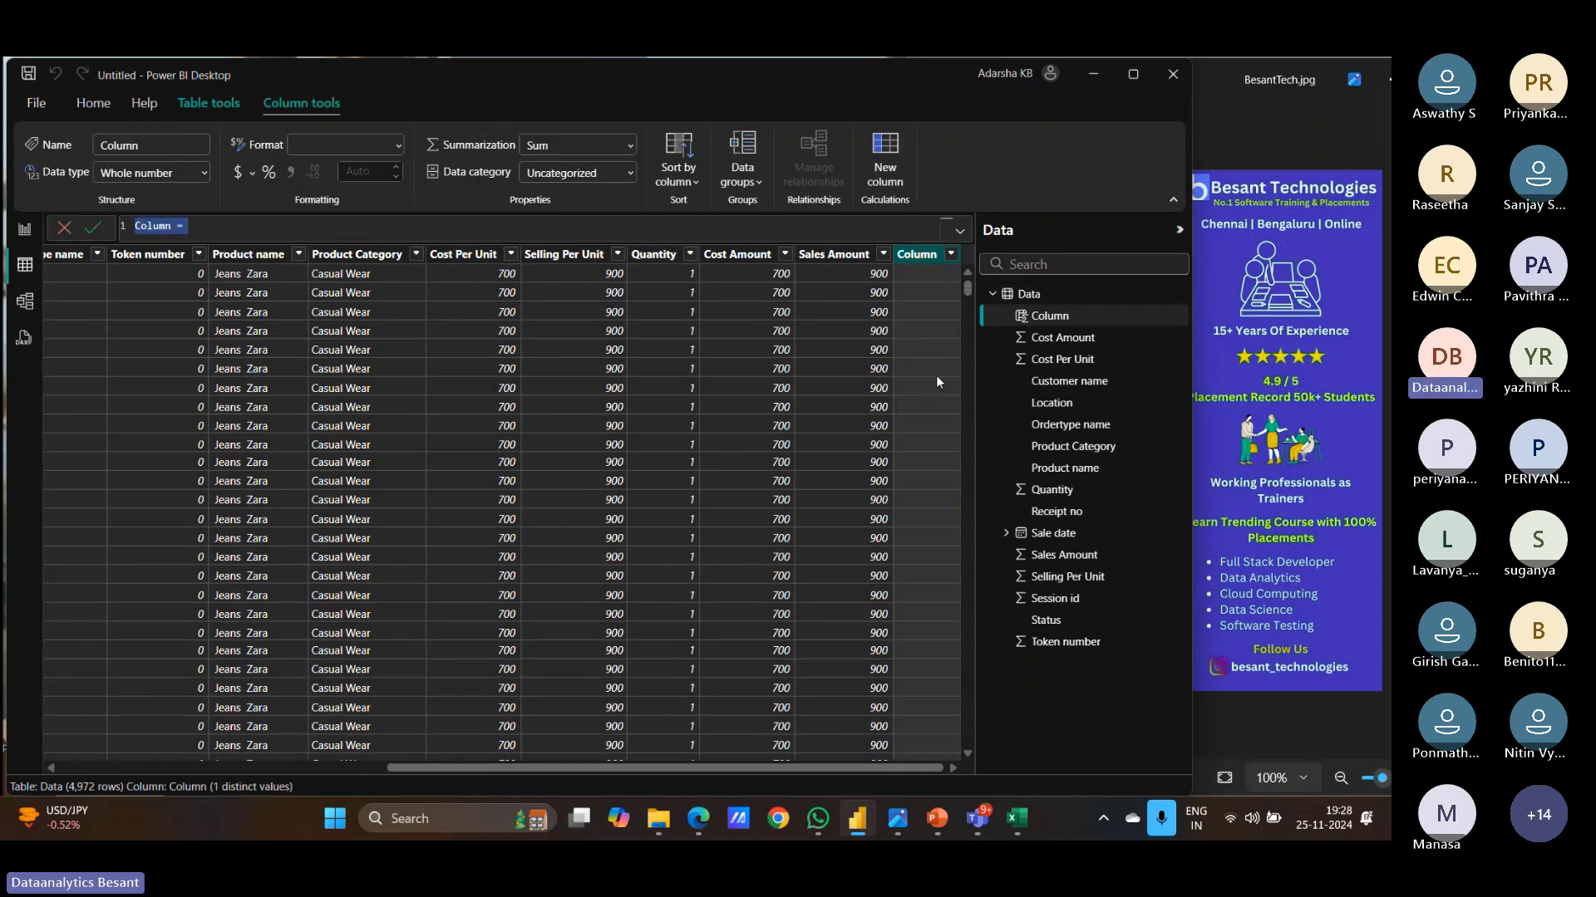
pyautogui.write('Profit = [')
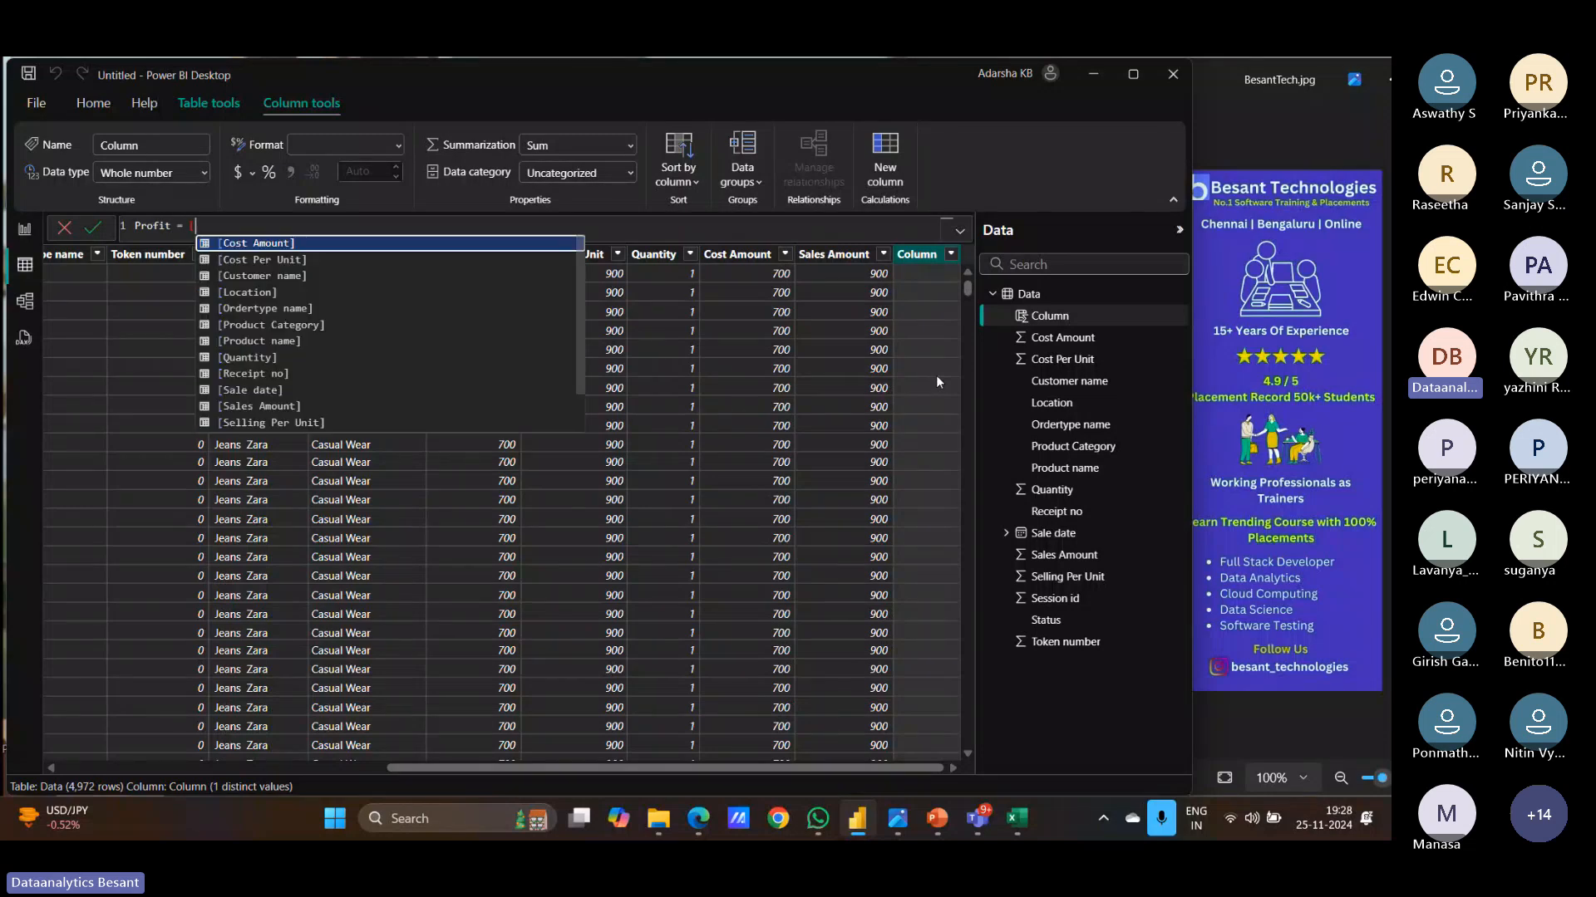
pyautogui.write('Sa')
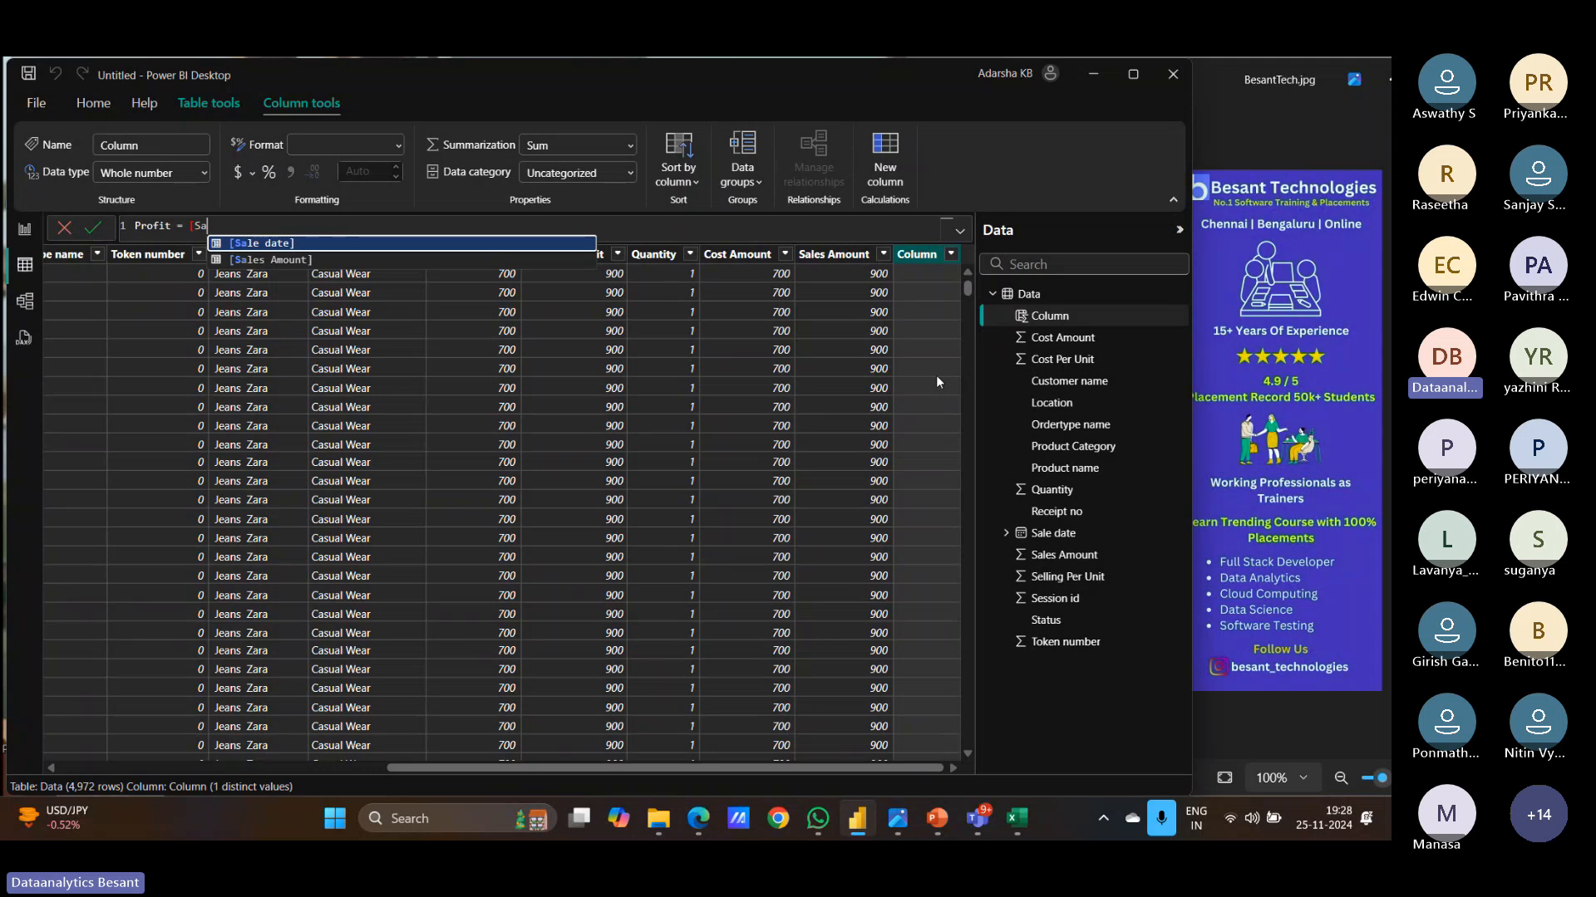
pyautogui.press('Down')
pyautogui.press('Tab')
pyautogui.write('- [')
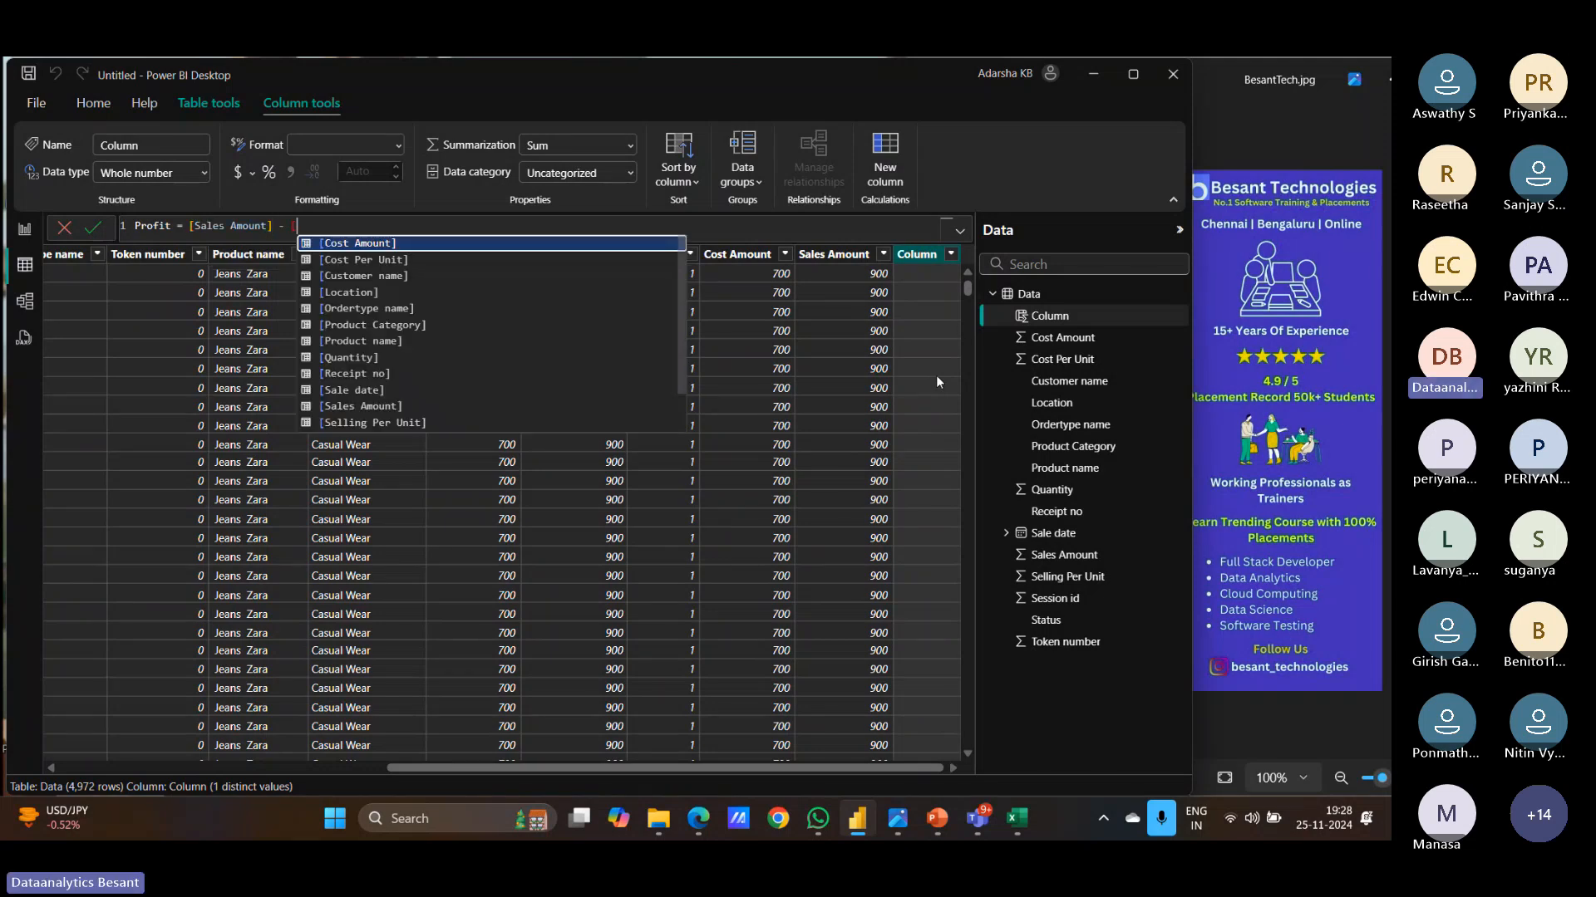
pyautogui.press('Tab')
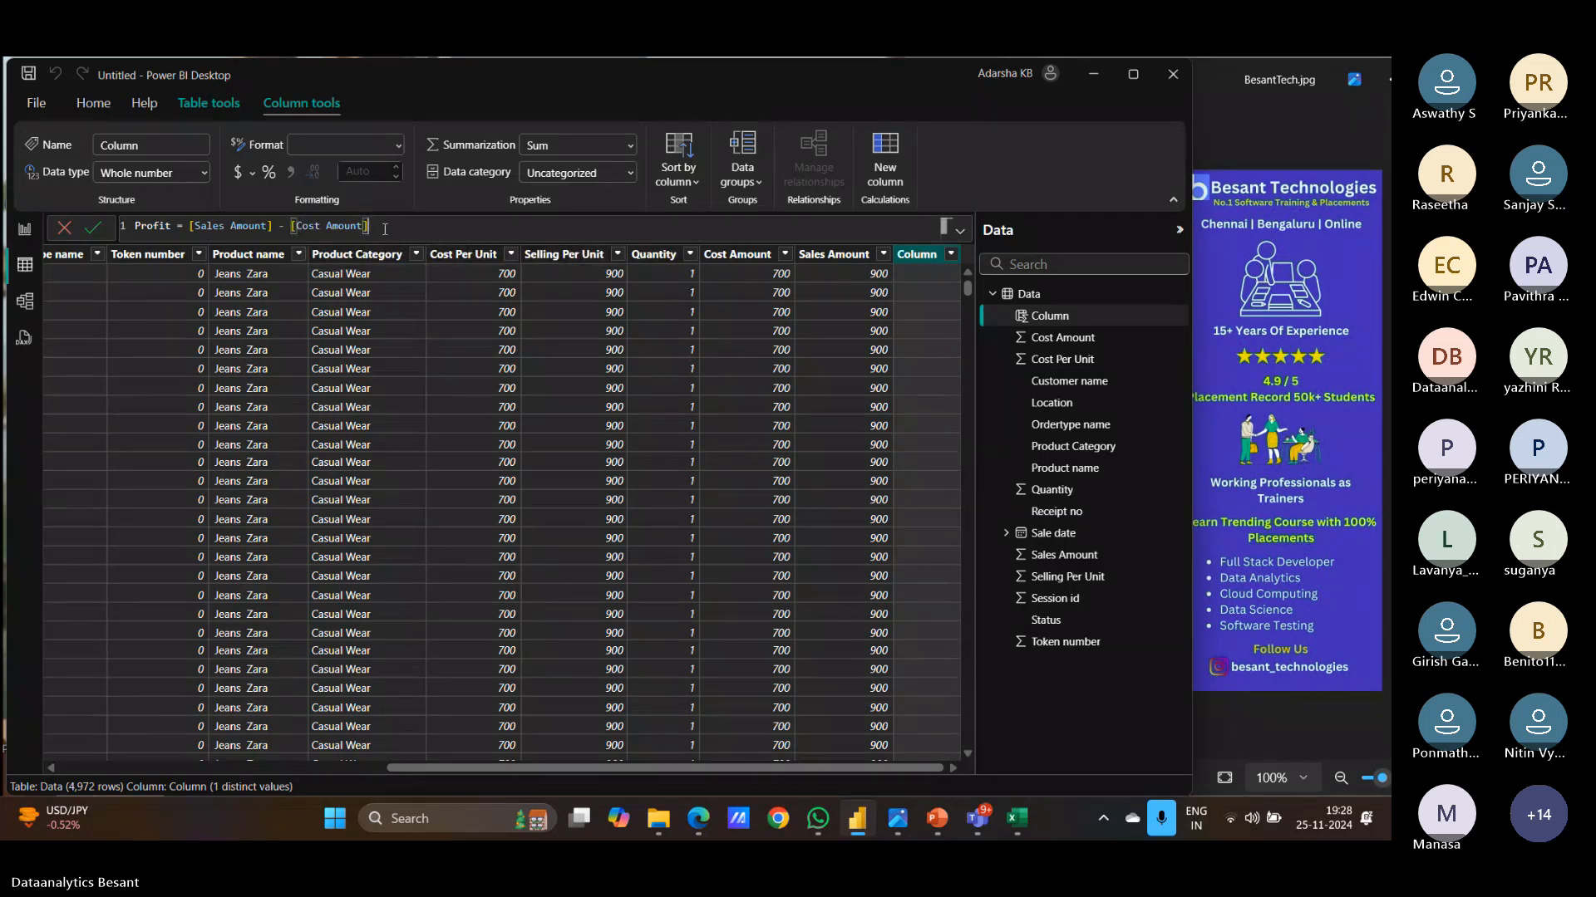
# Step: Enlarge the formula text and commit the Profit calculated column
pyautogui.moveTo(385, 229); pyautogui.dragTo(131, 234)
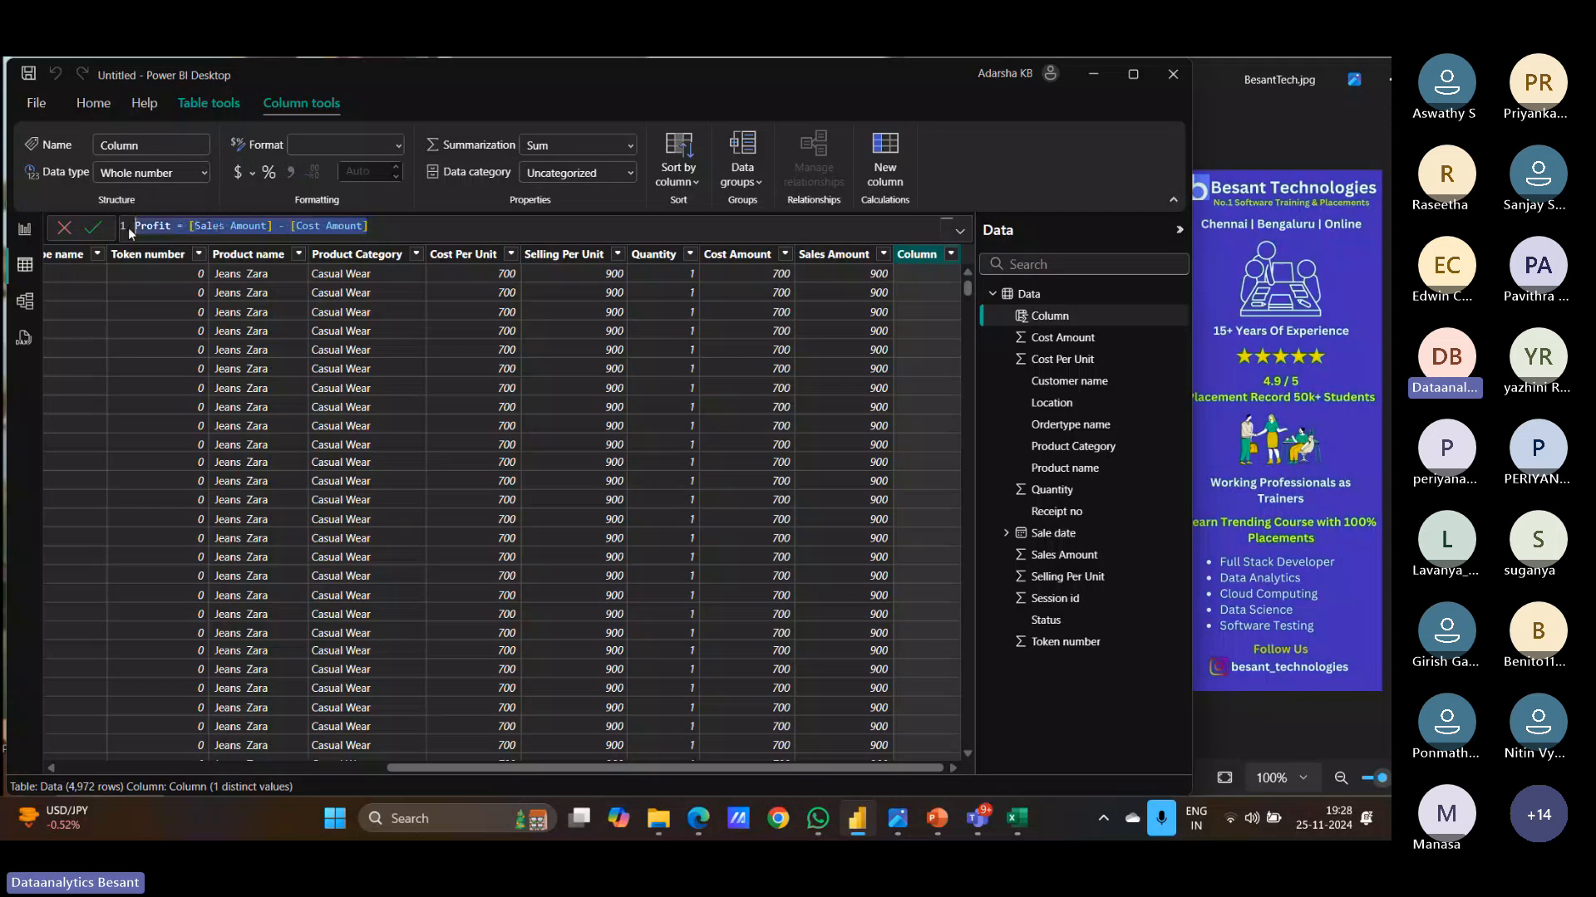
pyautogui.keyDown('ctrl'); pyautogui.scroll(6, 131, 234); pyautogui.keyUp('ctrl')
pyautogui.click(551, 231)
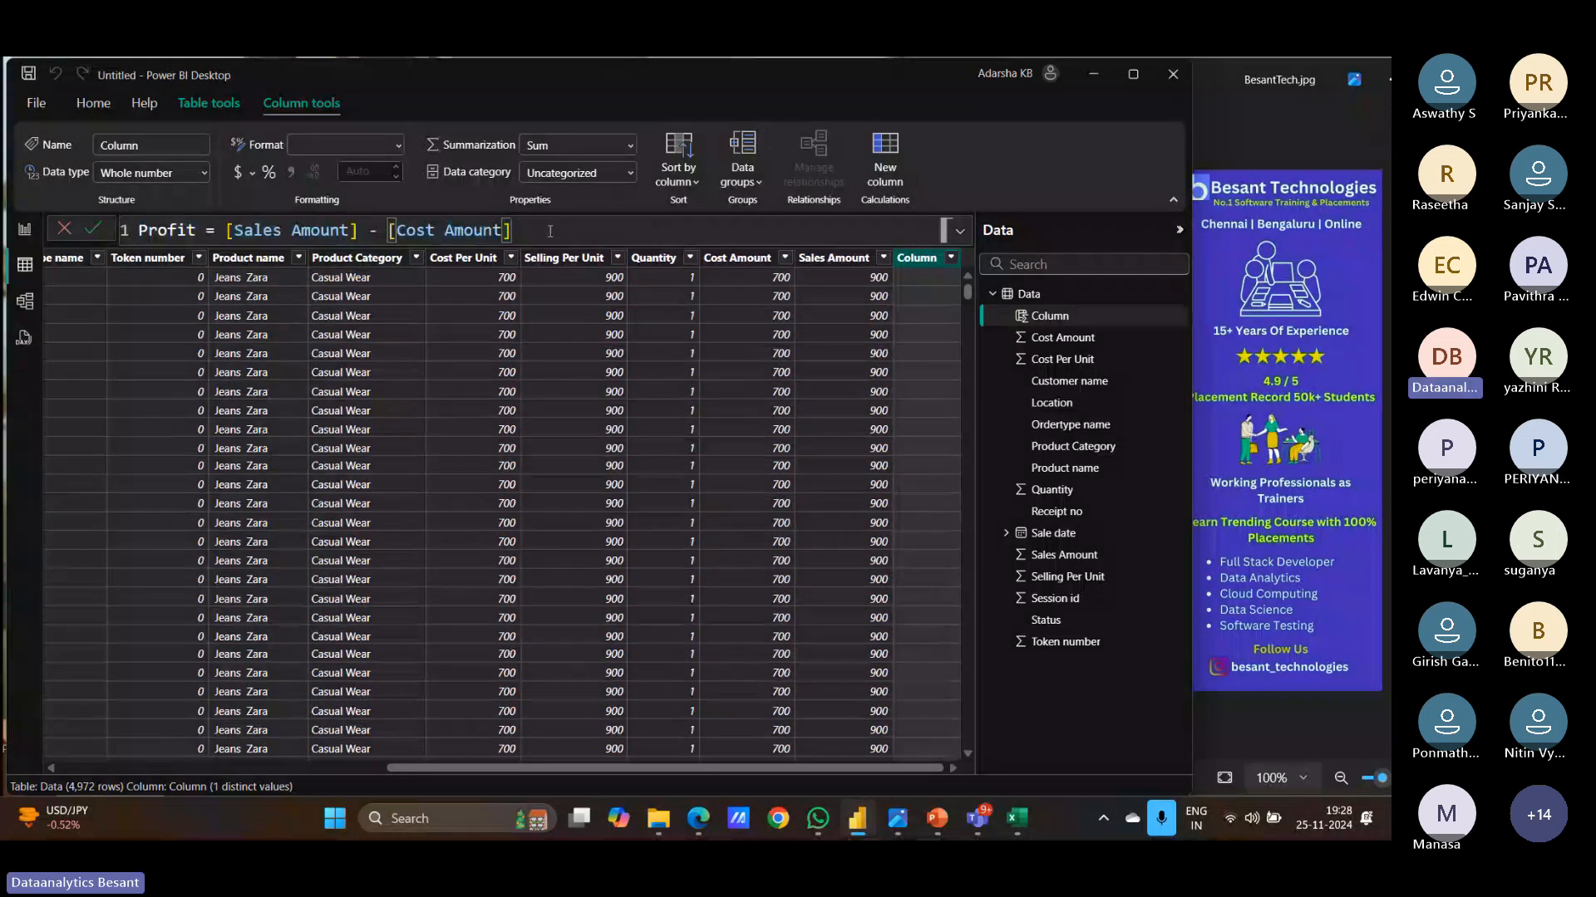
pyautogui.press('Return')
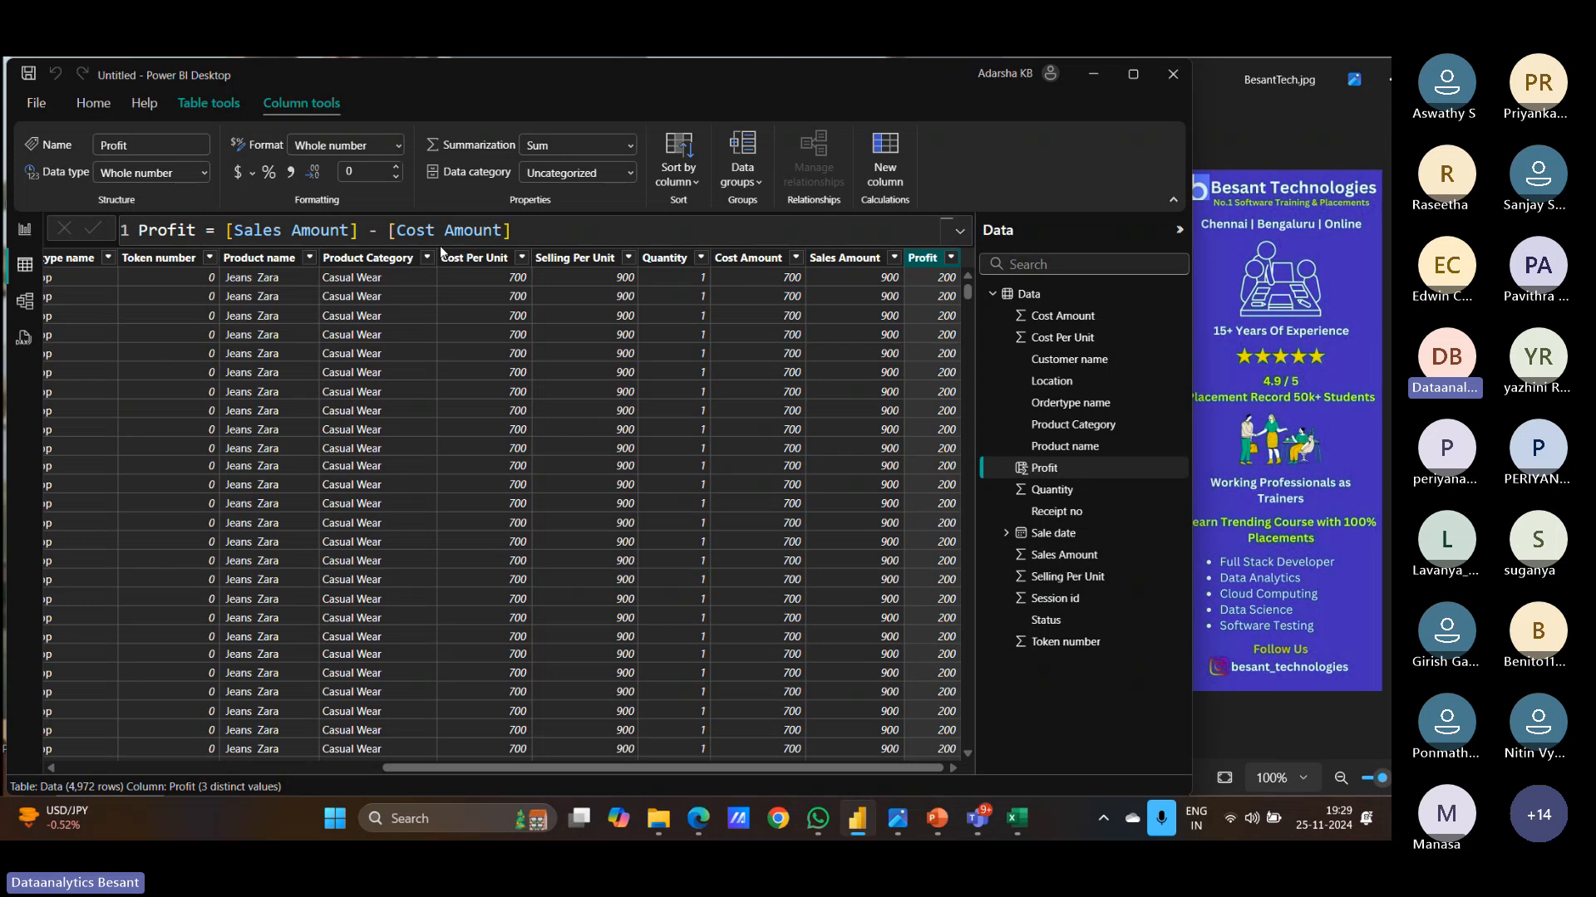
# Step: Start a new calculated column in the Data table named Product1, with its formula beginning with [Product Category]
pyautogui.click(106, 105)
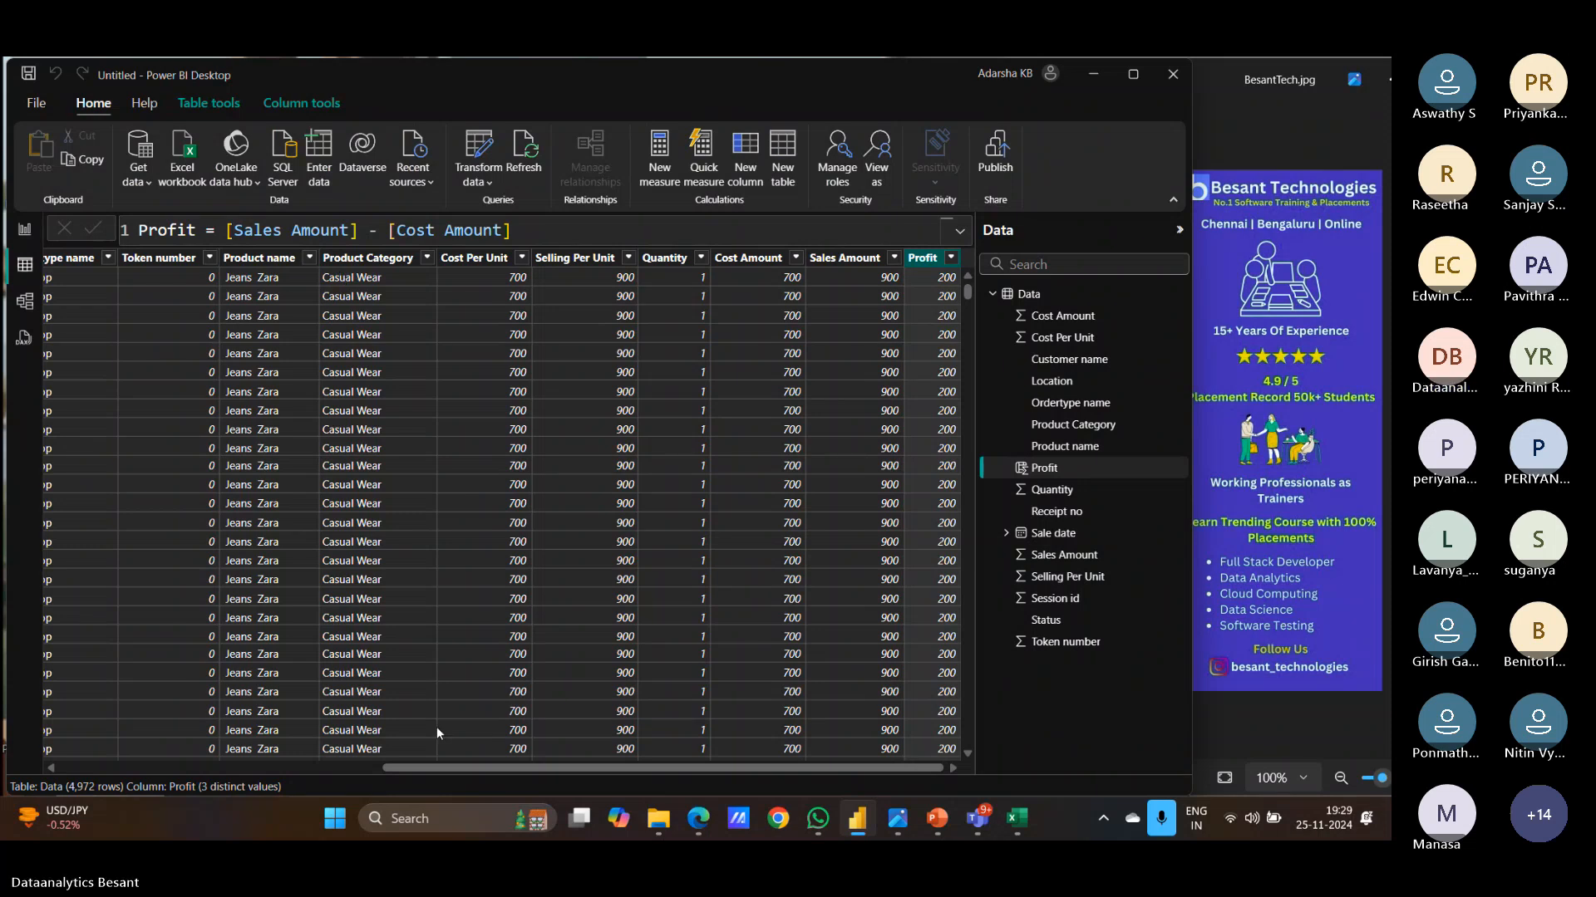
pyautogui.moveTo(424, 768); pyautogui.dragTo(283, 768)
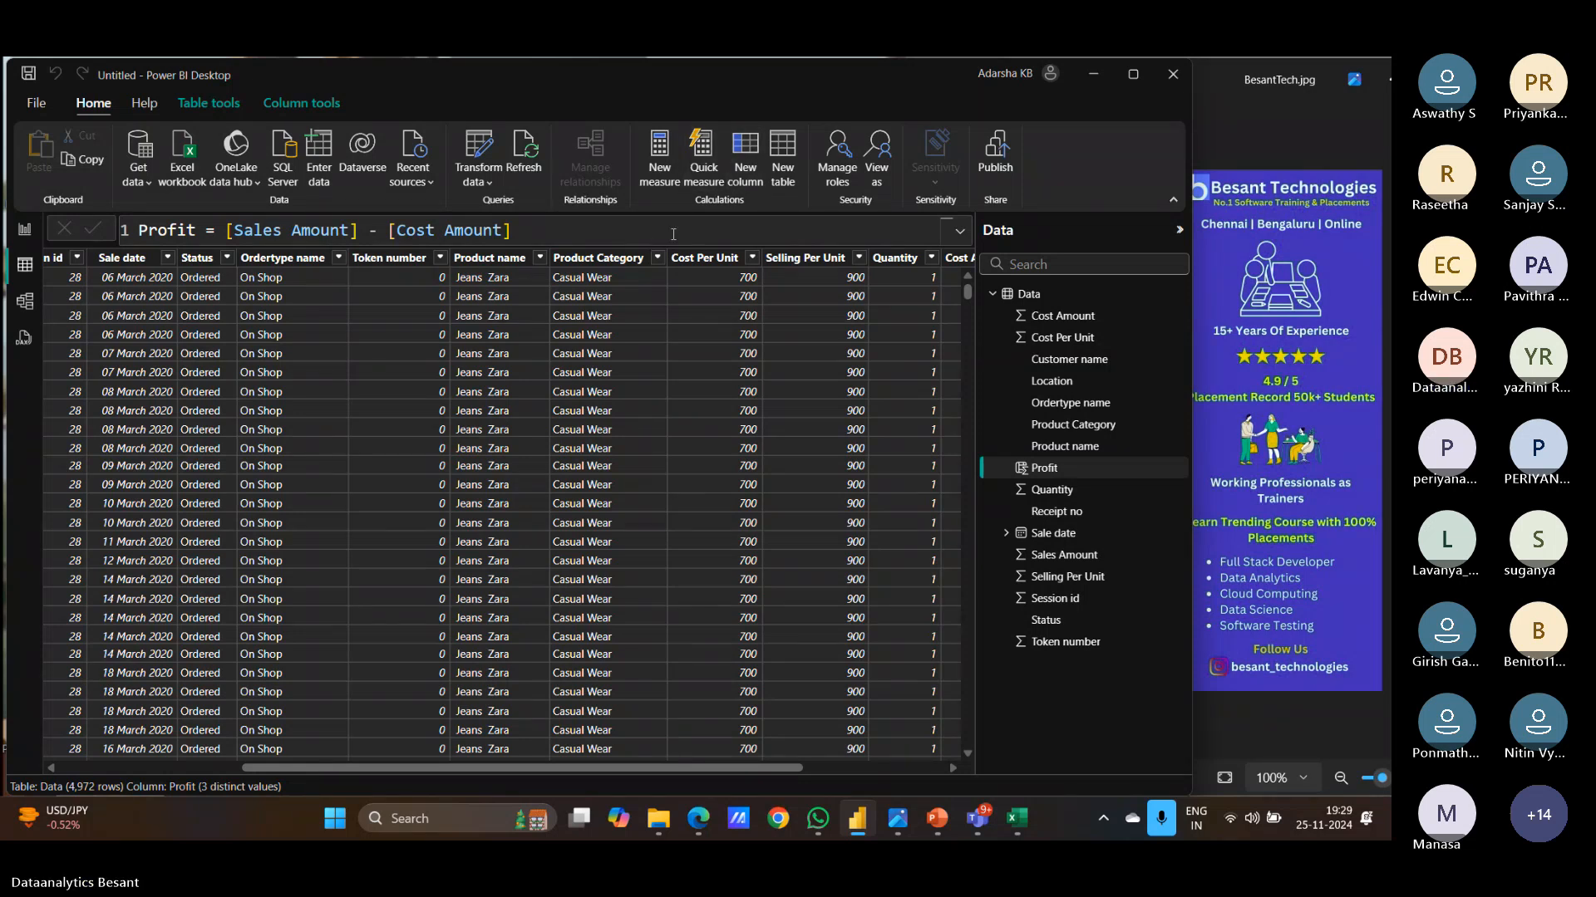
pyautogui.hscroll(3, 624, 767)
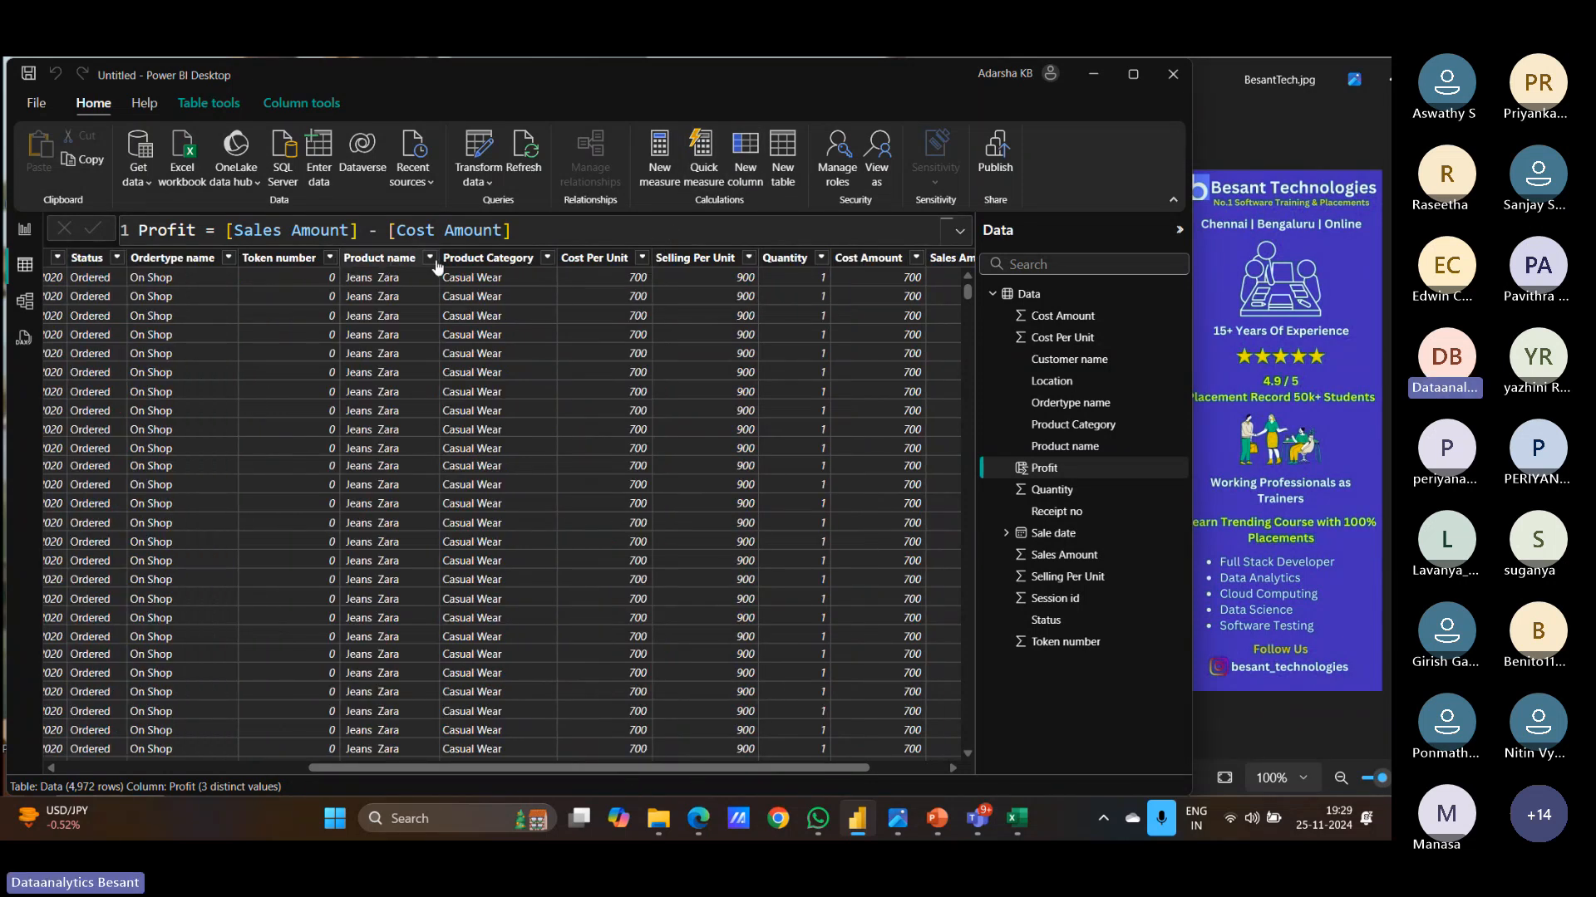
pyautogui.click(750, 181)
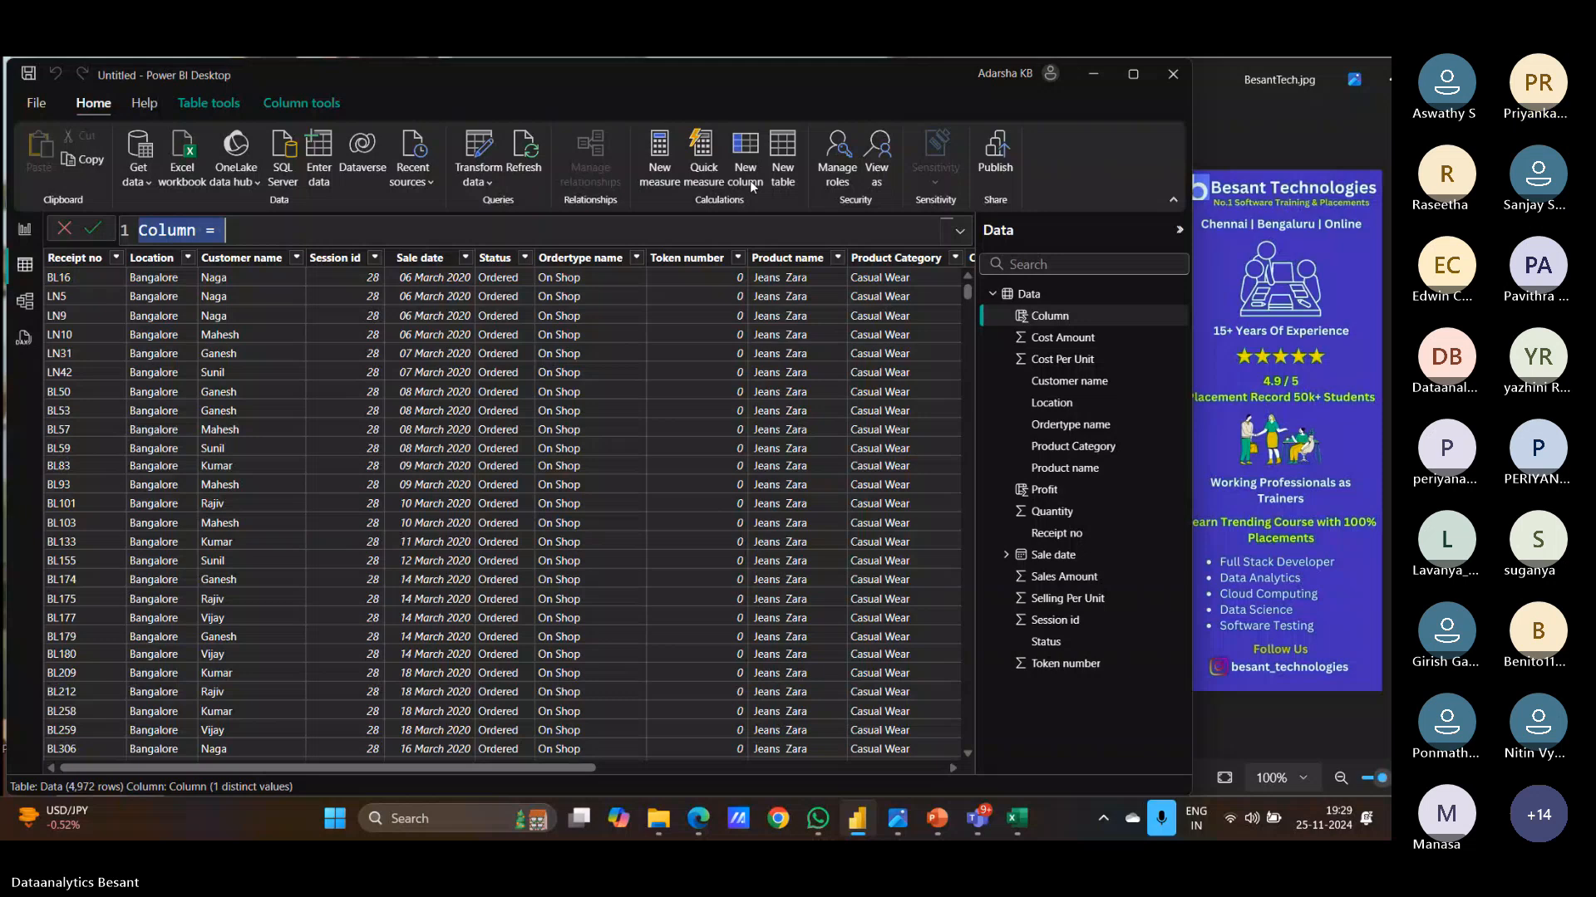
pyautogui.write('Product1 = [')
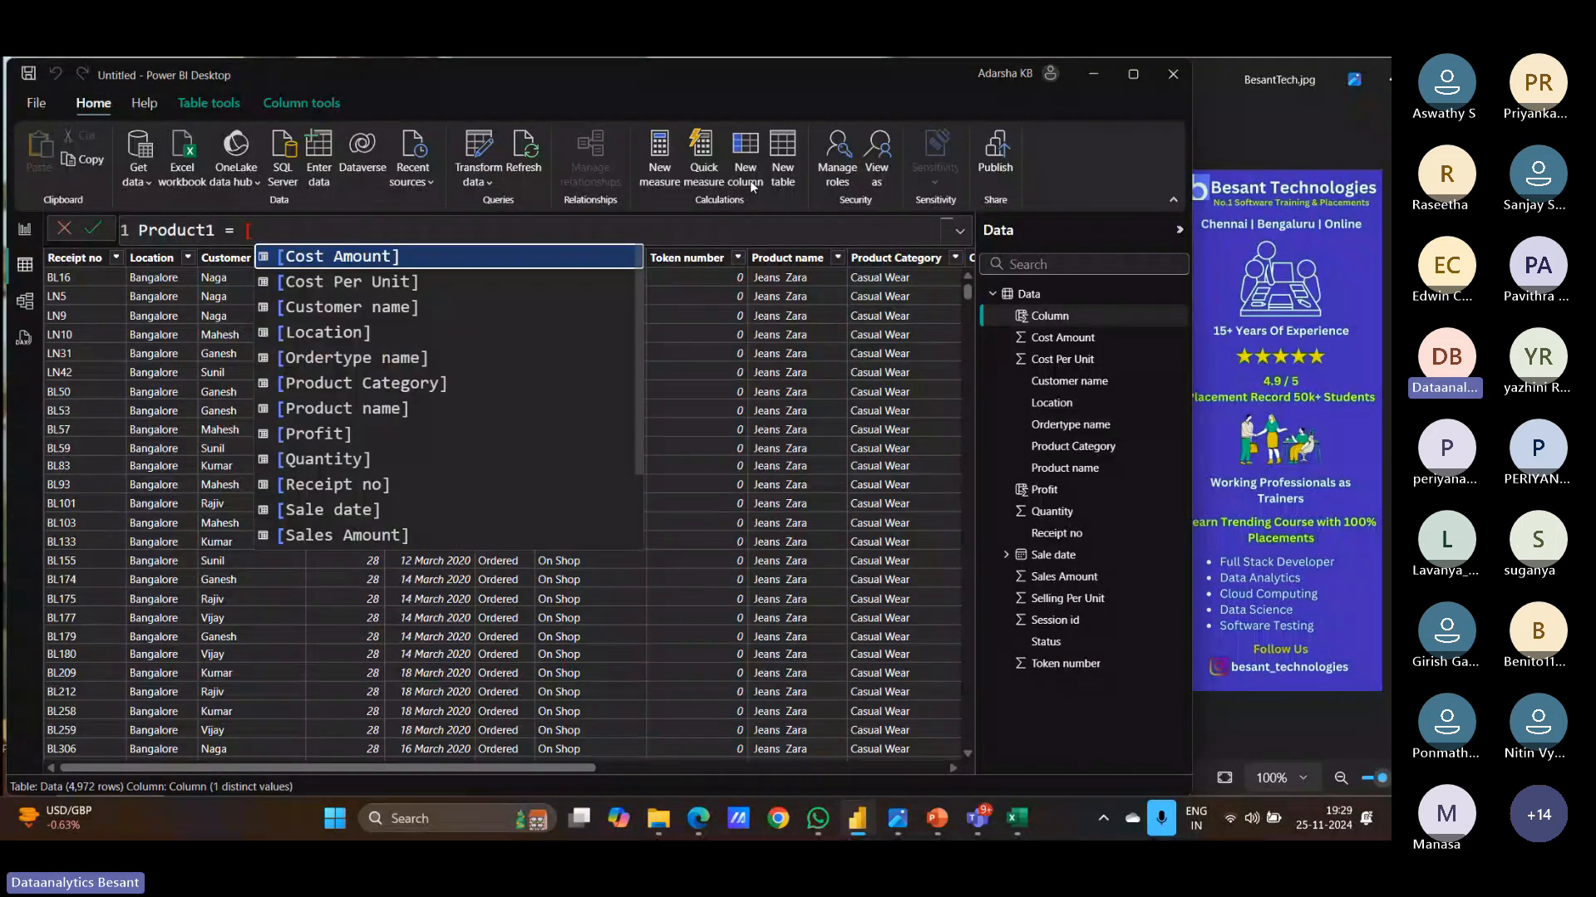
pyautogui.write('Product Category]')
pyautogui.press('Tab')
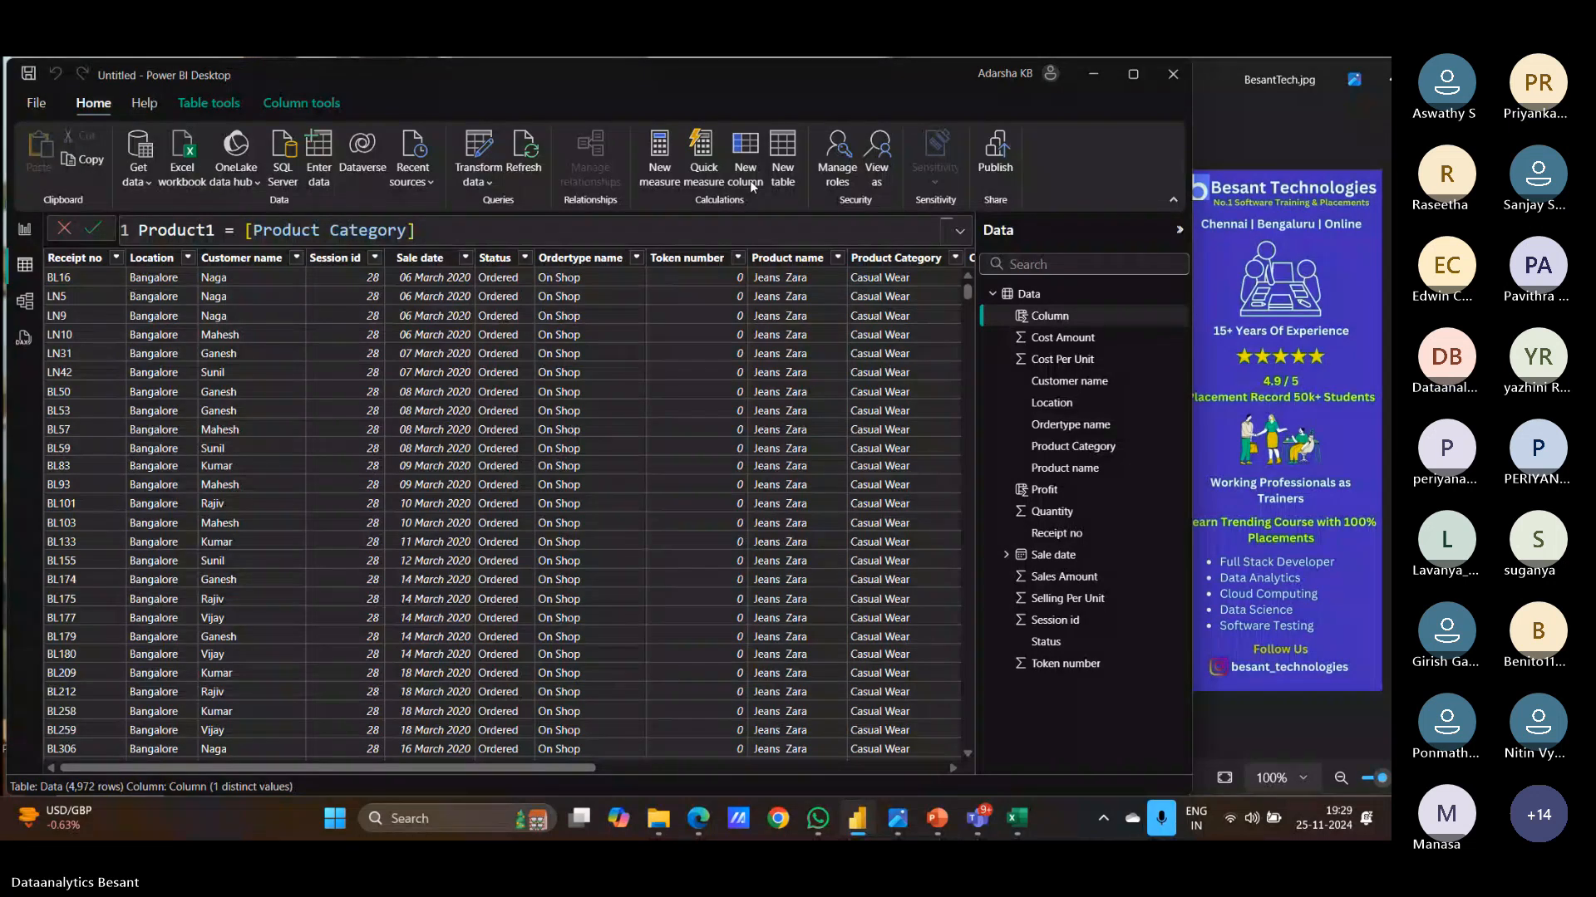
# Step: Extend the Product1 formula with & "##" &[Product name] to join the category and product name
pyautogui.write('& ')
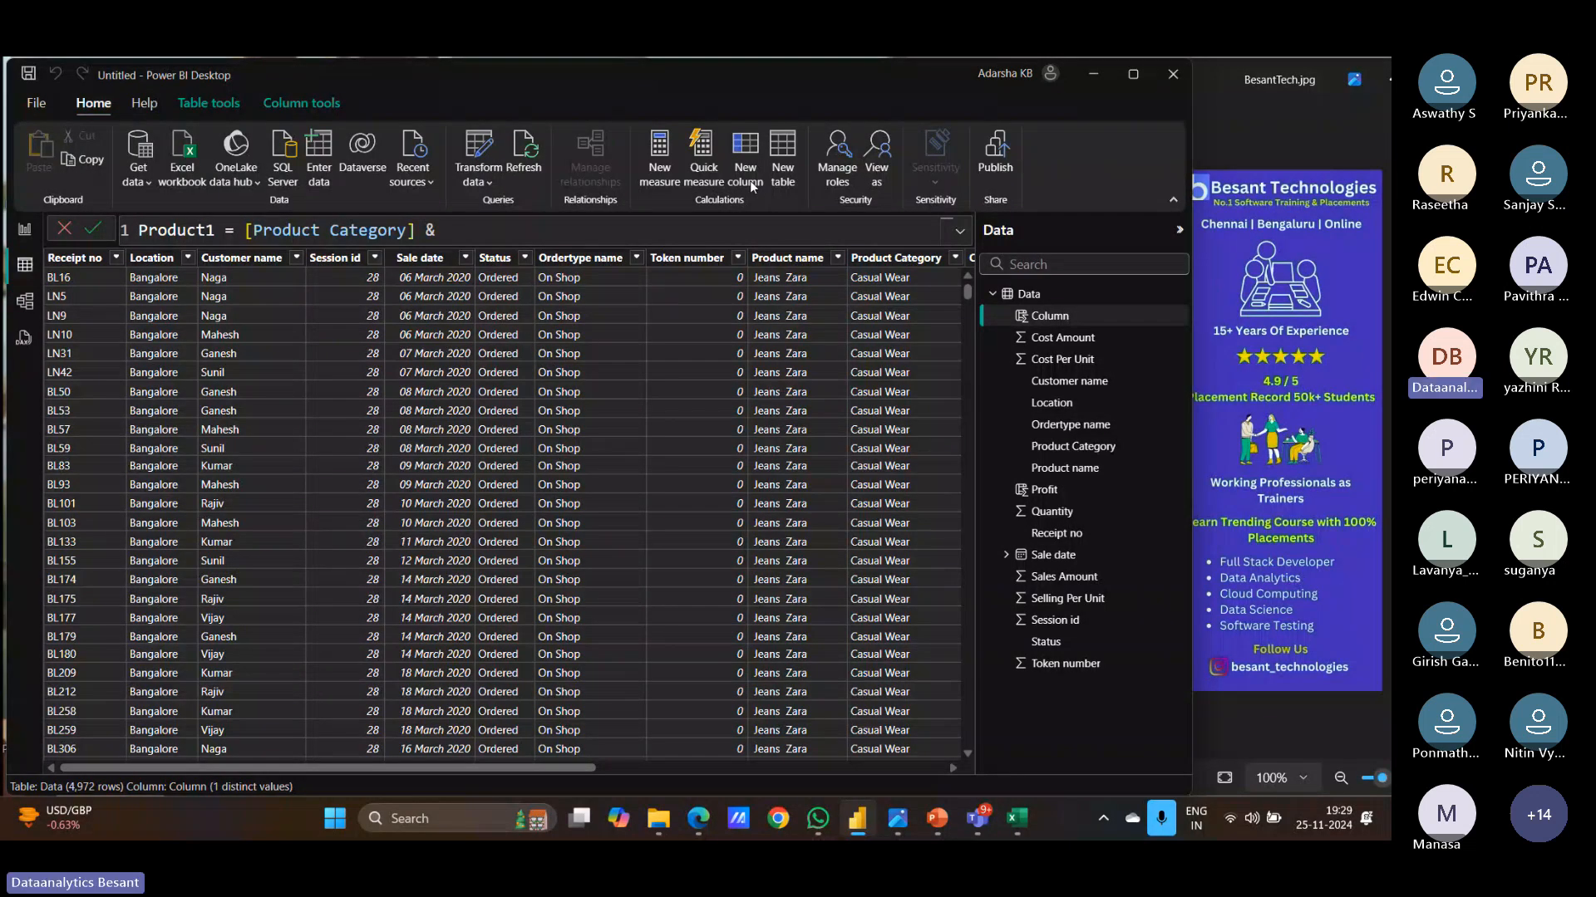
pyautogui.write('"###')
pyautogui.press('BackSpace')
pyautogui.write('"')
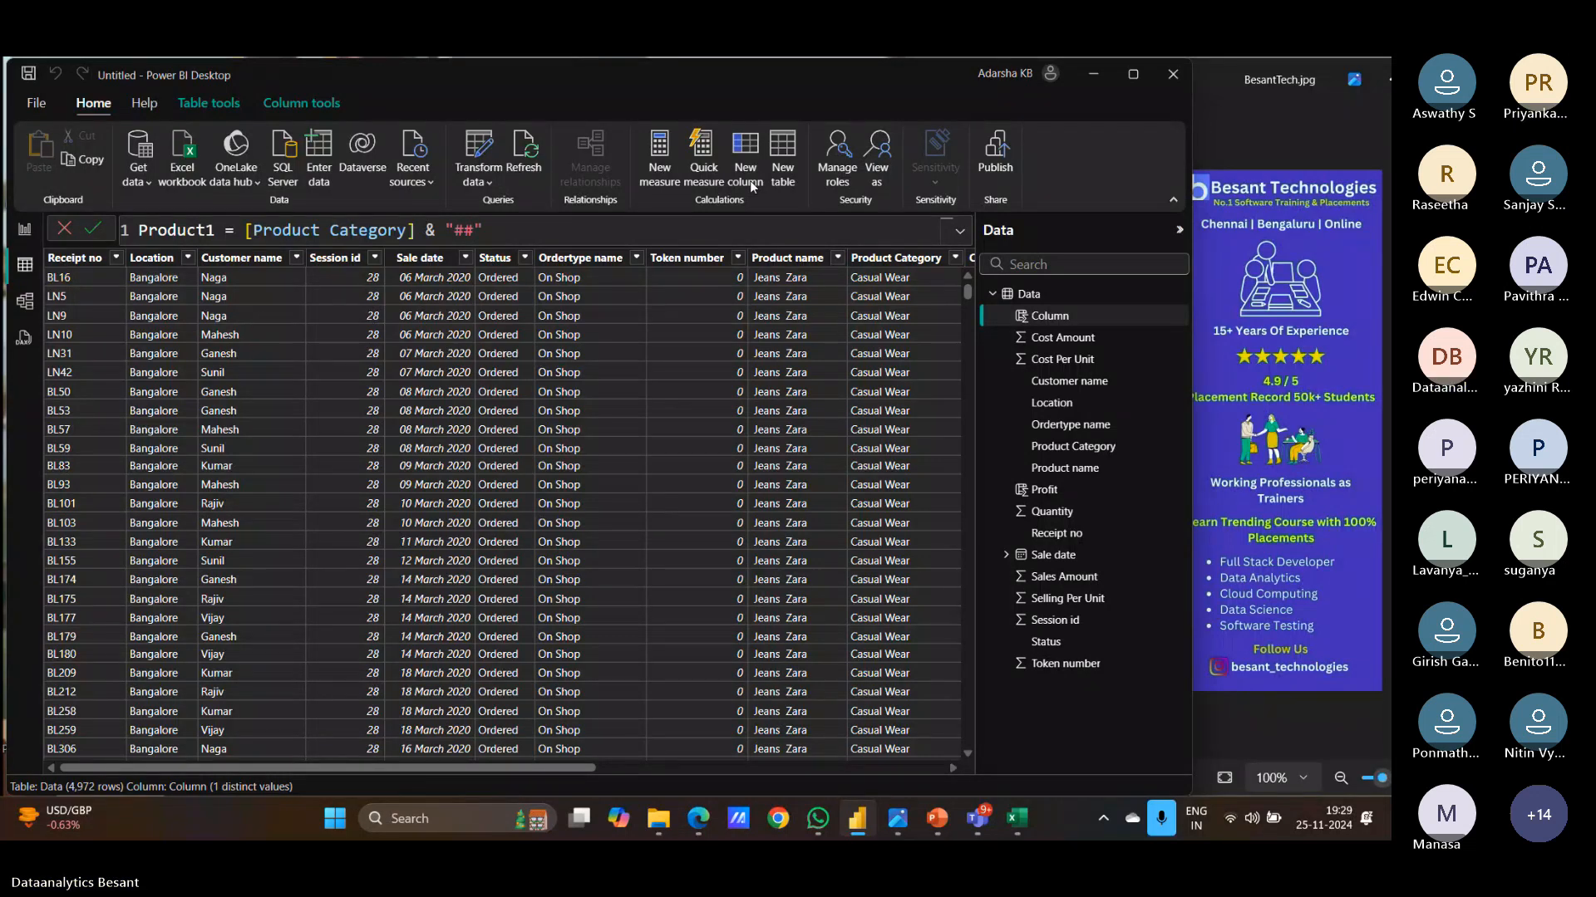
pyautogui.write(' &[Product name]')
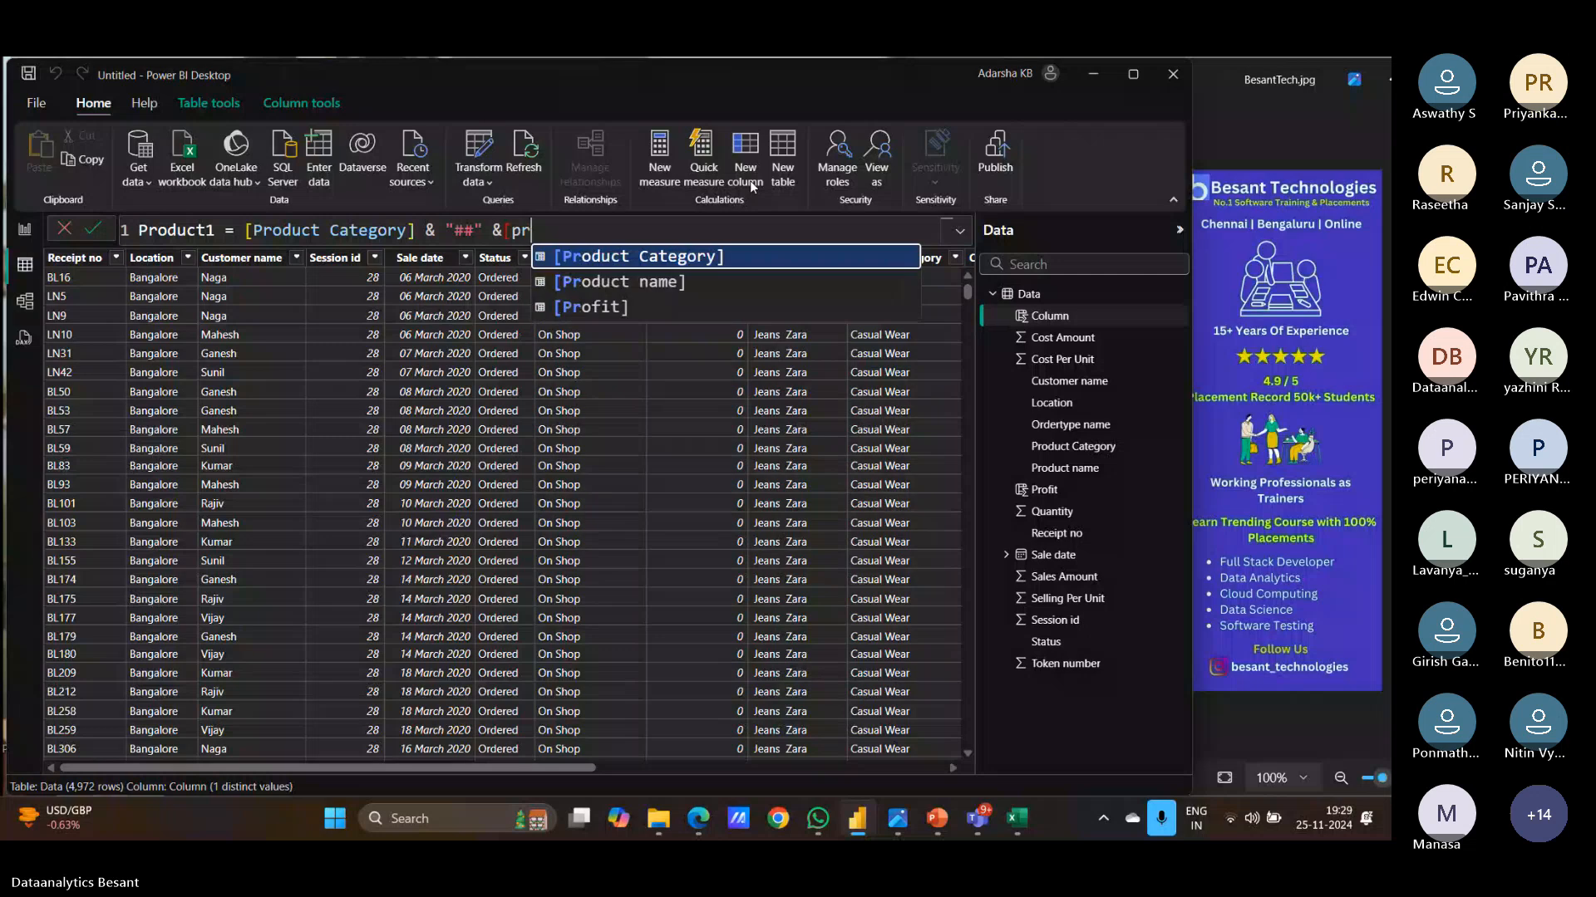
pyautogui.press('Down')
pyautogui.press('Tab')
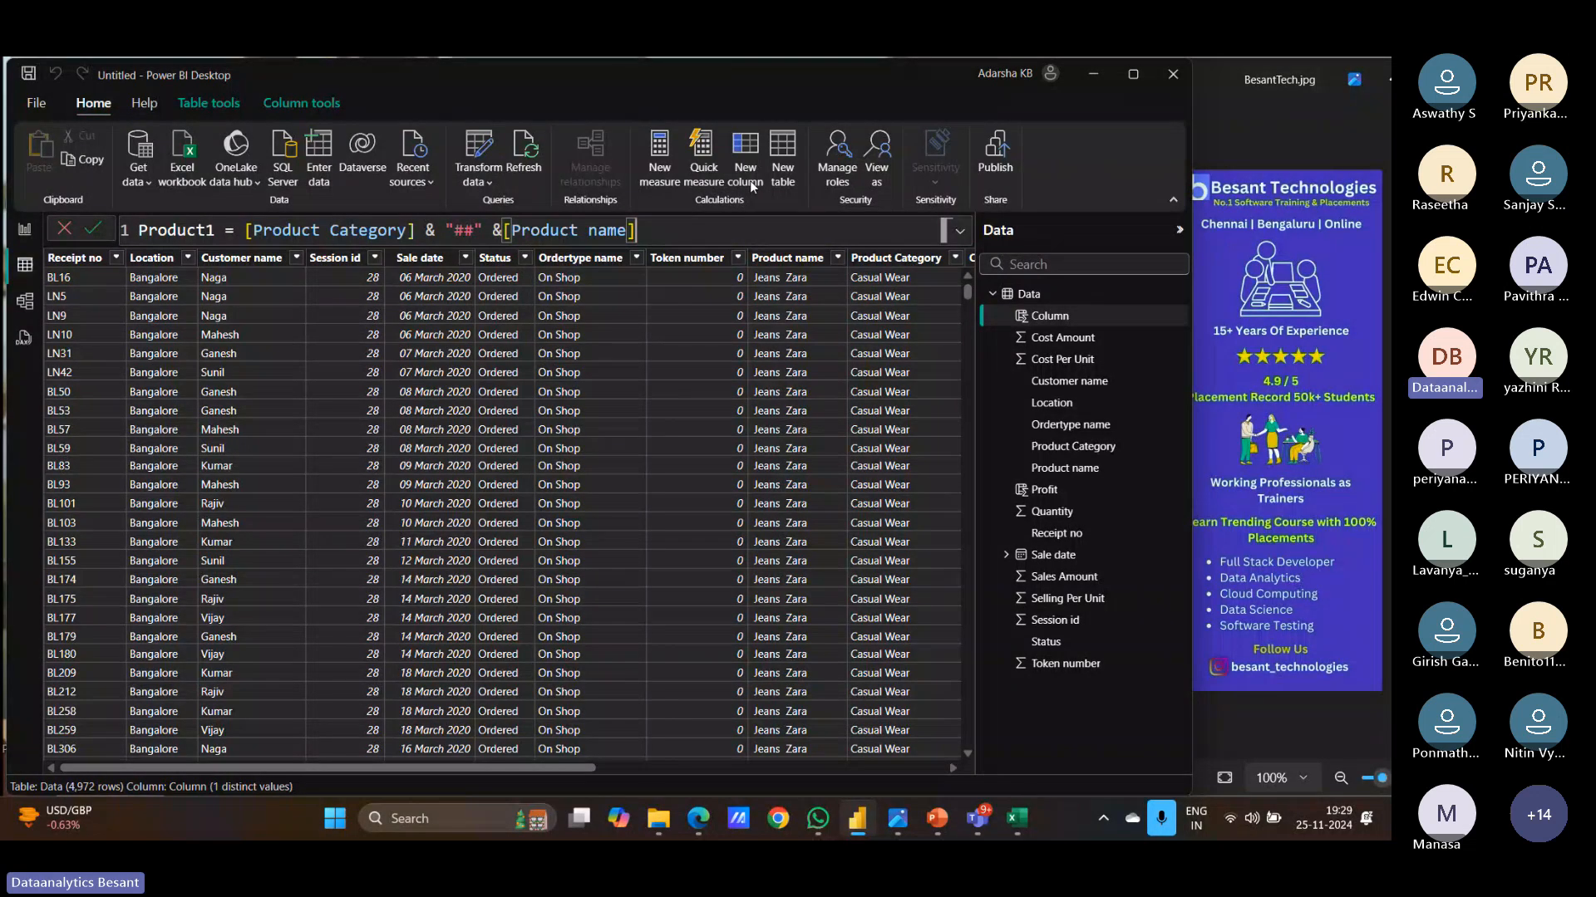
# Step: Remove the space before the first & in the Product1 formula and commit the calculated column
pyautogui.click(421, 227)
pyautogui.press('BackSpace')
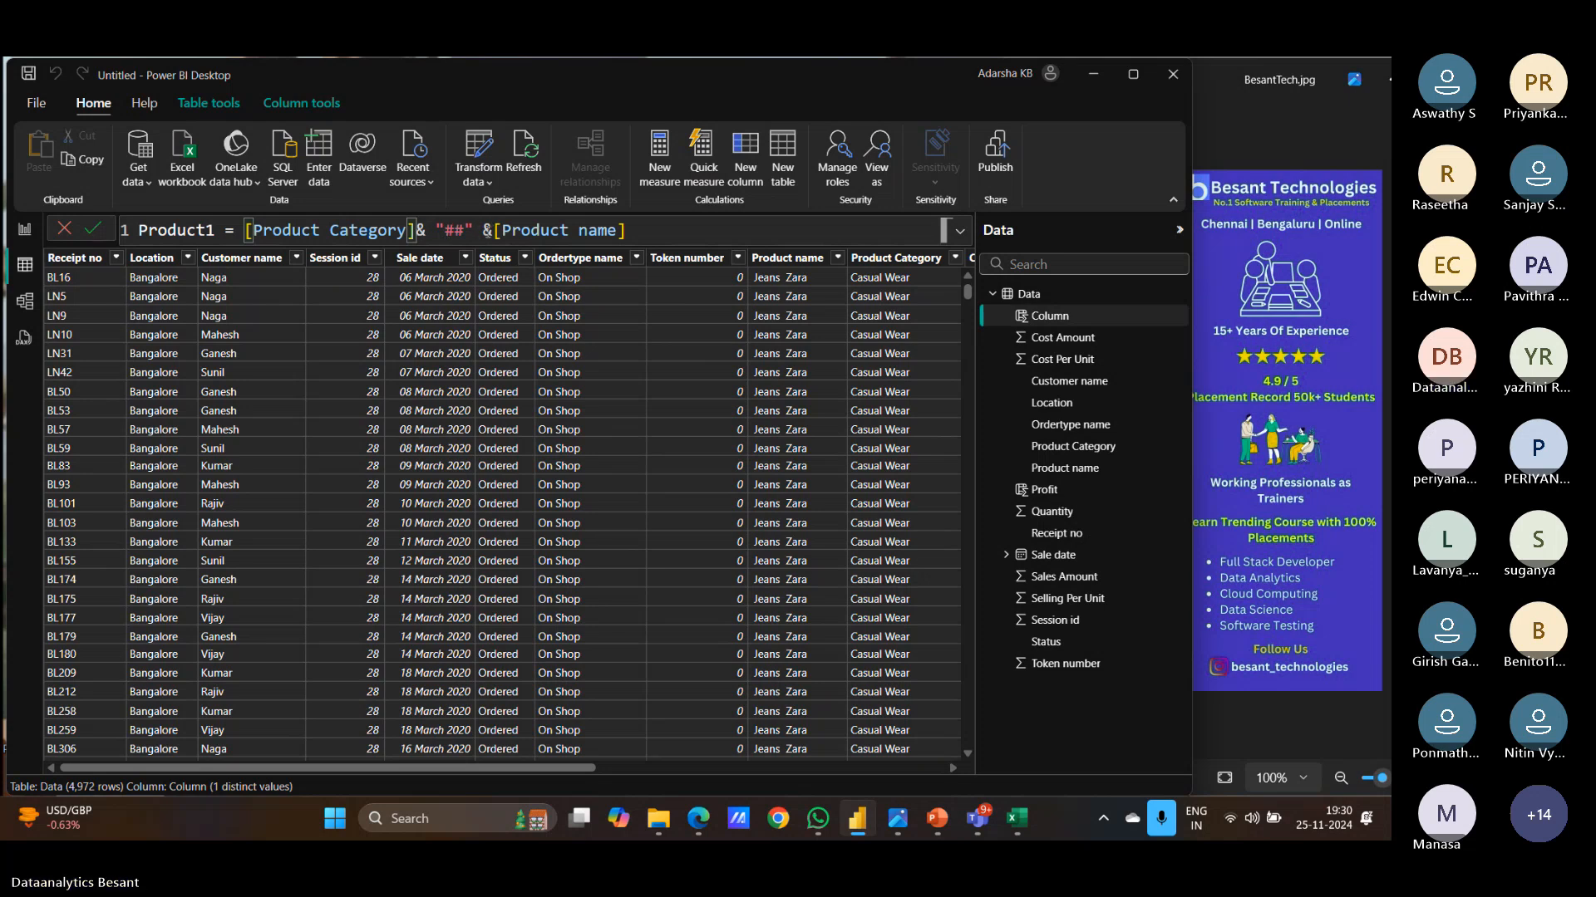
pyautogui.moveTo(434, 226); pyautogui.dragTo(475, 226)
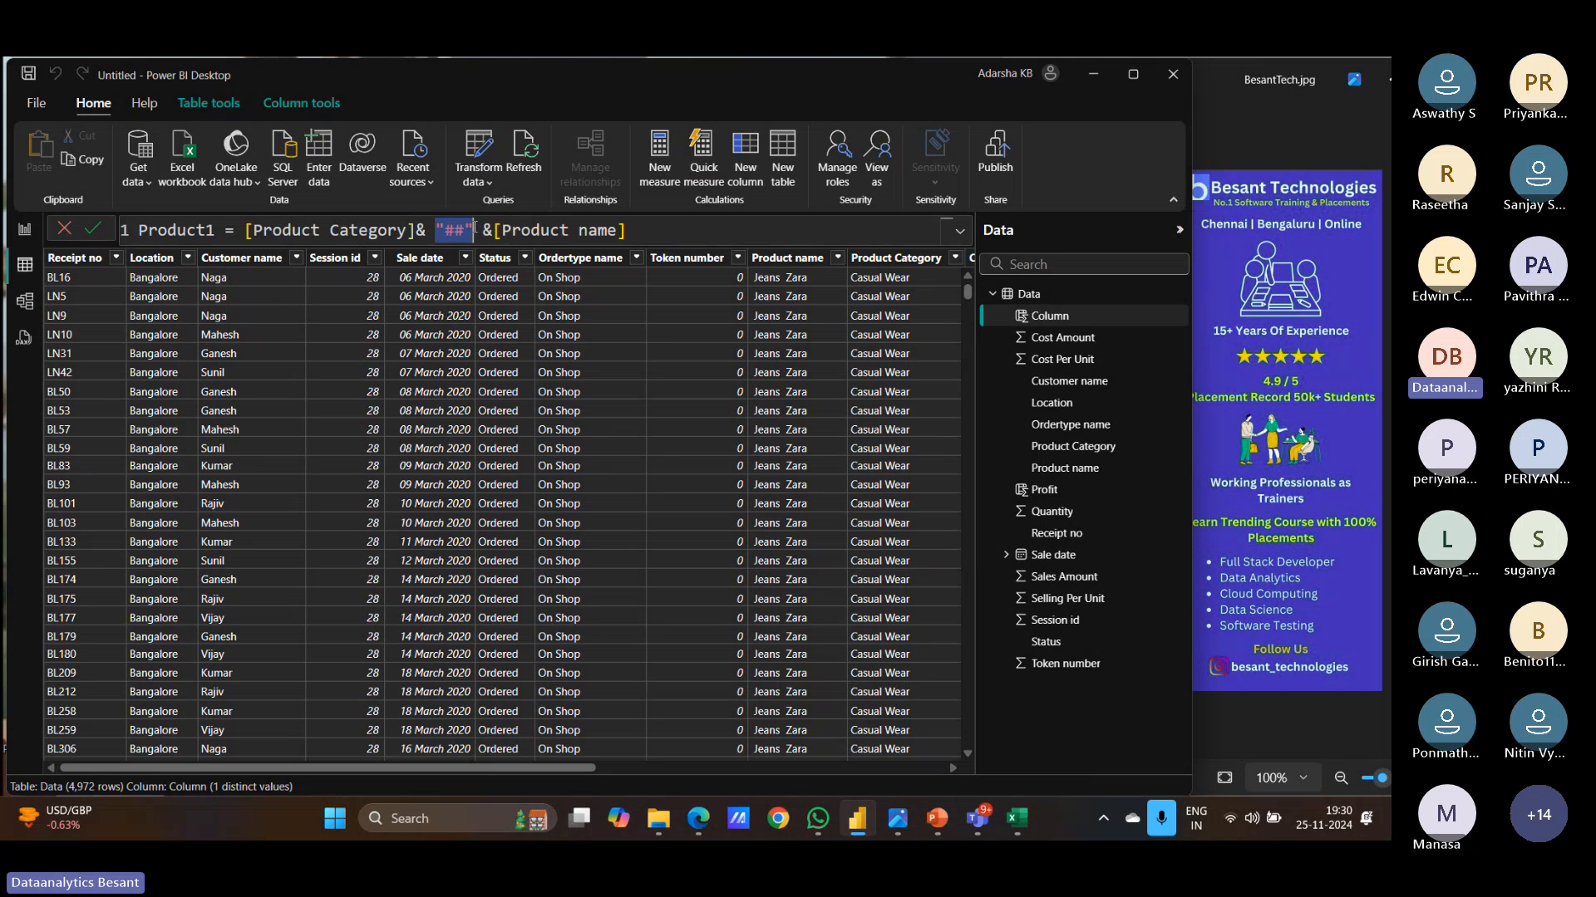
pyautogui.click(462, 230)
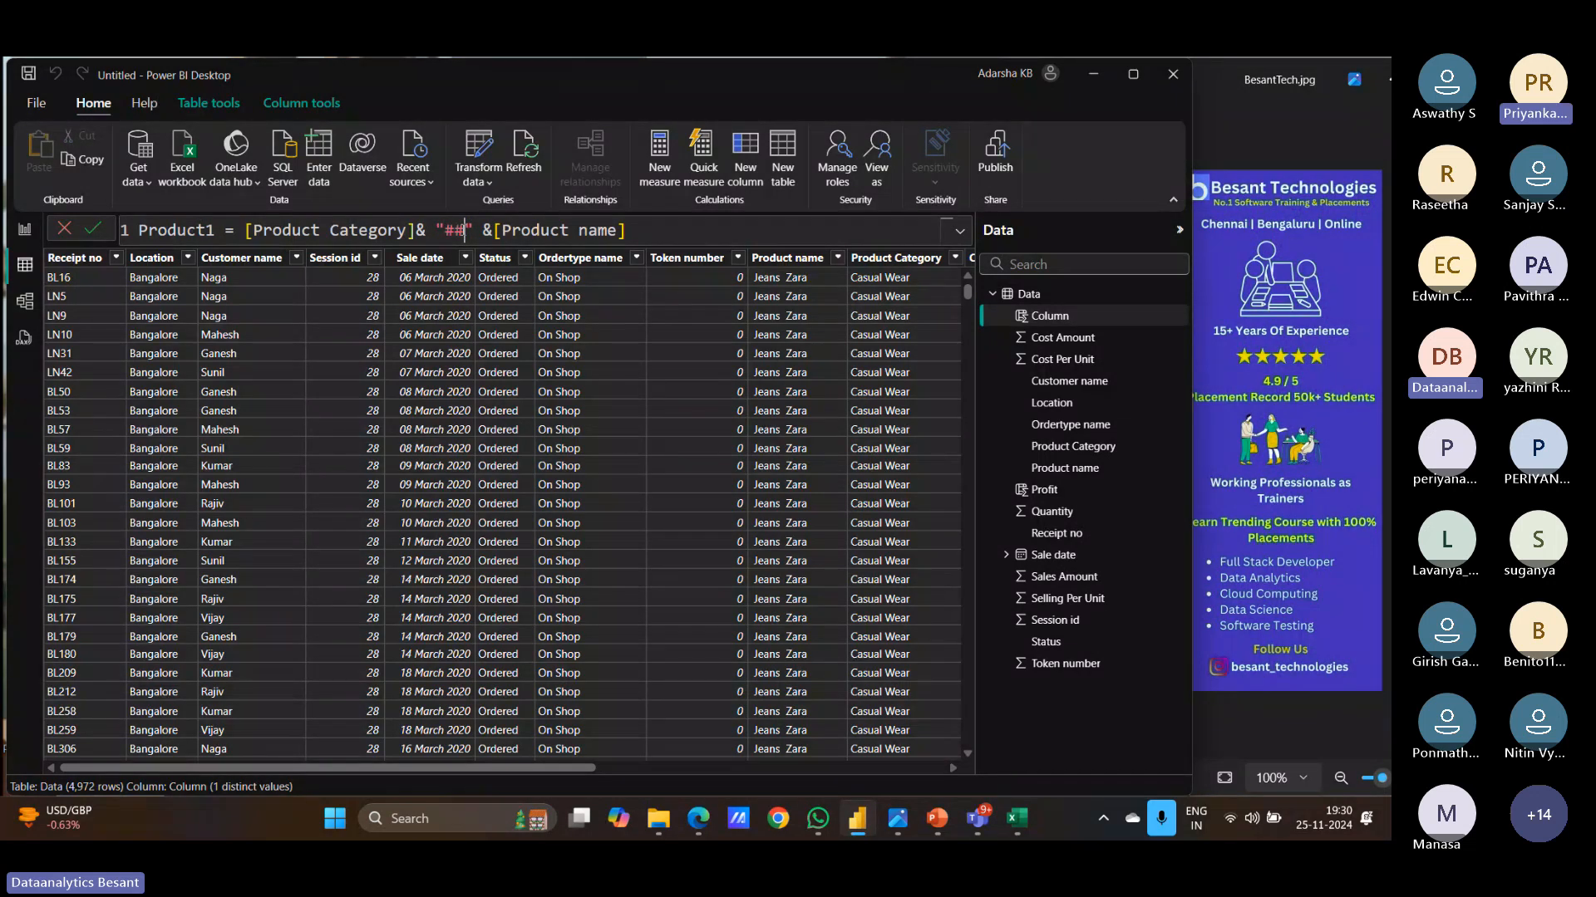
pyautogui.click(642, 228)
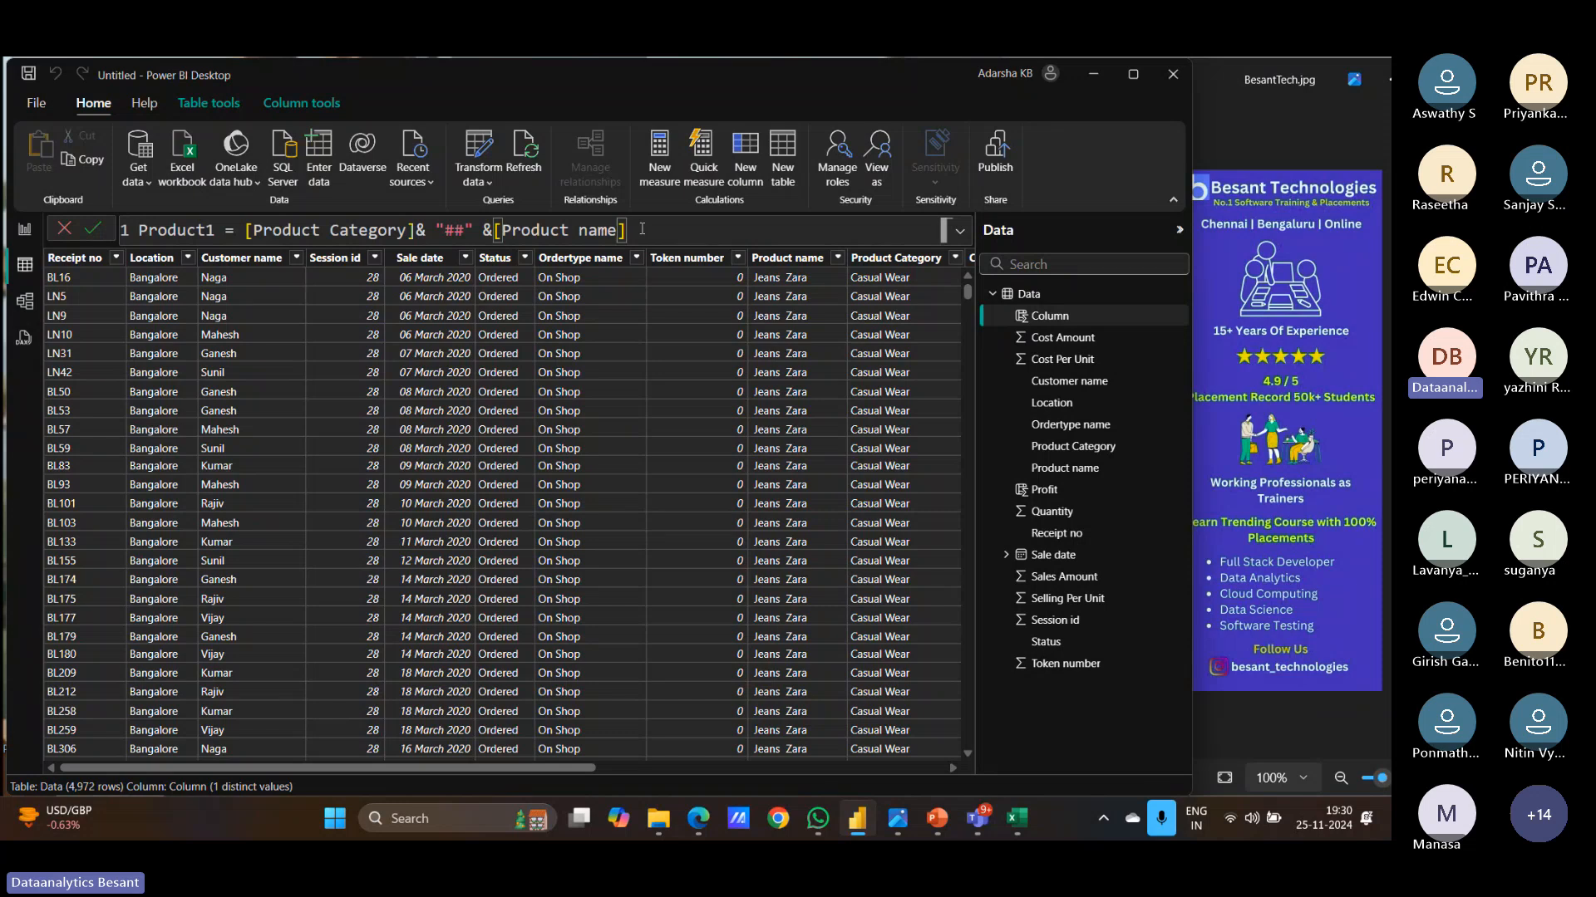
pyautogui.press('Return')
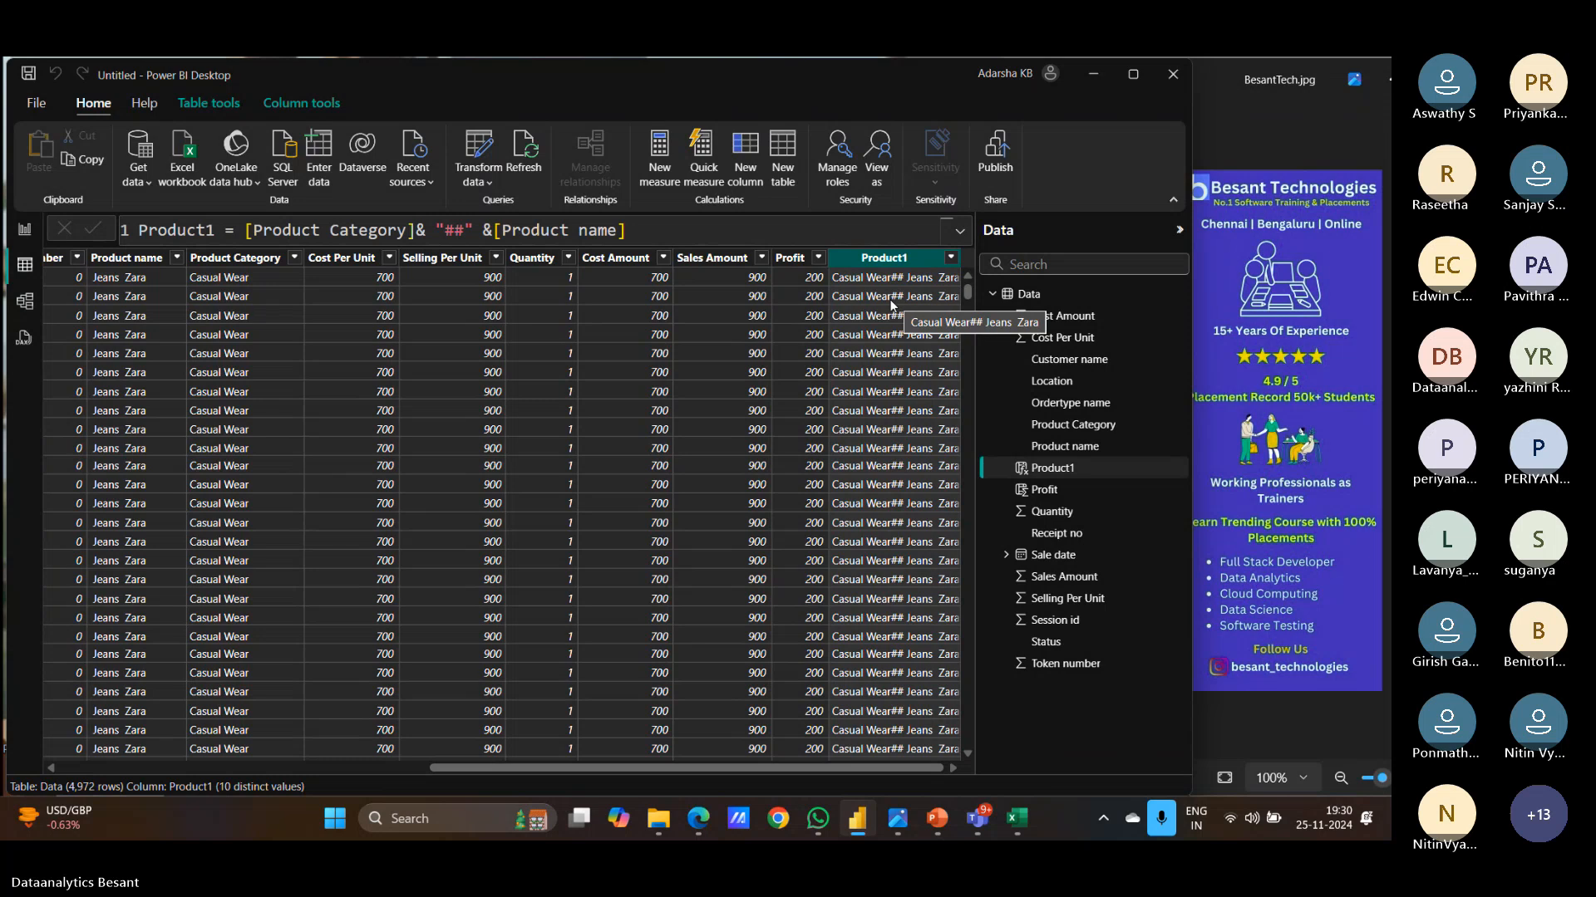
# Step: Edit the combined product column's formula to Product2 = [Product Category]& " " &[Product name] and commit it
pyautogui.click(468, 237)
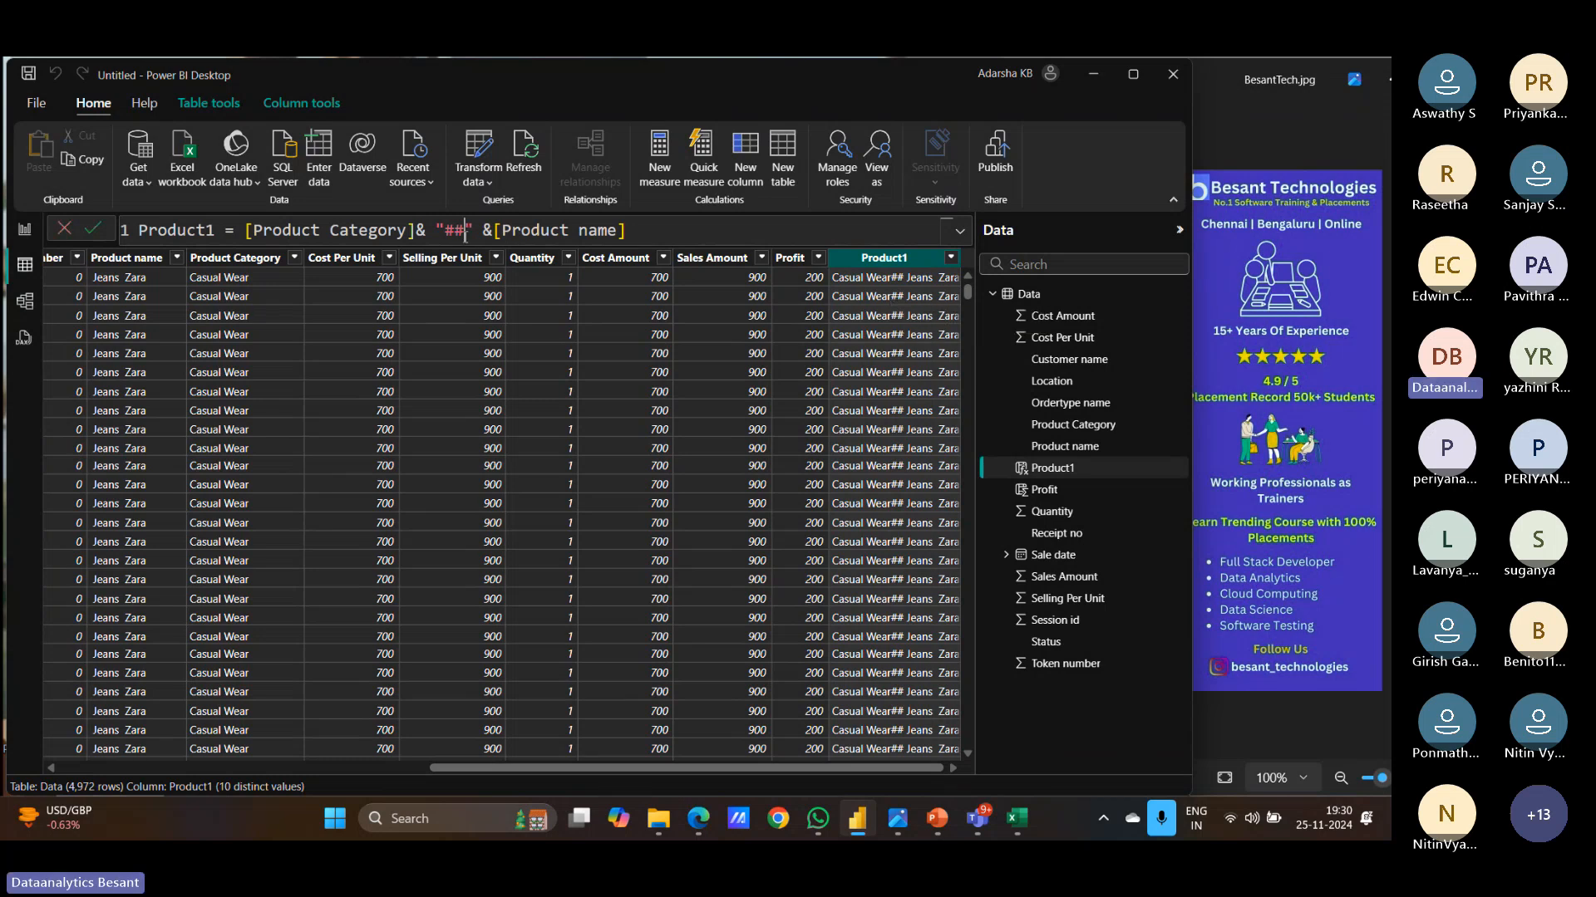
pyautogui.press('BackSpace')
pyautogui.press('BackSpace')
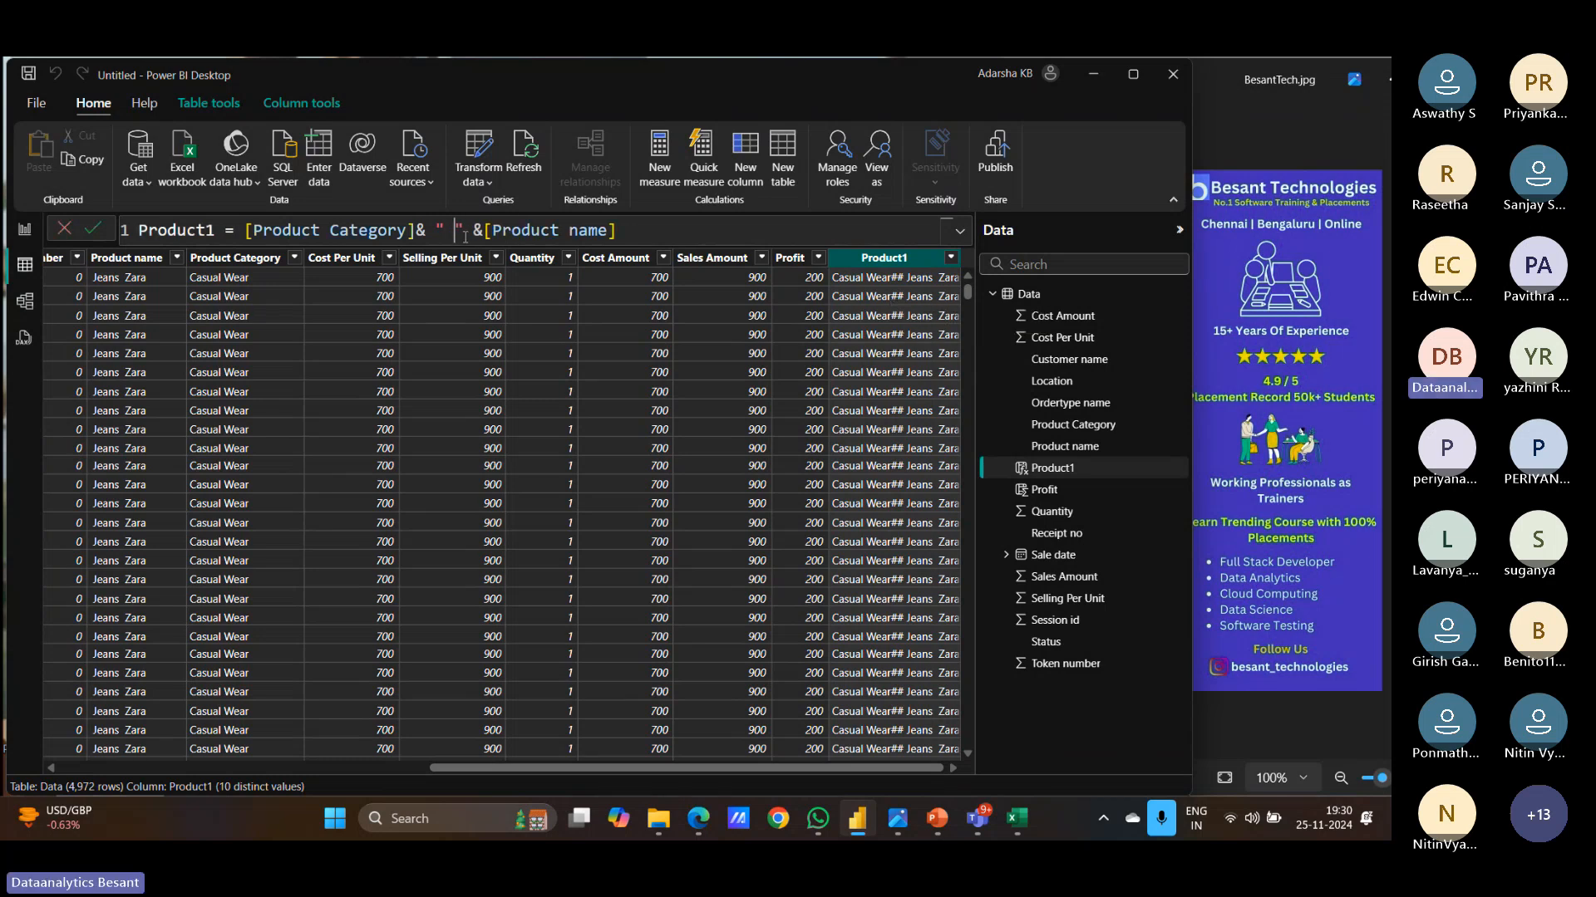
pyautogui.click(209, 231)
pyautogui.press('Delete')
pyautogui.write('2')
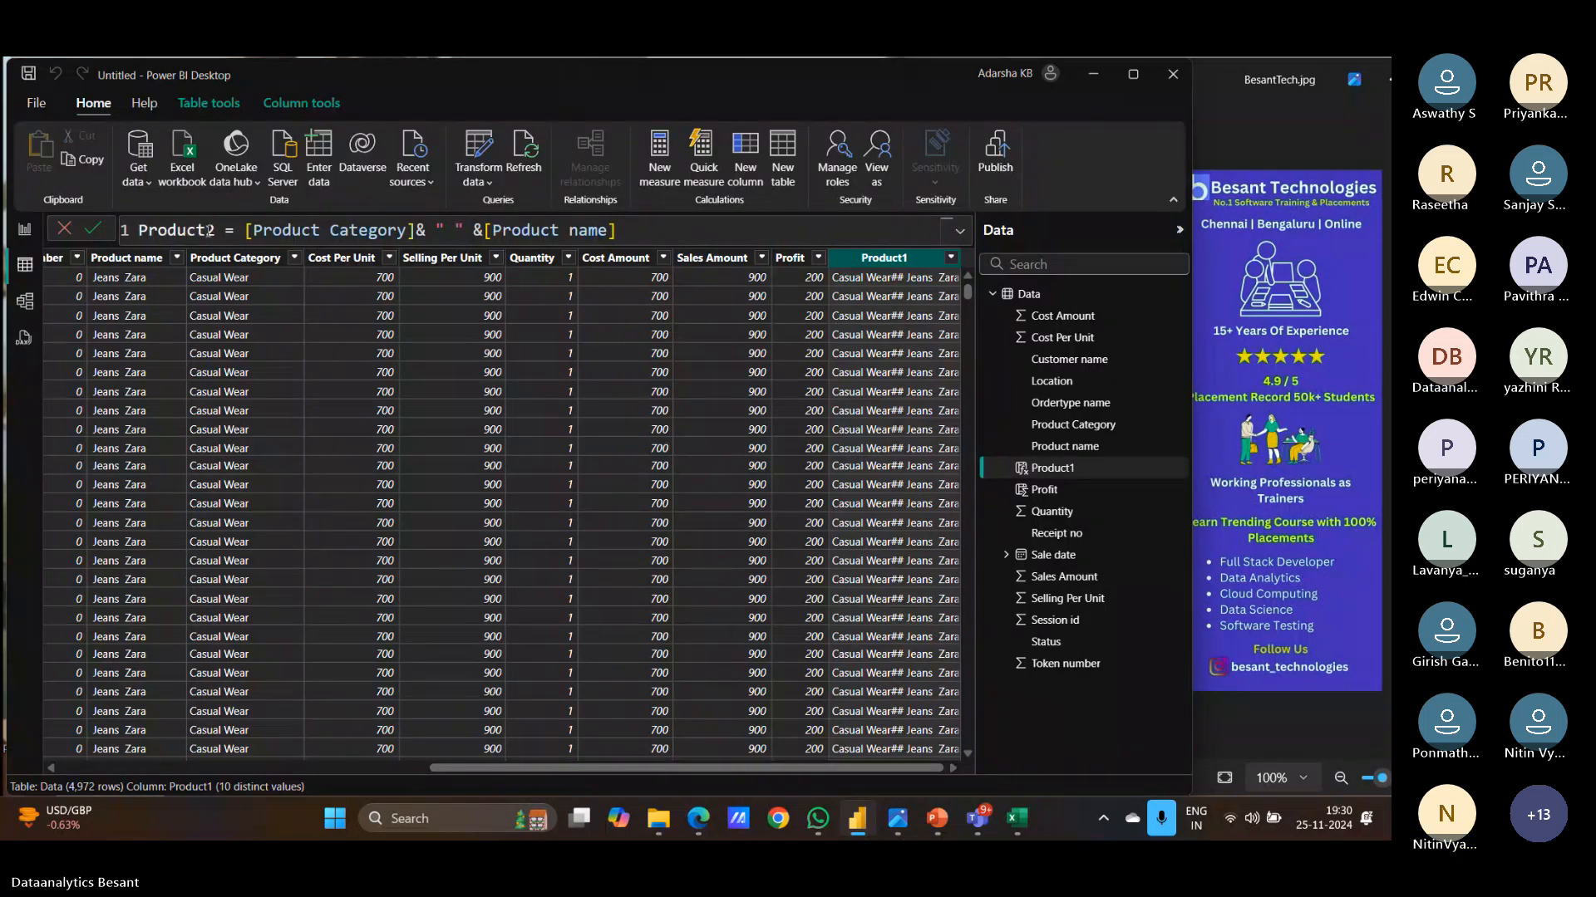
pyautogui.press('Return')
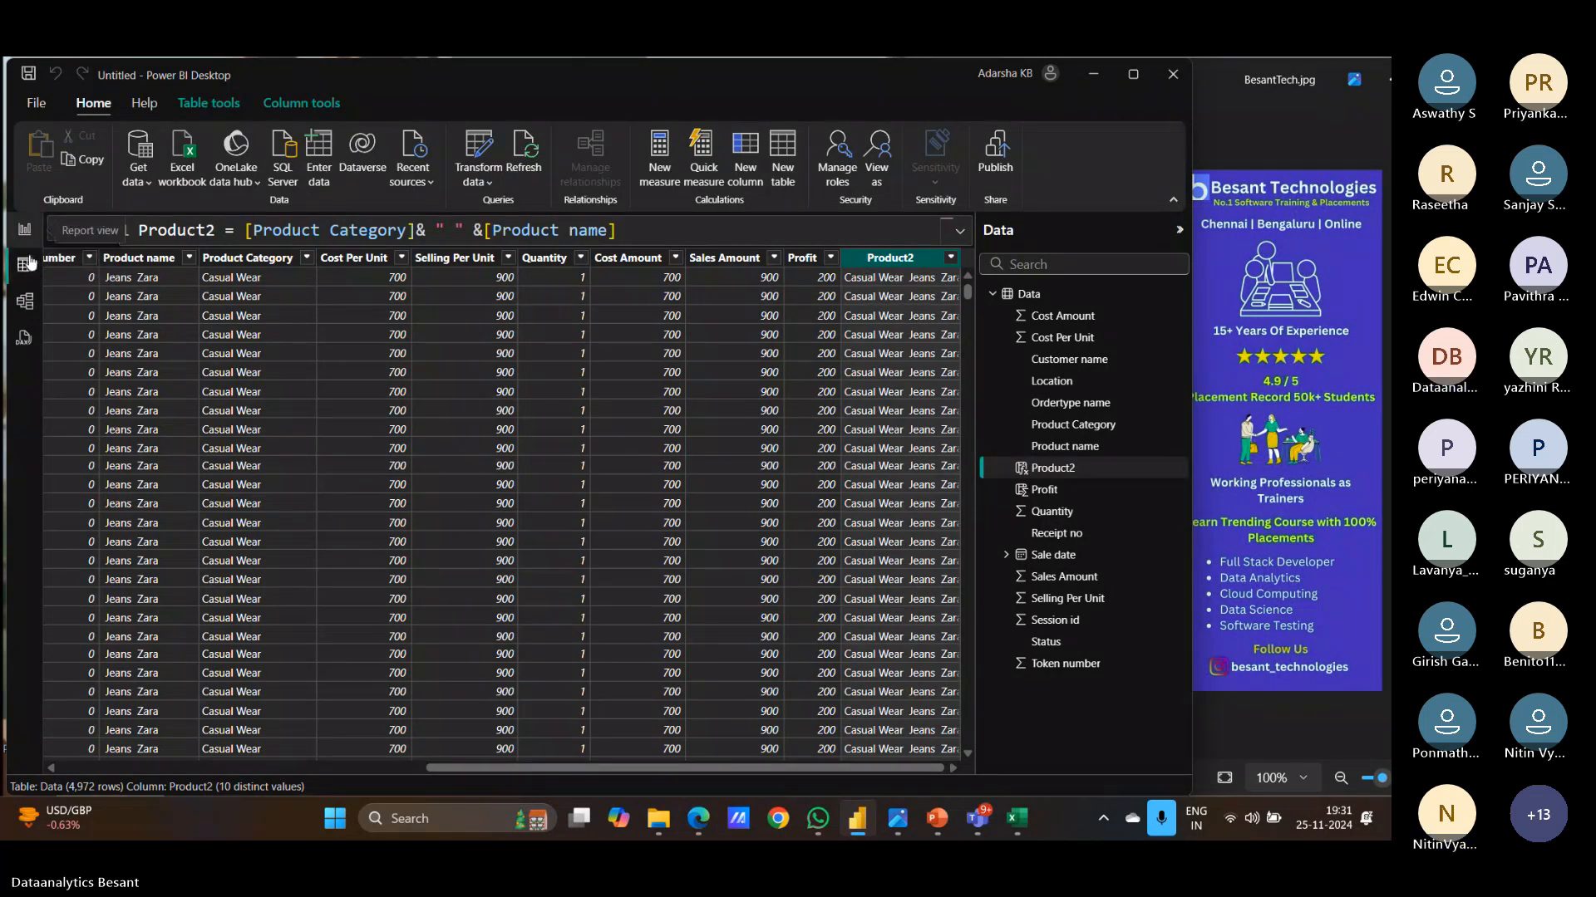
# Step: Start a new measure in the Data table and name it ProfitMes, ready for its formula
pyautogui.click(26, 232)
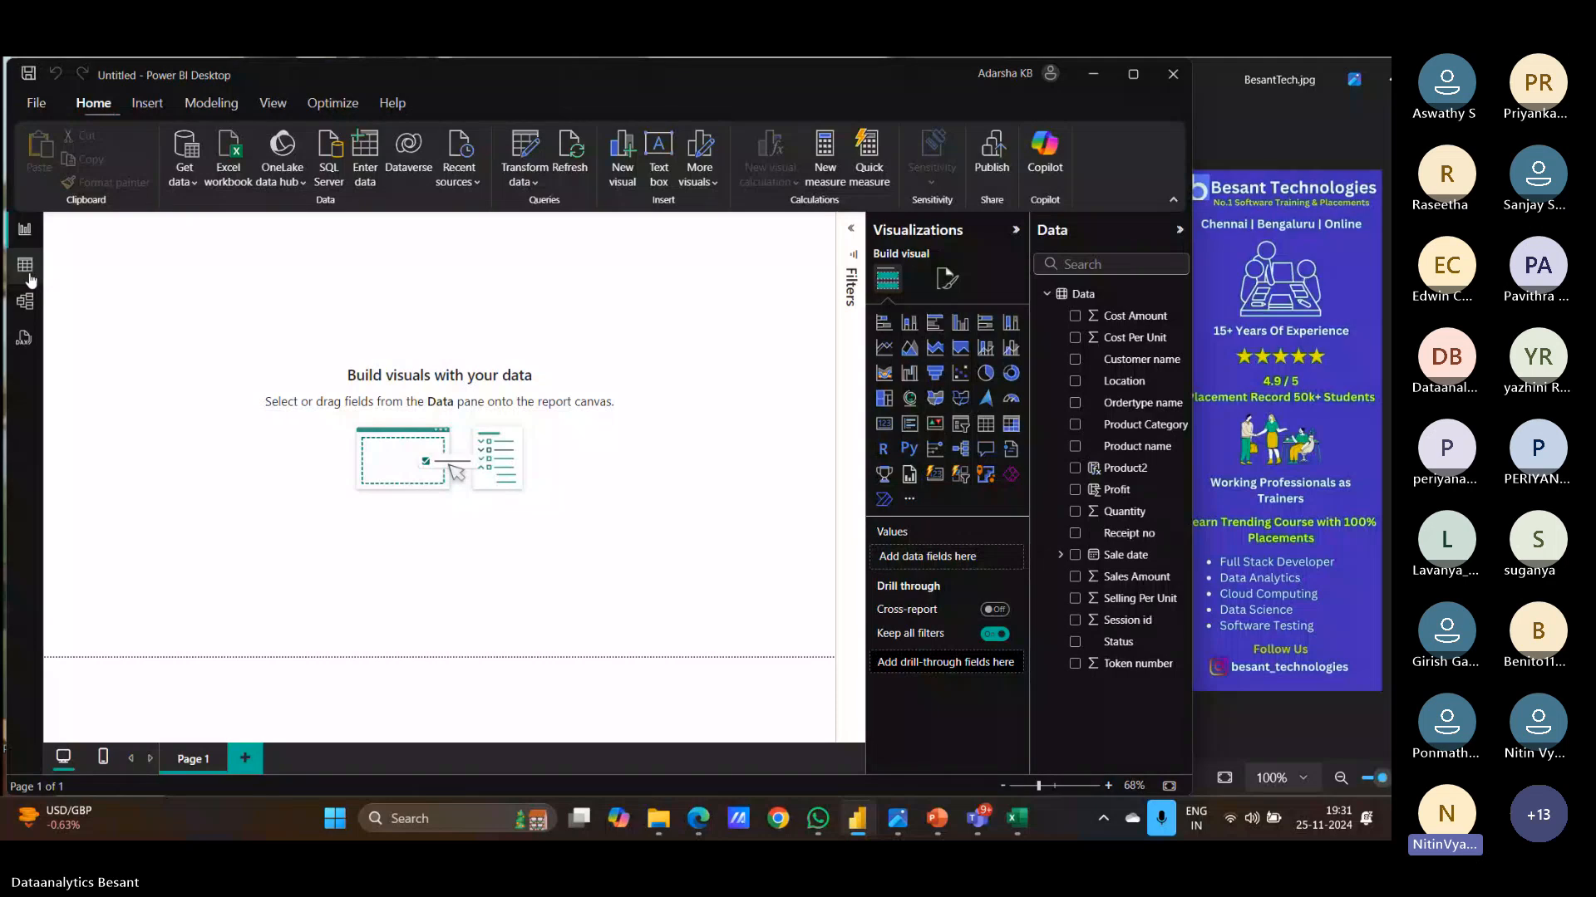
pyautogui.click(25, 264)
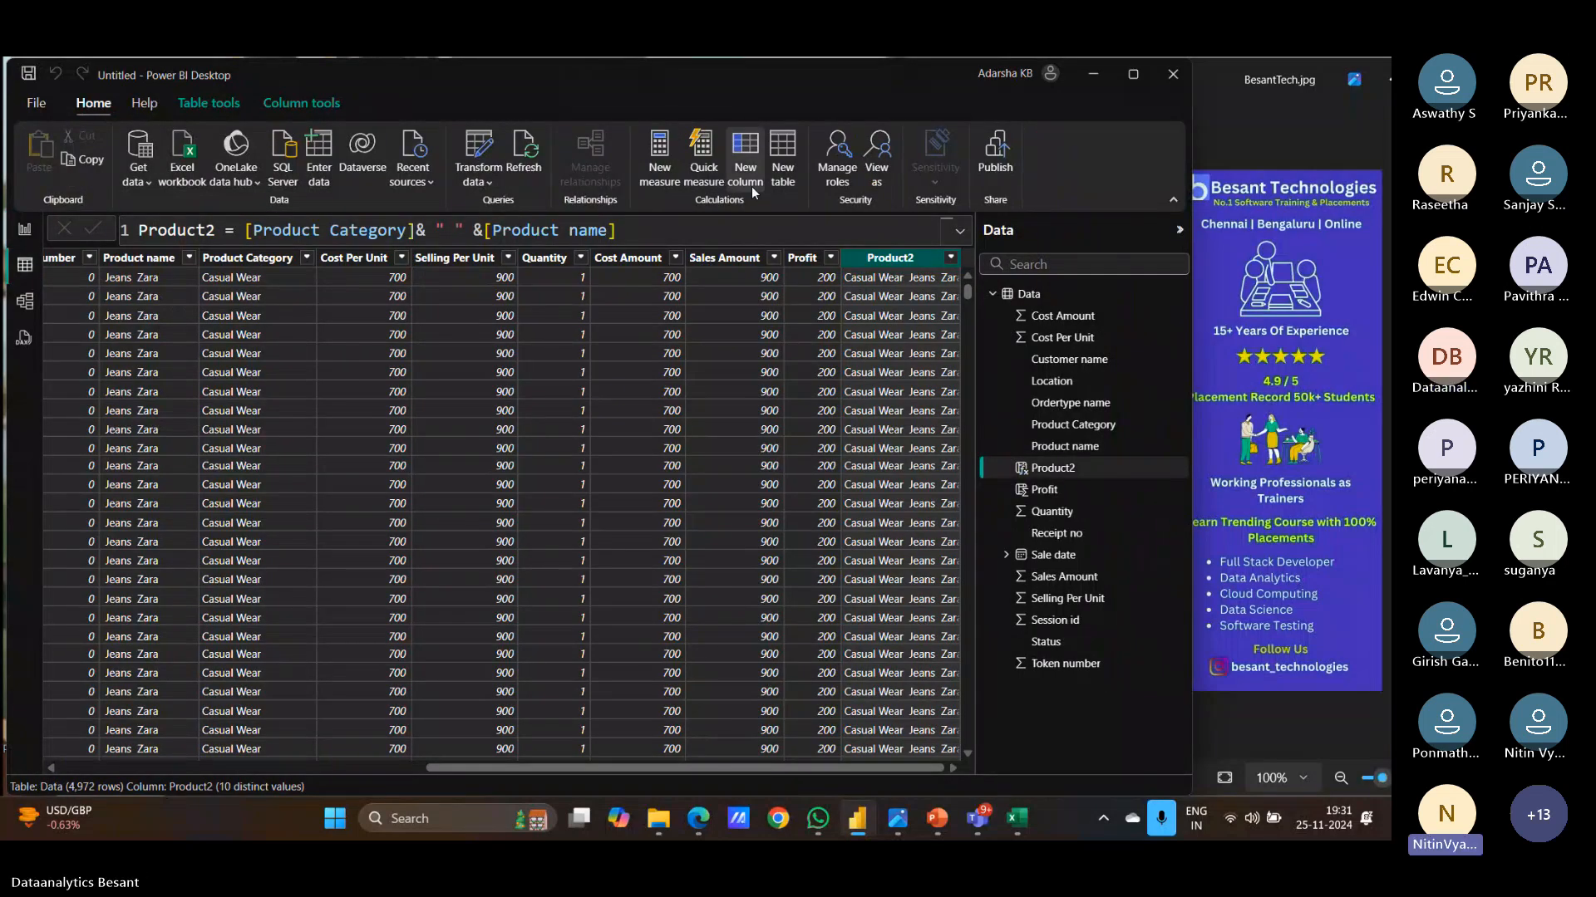
pyautogui.click(657, 181)
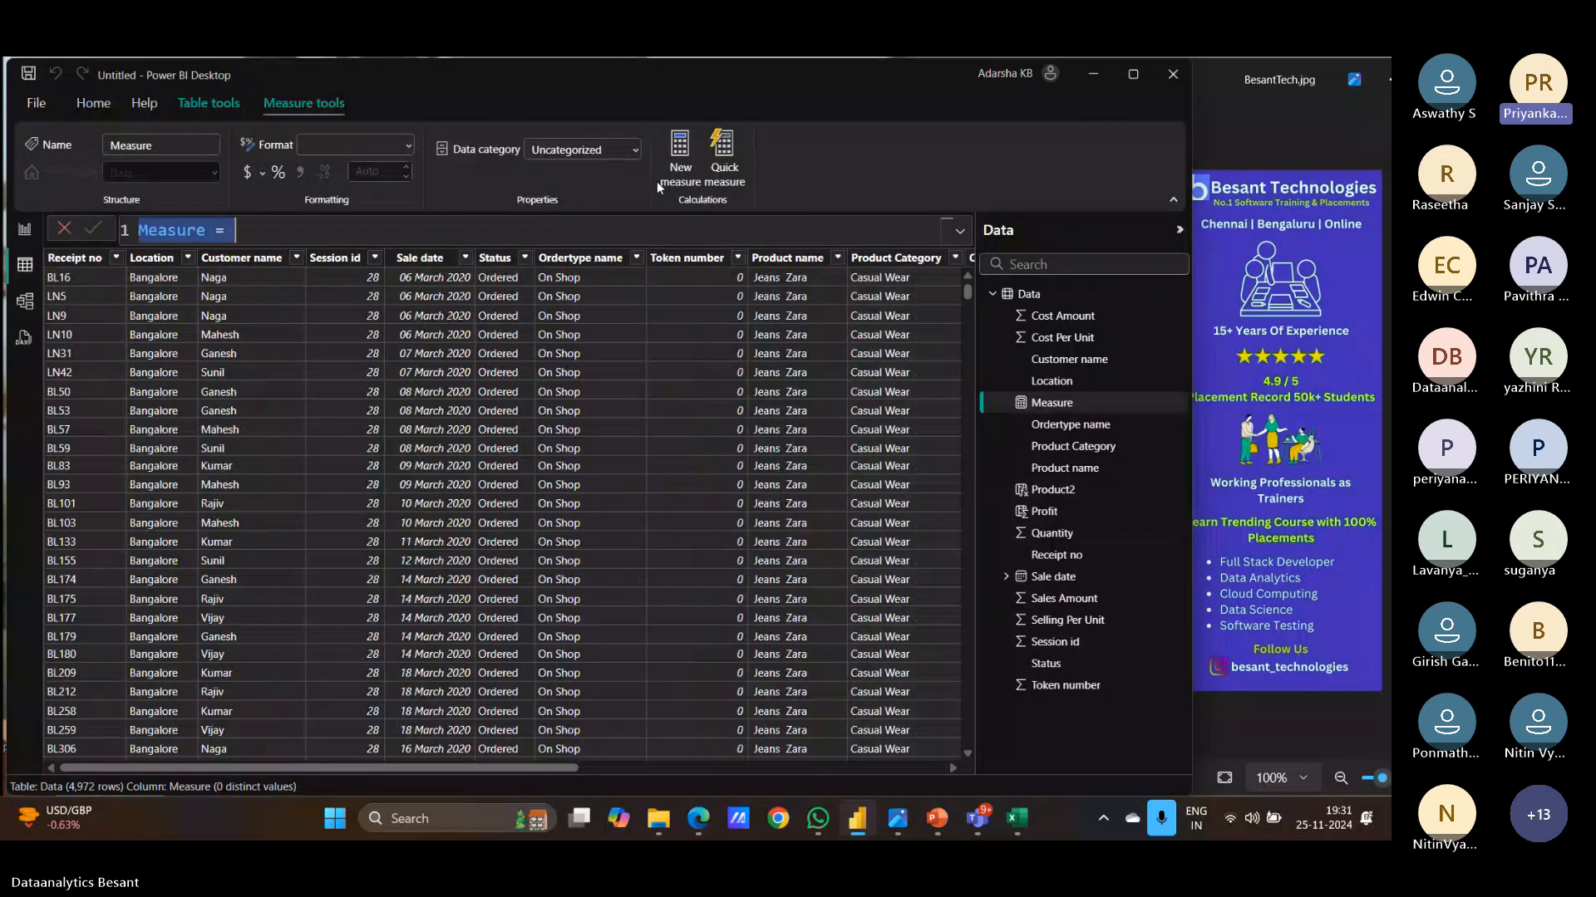
pyautogui.write('Pr')
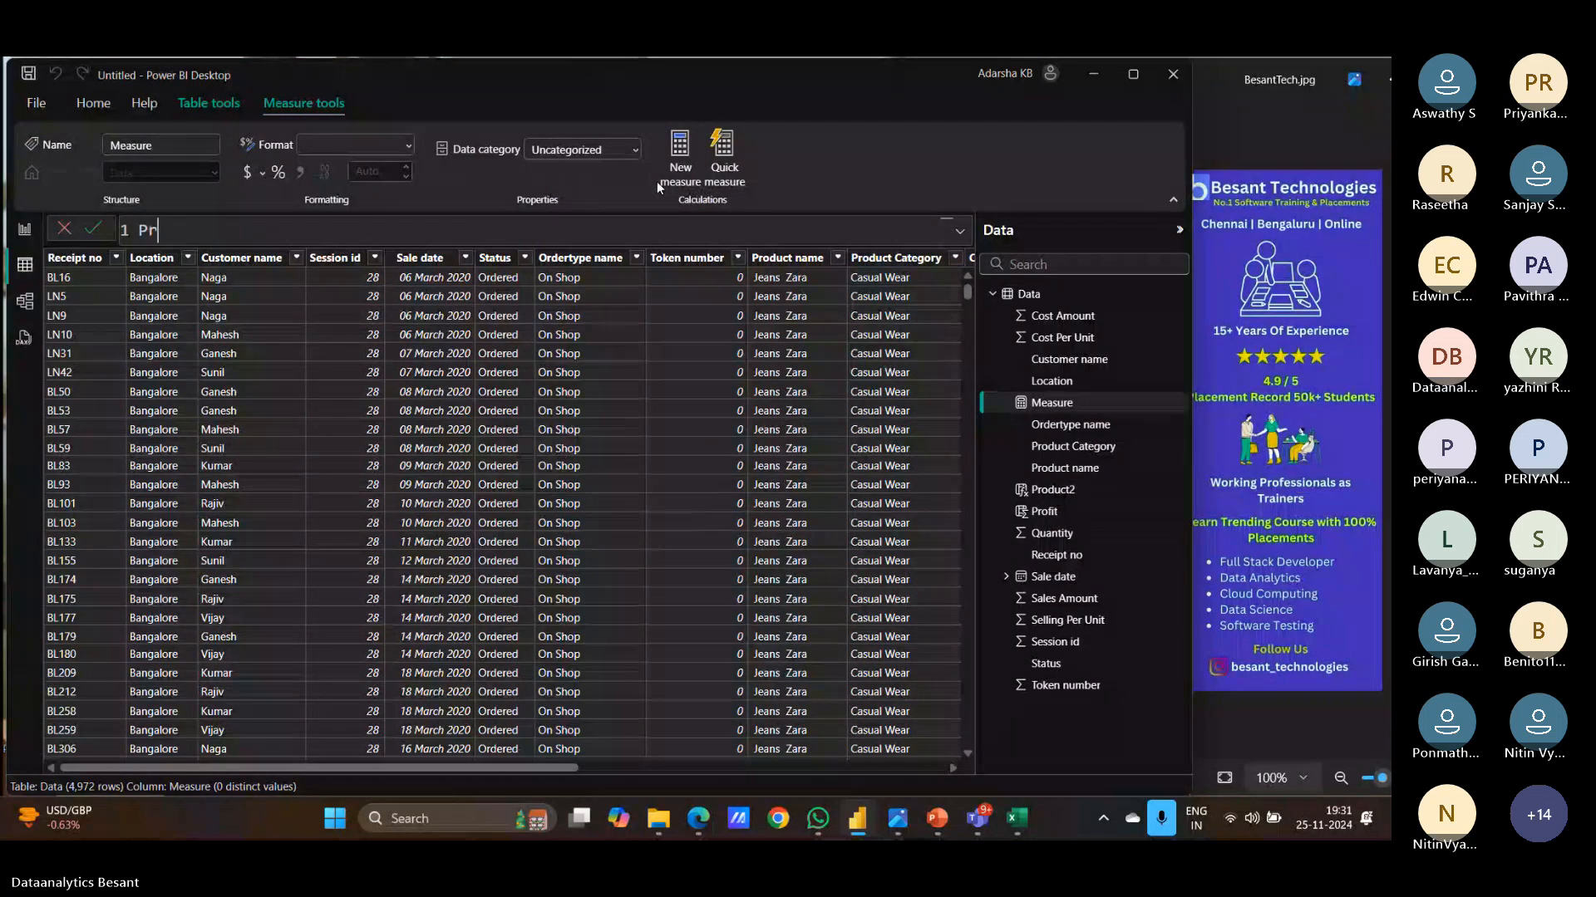
pyautogui.write('ofitmes')
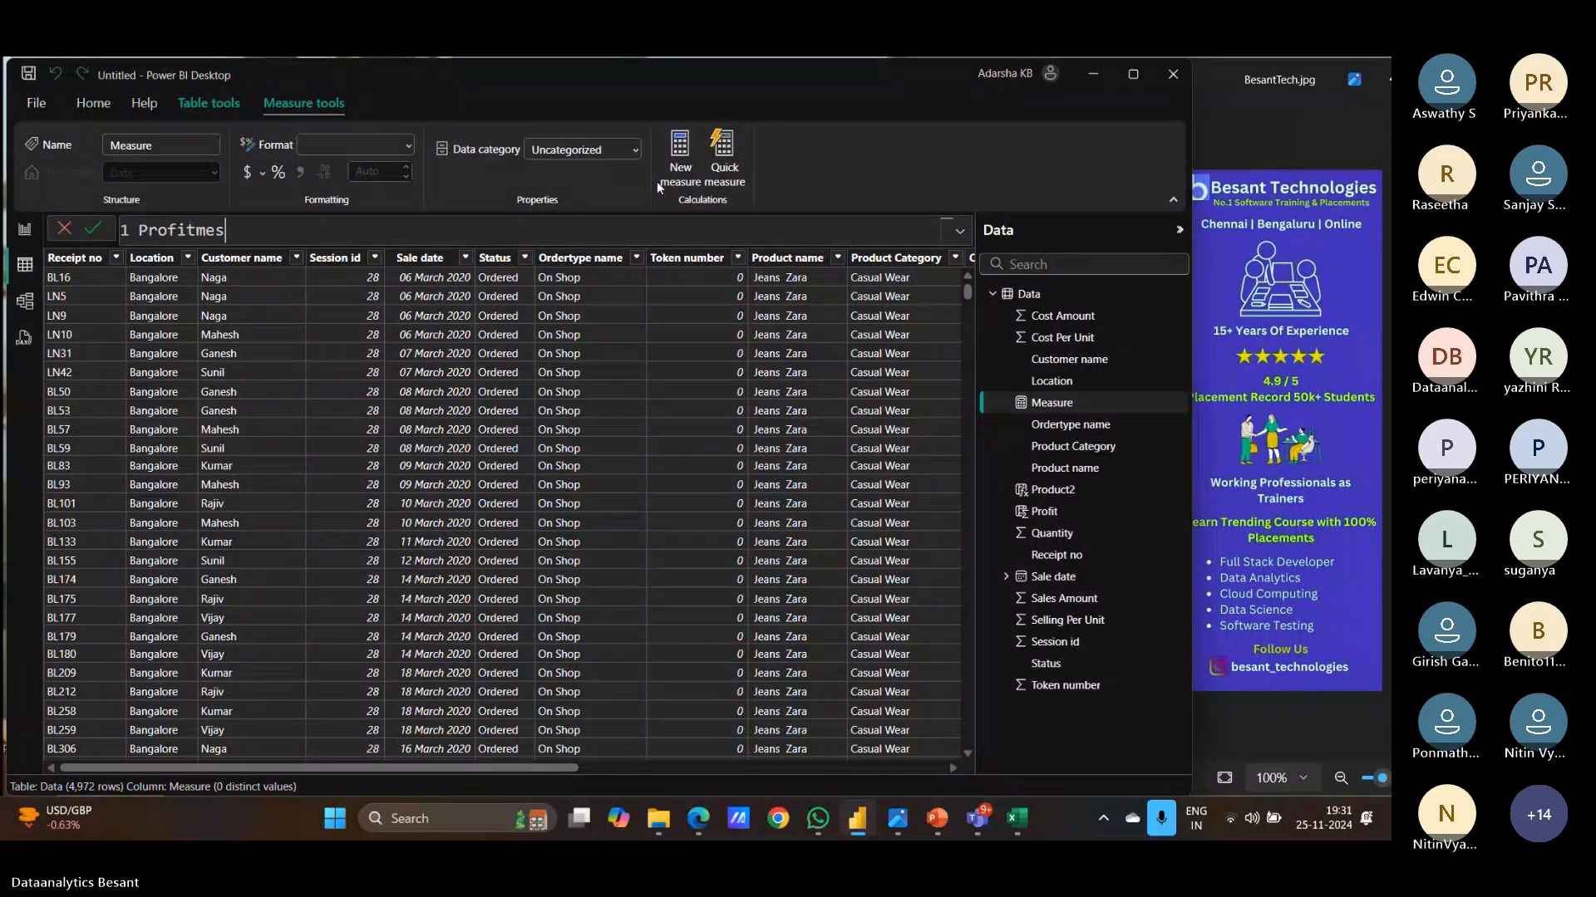
pyautogui.press('BackSpace')
pyautogui.press('BackSpace')
pyautogui.press('BackSpace')
pyautogui.write('Mes ')
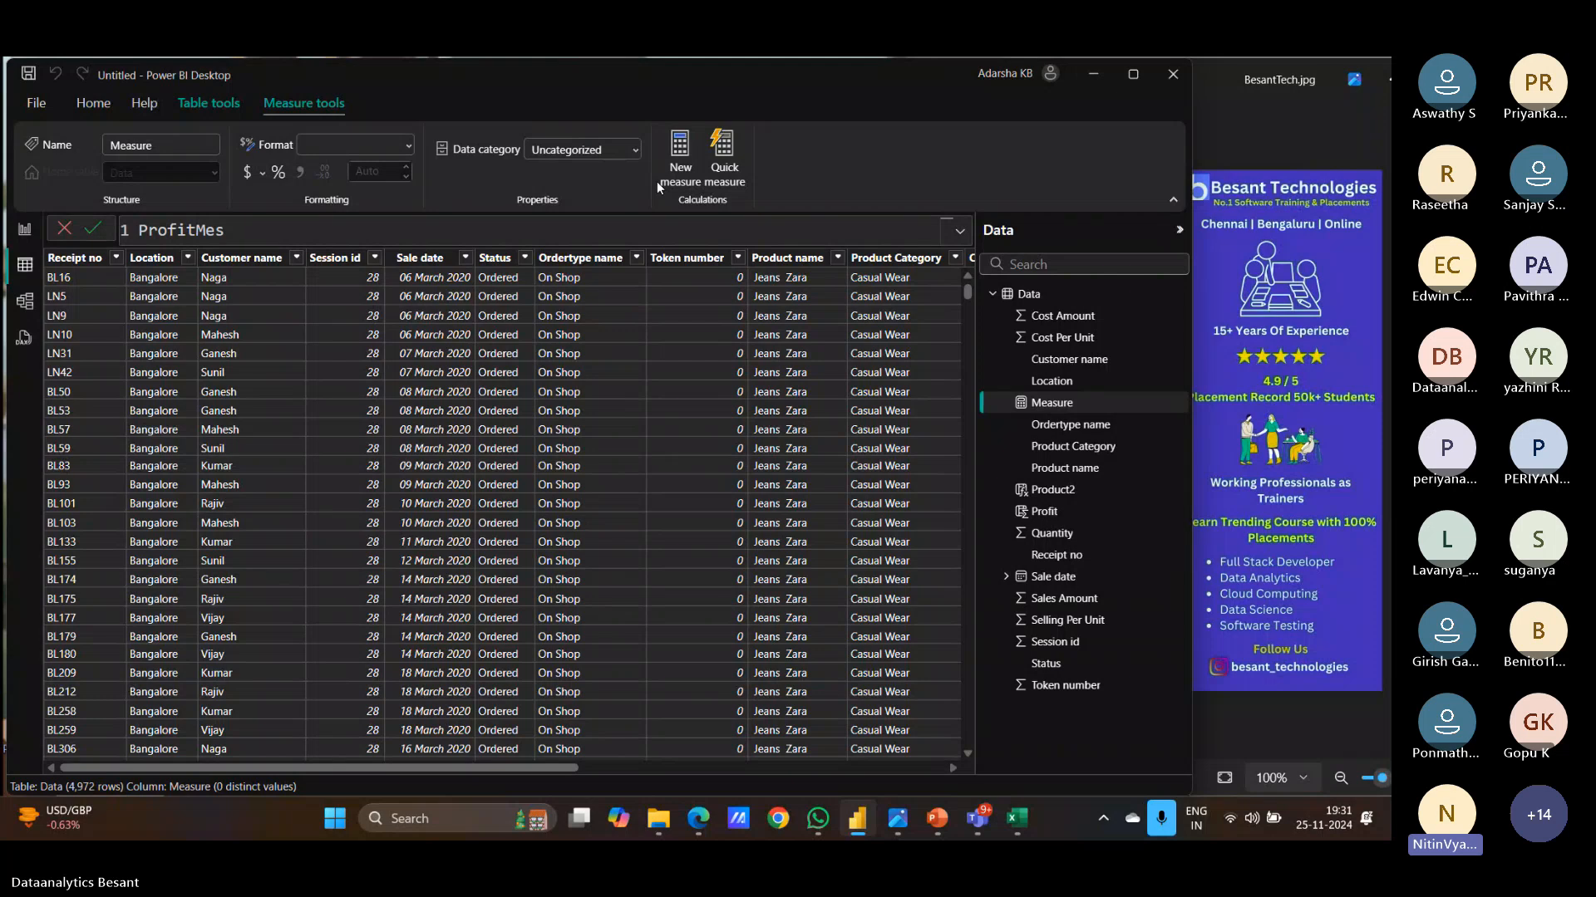
pyautogui.write('=')
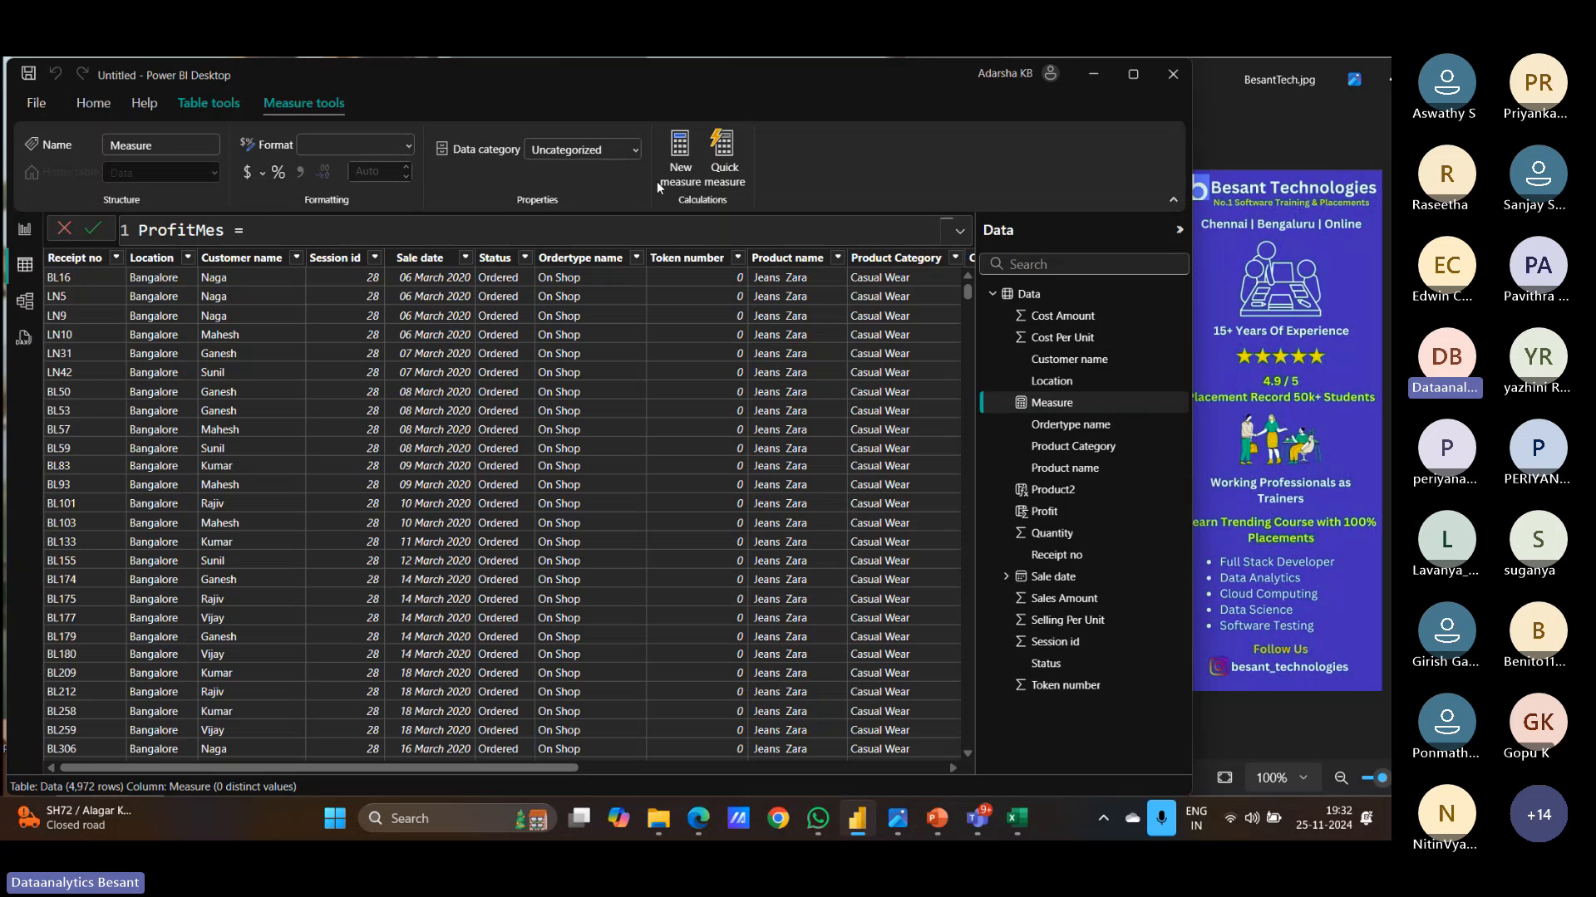
# Step: Check the PowerPoint slide on measures, return to Power BI Desktop, and commit ProfitMes = SUM(Data[Sales Amount])-SUM(Data[Cost Amount])
pyautogui.hotkey('alt', 'Tab')
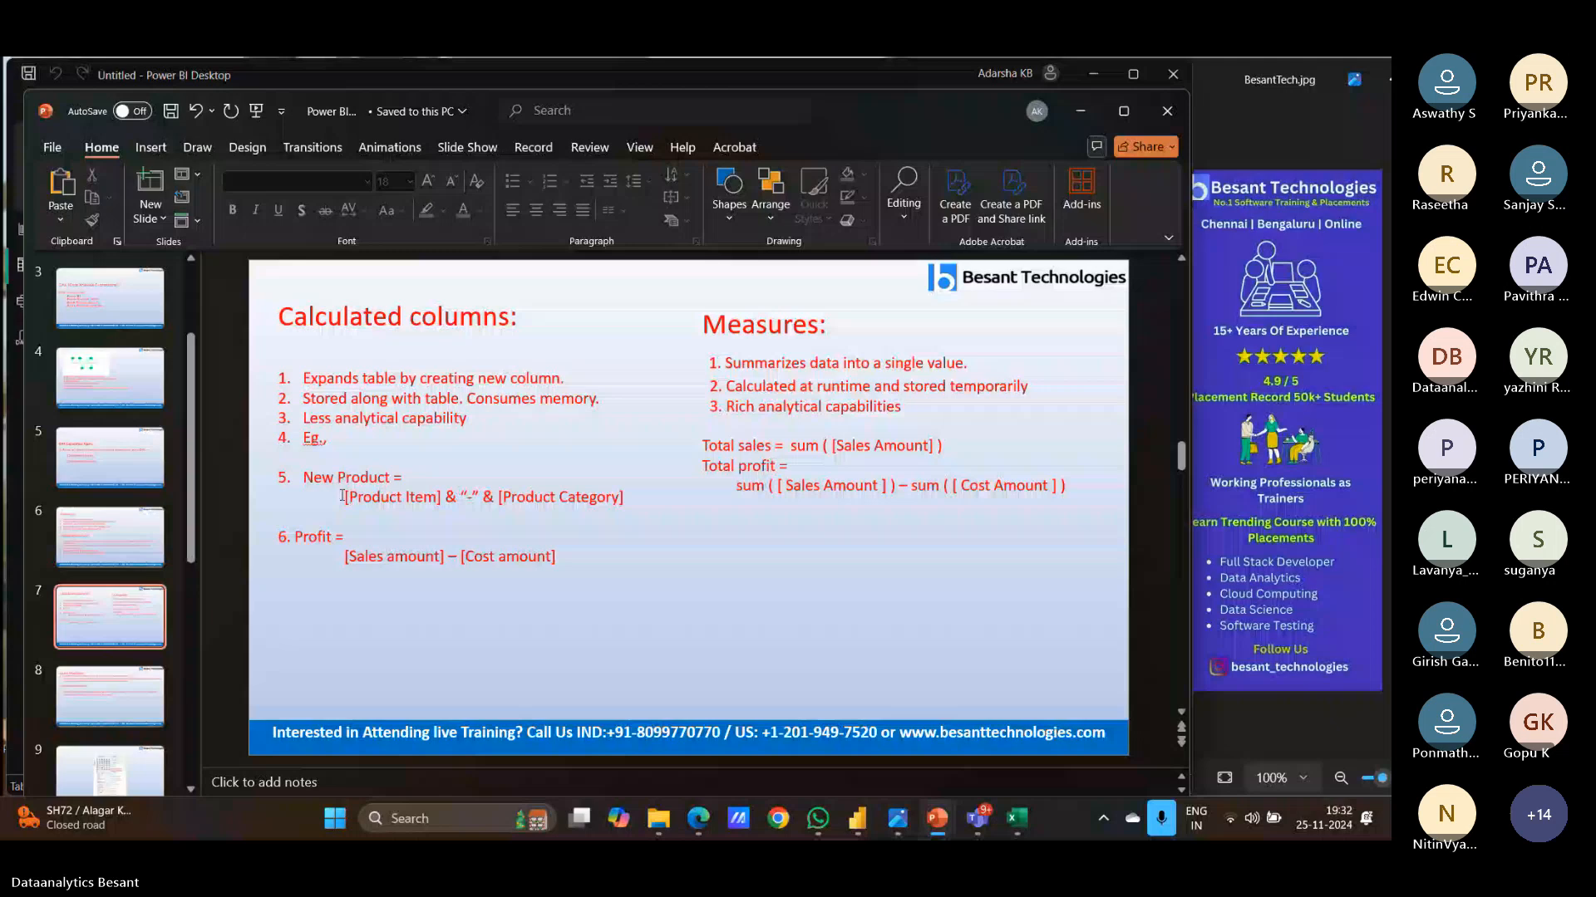
pyautogui.hotkey('alt', 'Tab')
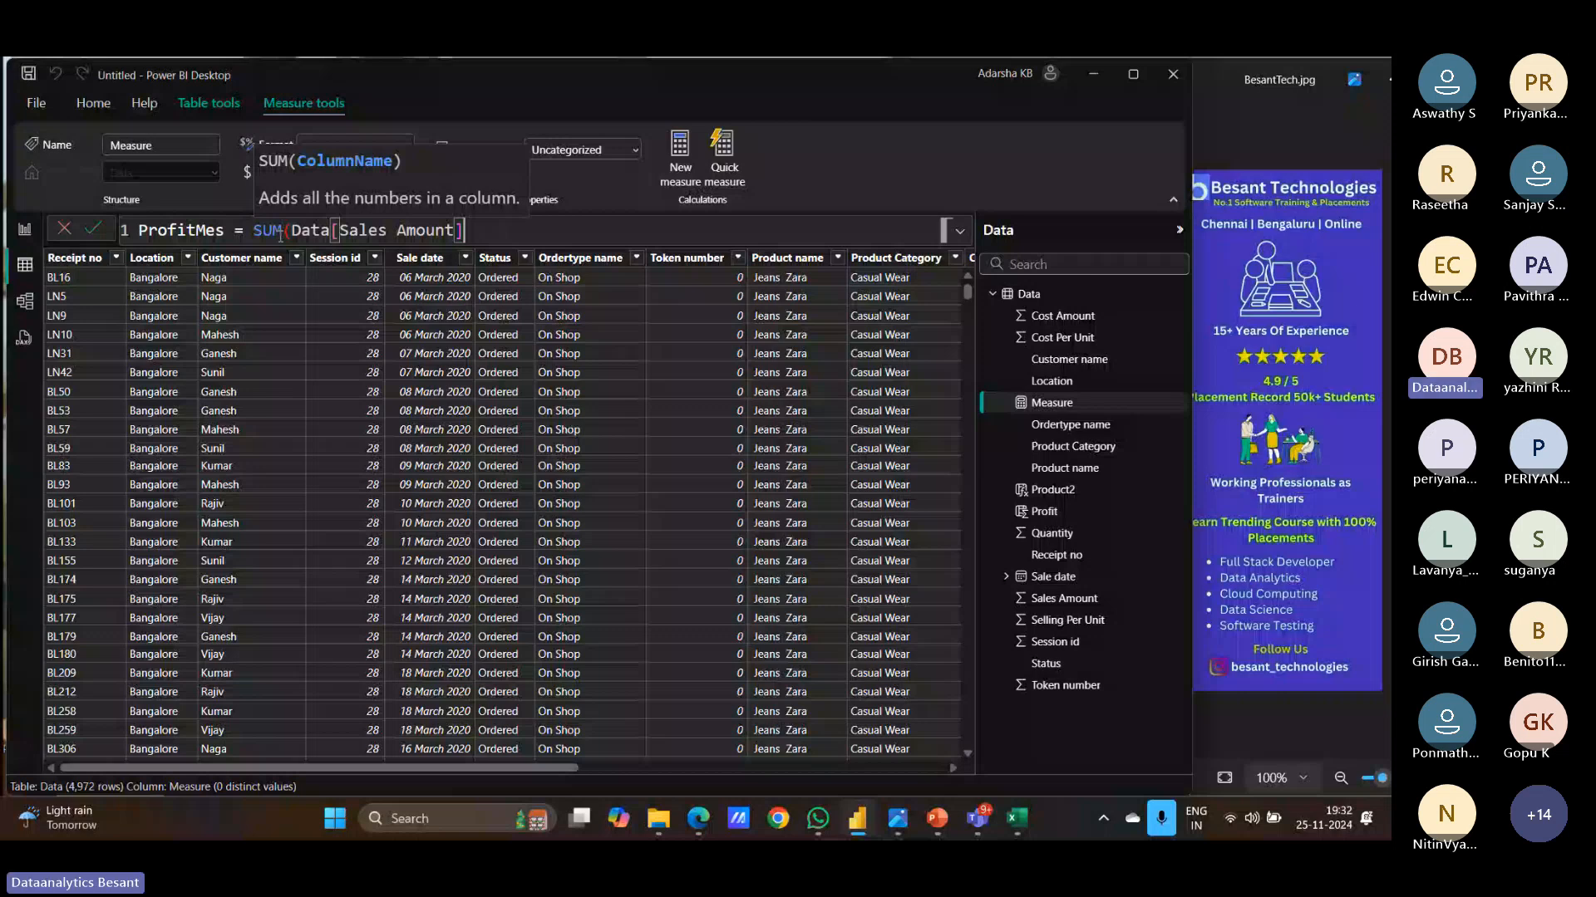
pyautogui.write(')-SUM(Data[Cost Amount]')
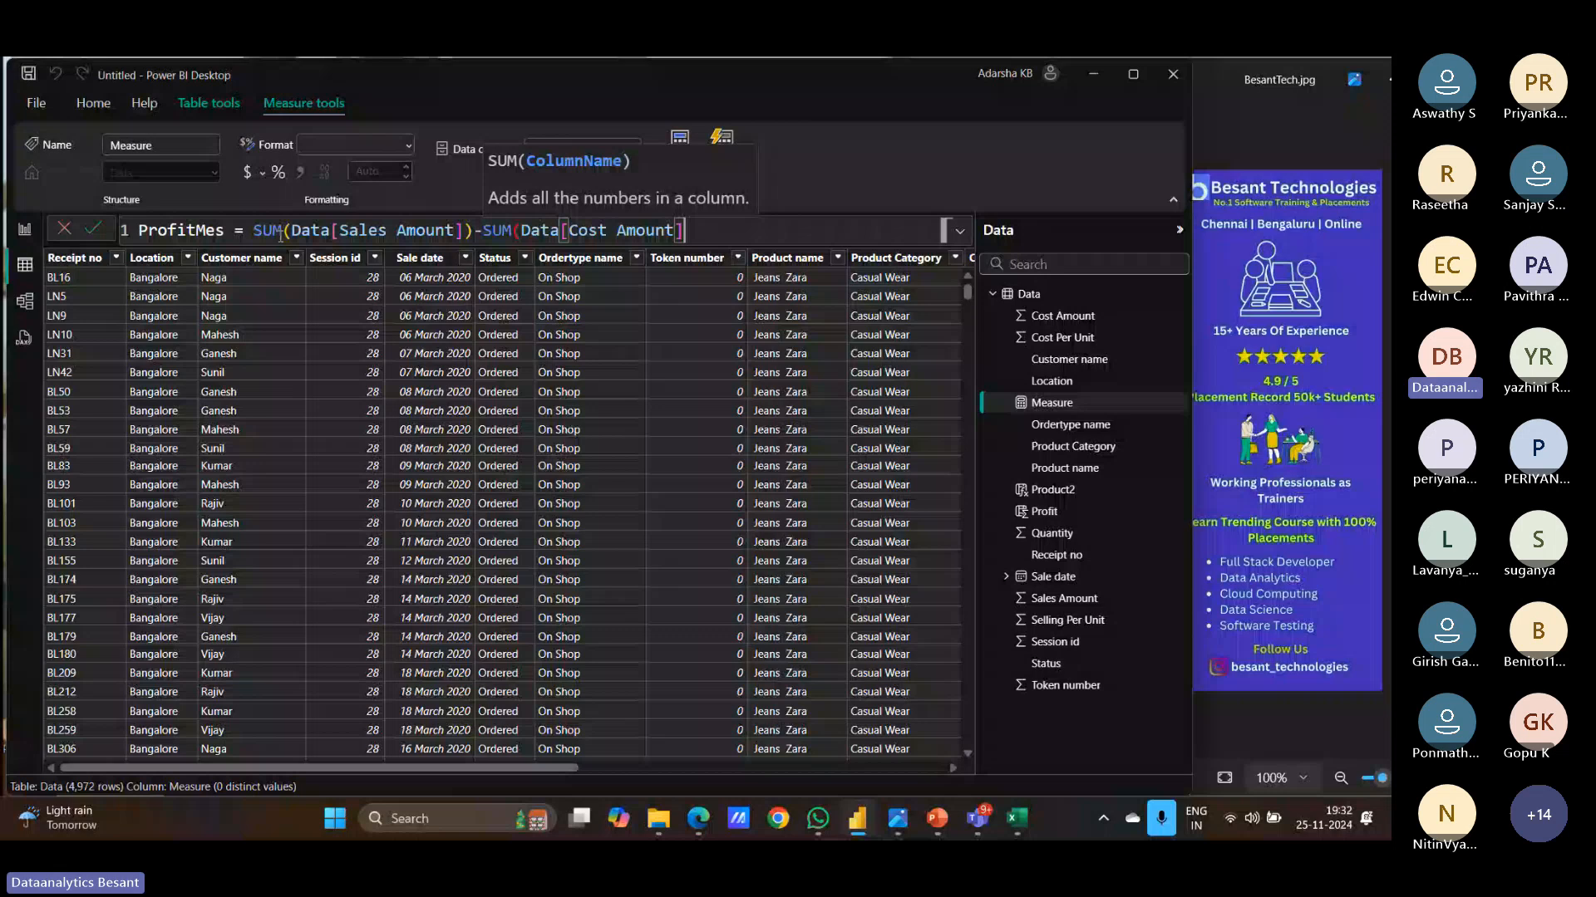
pyautogui.write(')')
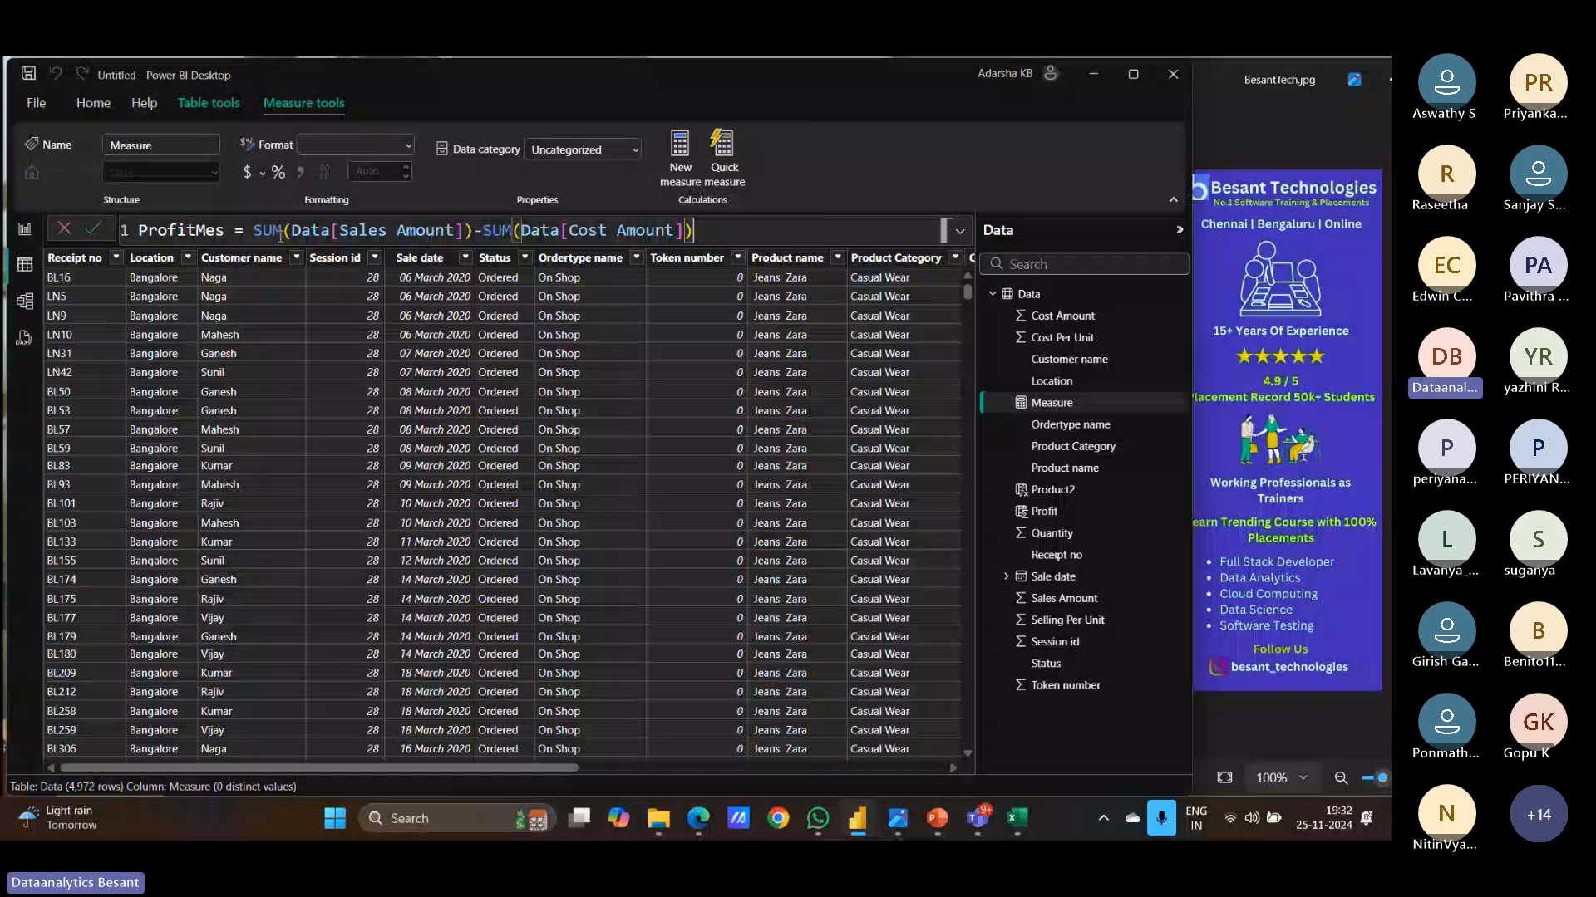
pyautogui.press('Return')
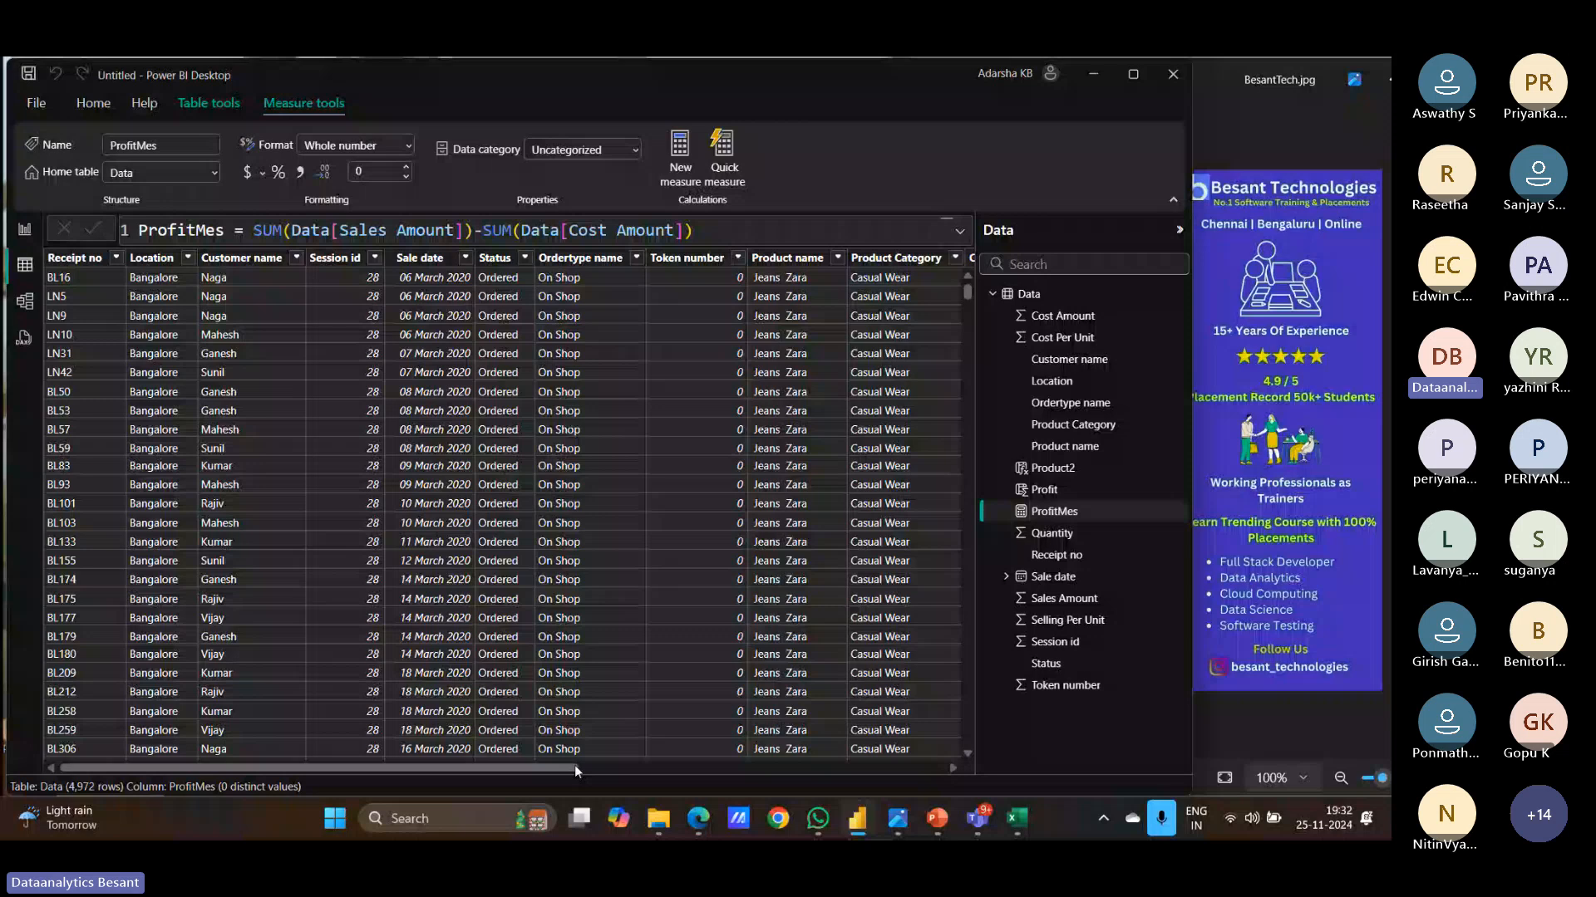
# Step: Plot ProfitMes by Location as a column chart on the report page, shift it rightward, and collapse the filters area
pyautogui.moveTo(575, 765); pyautogui.dragTo(947, 764)
pyautogui.click(26, 230)
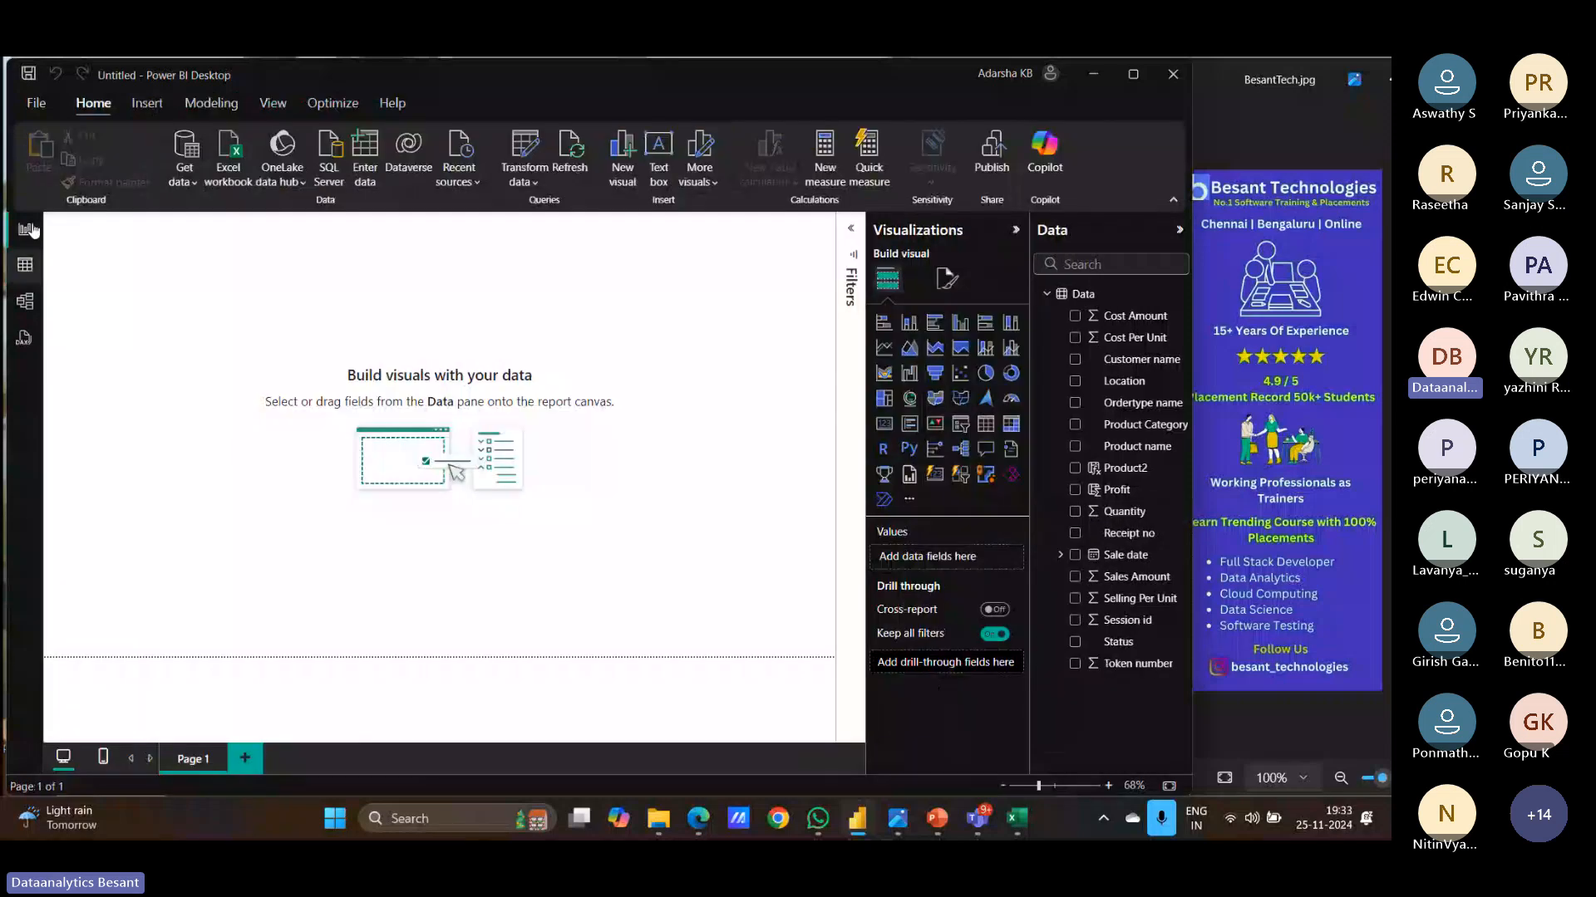
pyautogui.click(1075, 511)
pyautogui.click(1074, 380)
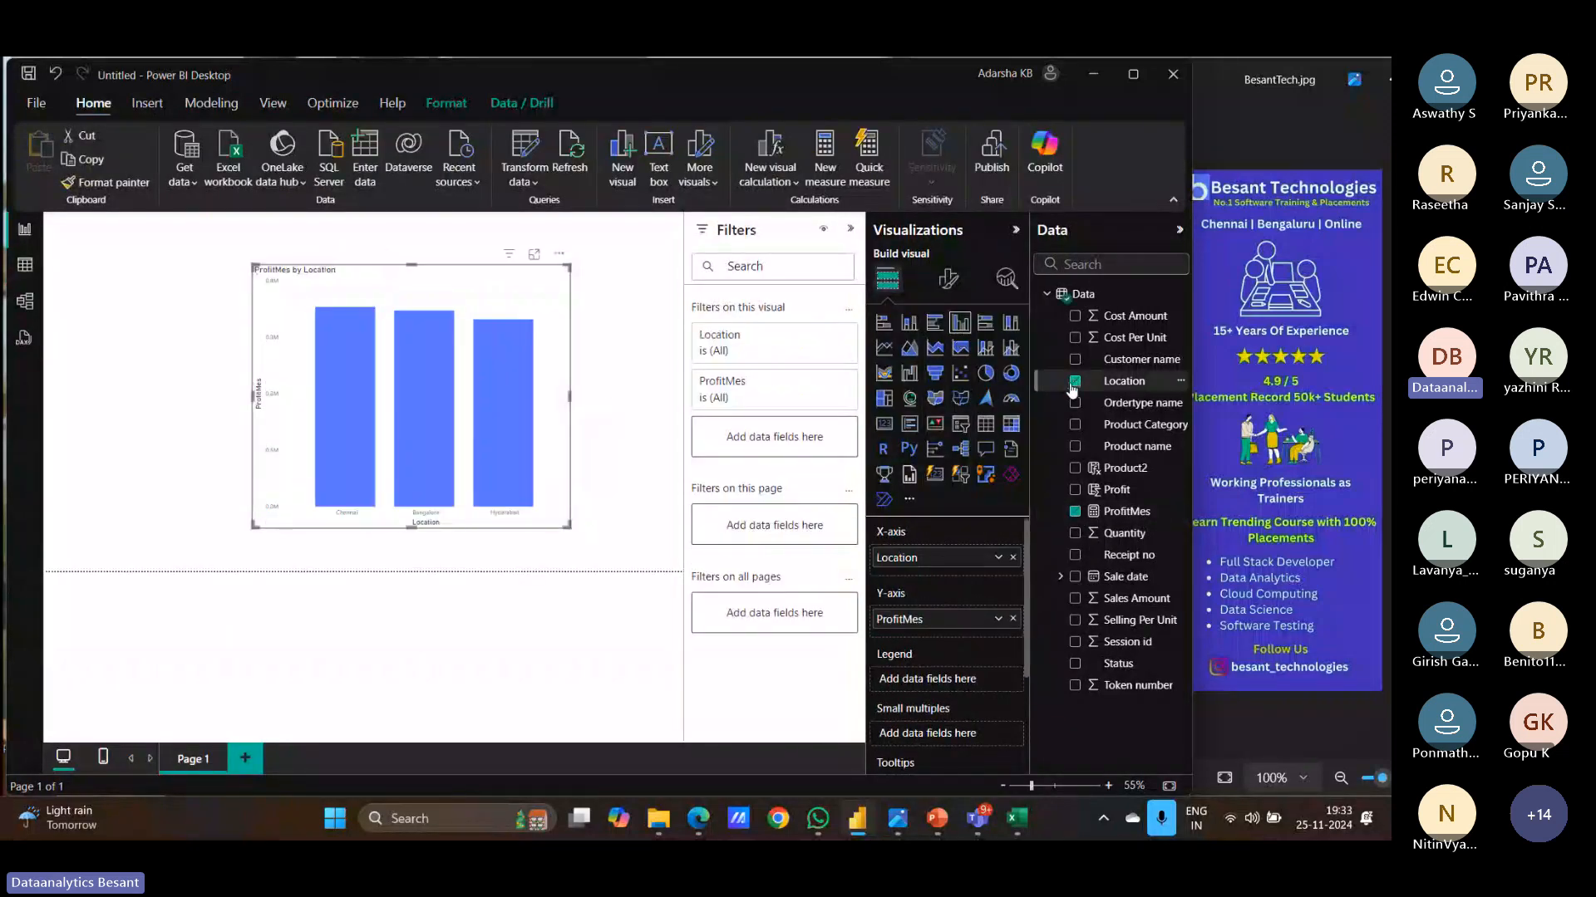
pyautogui.moveTo(553, 496); pyautogui.dragTo(642, 502)
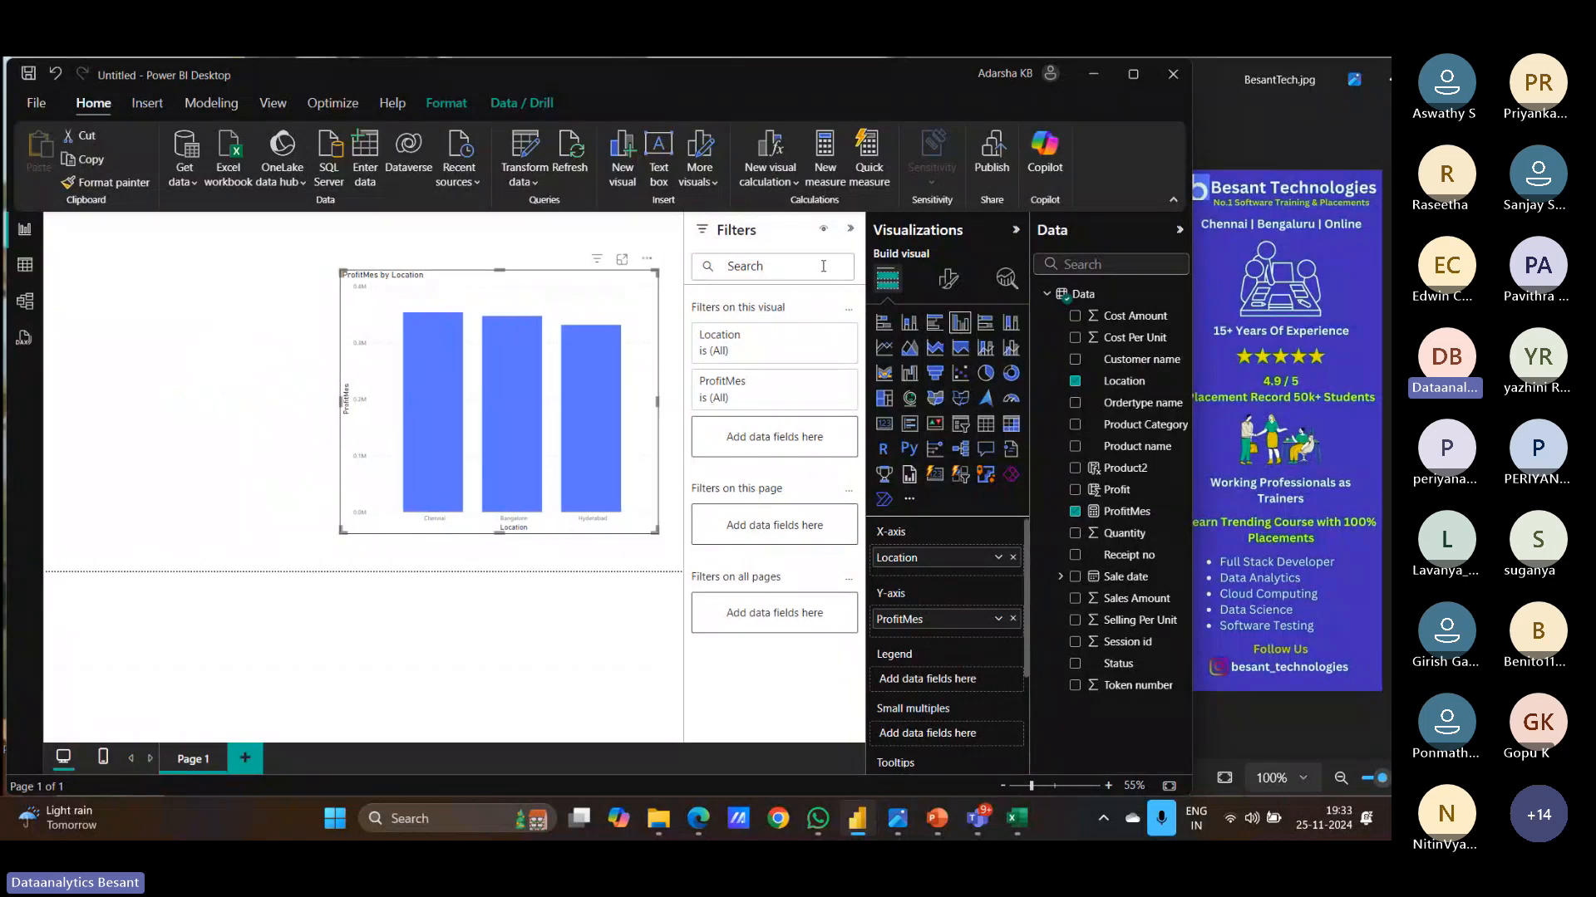
pyautogui.click(848, 231)
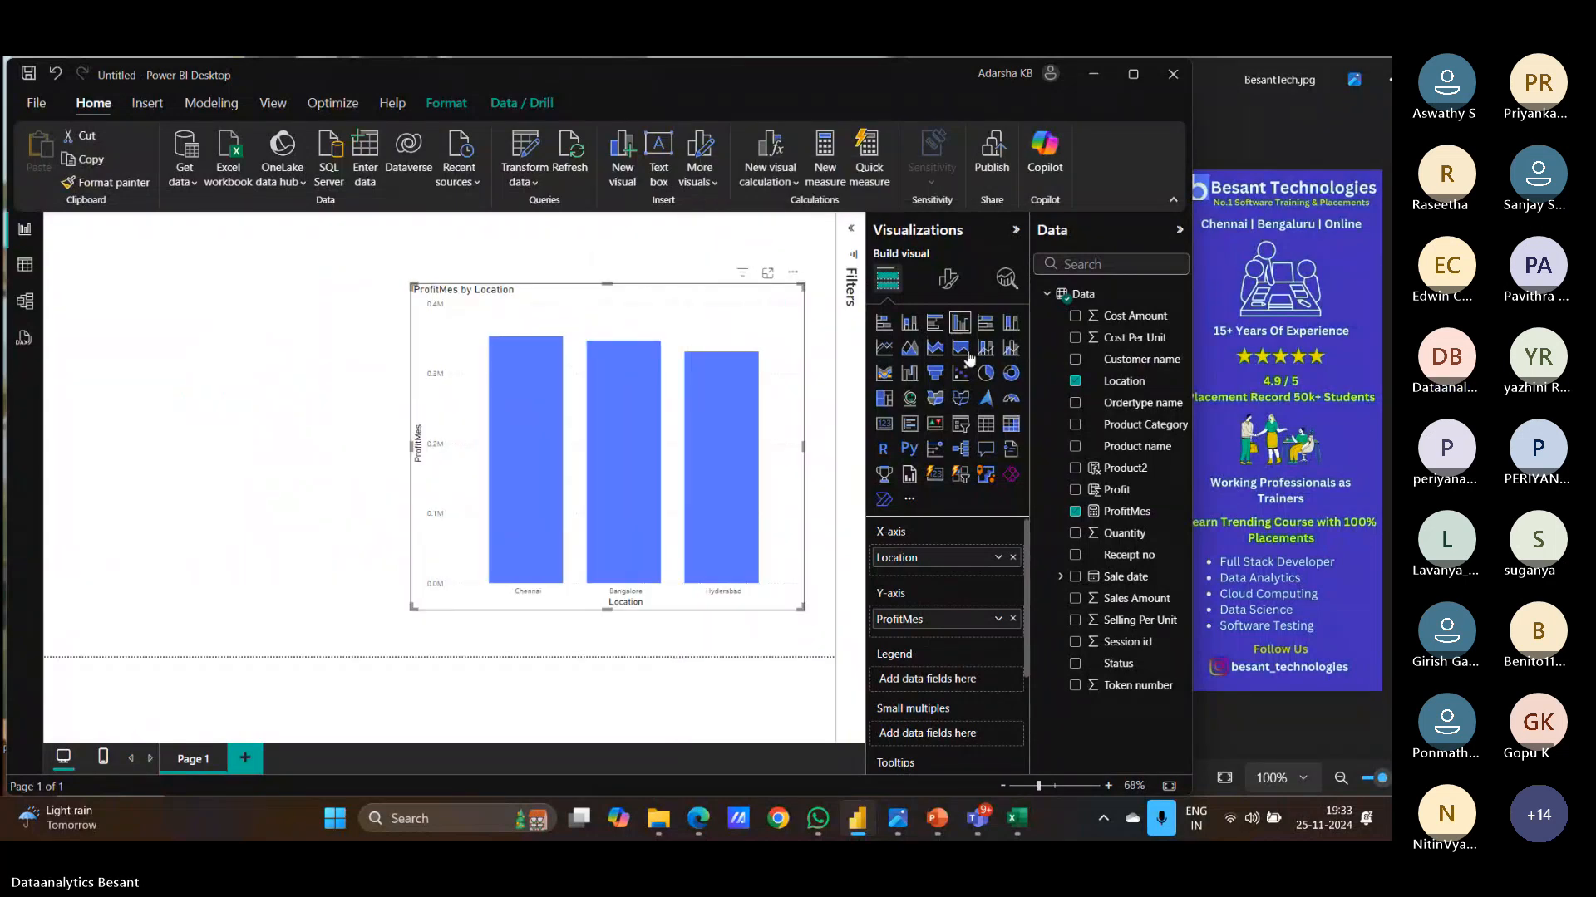
# Step: Turn on data labels for the ProfitMes by Location column chart and deselect the chart
pyautogui.click(948, 279)
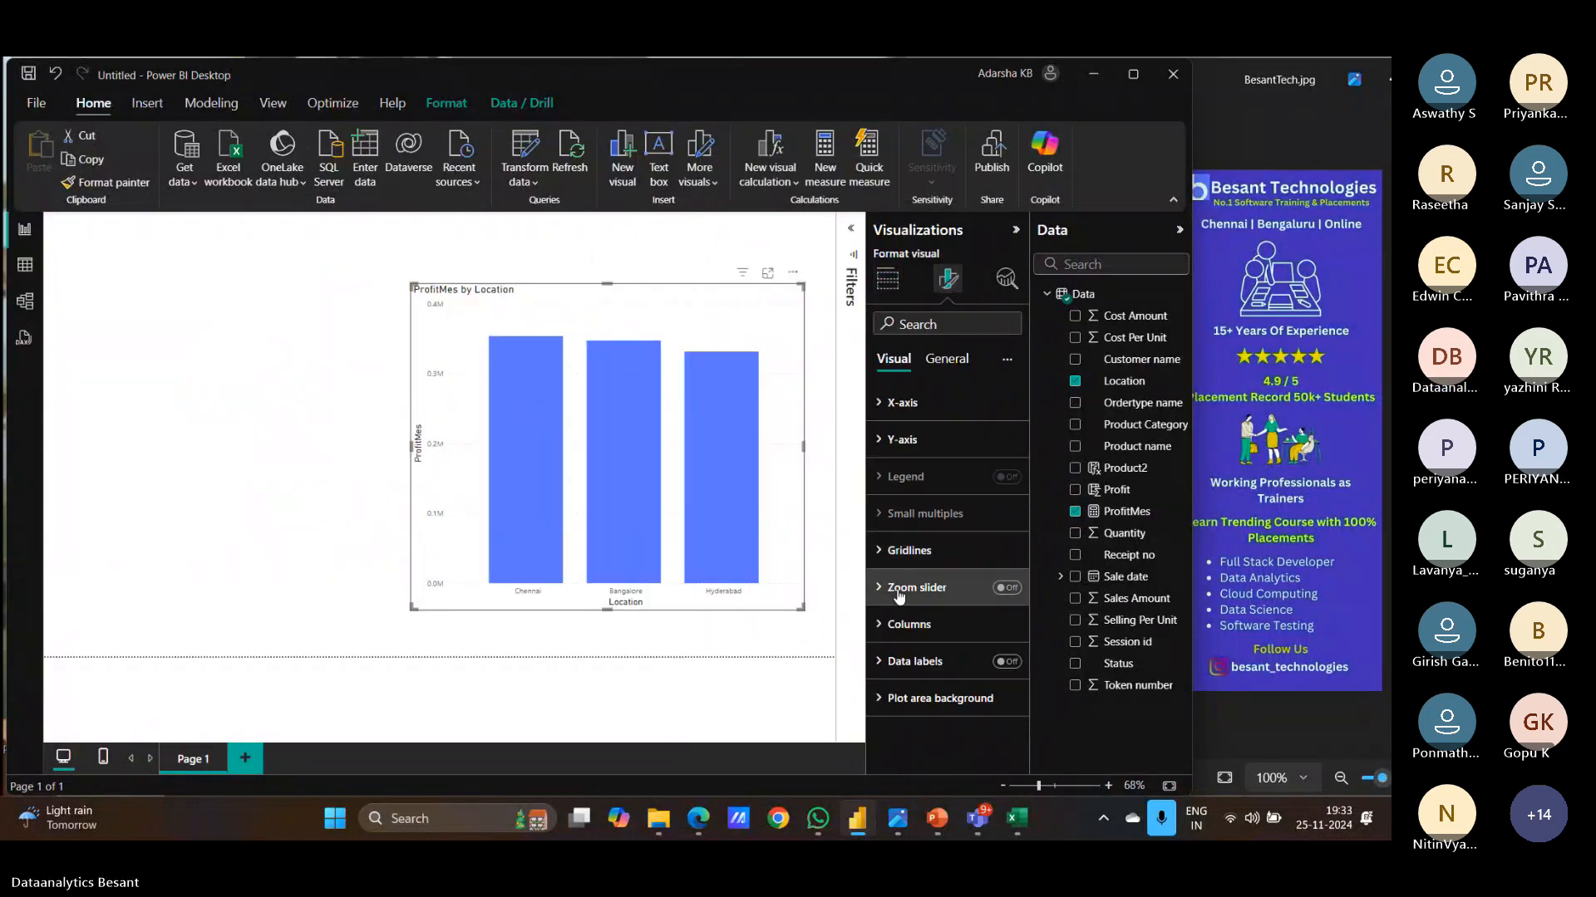
pyautogui.click(1008, 662)
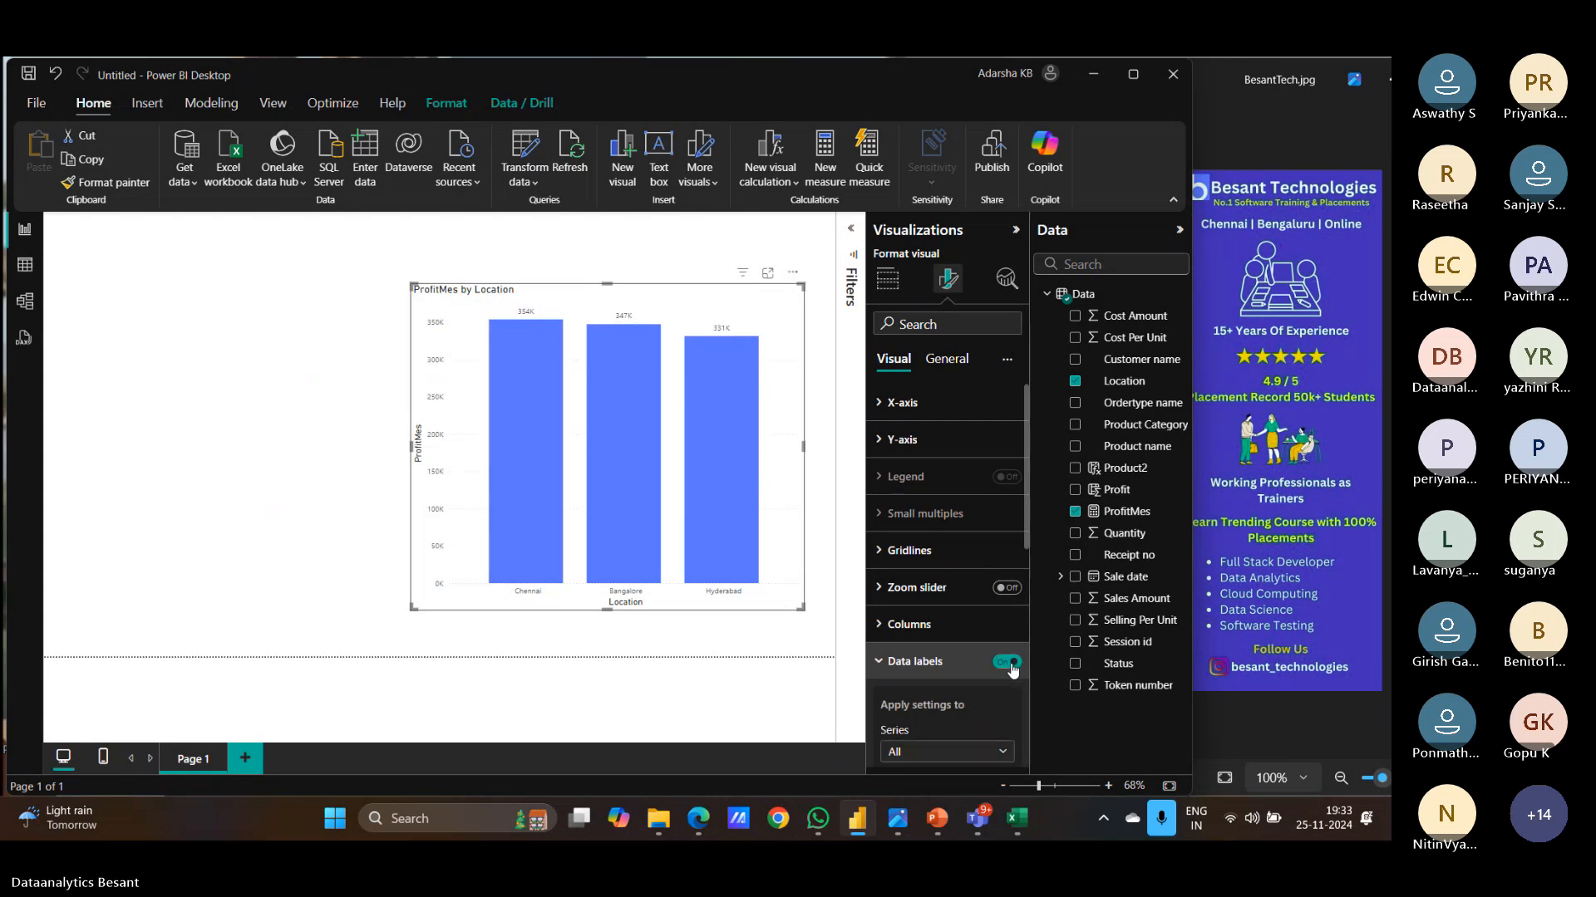
pyautogui.click(293, 439)
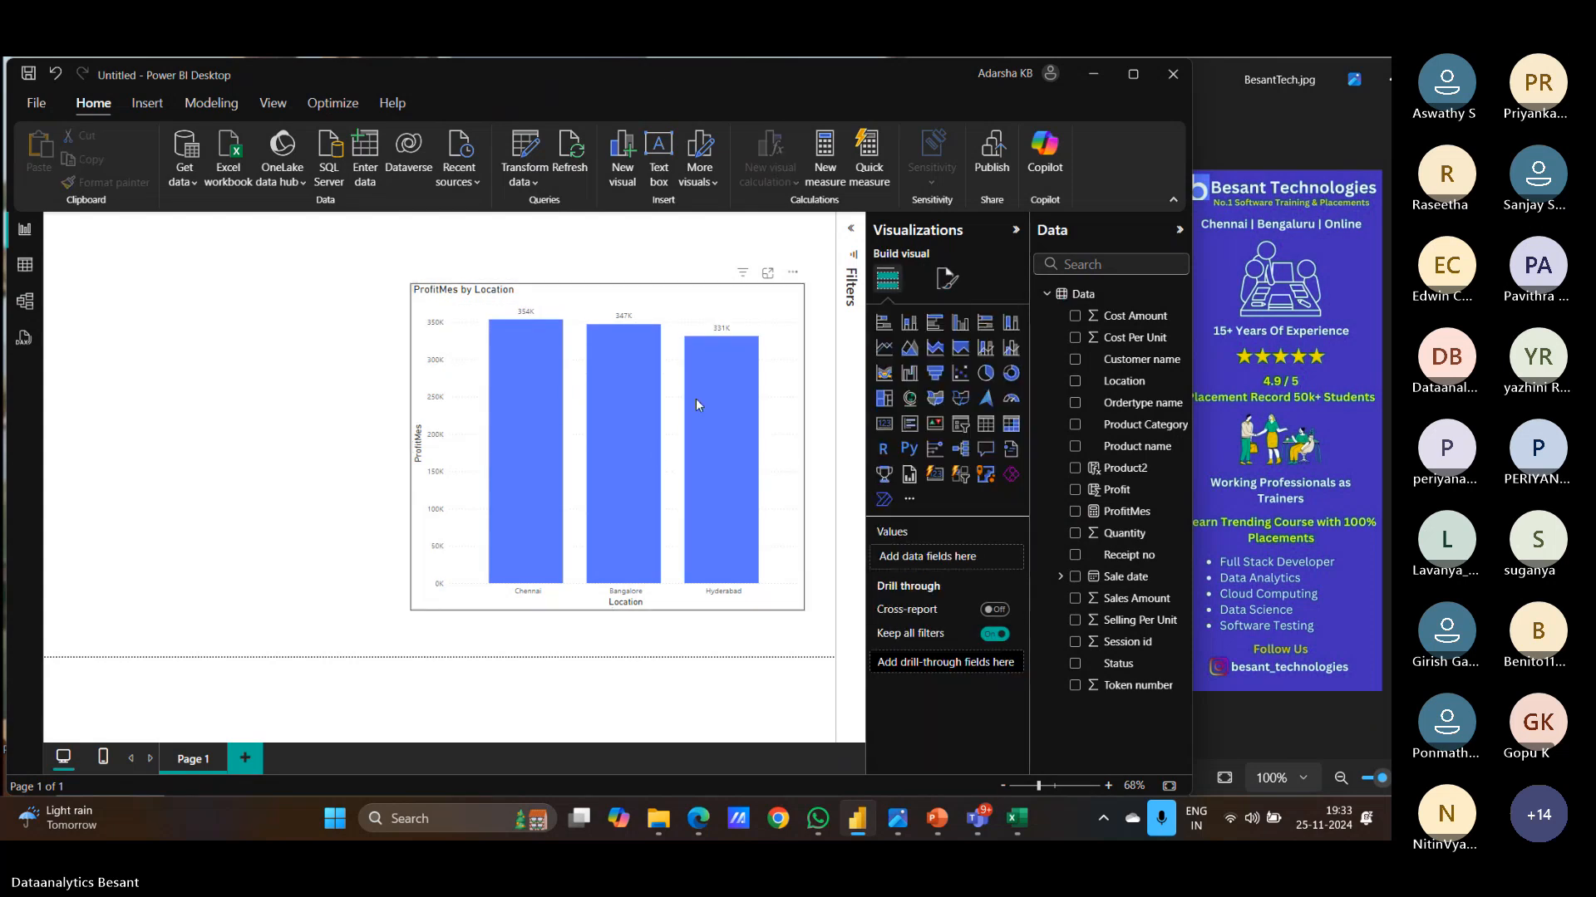
# Step: Add a second clustered column chart beside the ProfitMes chart, shrink it to avoid overlap, and plot Profit by Location
pyautogui.click(966, 332)
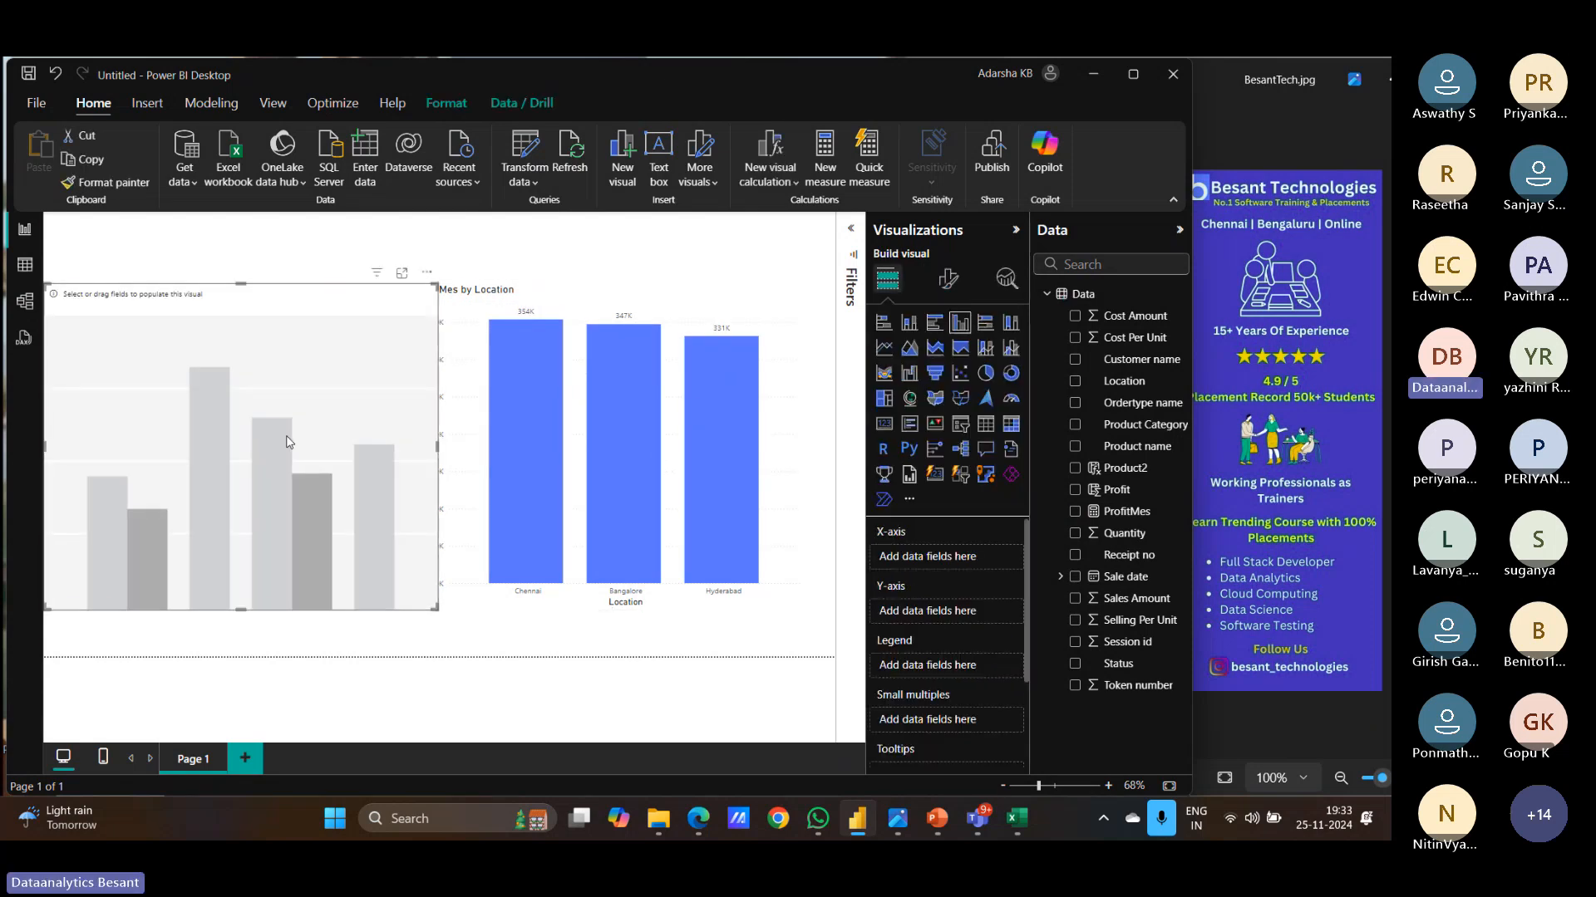
pyautogui.moveTo(434, 605); pyautogui.dragTo(373, 578)
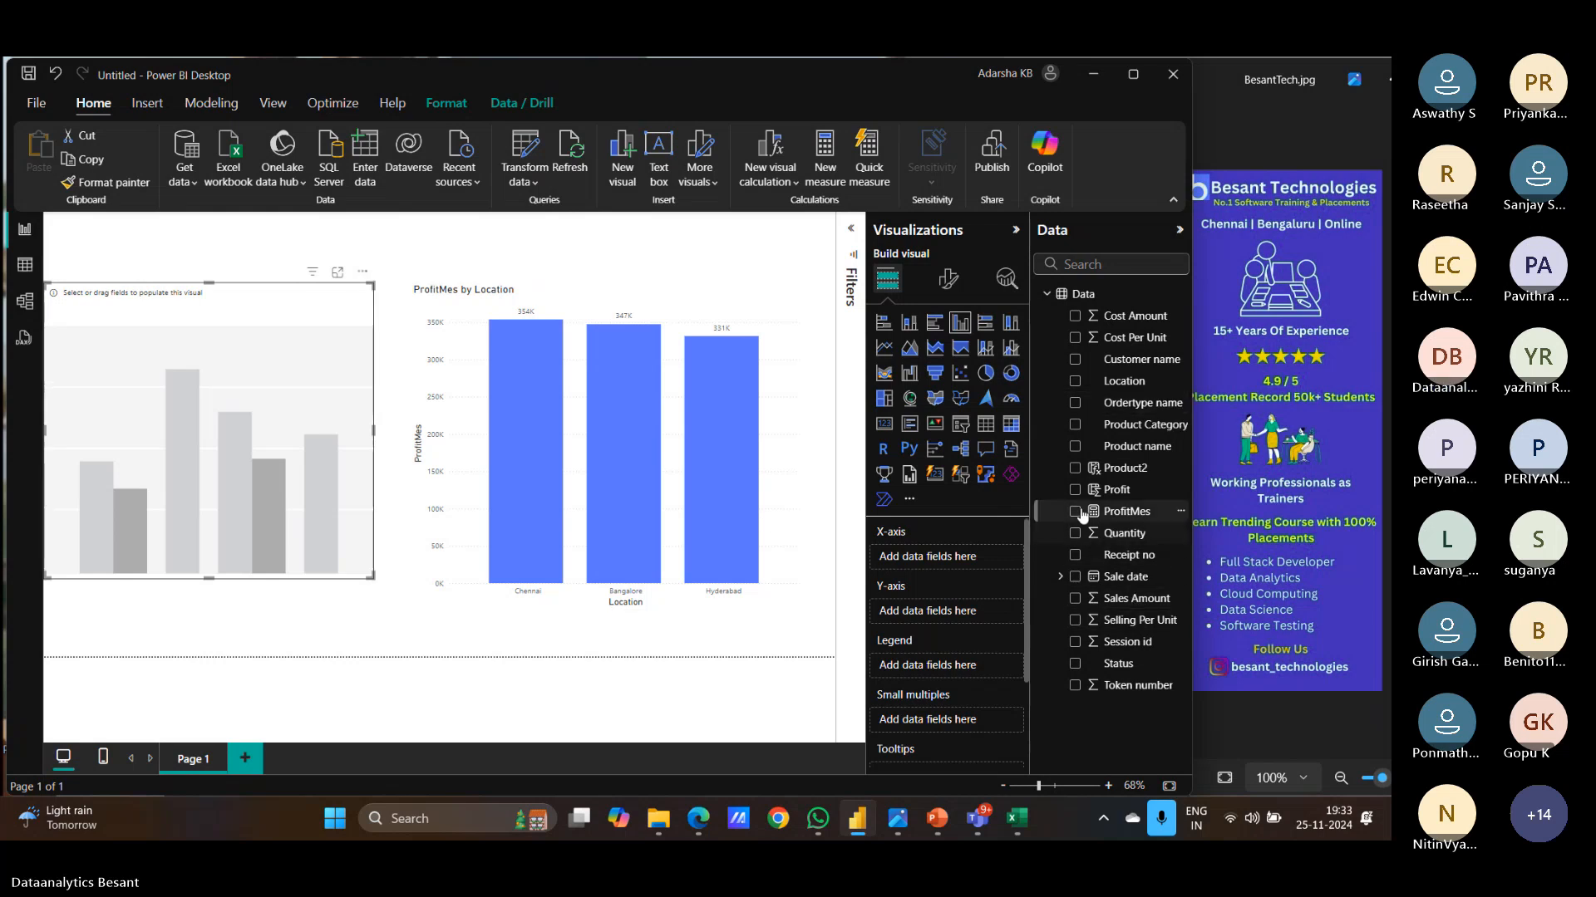
pyautogui.click(1075, 490)
pyautogui.click(1075, 381)
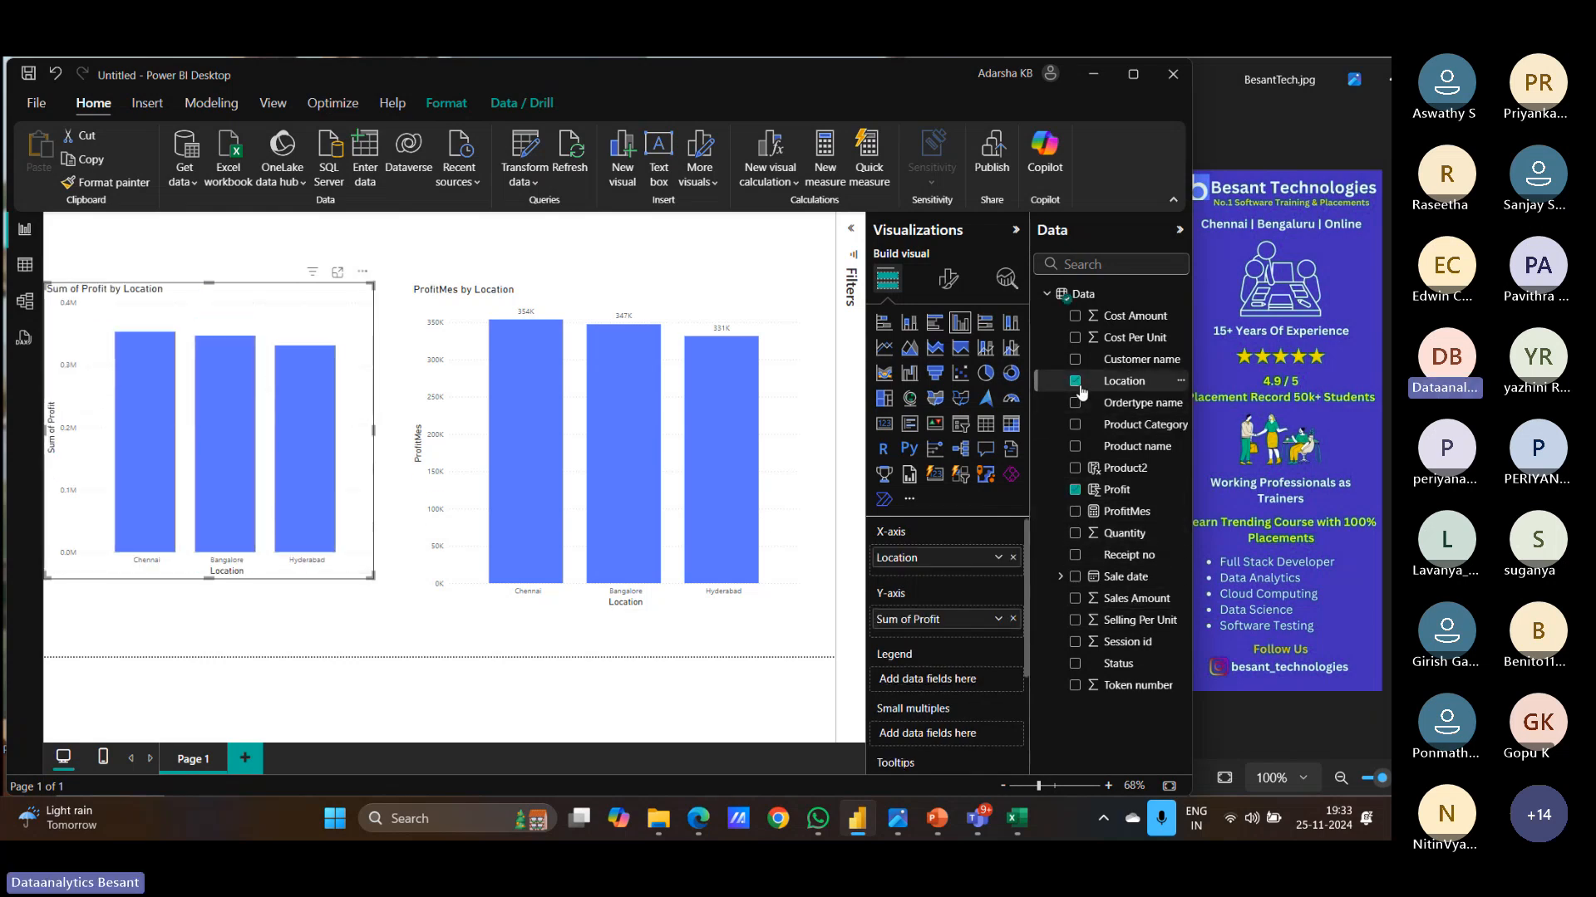
# Step: Turn on data labels for the Sum of Profit by Location chart and make the chart slightly taller
pyautogui.click(949, 279)
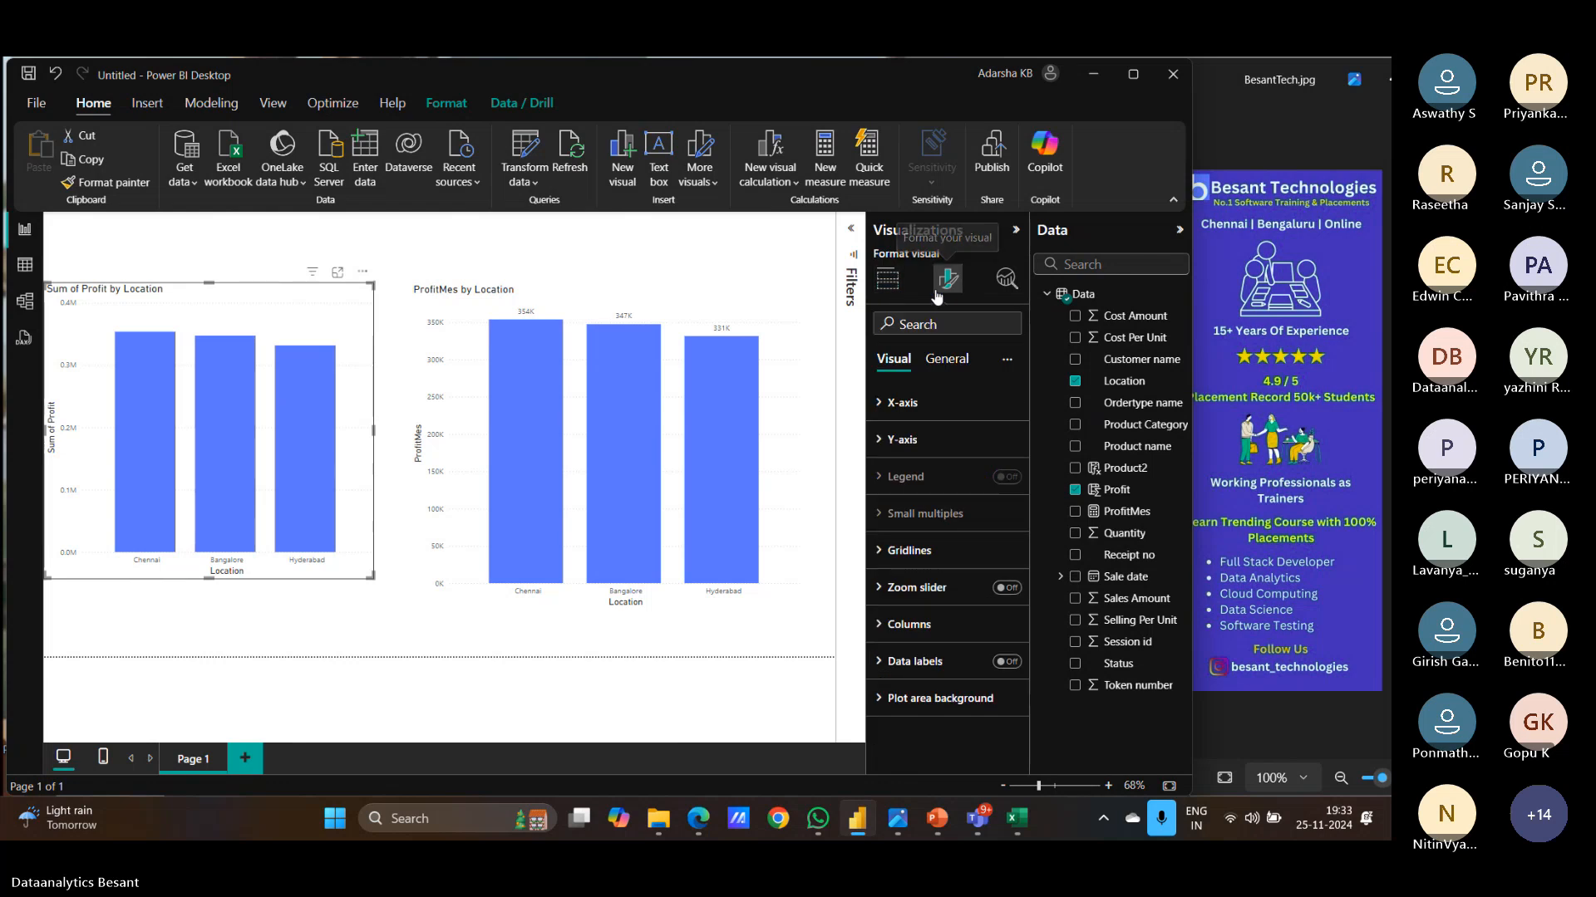
pyautogui.click(1008, 662)
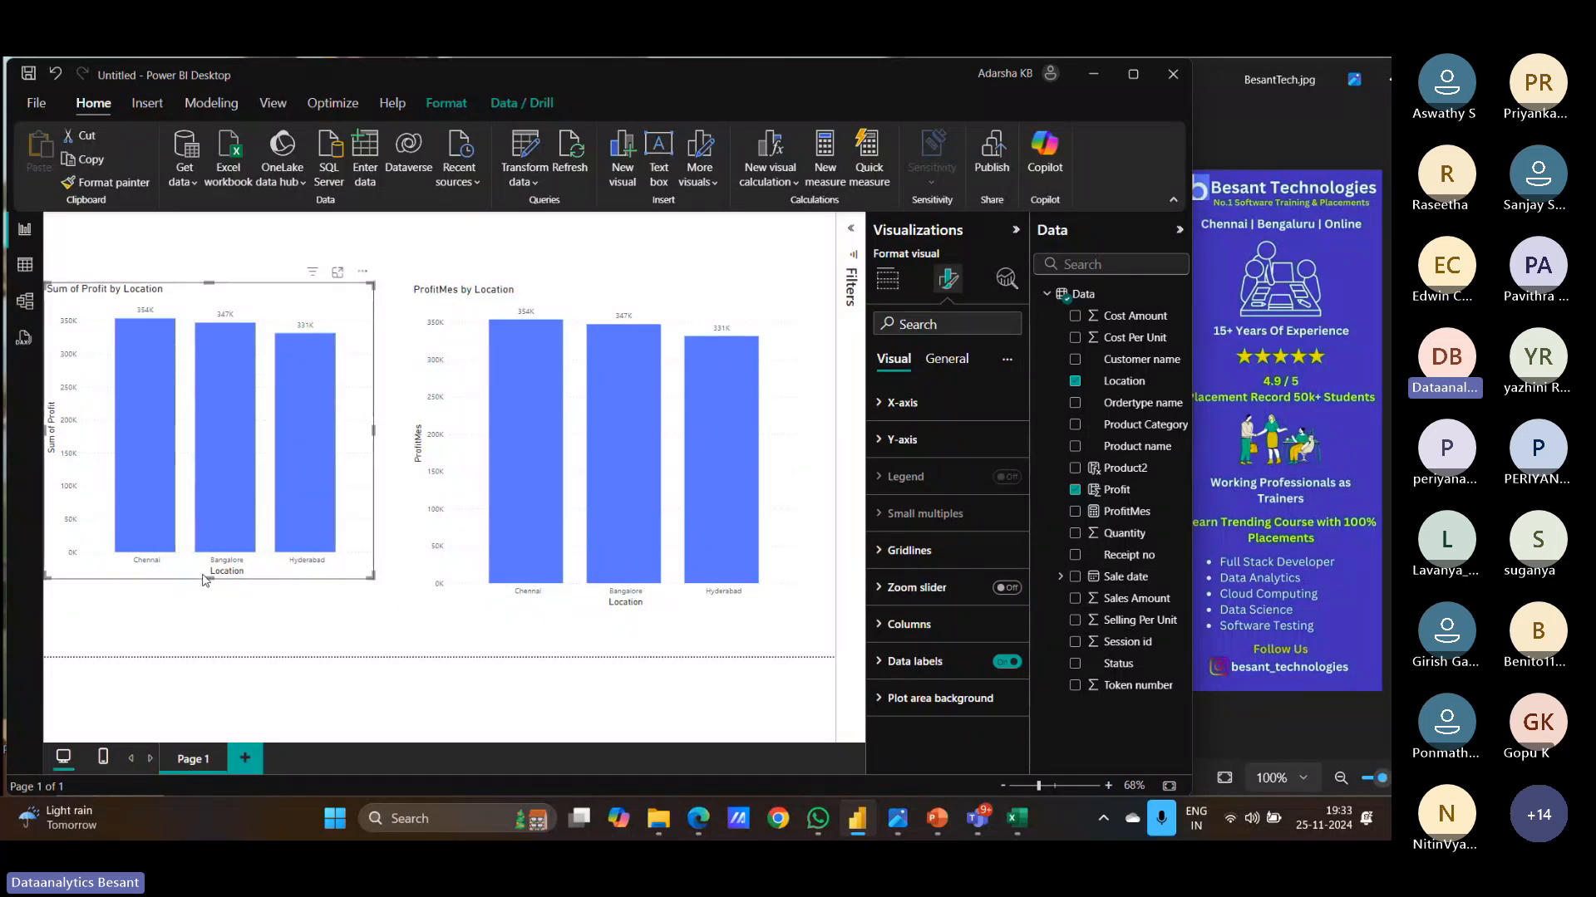
pyautogui.moveTo(363, 572); pyautogui.dragTo(370, 590)
pyautogui.click(683, 311)
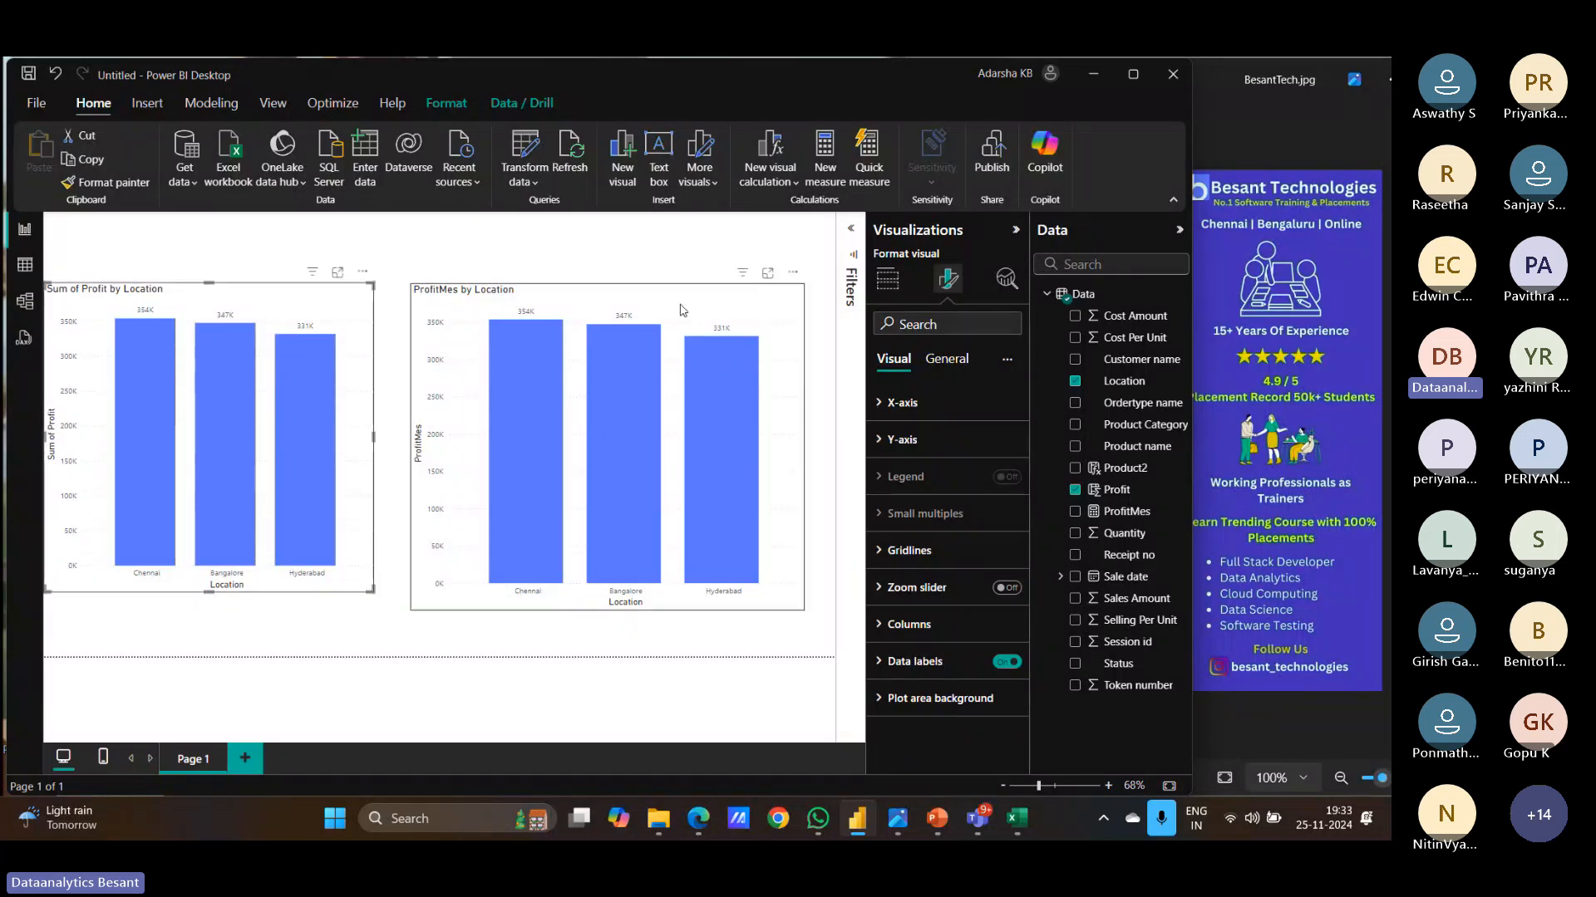
# Step: Collapse the Visualizations and Data areas and enlarge the report page to compare the Sum of Profit and ProfitMes labels by location
pyautogui.click(1016, 231)
pyautogui.click(1179, 230)
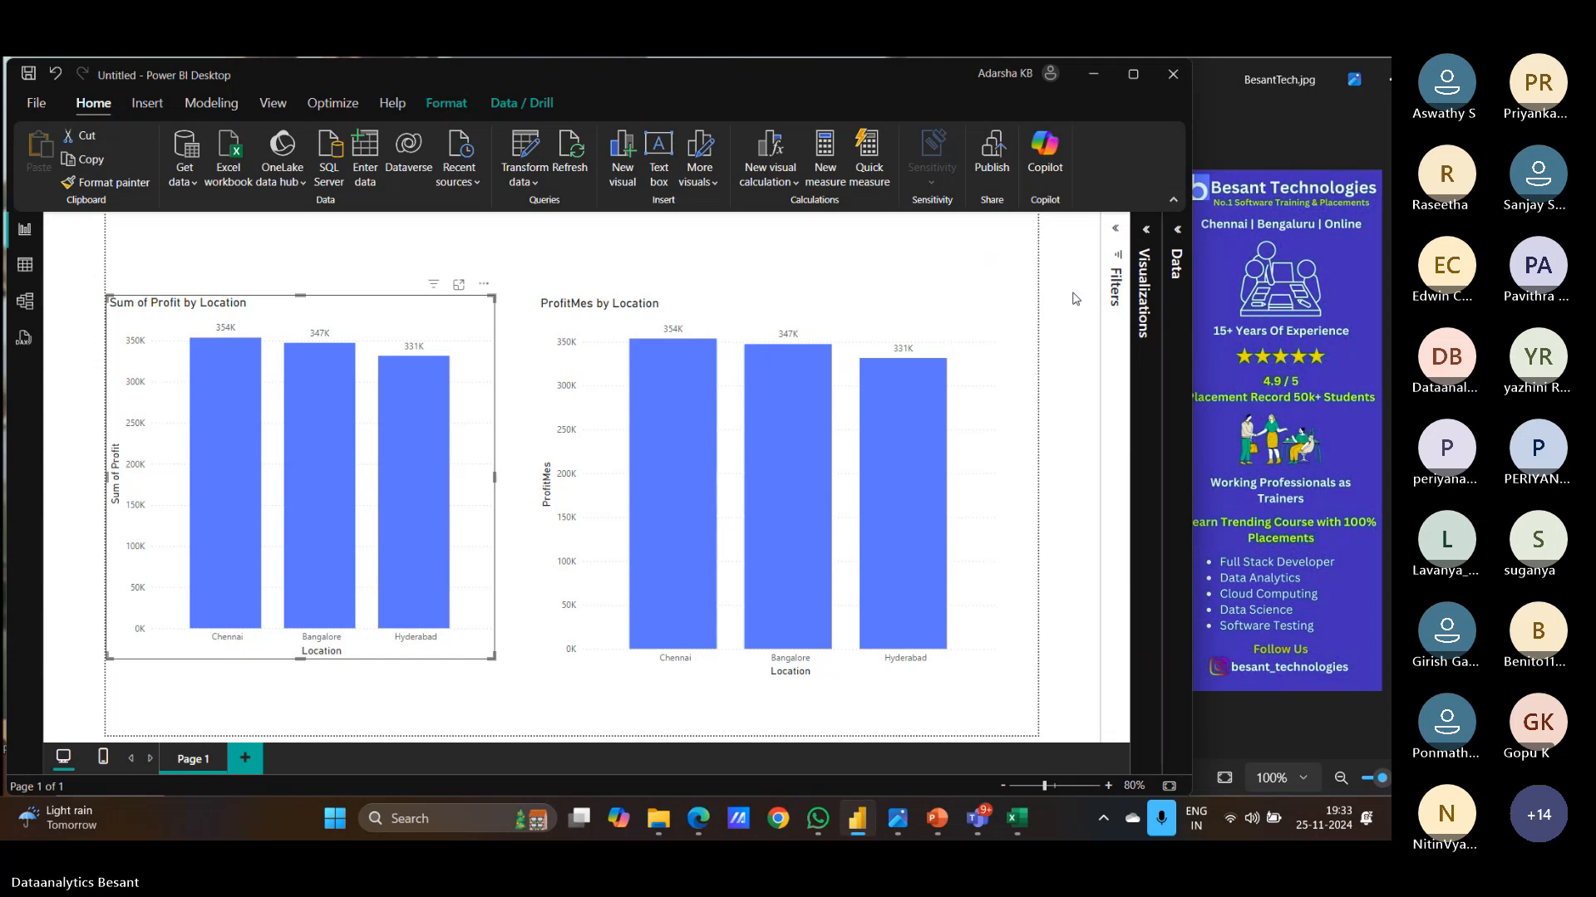
pyautogui.moveTo(1044, 785); pyautogui.dragTo(1058, 787)
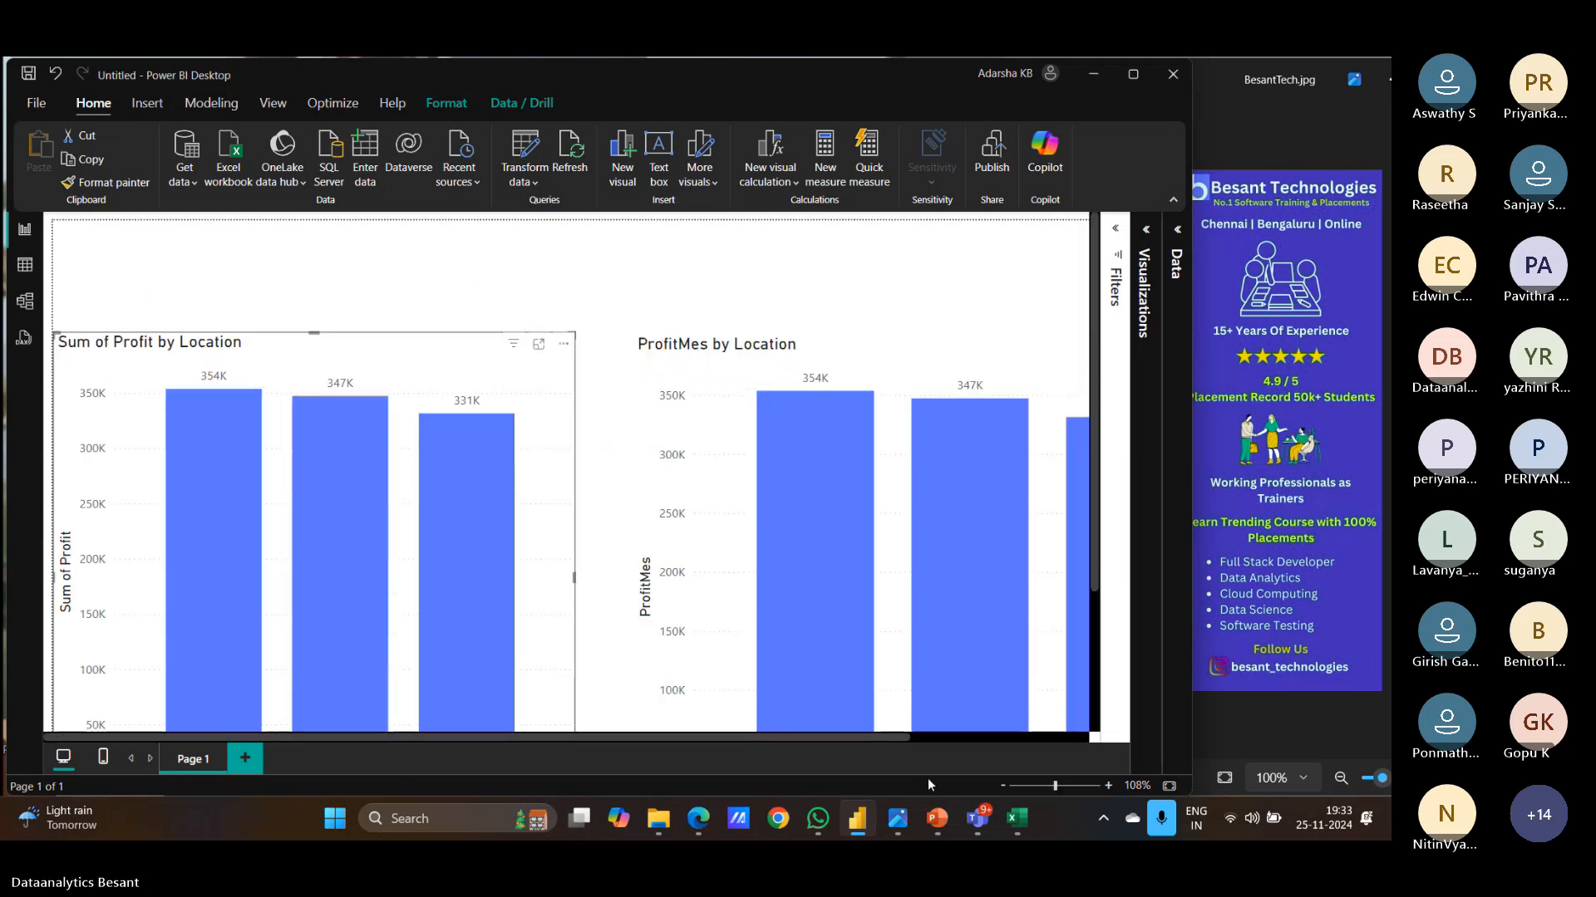
pyautogui.moveTo(876, 736); pyautogui.dragTo(955, 754)
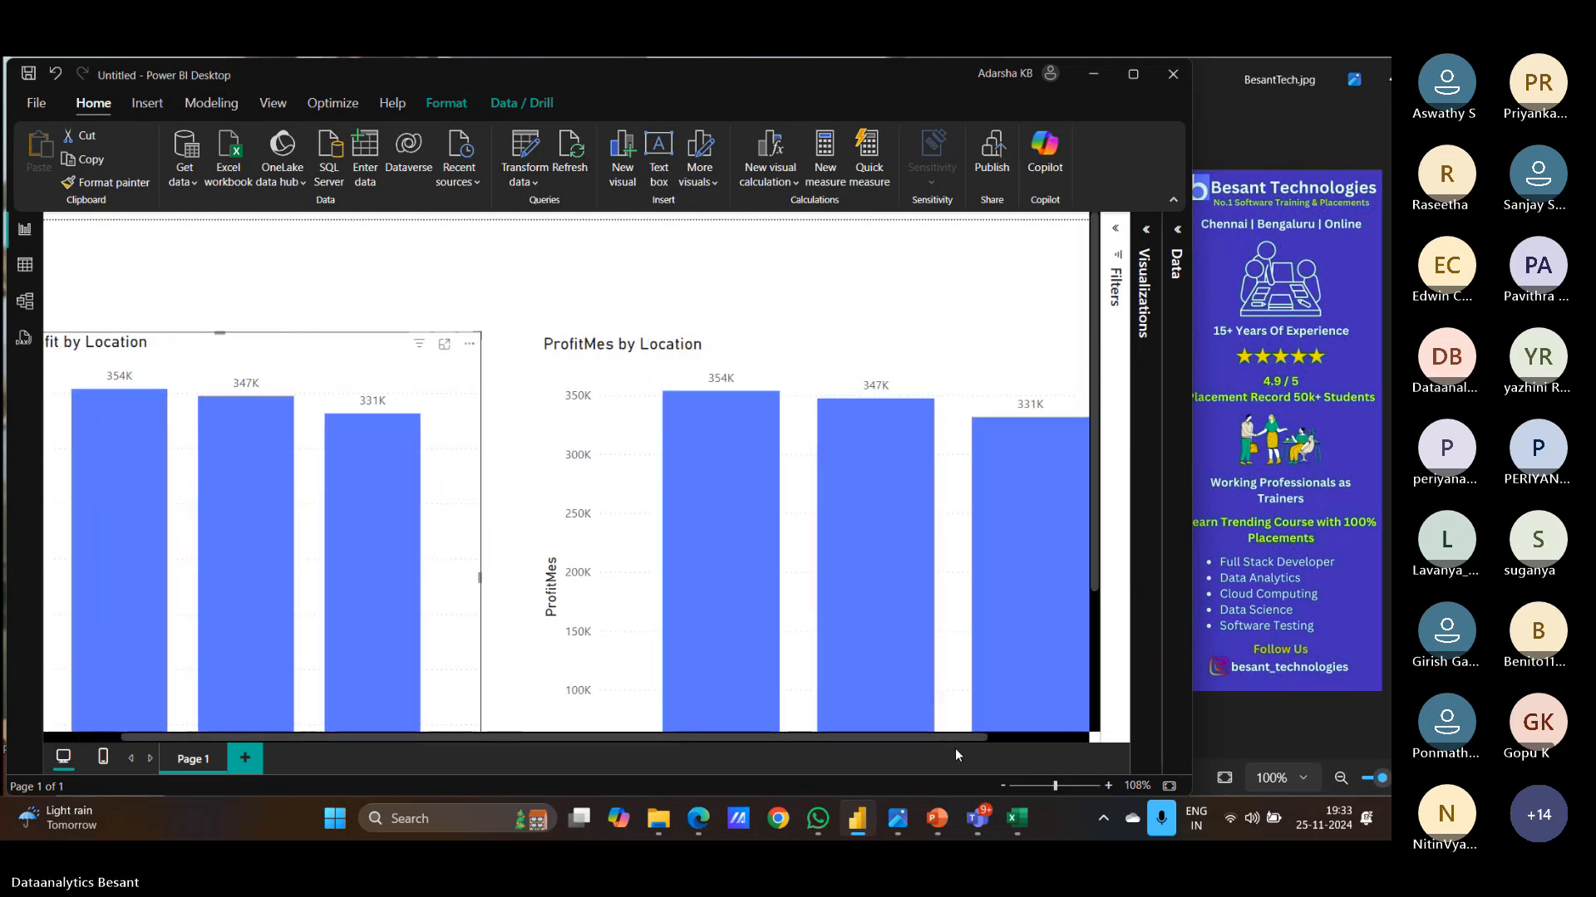
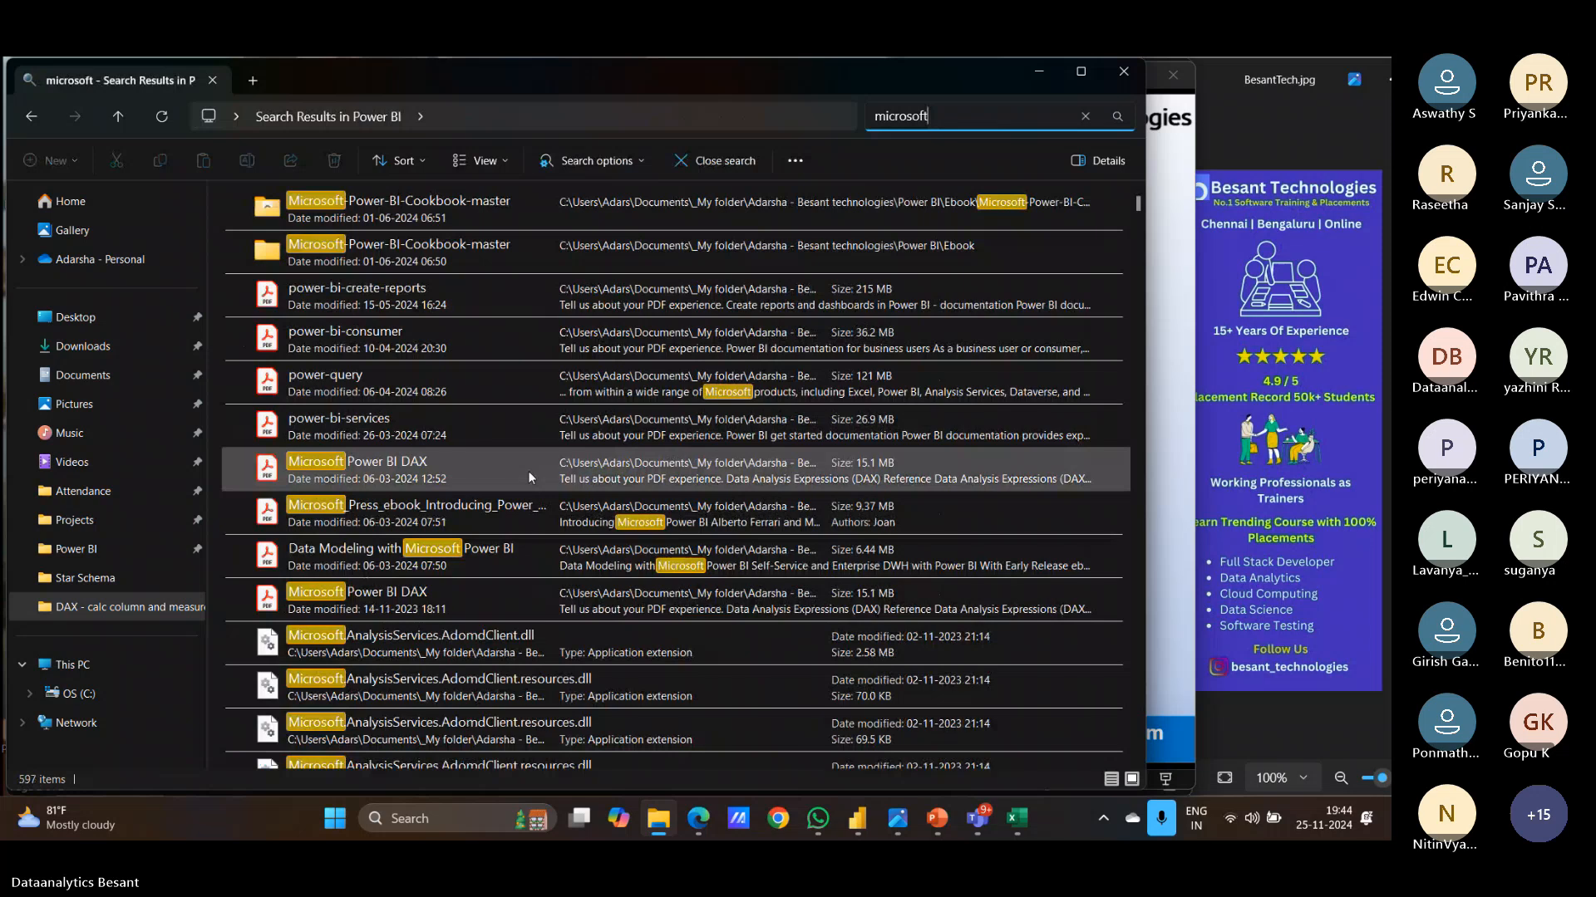
# Step: Open the Microsoft Power BI DAX PDF from the file search results, maximize its window, and skim ahead in the reference
pyautogui.doubleClick(530, 477)
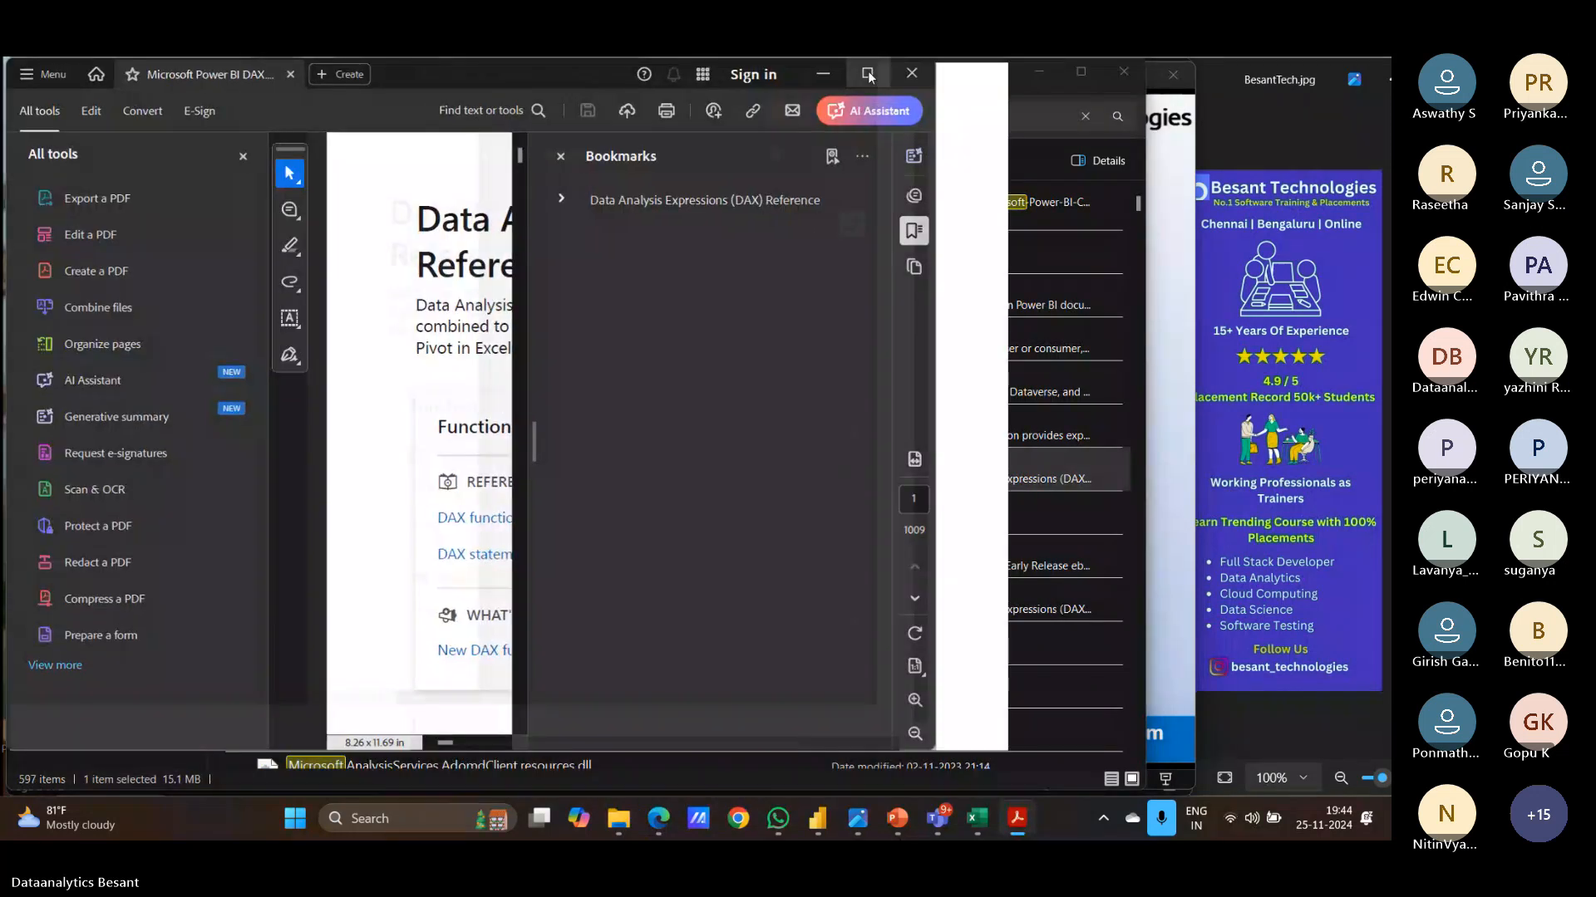
pyautogui.click(868, 72)
pyautogui.click(1017, 155)
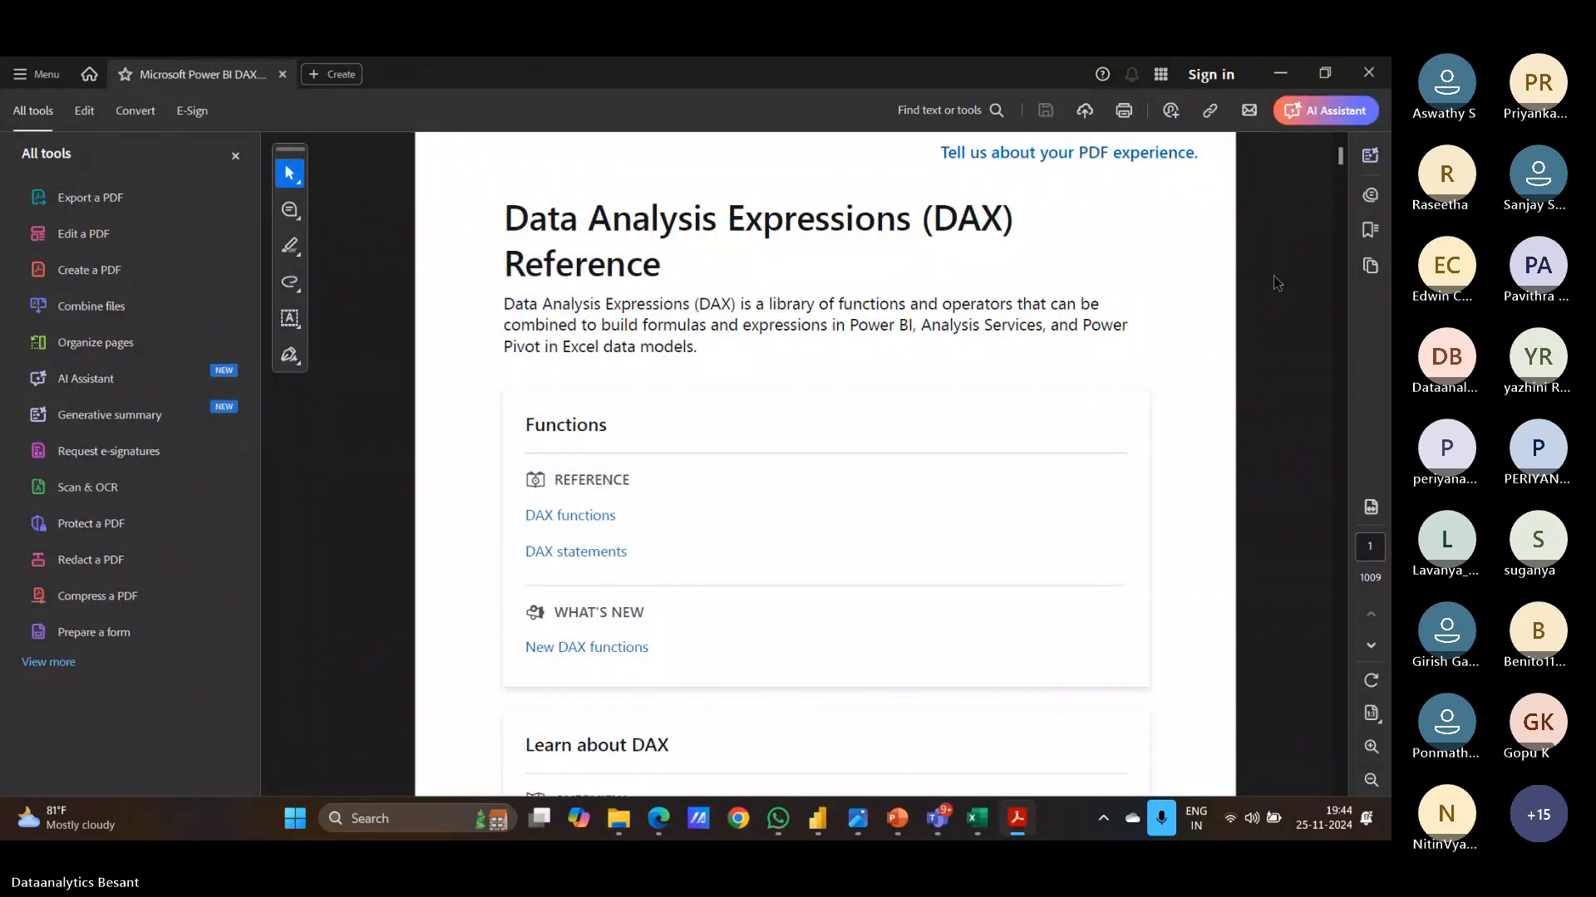
pyautogui.moveTo(1338, 171); pyautogui.dragTo(1338, 197)
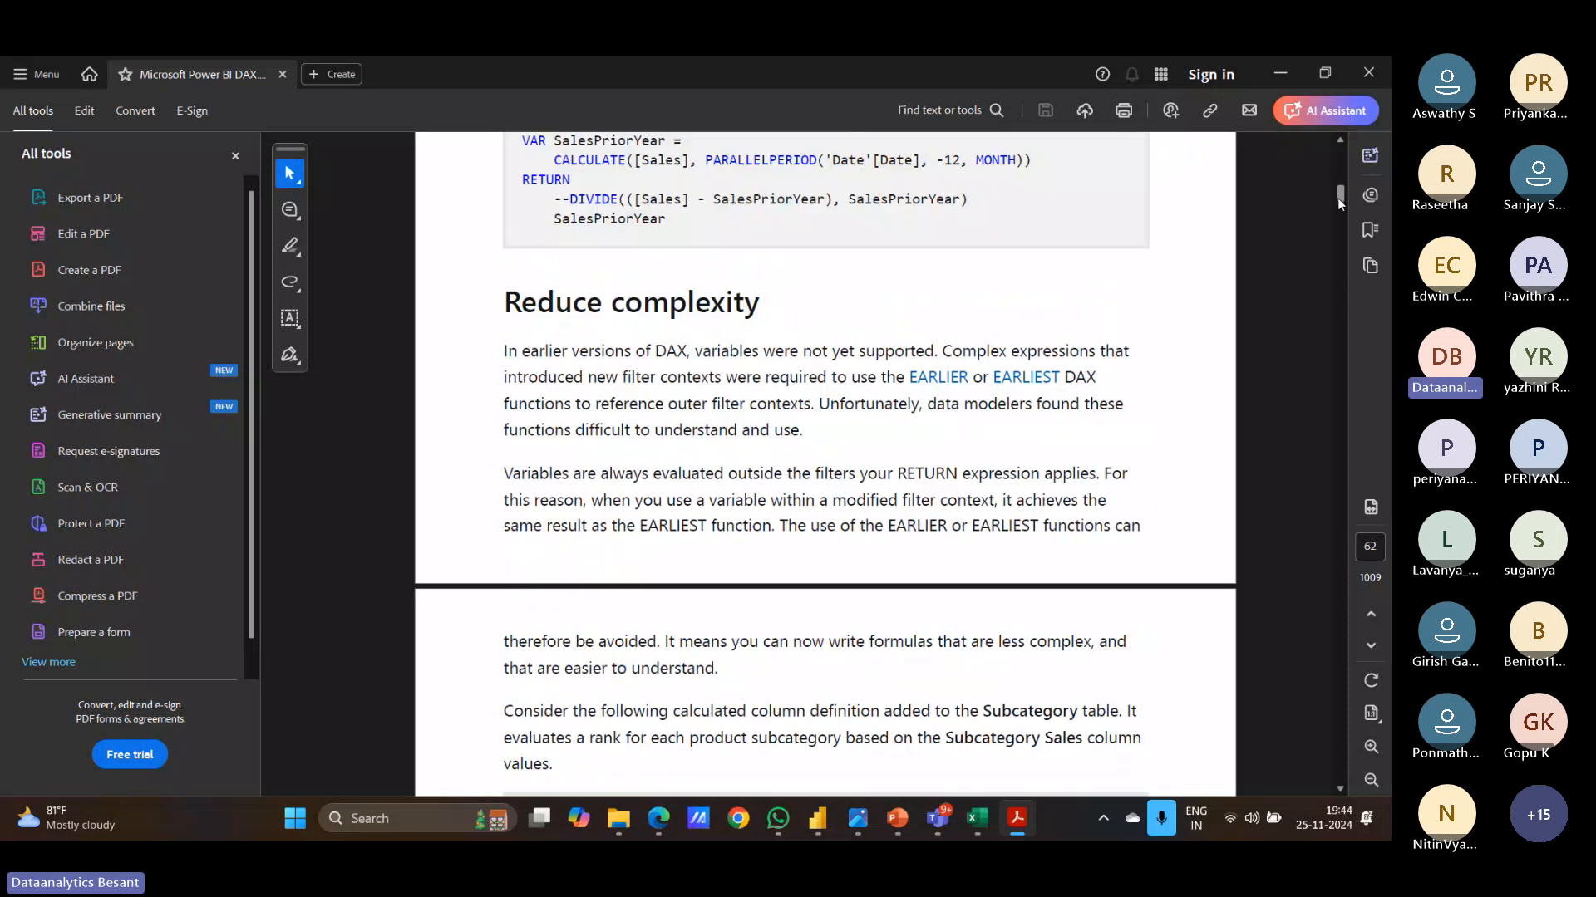
# Step: Search the DAX reference for SUM, follow the aggregation functions list to the SUMX page, and close the search
pyautogui.hotkey('ctrl', 'f')
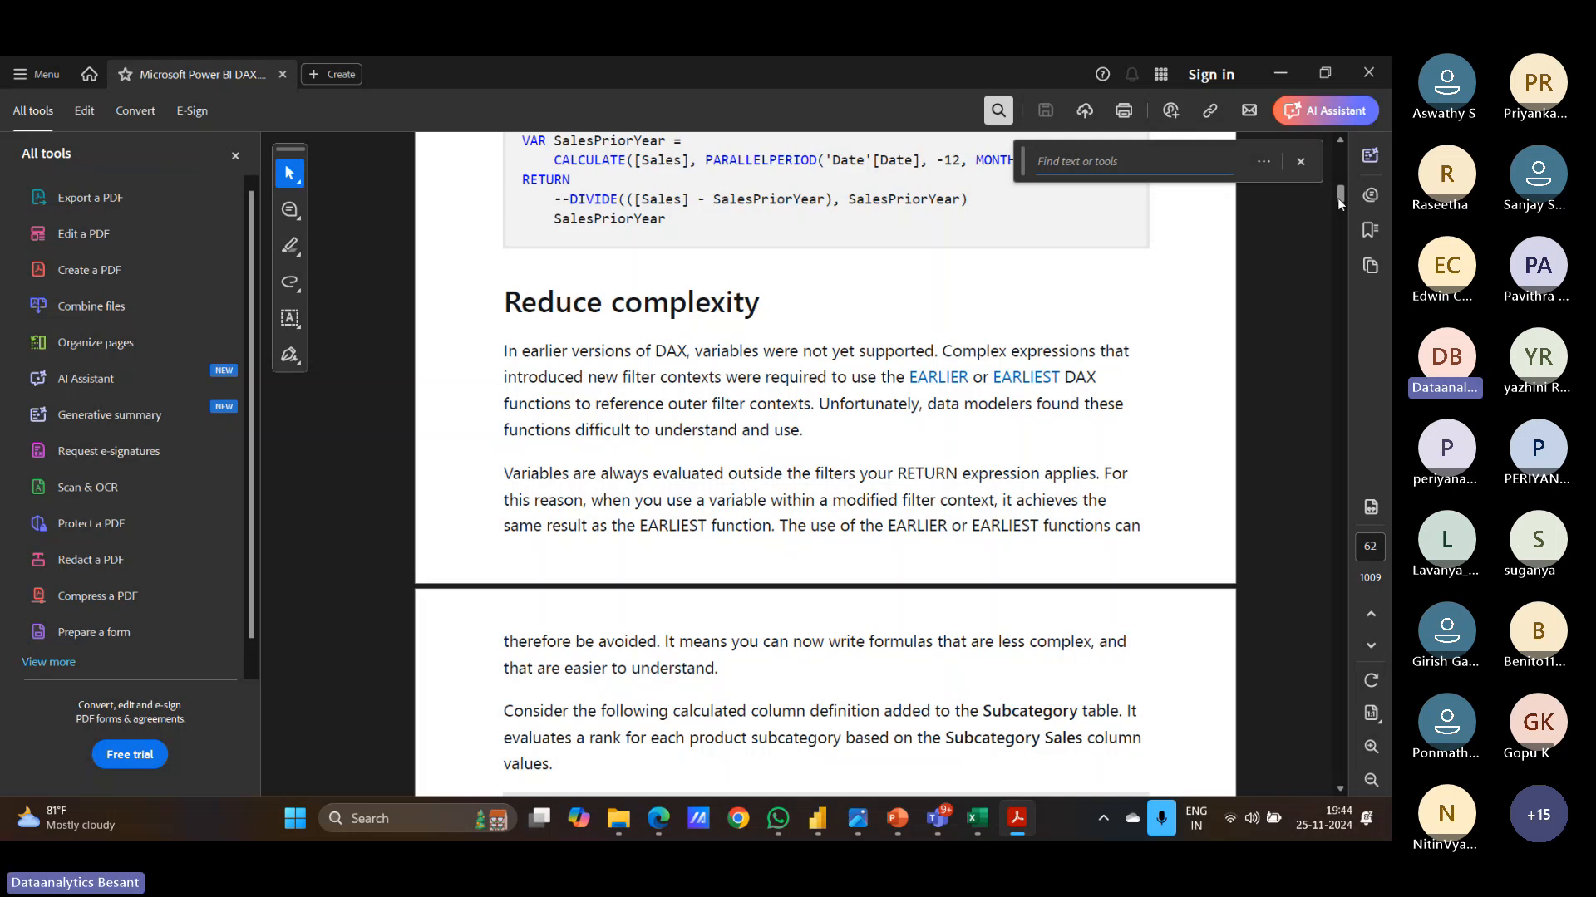
pyautogui.write('sUM')
pyautogui.press('Return')
pyautogui.press('Return')
pyautogui.press('Return')
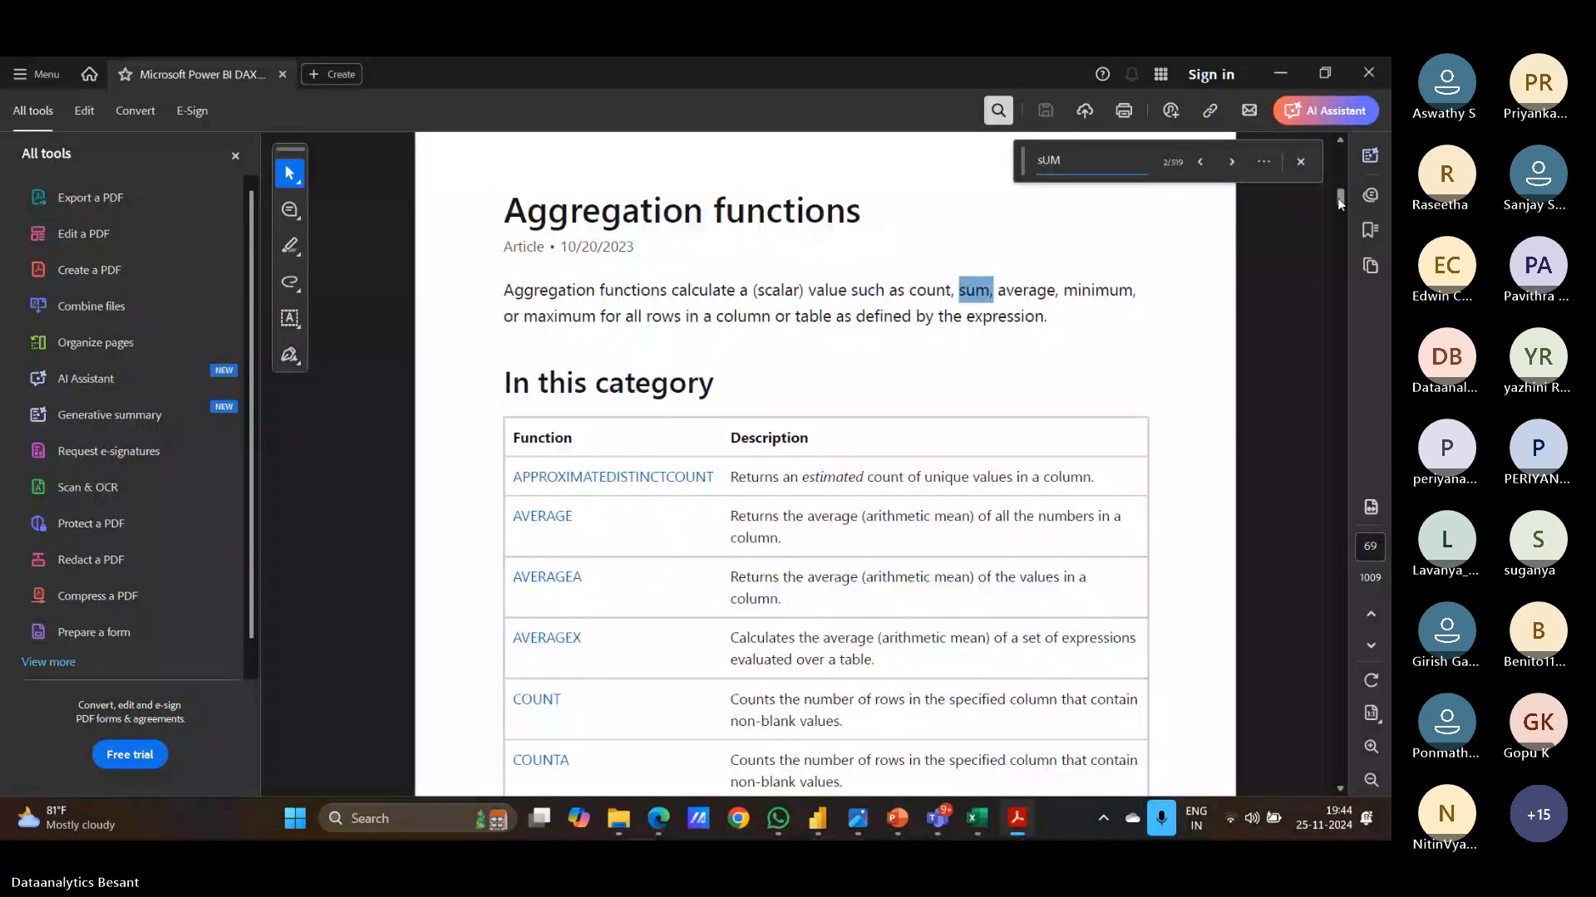
pyautogui.click(534, 615)
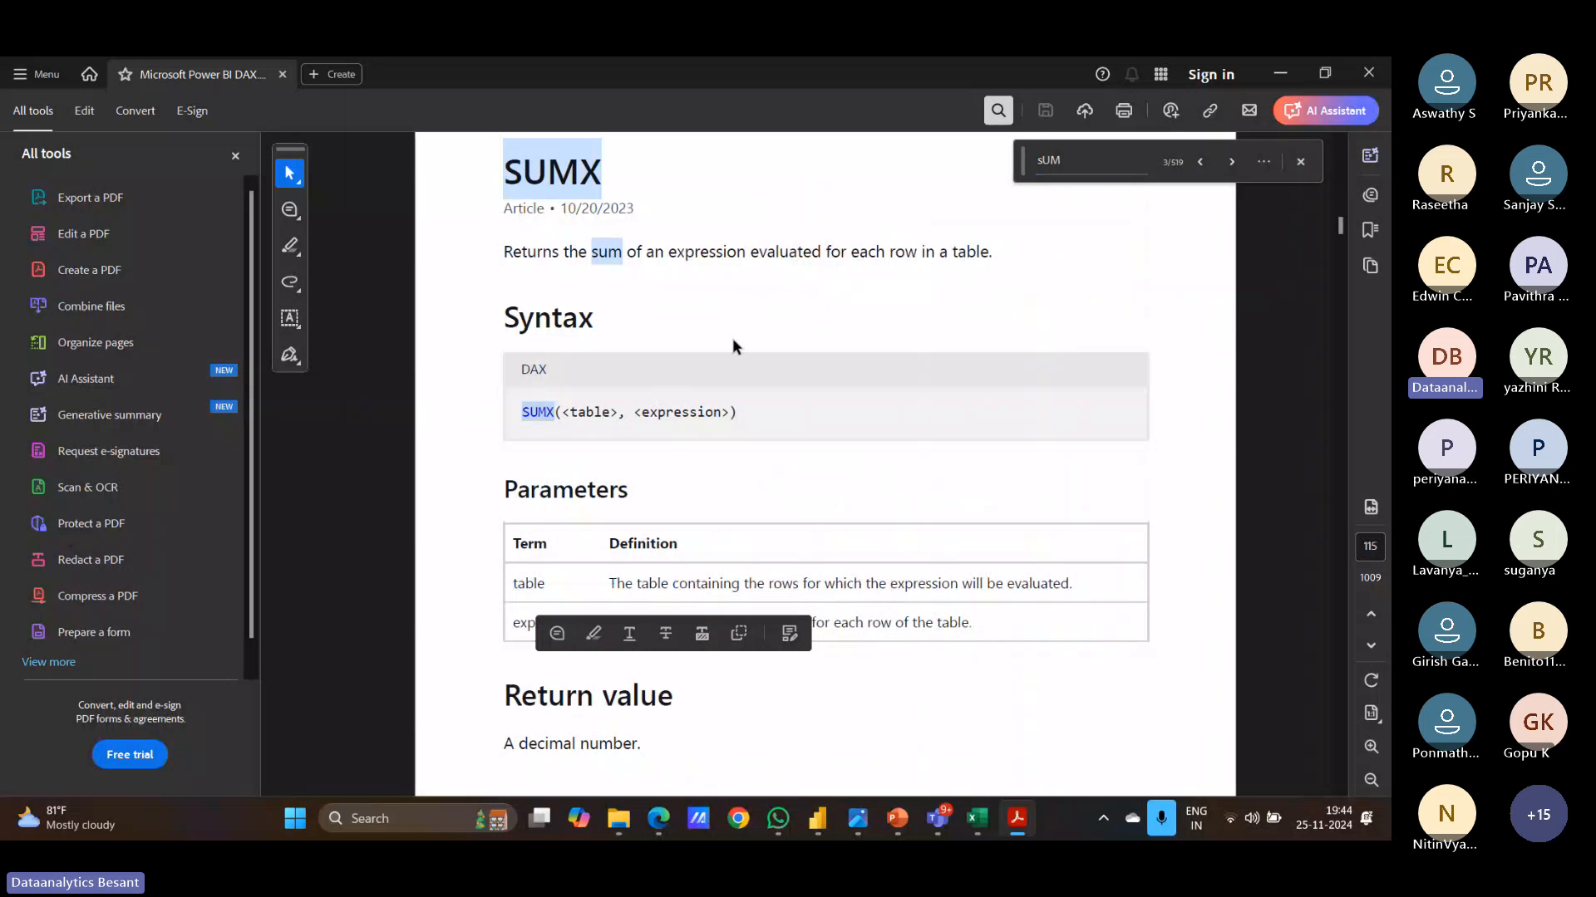
pyautogui.click(1300, 161)
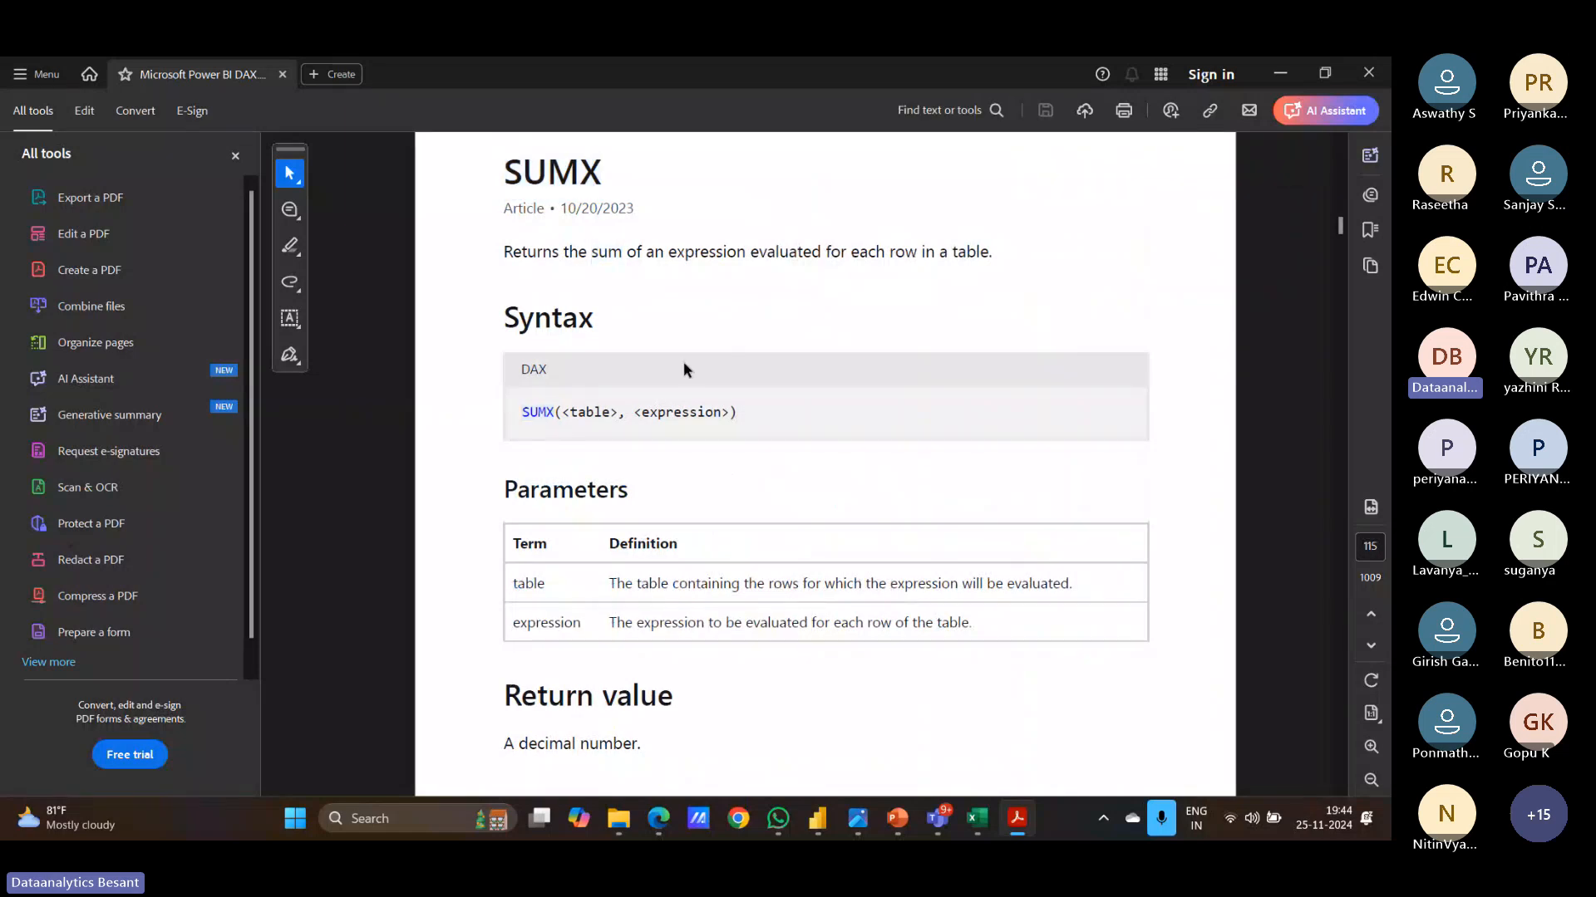
# Step: Examine the SUMX page, highlighting the syntax and the example formula that filters InternetSales and sums Freight
pyautogui.moveTo(521, 166); pyautogui.dragTo(637, 181)
pyautogui.moveTo(521, 412); pyautogui.dragTo(737, 418)
pyautogui.scroll(-2, 665, 536)
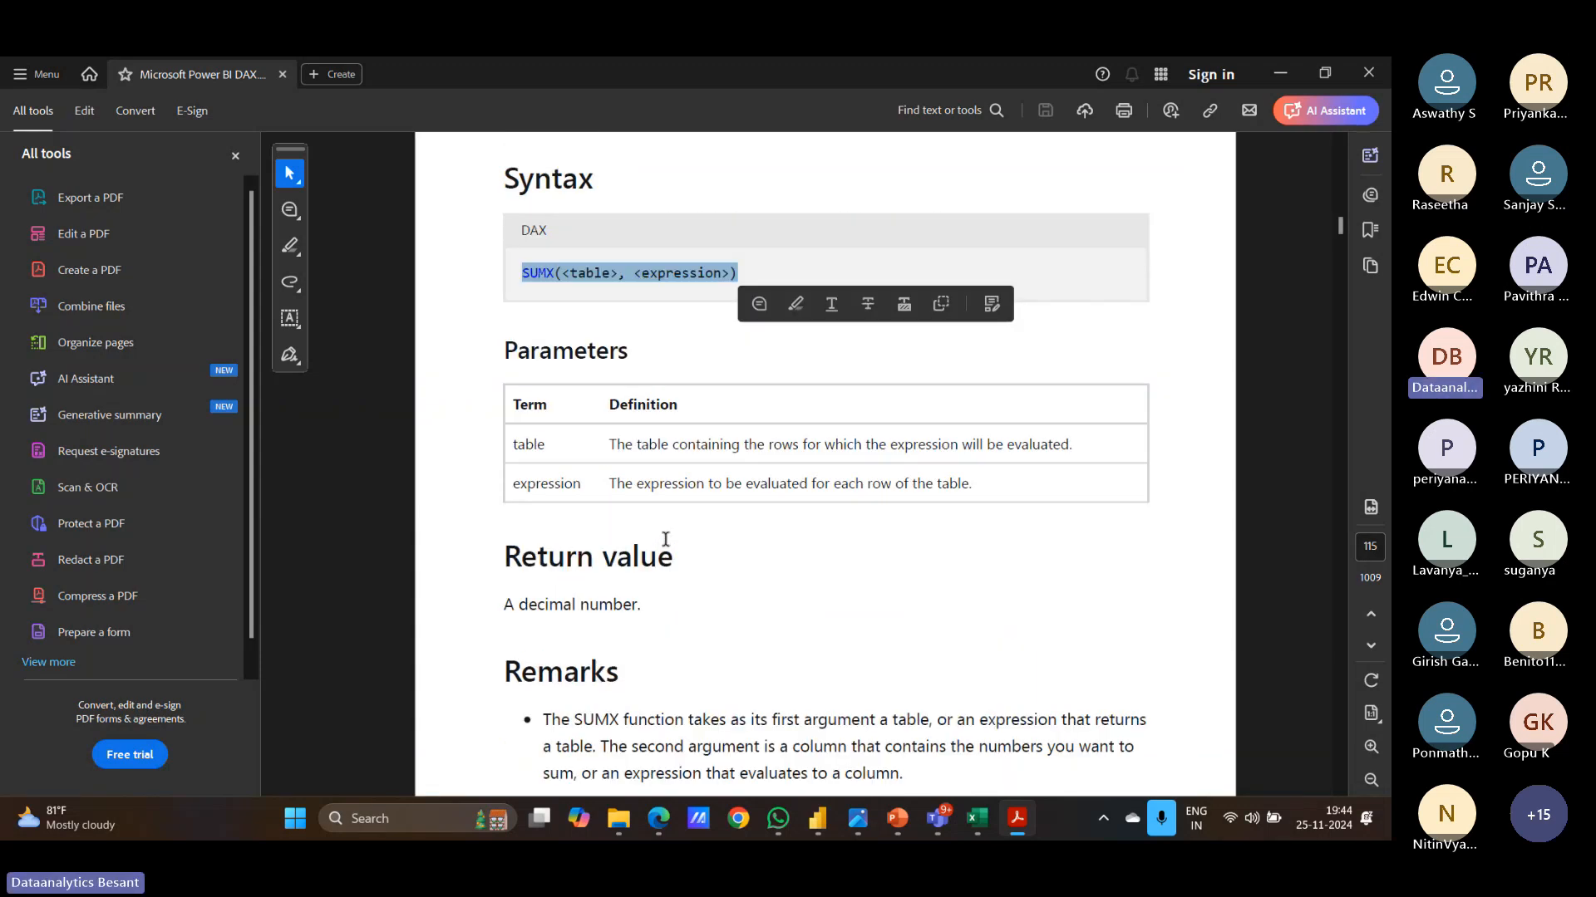
pyautogui.scroll(-10, 665, 539)
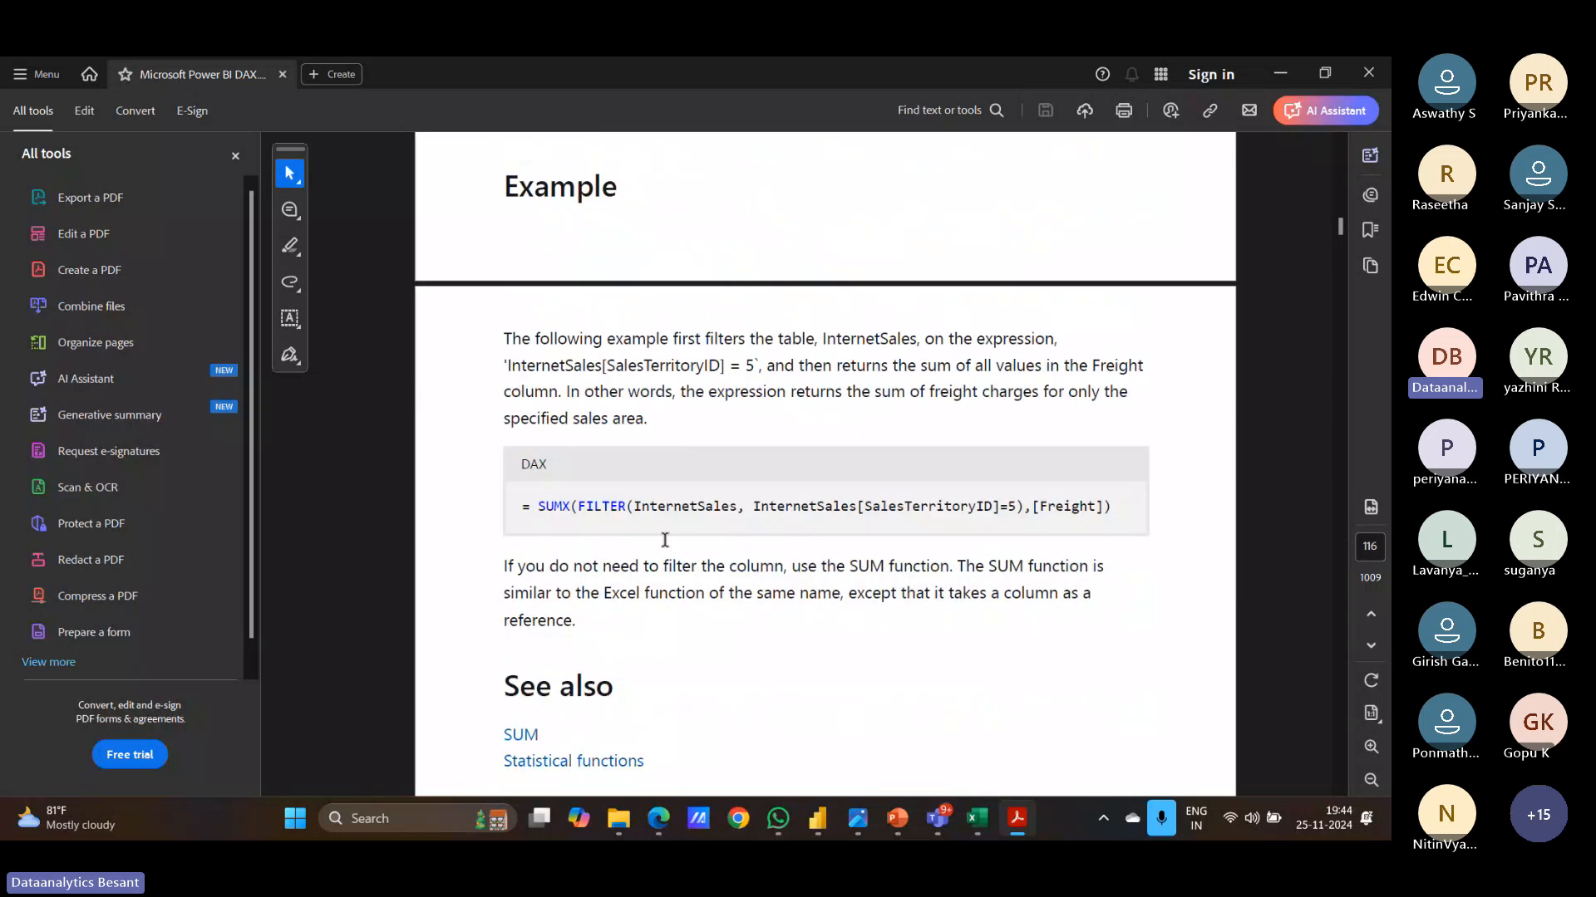
pyautogui.doubleClick(586, 511)
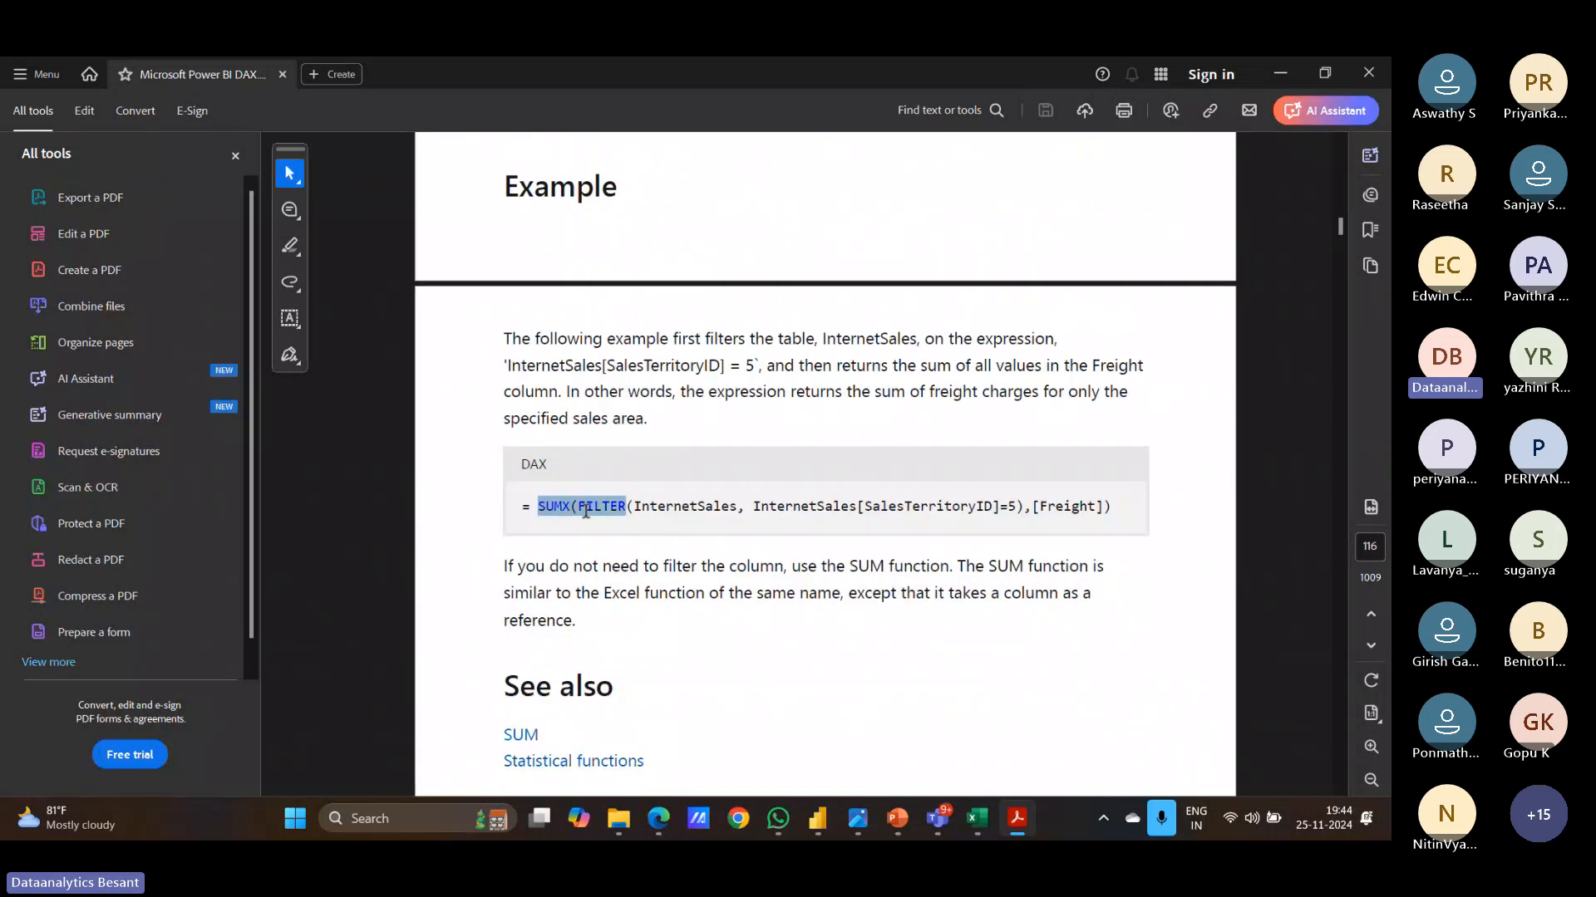
pyautogui.moveTo(585, 511); pyautogui.dragTo(1088, 512)
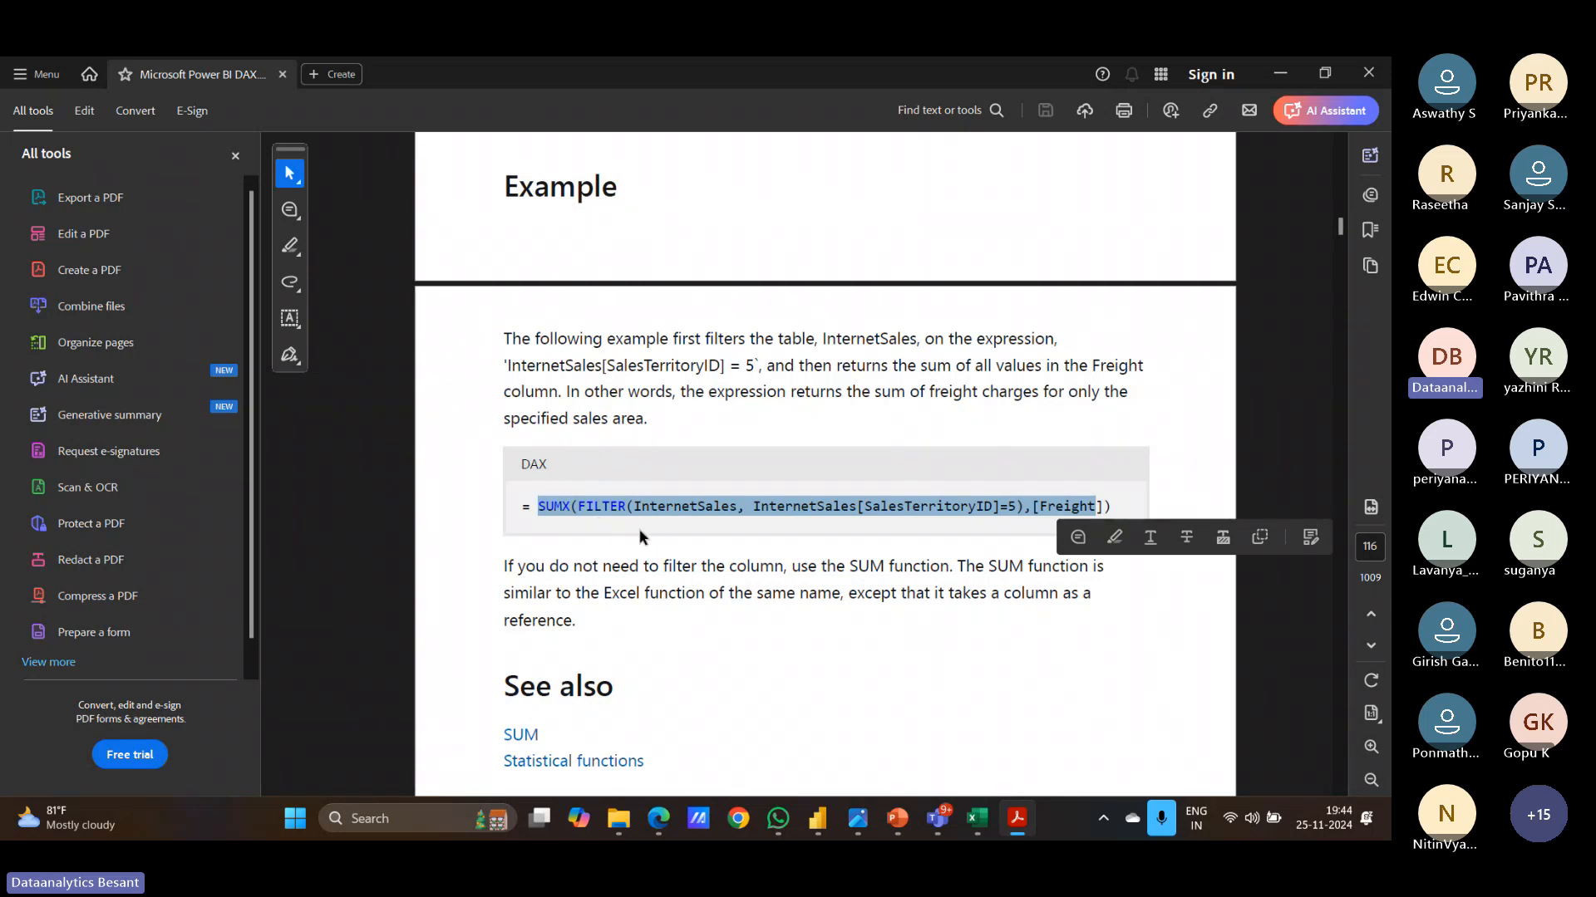
# Step: Continue to the date and time functions list, open the CALENDAR page, and highlight its syntax with start and end dates
pyautogui.scroll(-2, 640, 531)
pyautogui.scroll(-1, 640, 531)
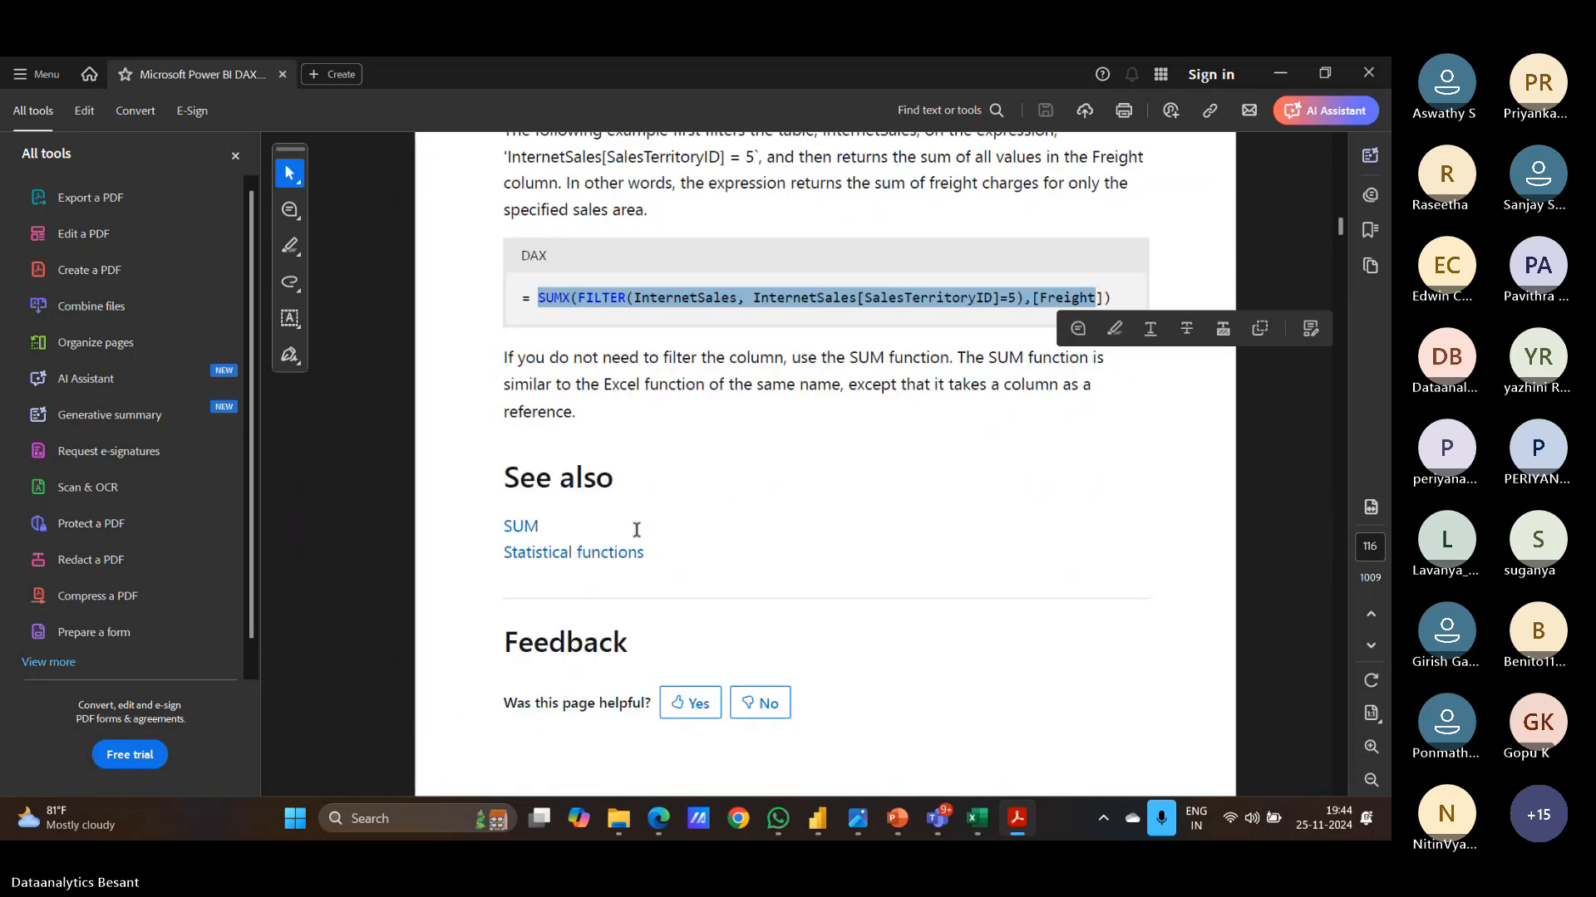
pyautogui.scroll(-2, 573, 544)
pyautogui.scroll(-10, 623, 555)
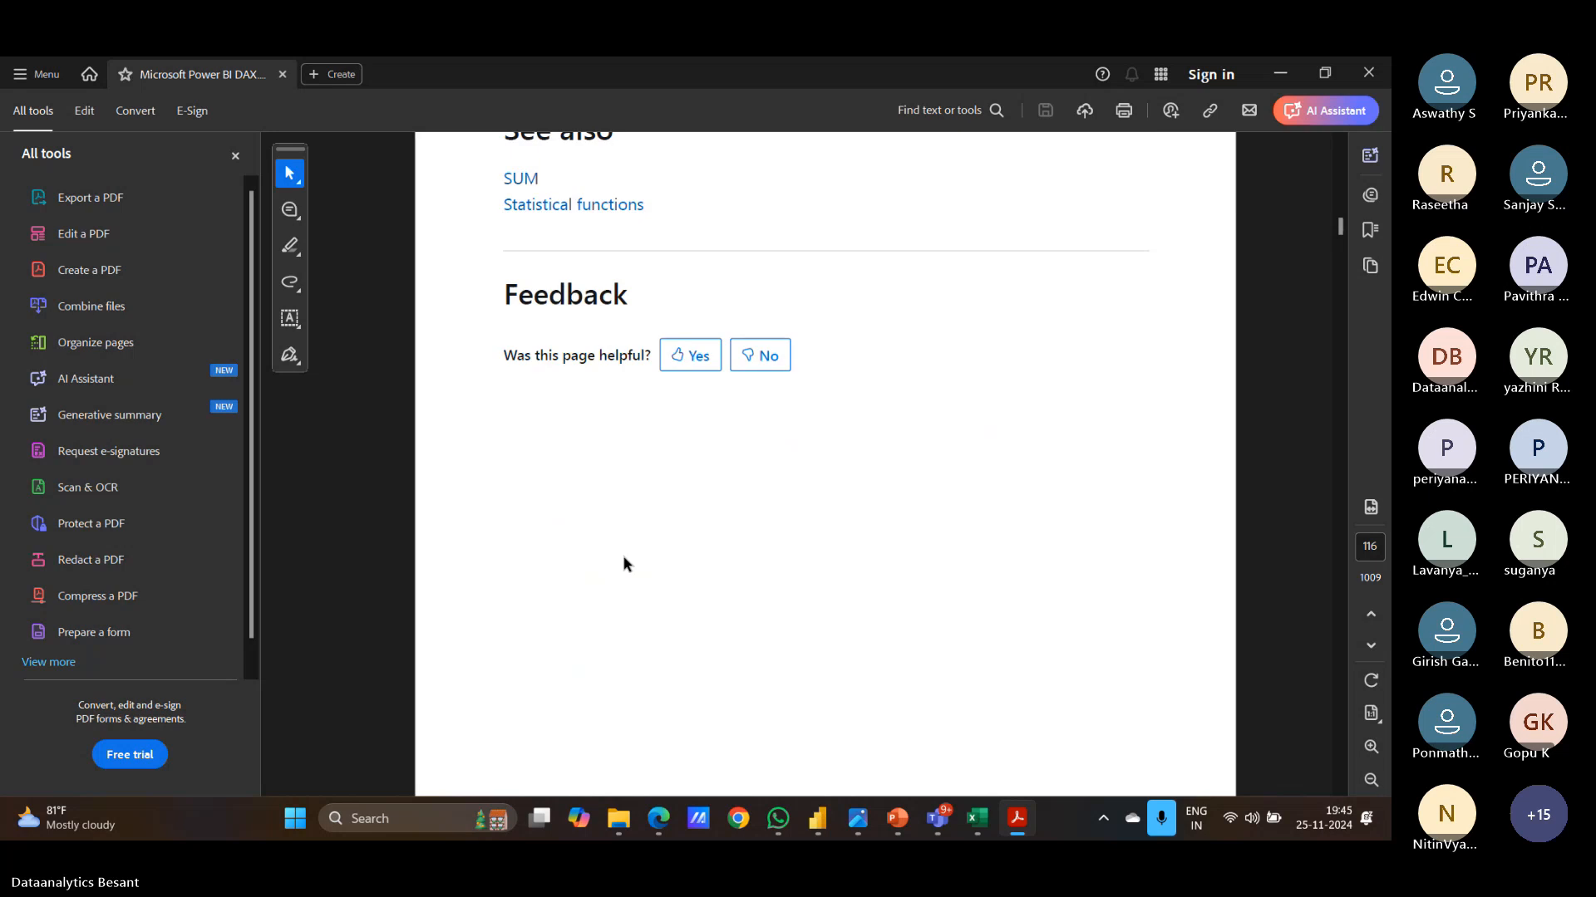
pyautogui.scroll(-4, 618, 553)
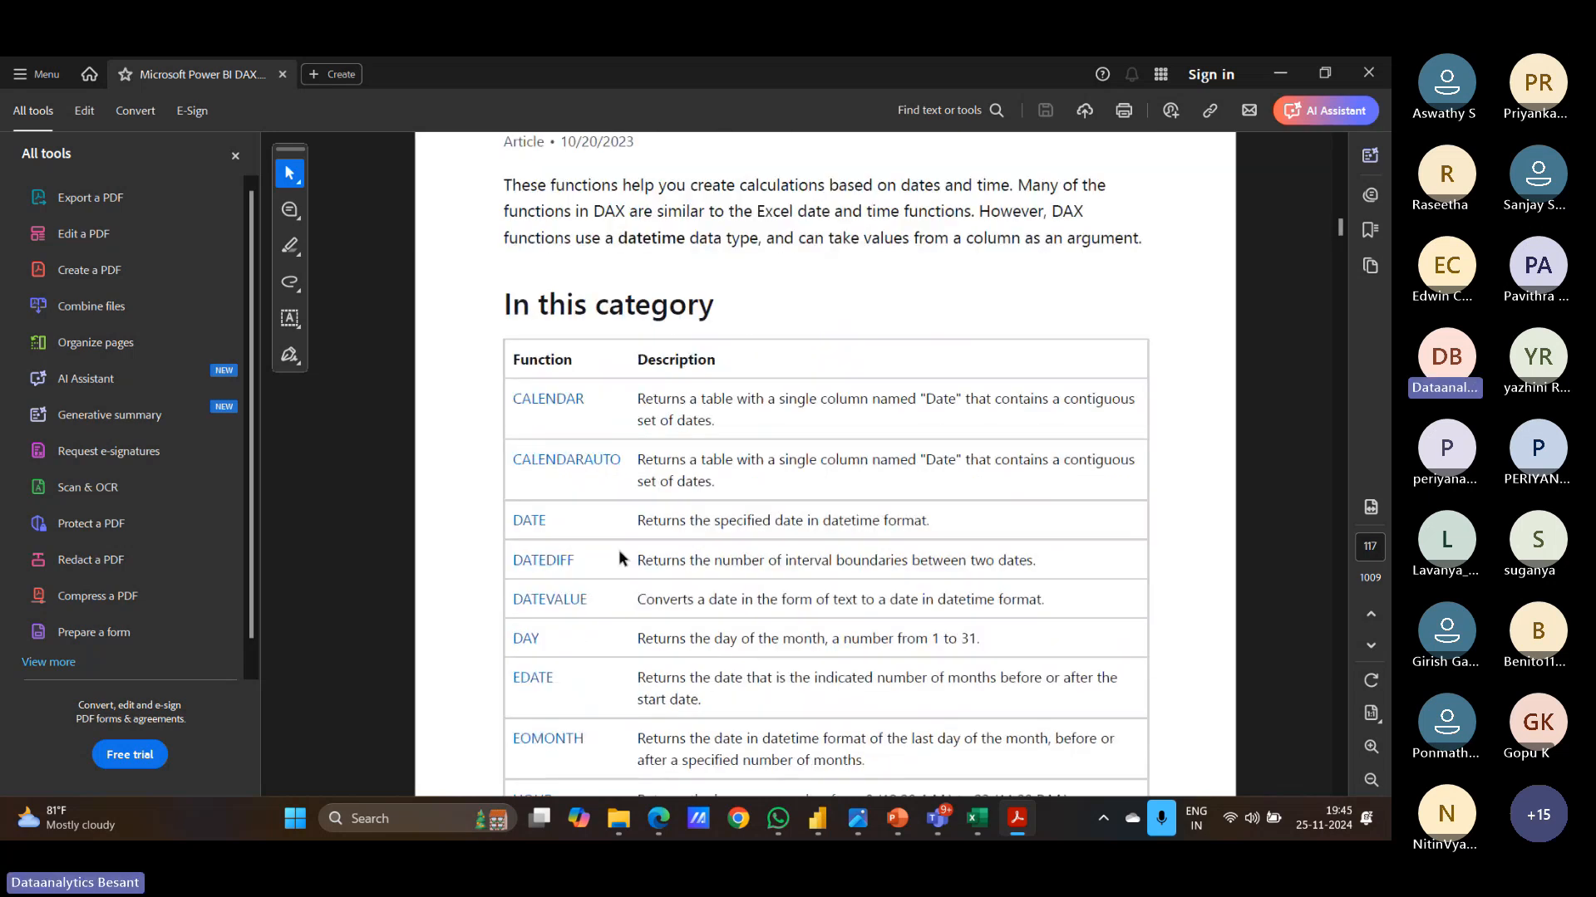
pyautogui.click(566, 403)
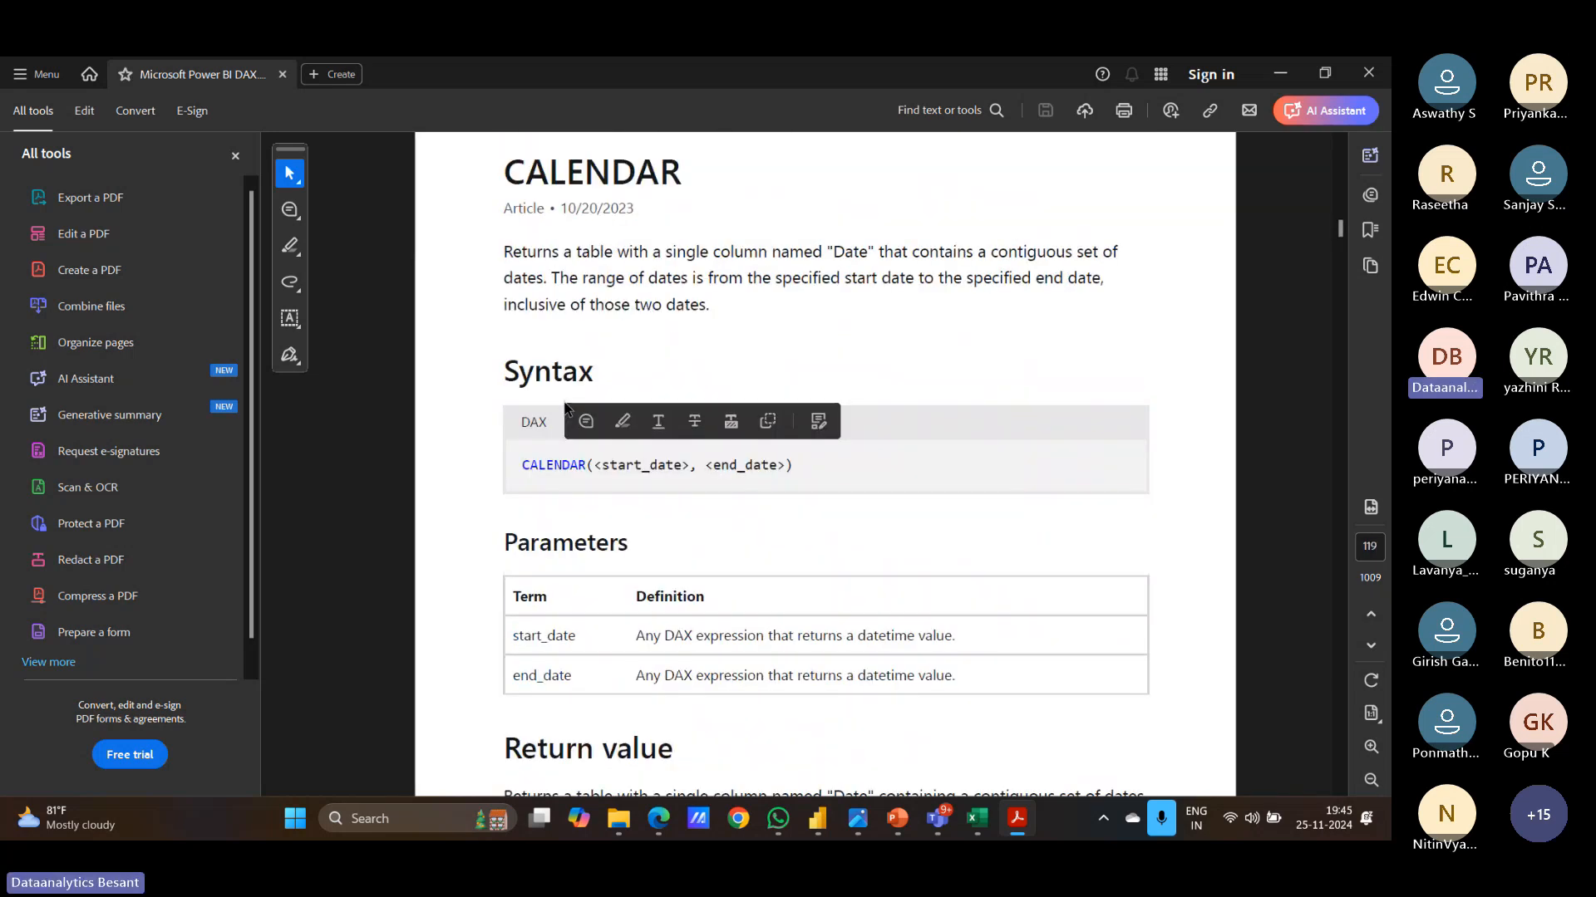
pyautogui.click(526, 466)
pyautogui.moveTo(526, 465); pyautogui.dragTo(794, 467)
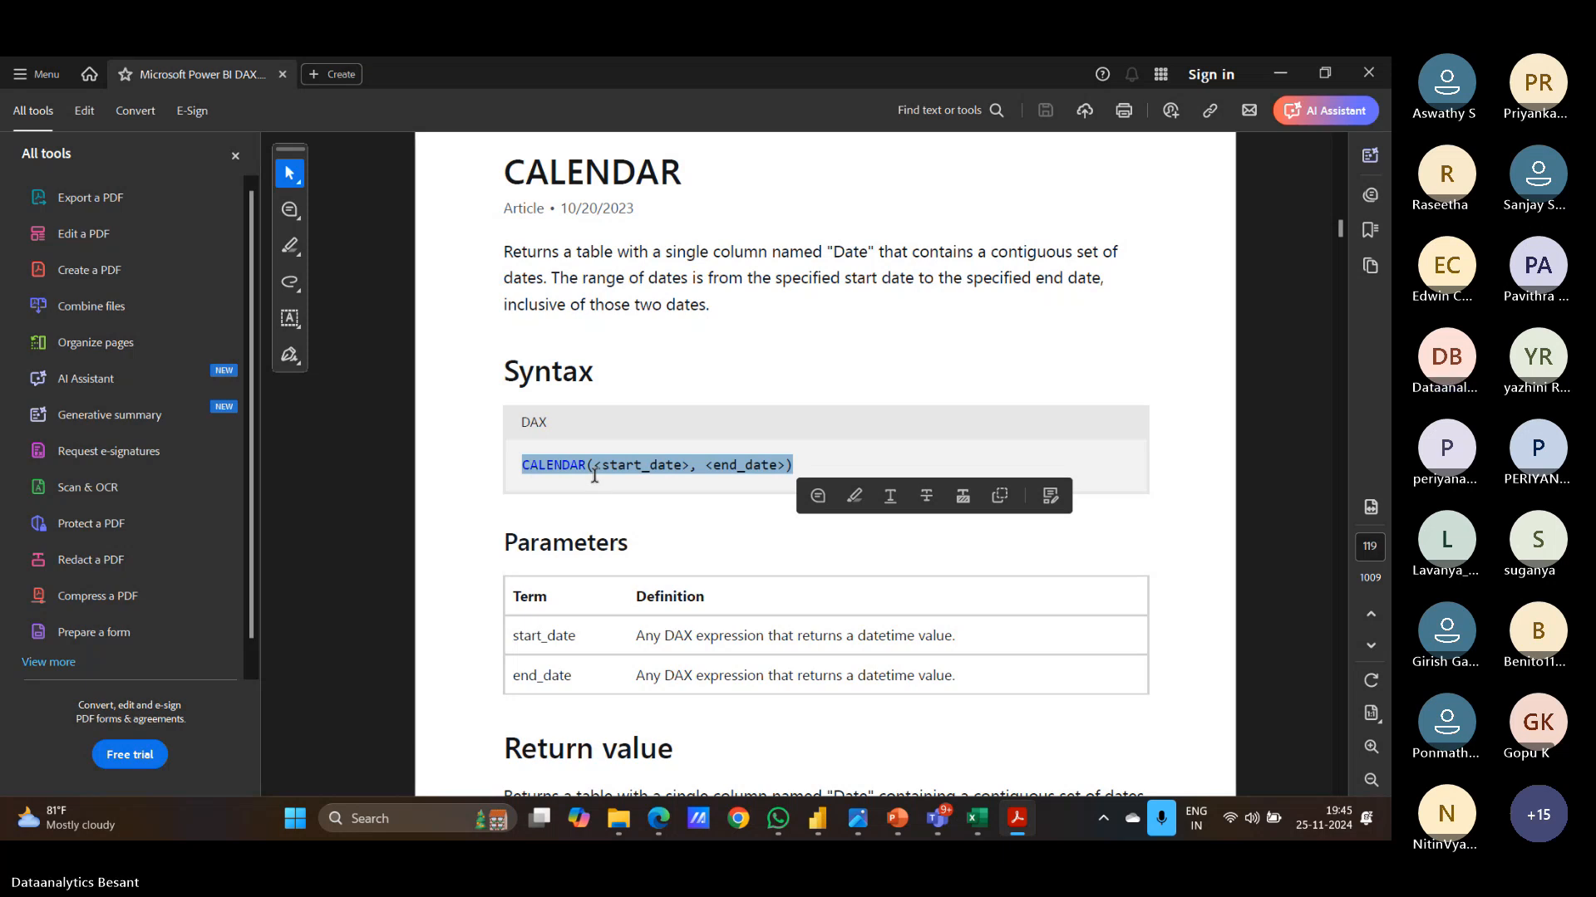
# Step: Read through the CALENDAR example formulas and the CALENDARAUTO page's syntax and example
pyautogui.scroll(-10, 594, 475)
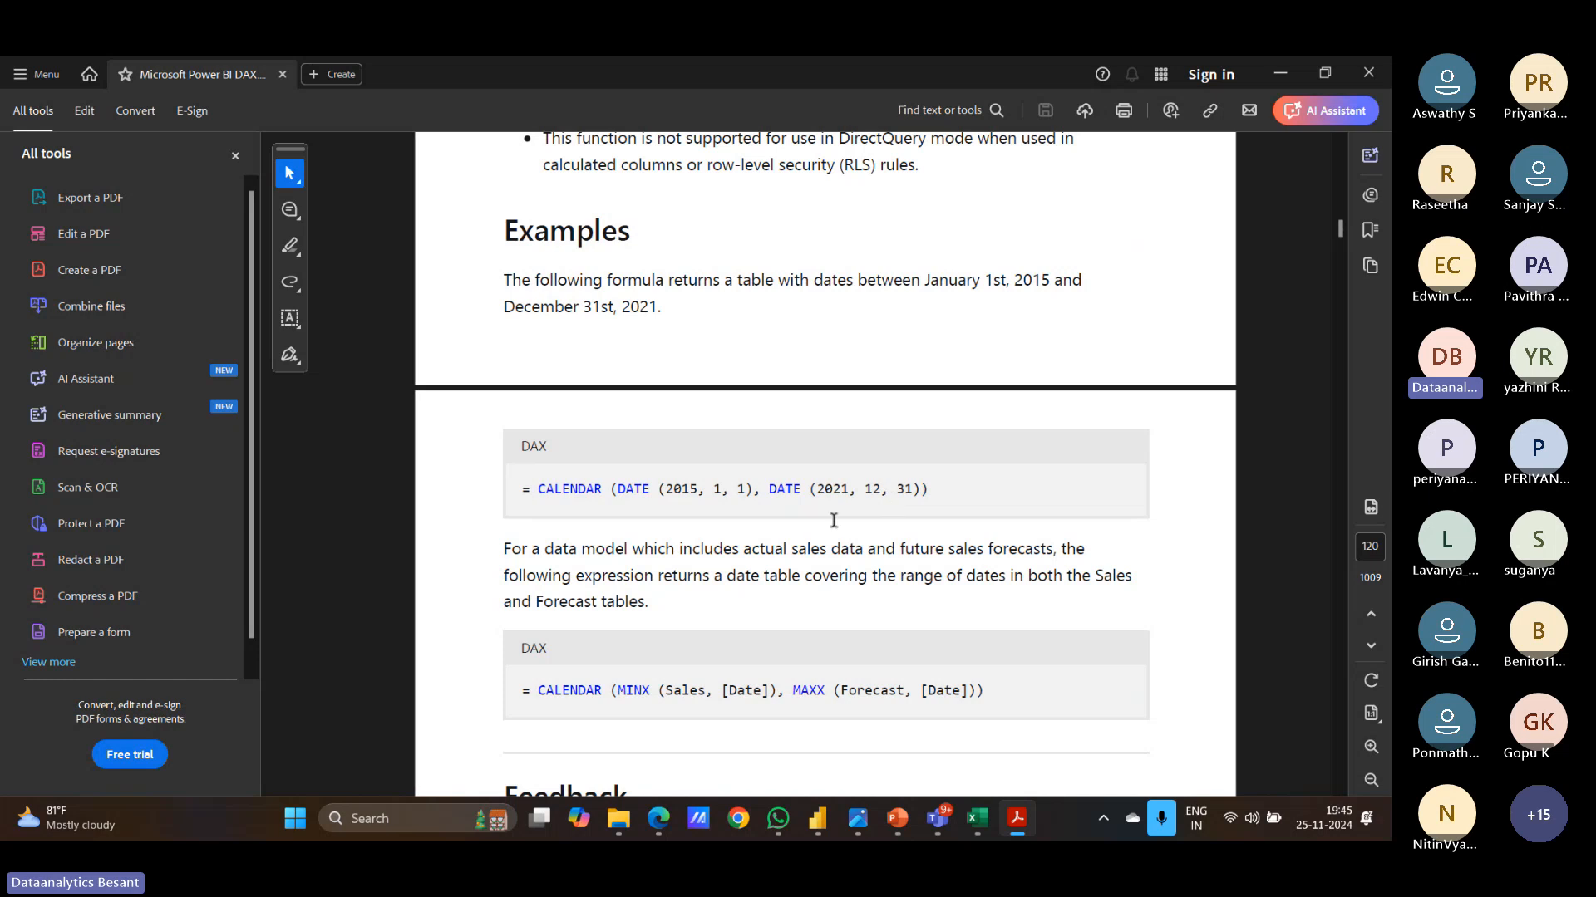
pyautogui.scroll(-3, 688, 595)
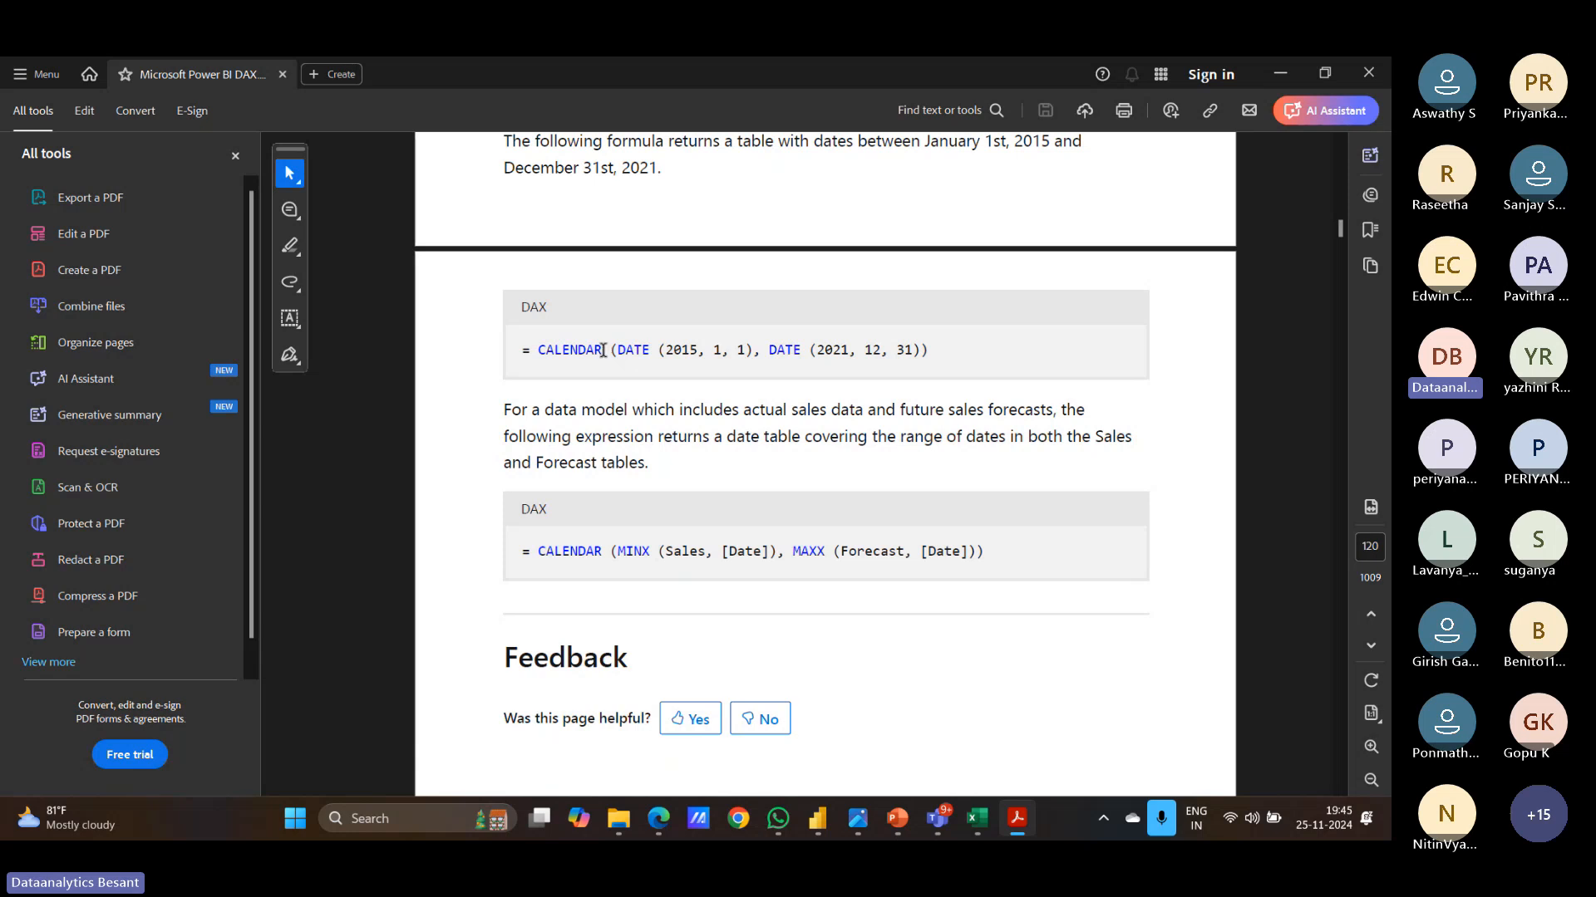
pyautogui.scroll(-10, 603, 349)
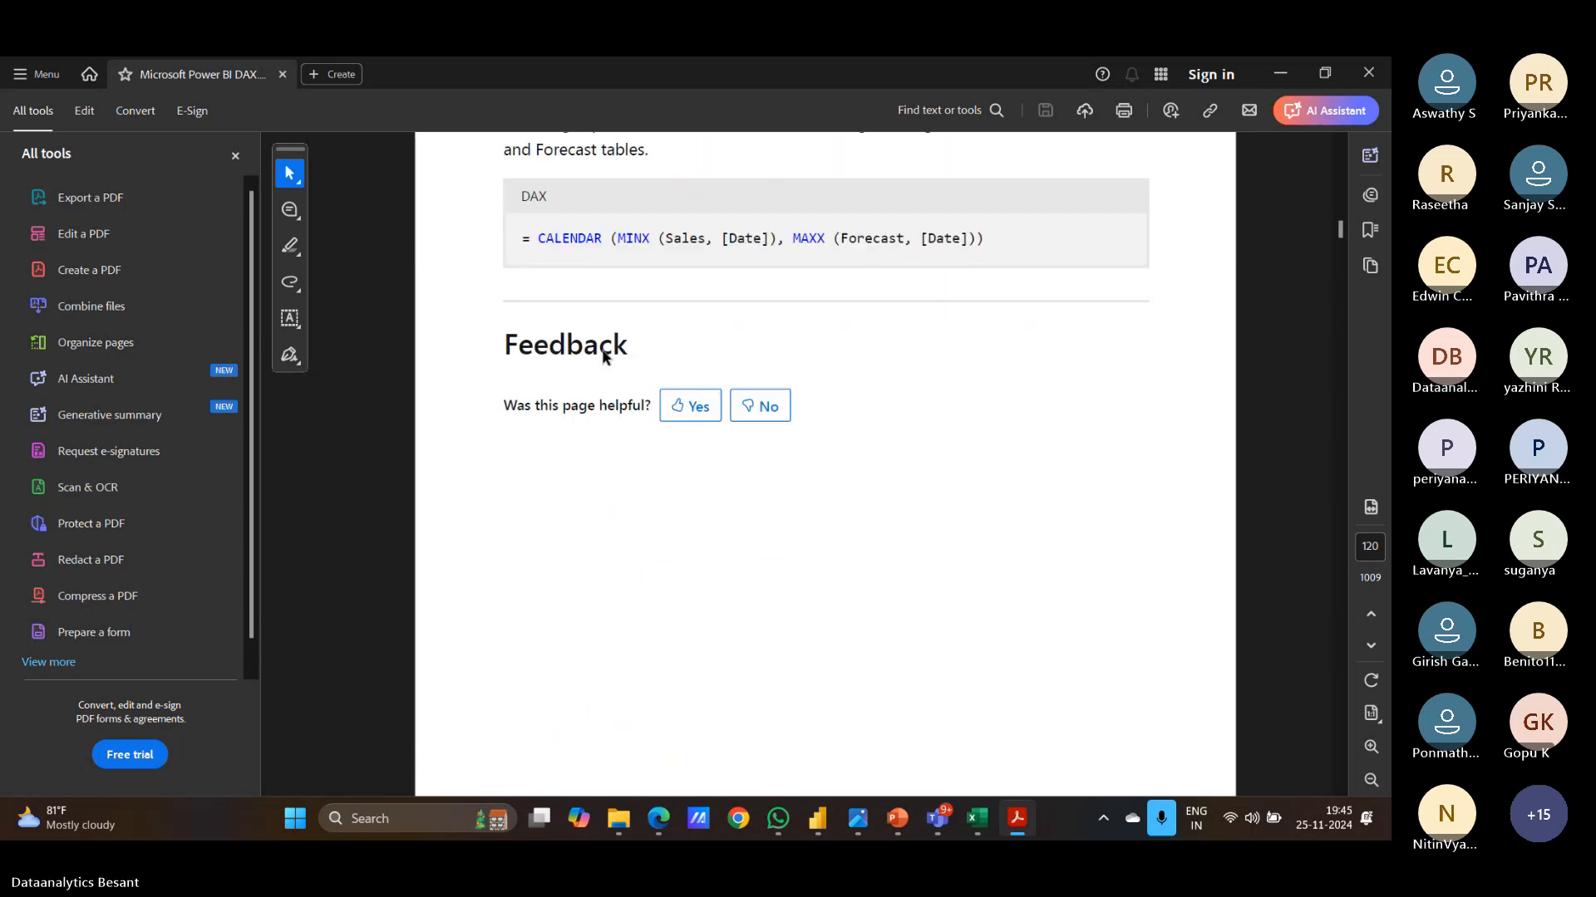
pyautogui.scroll(-10, 603, 351)
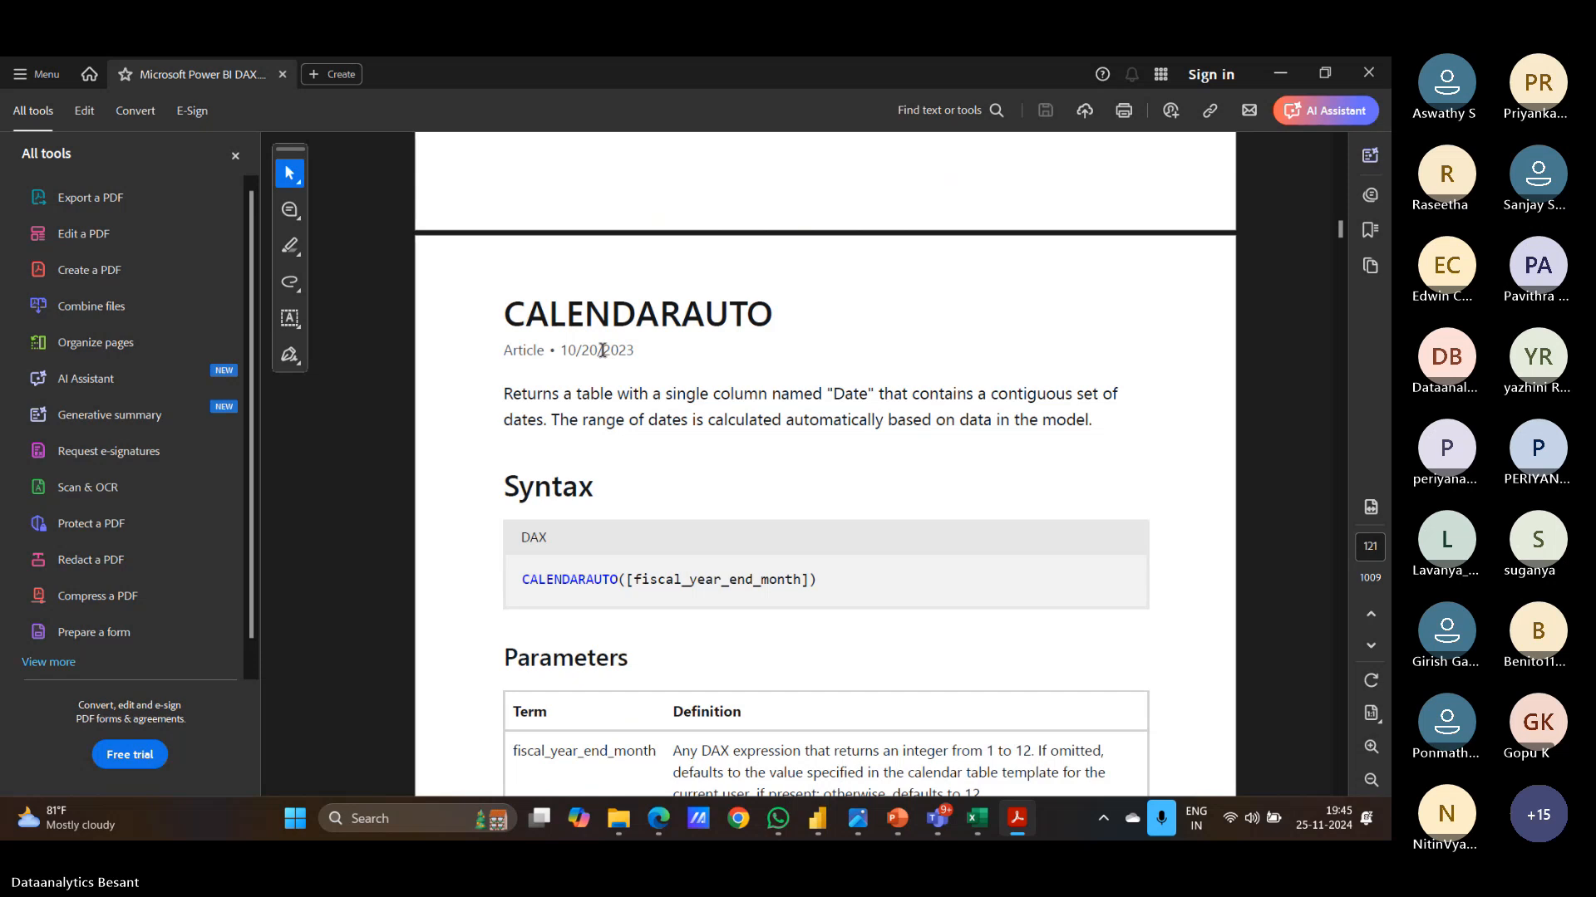
pyautogui.scroll(-10, 602, 356)
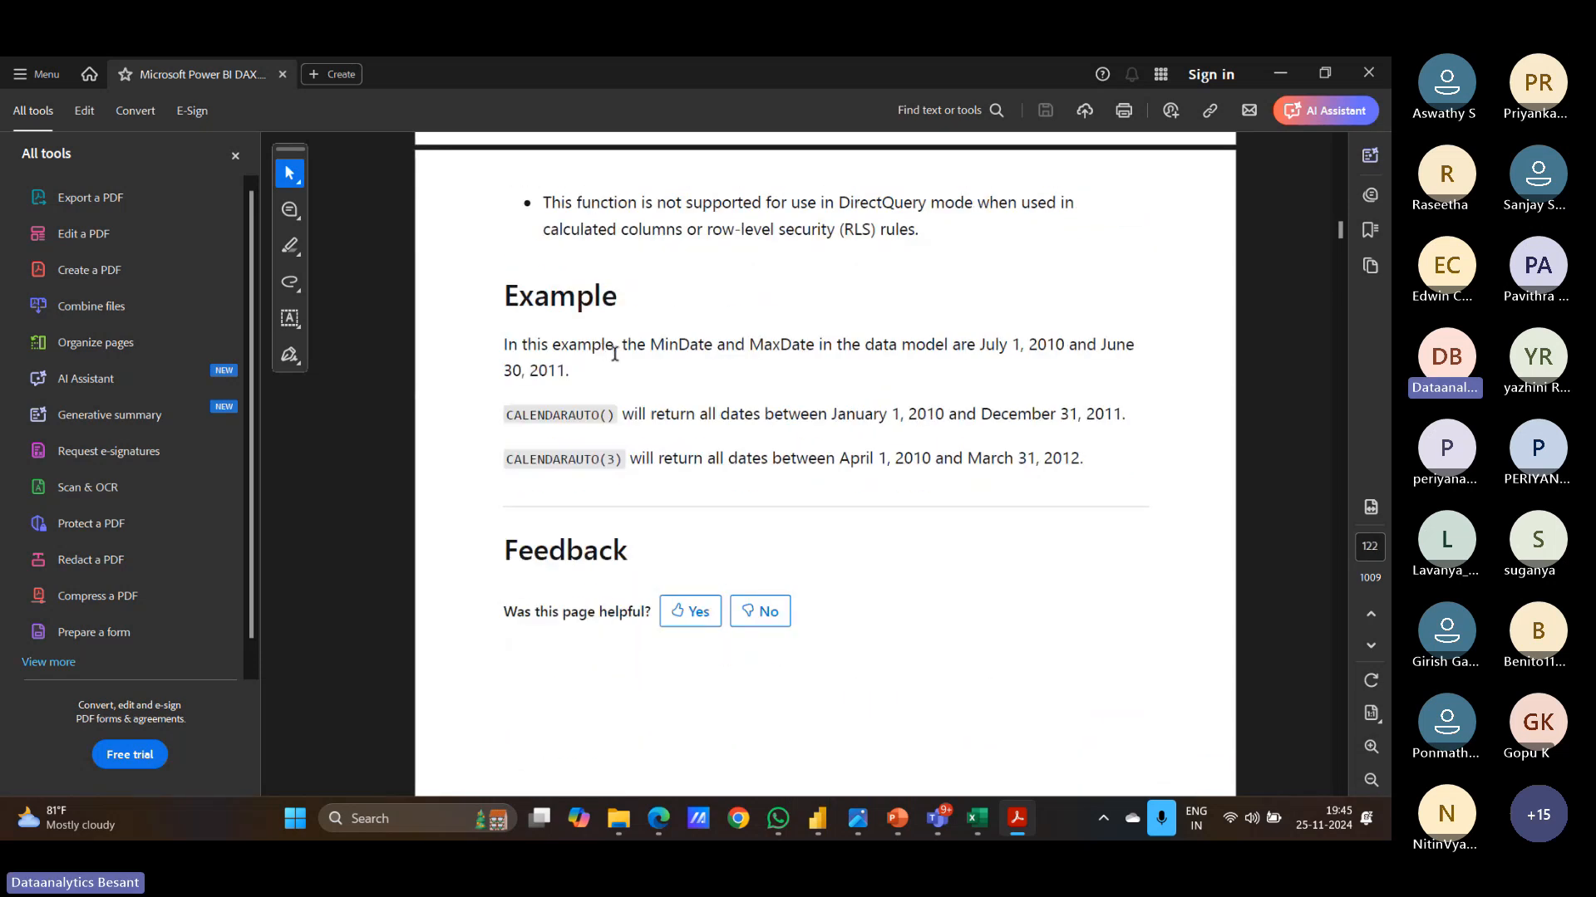
# Step: Switch to the DAX functions slide show in PowerPoint and return the presentation to its normal editing view
pyautogui.moveTo(900, 827)
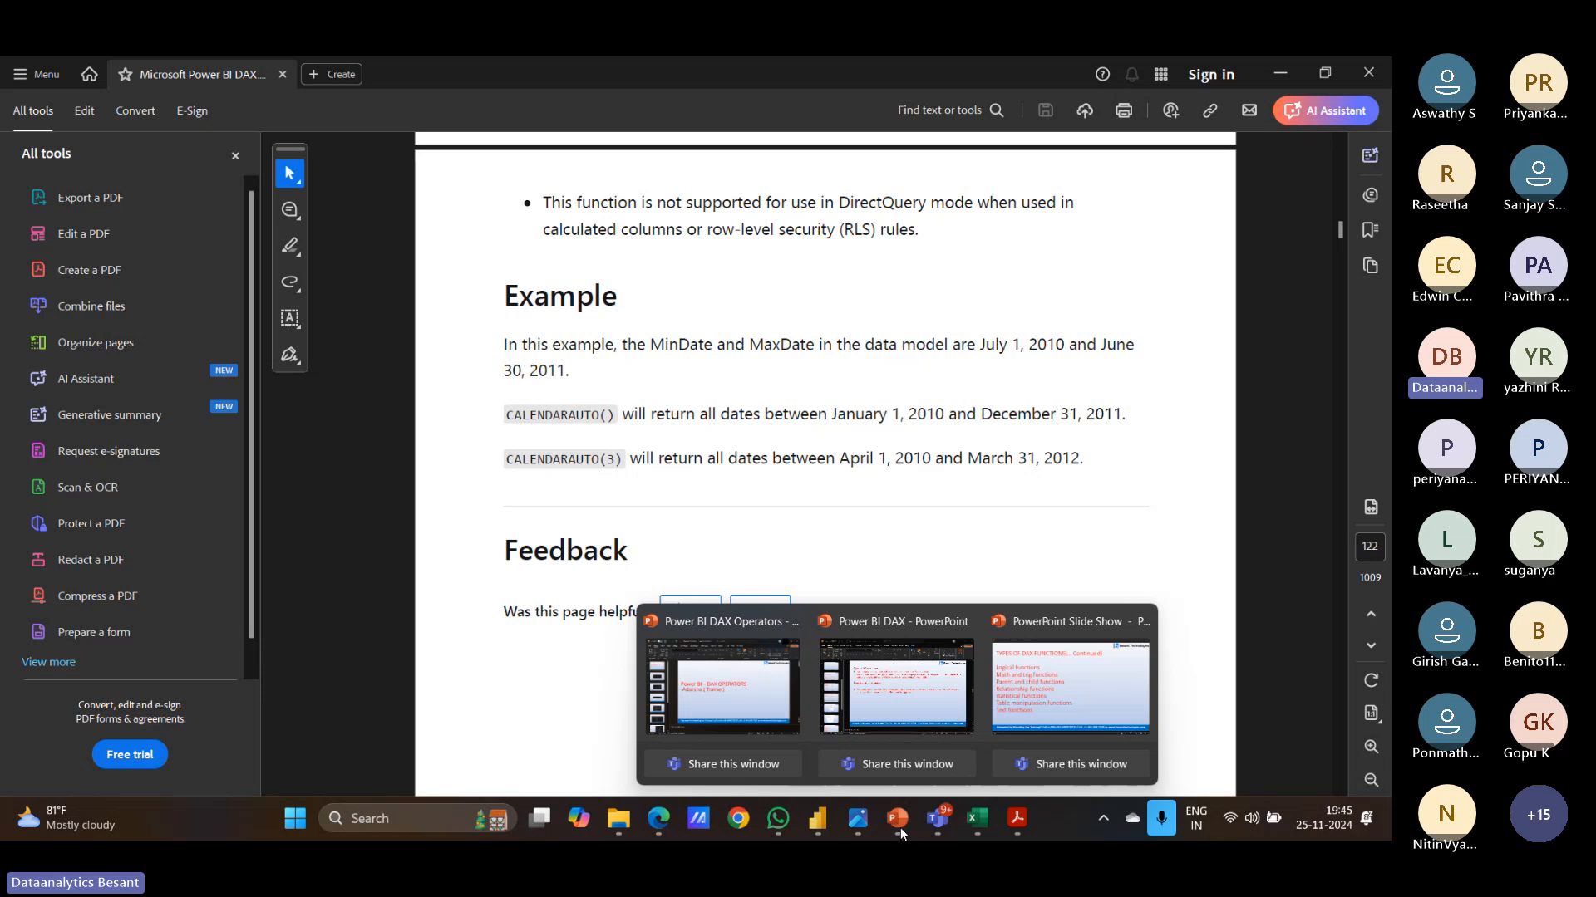
pyautogui.click(1079, 695)
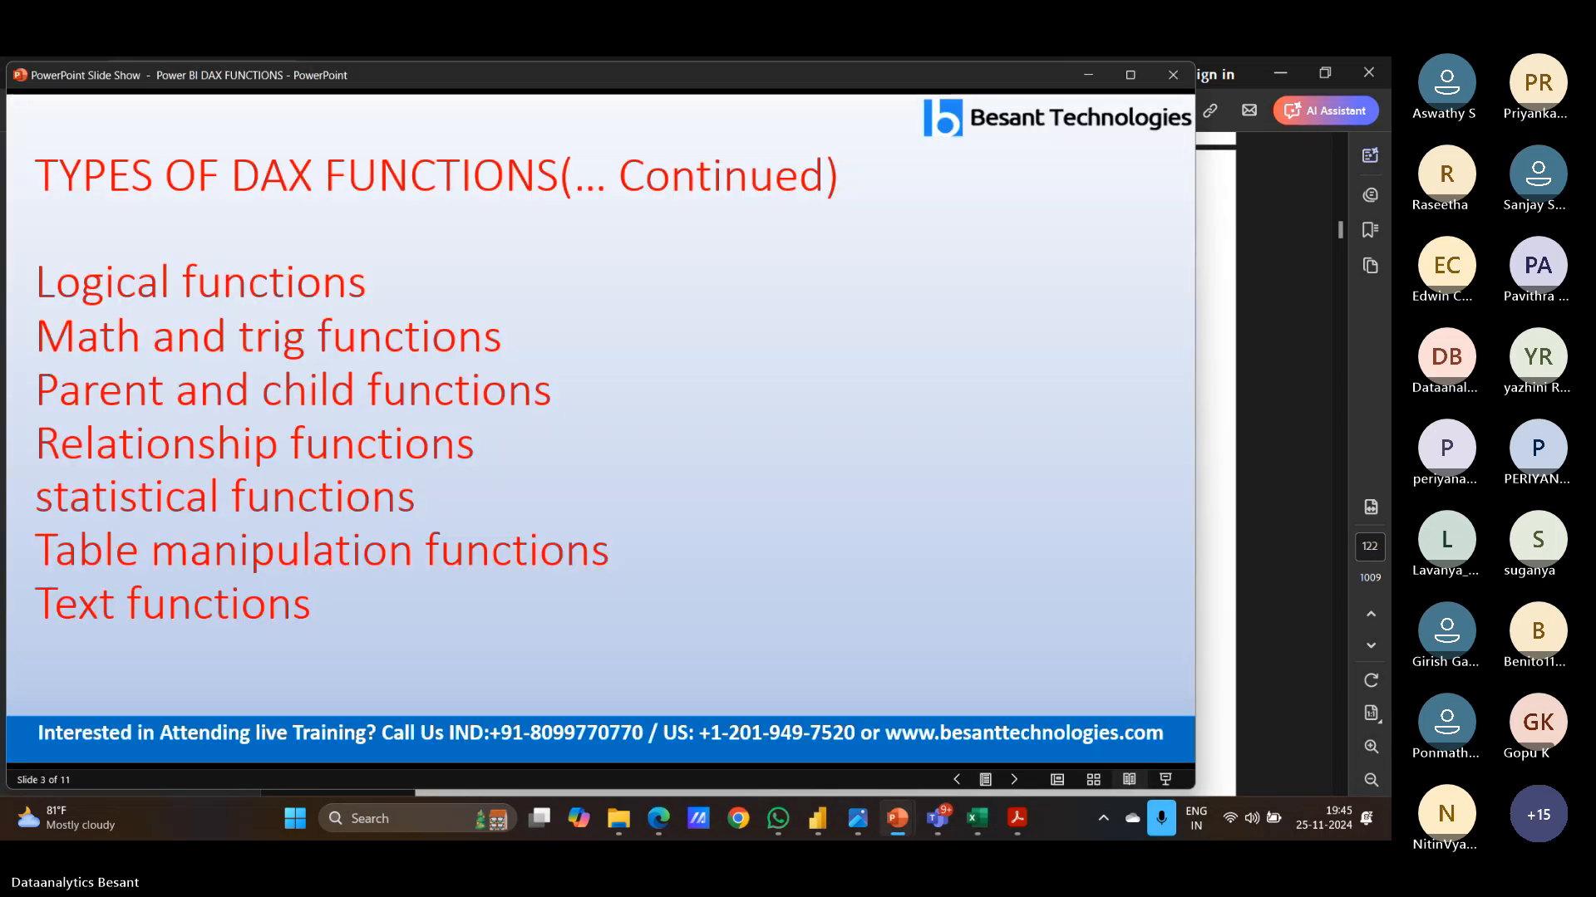
pyautogui.click(1064, 781)
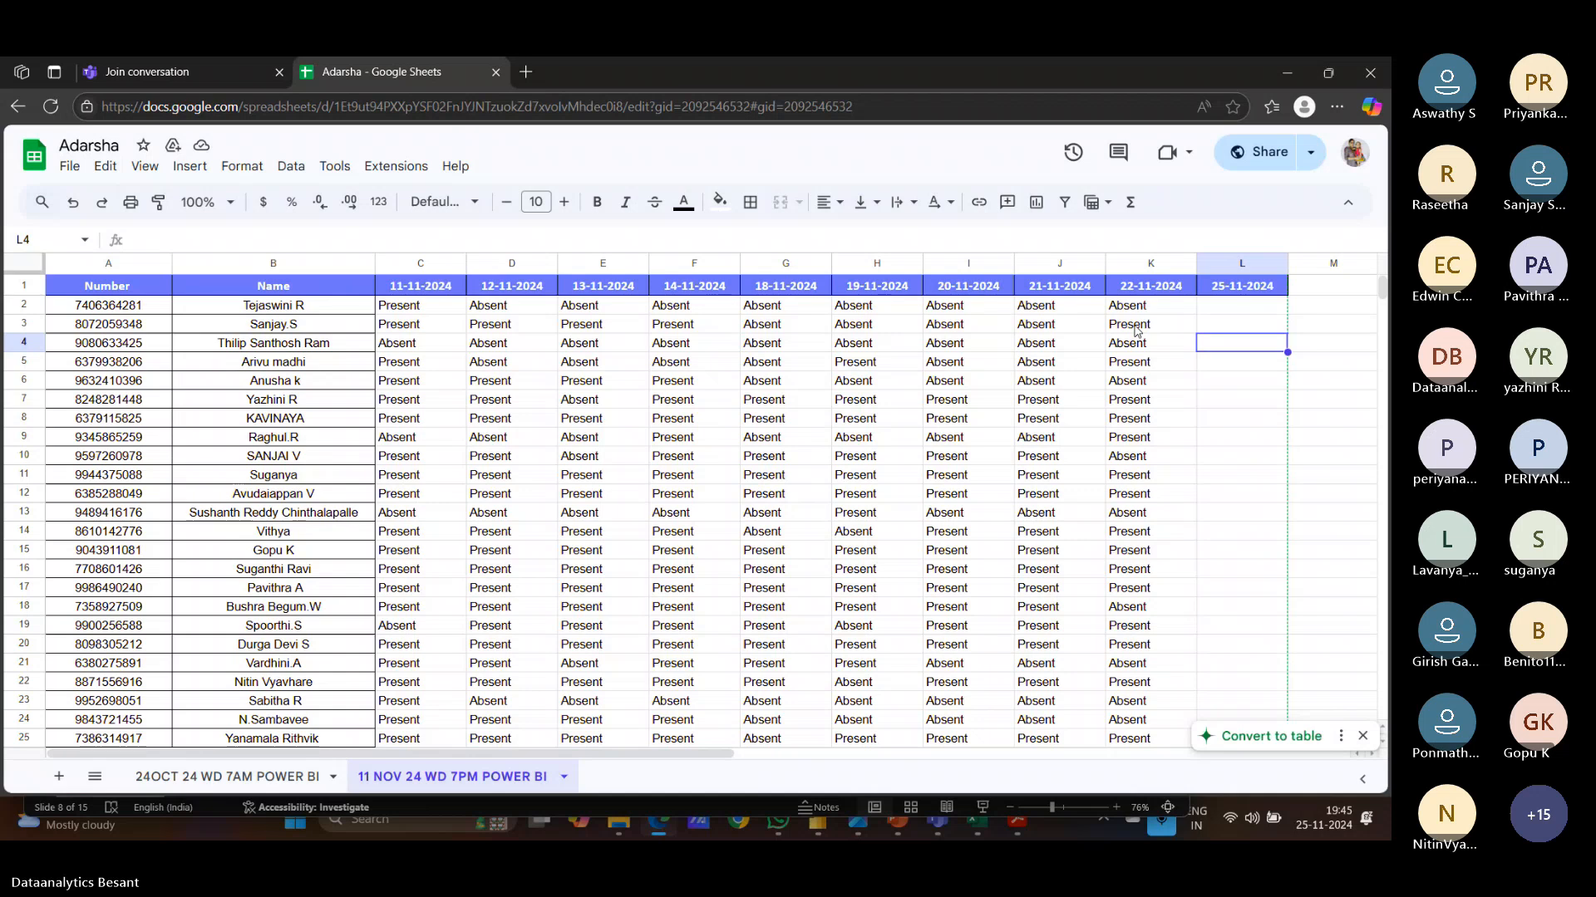
# Step: In the Google Sheets attendance sheet, mark rows 3 and 5 as Present for 25-11-2024, reusing the row 3 entry from 22-11-2024
pyautogui.click(1136, 328)
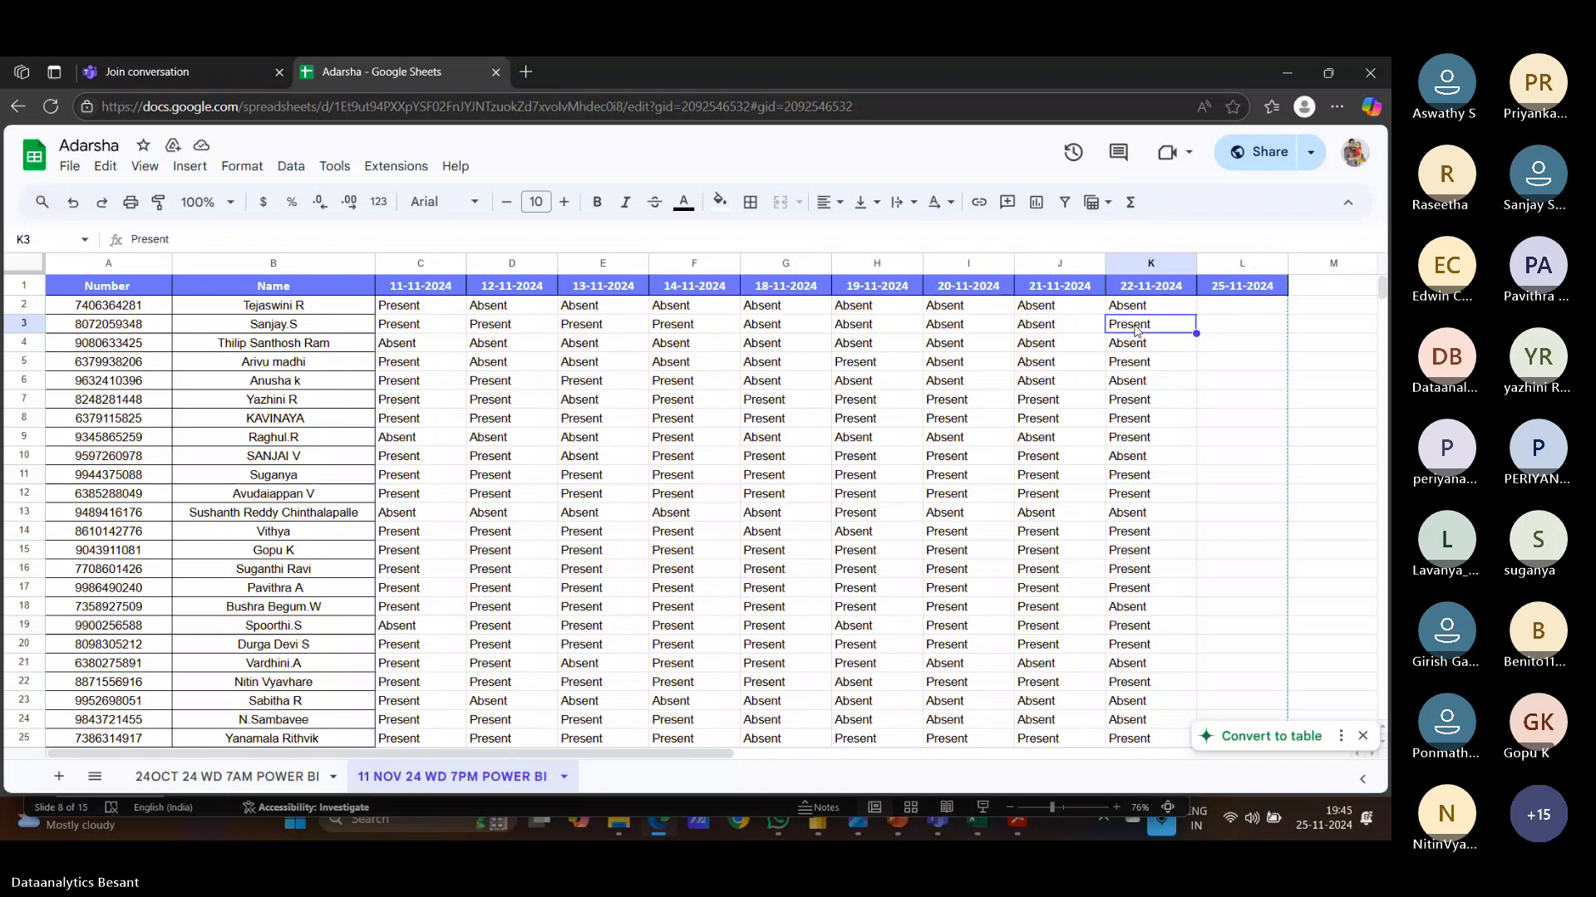
pyautogui.click(1230, 326)
pyautogui.write('Present')
pyautogui.press('Return')
pyautogui.click(1228, 368)
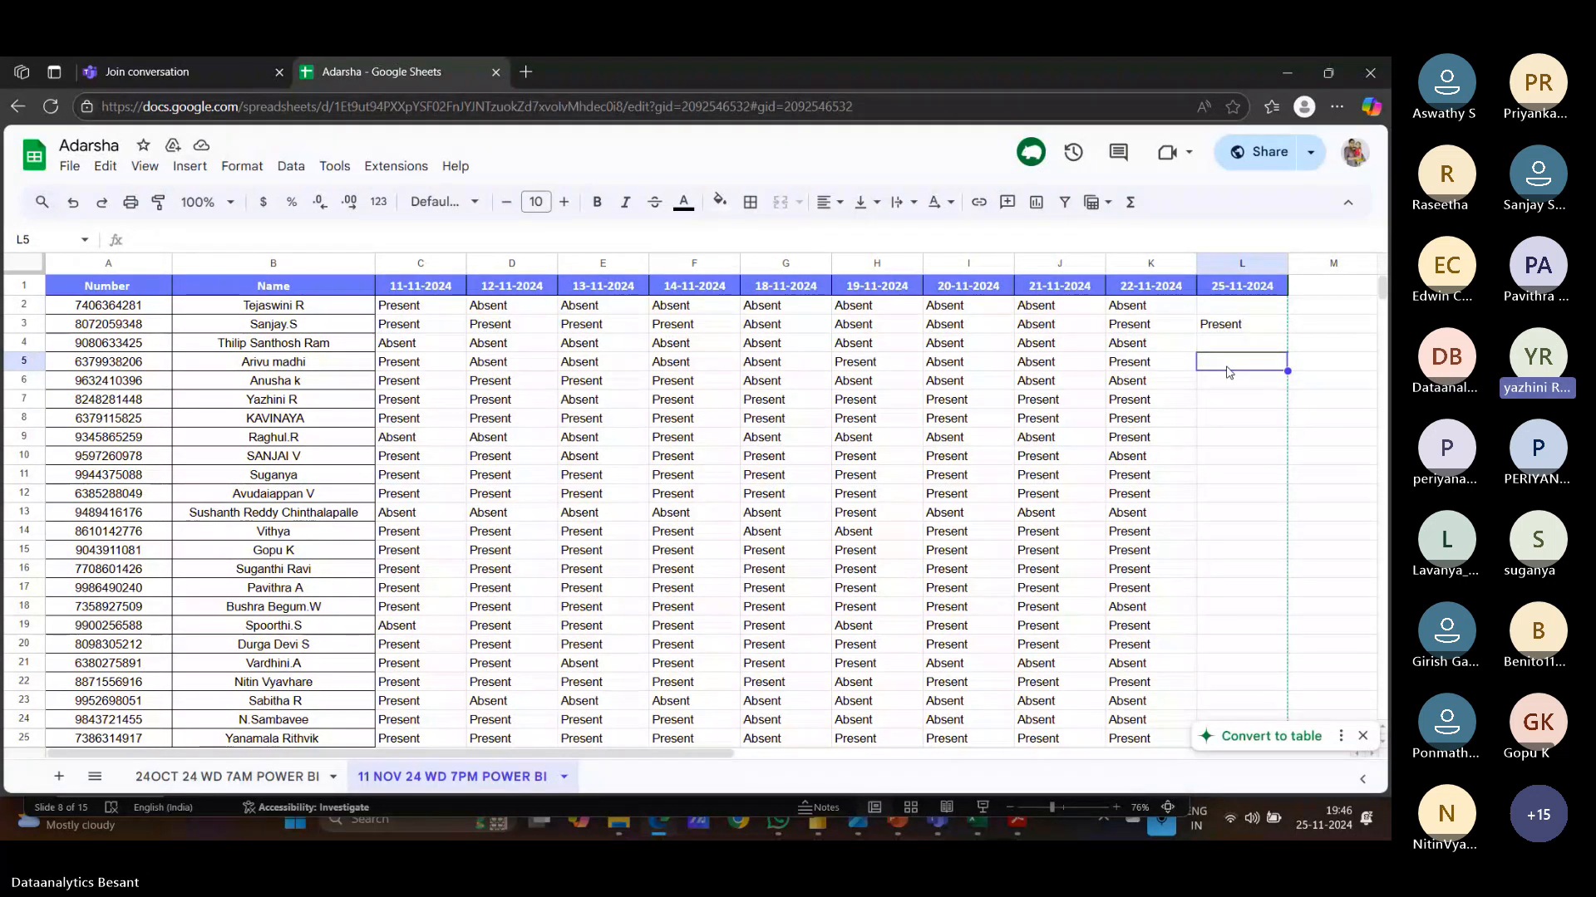
pyautogui.write('Present')
pyautogui.press('Return')
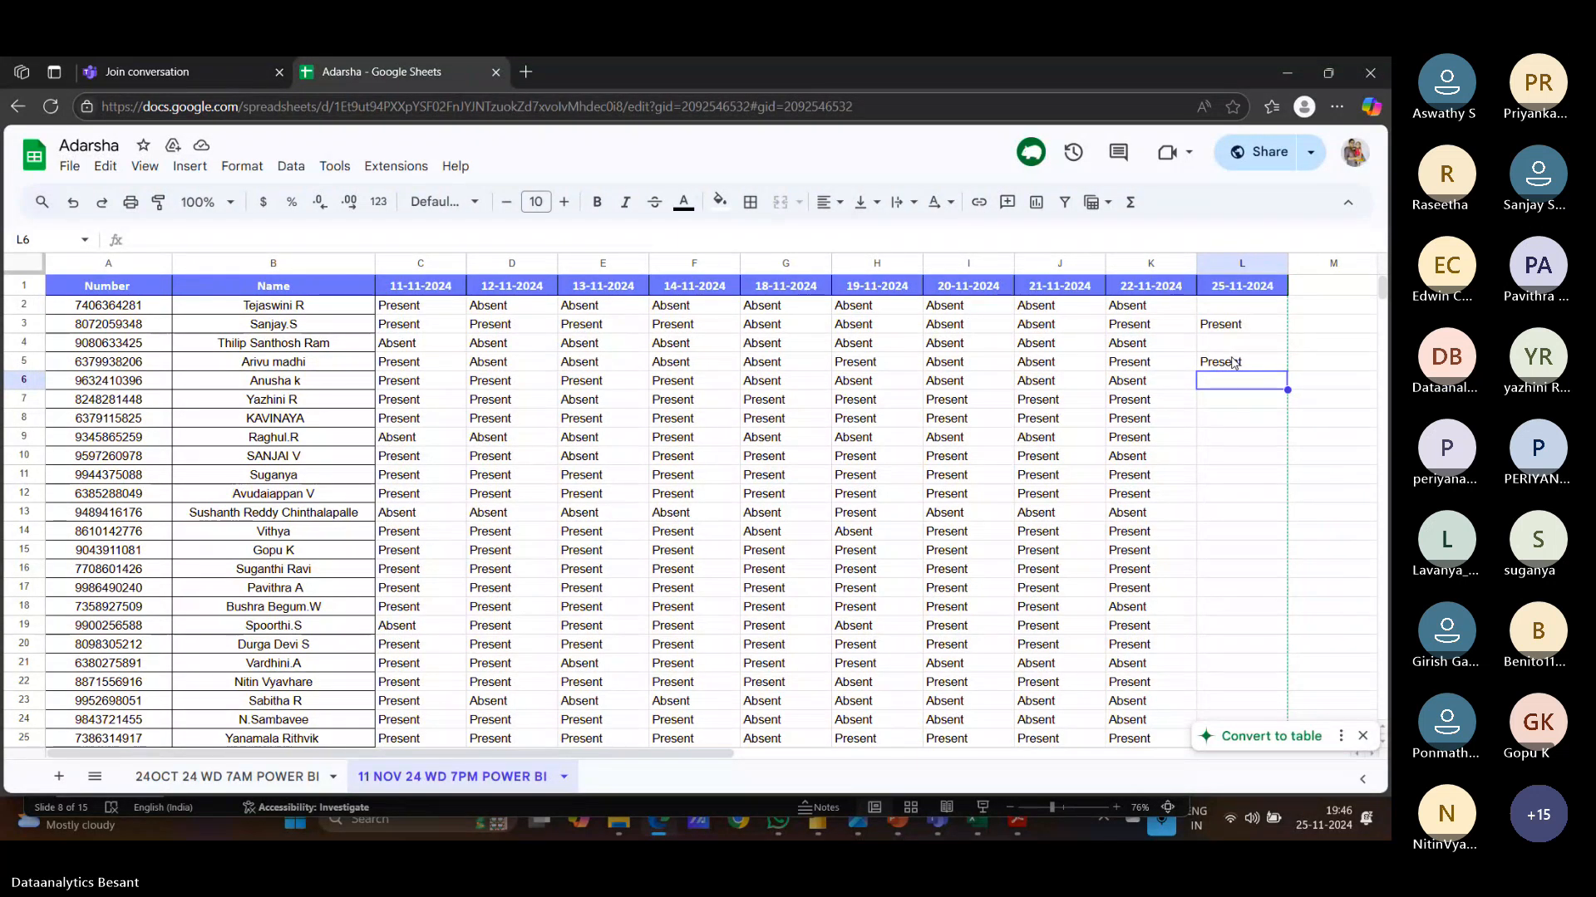
# Step: Mark the students in rows 7, 10 and 11 as Present in the 25-11-2024 column
pyautogui.click(1223, 412)
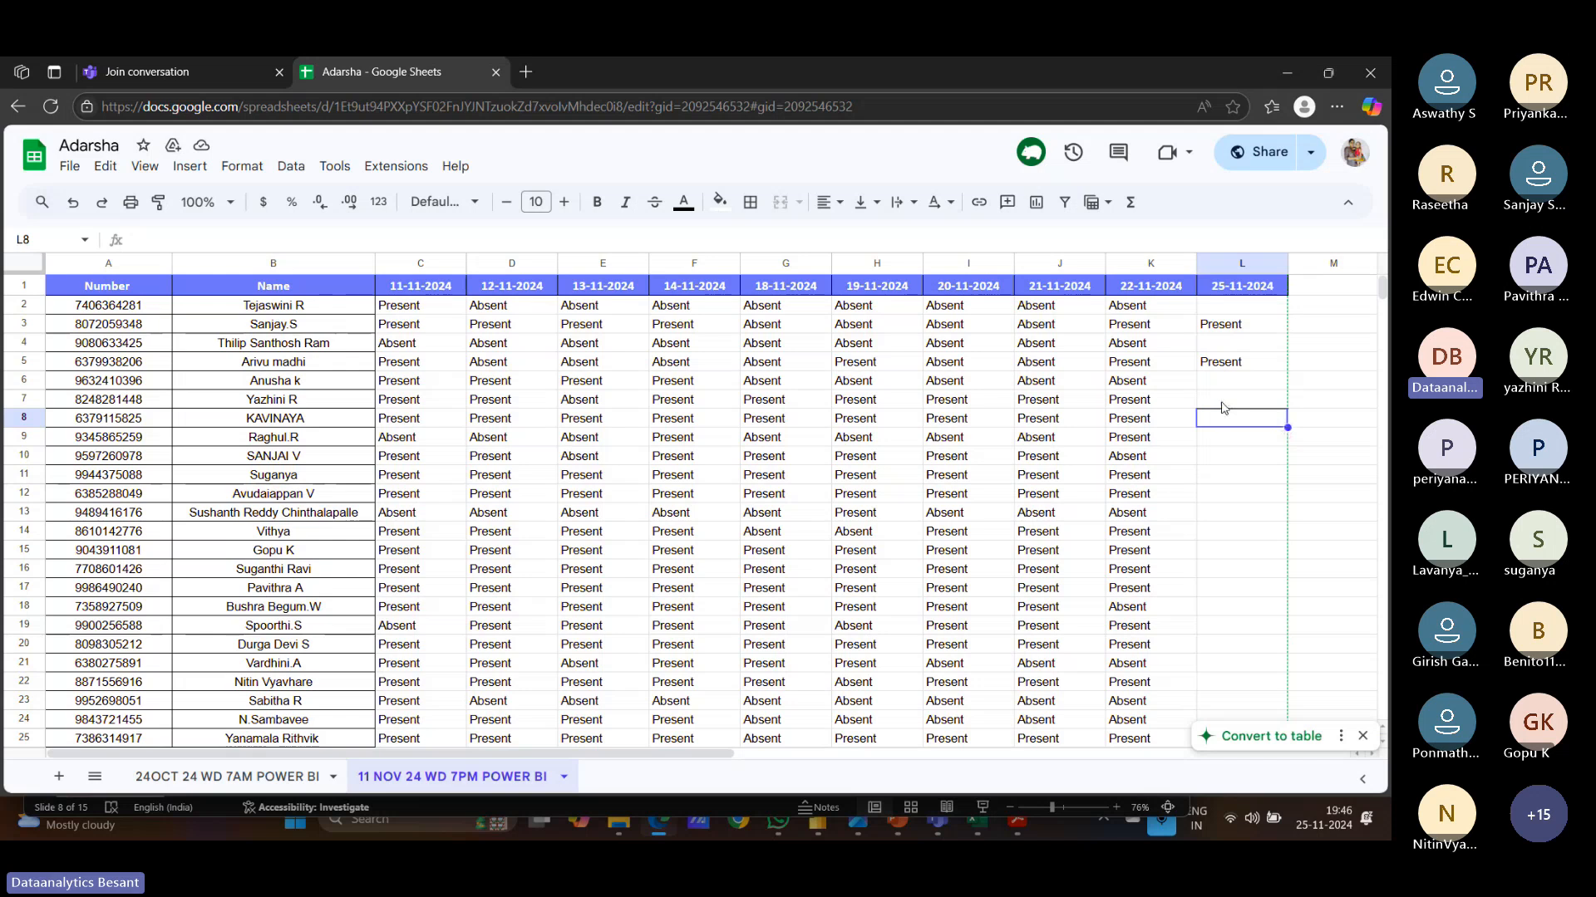
pyautogui.click(1222, 407)
pyautogui.write('Present')
pyautogui.press('Return')
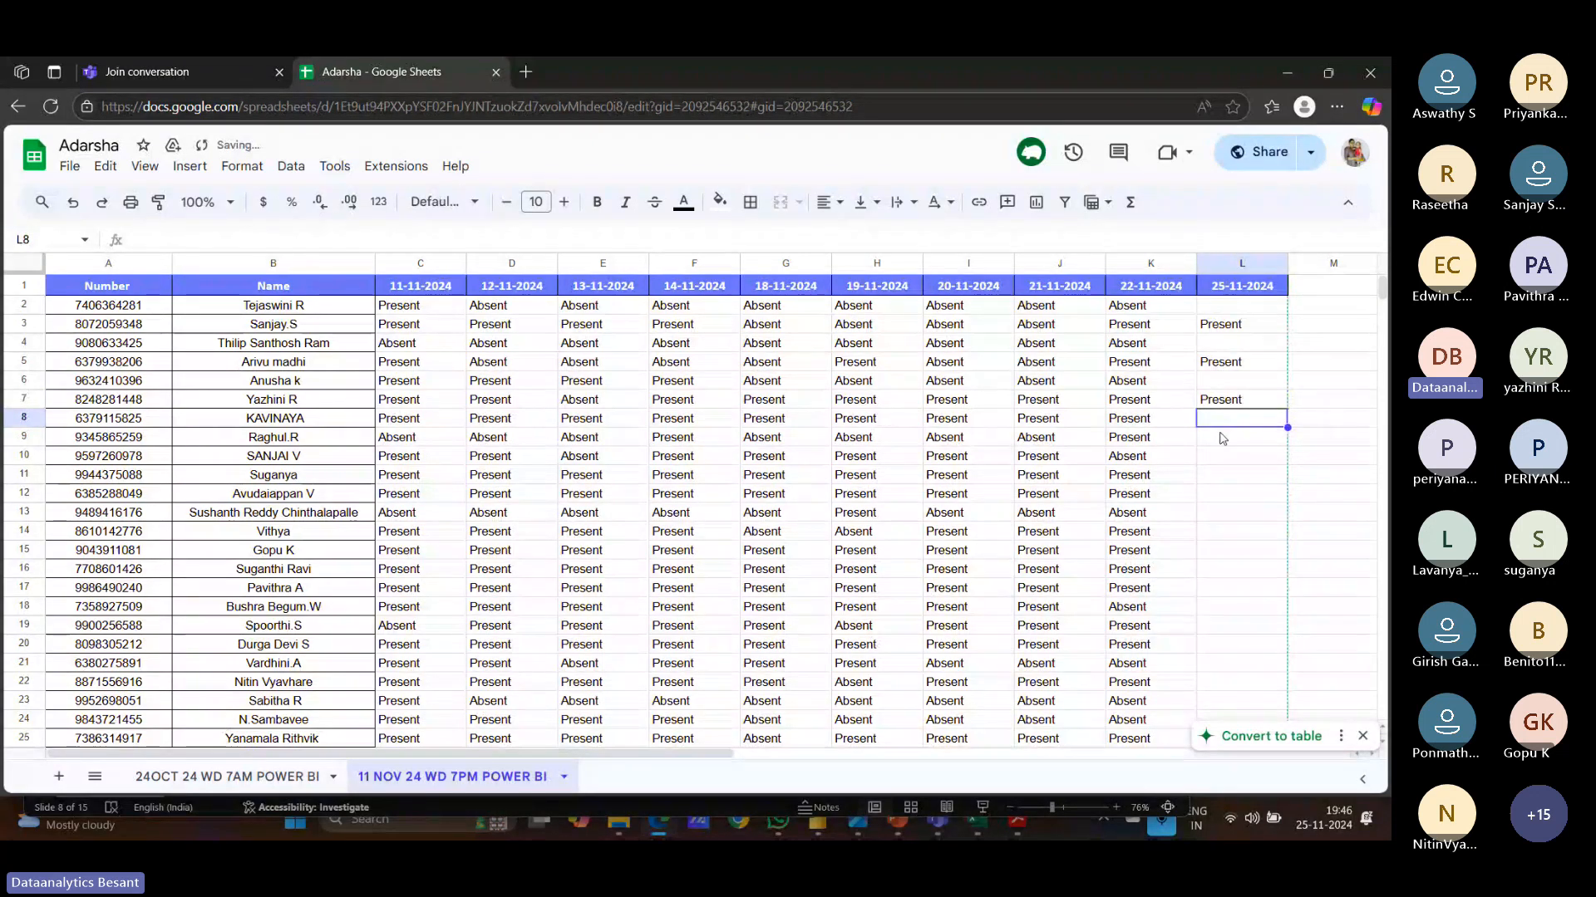
pyautogui.click(1222, 442)
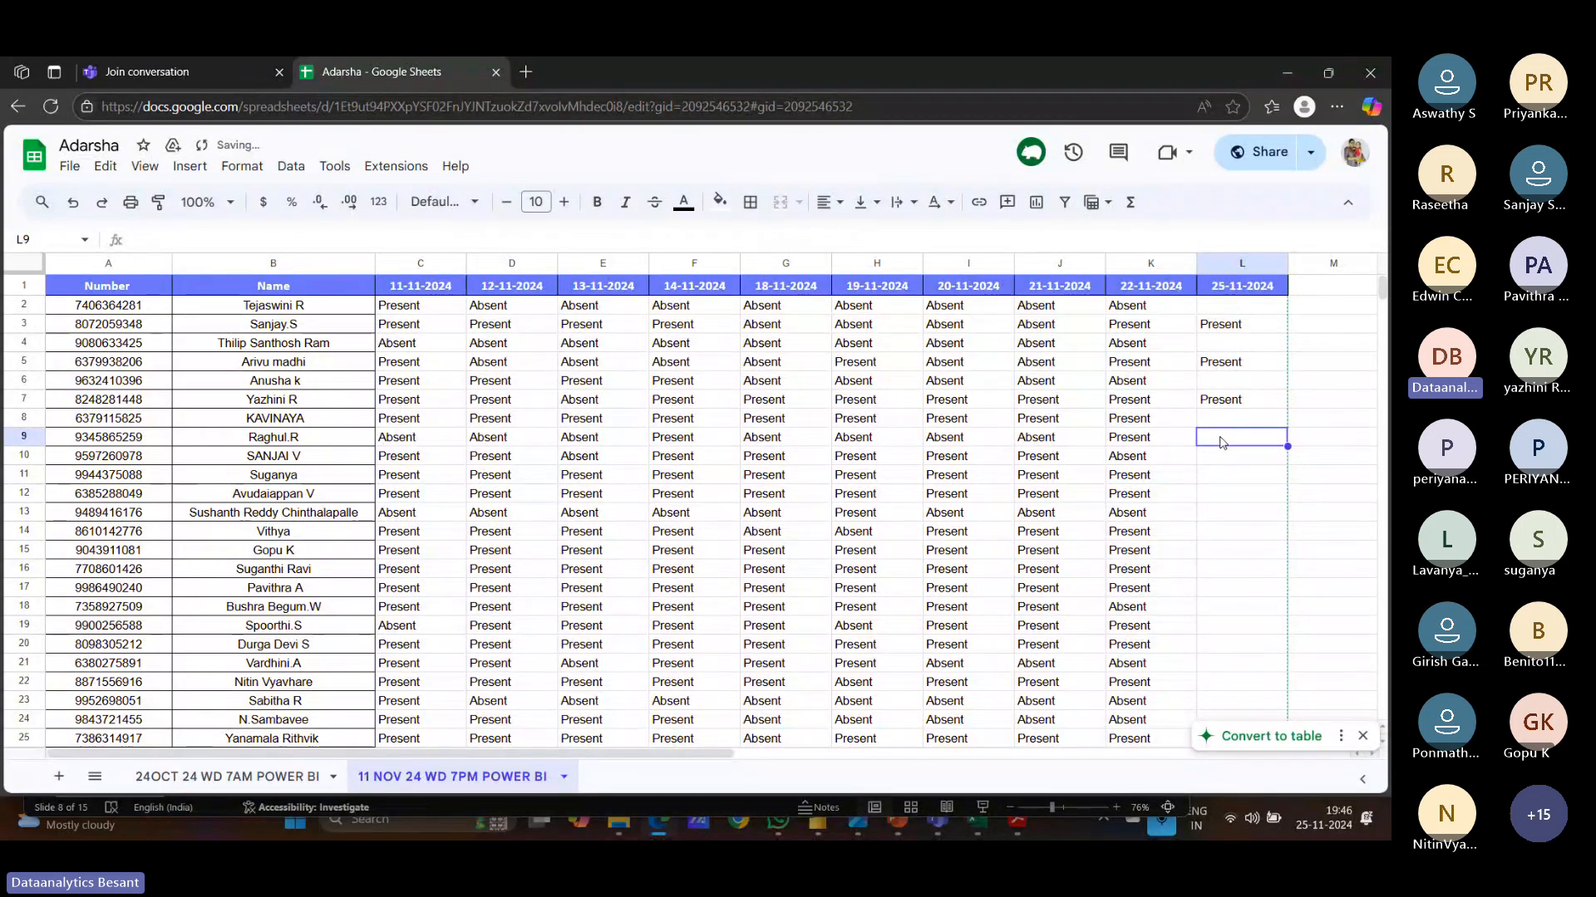
pyautogui.click(1230, 460)
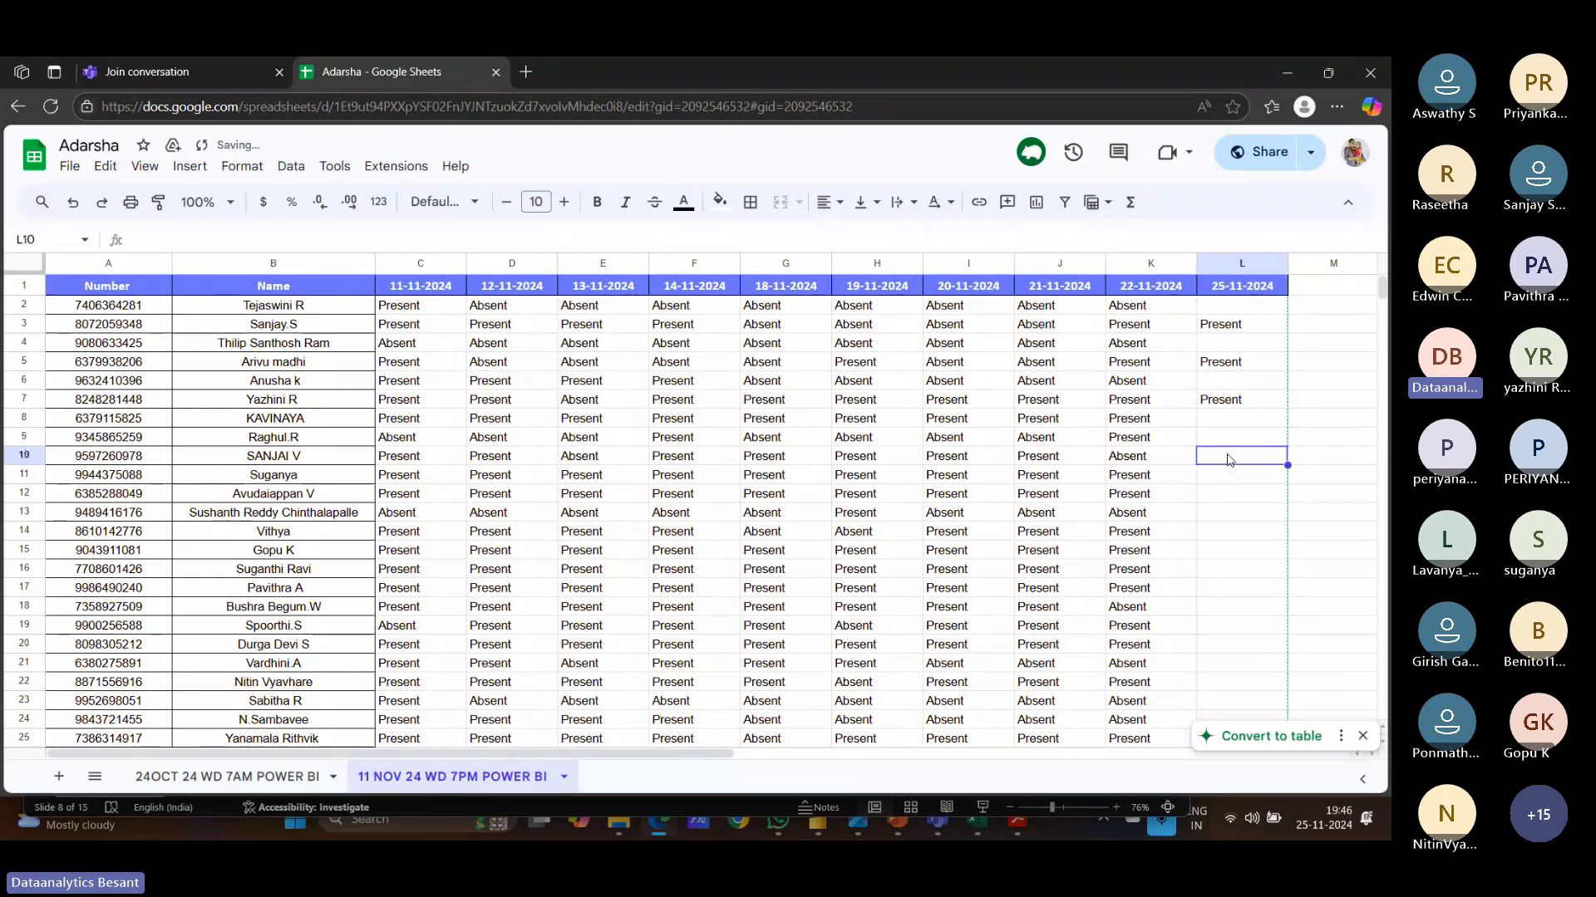
pyautogui.write('Present')
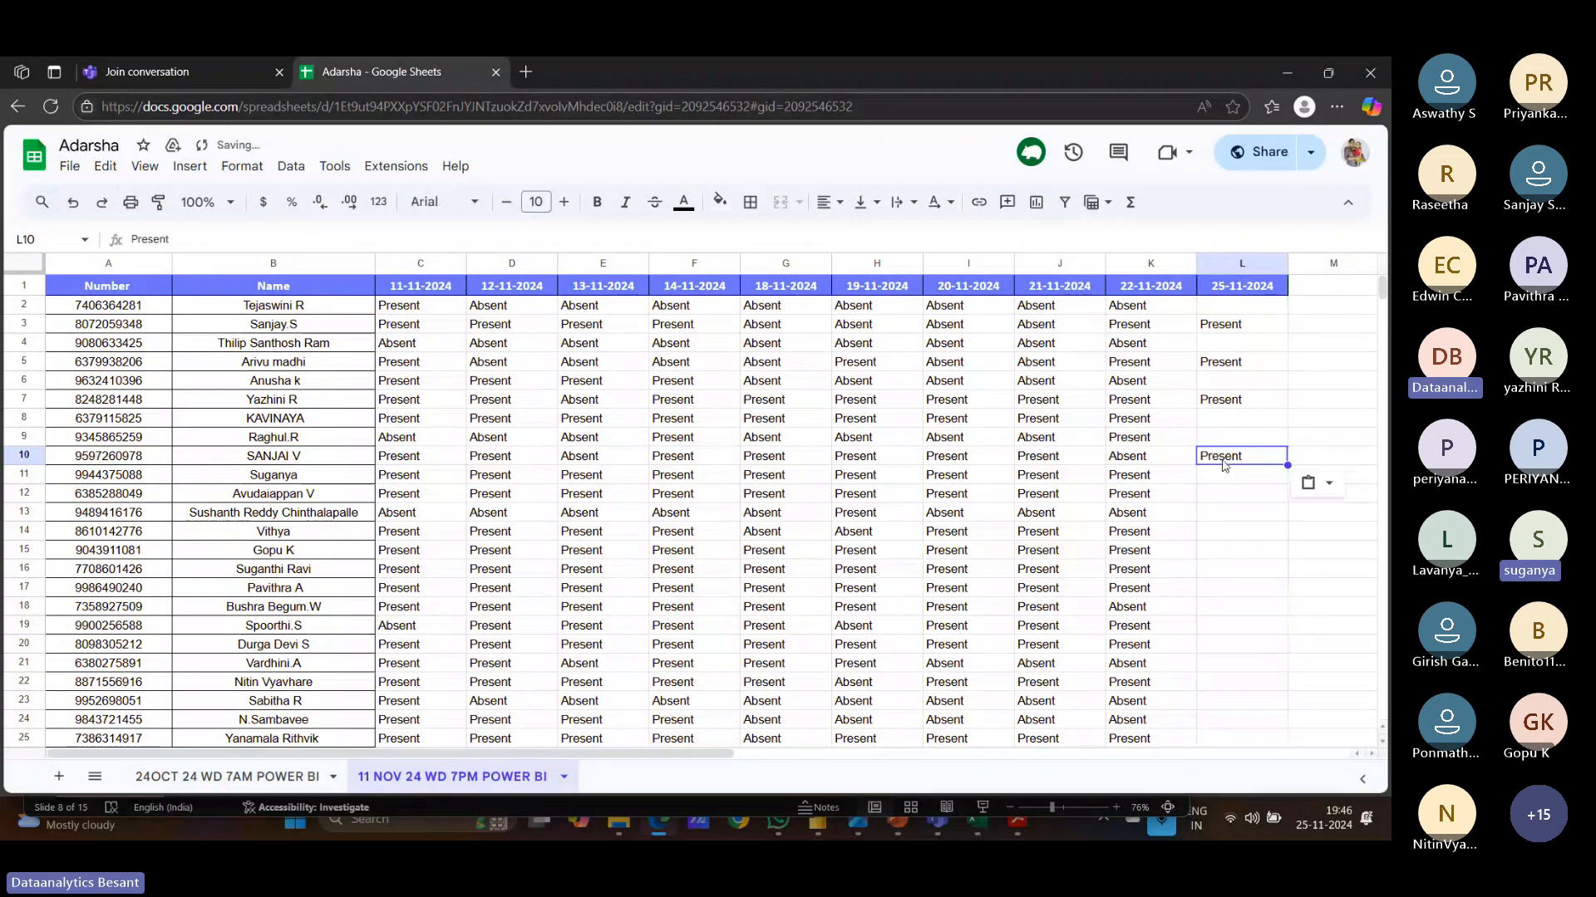
pyautogui.click(1224, 476)
pyautogui.write('Present')
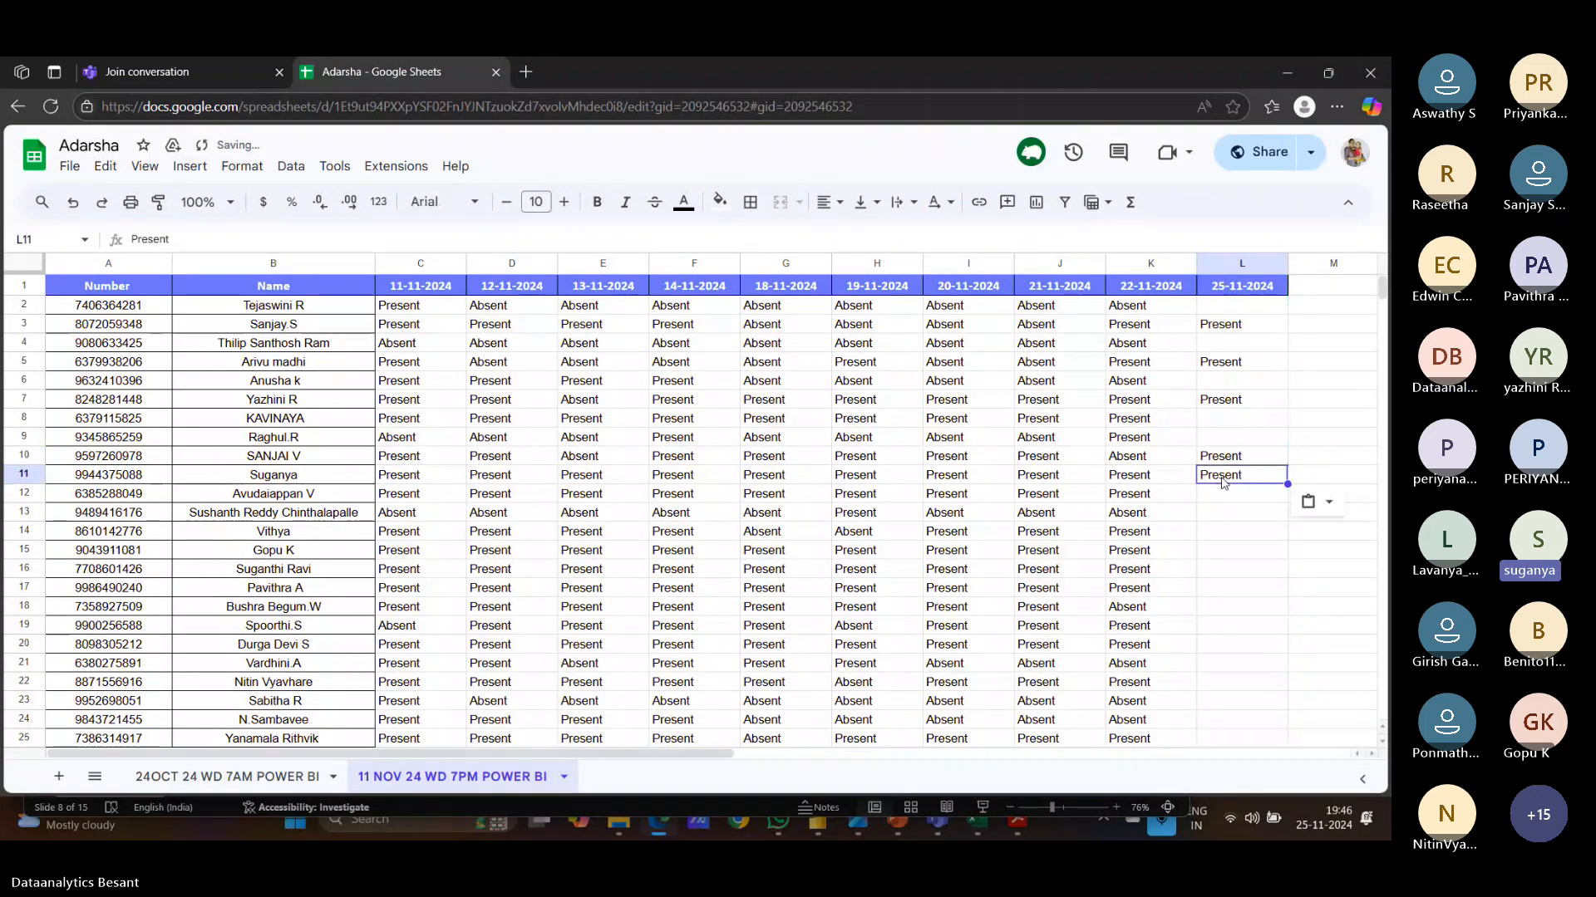
# Step: Enter Present for the students in rows 14 to 17 under 25-11-2024, leaving rows 12 and 13 blank
pyautogui.click(1221, 495)
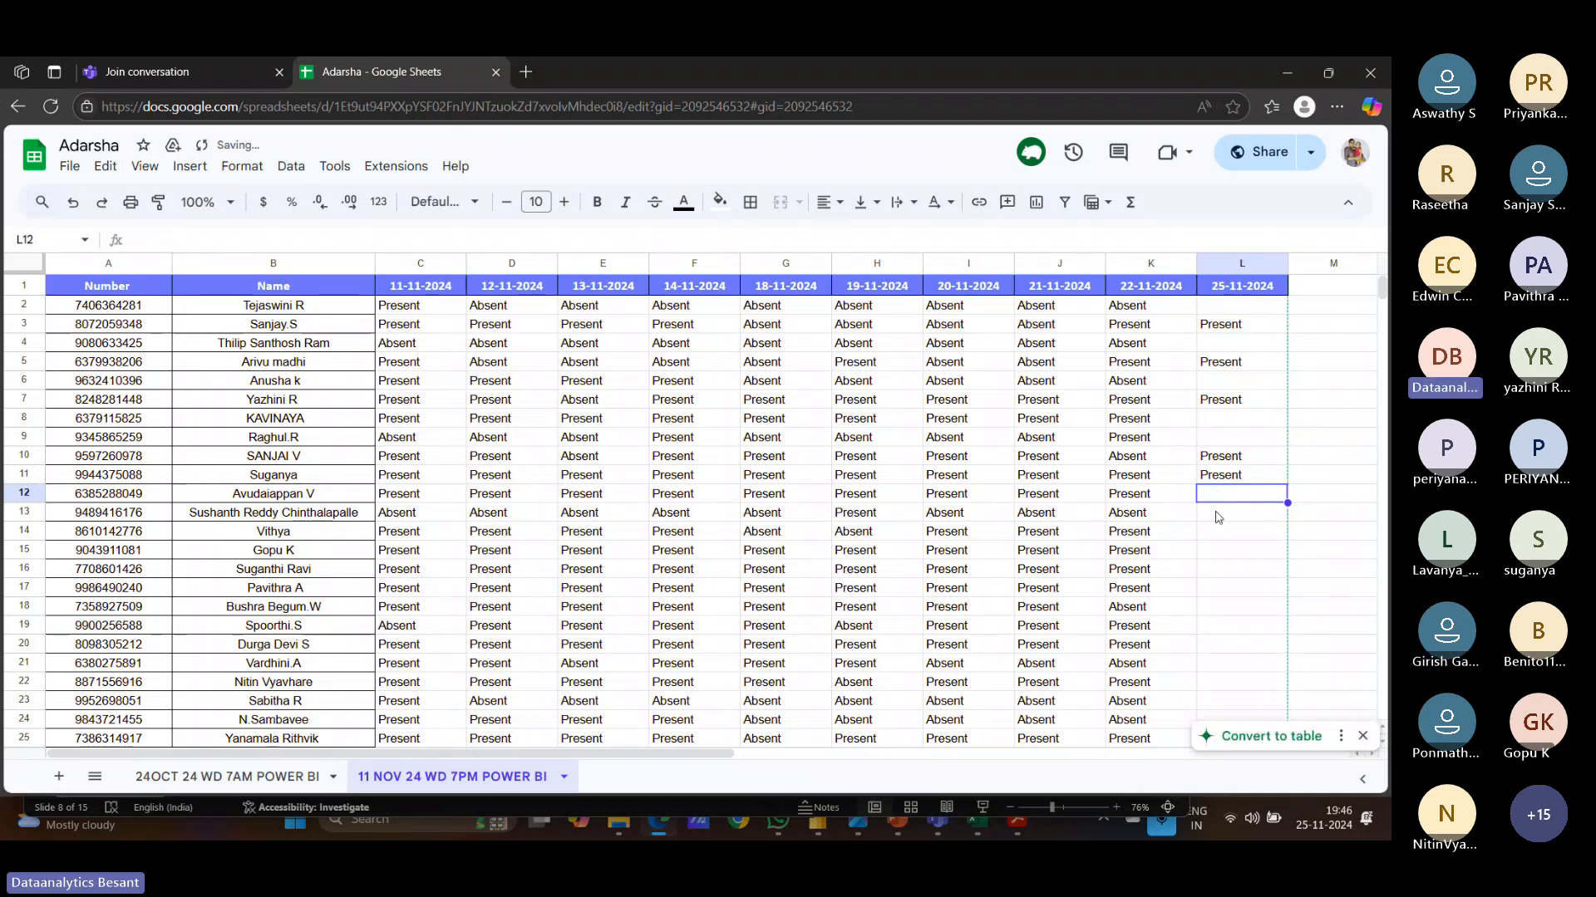
pyautogui.click(1217, 516)
pyautogui.click(1214, 536)
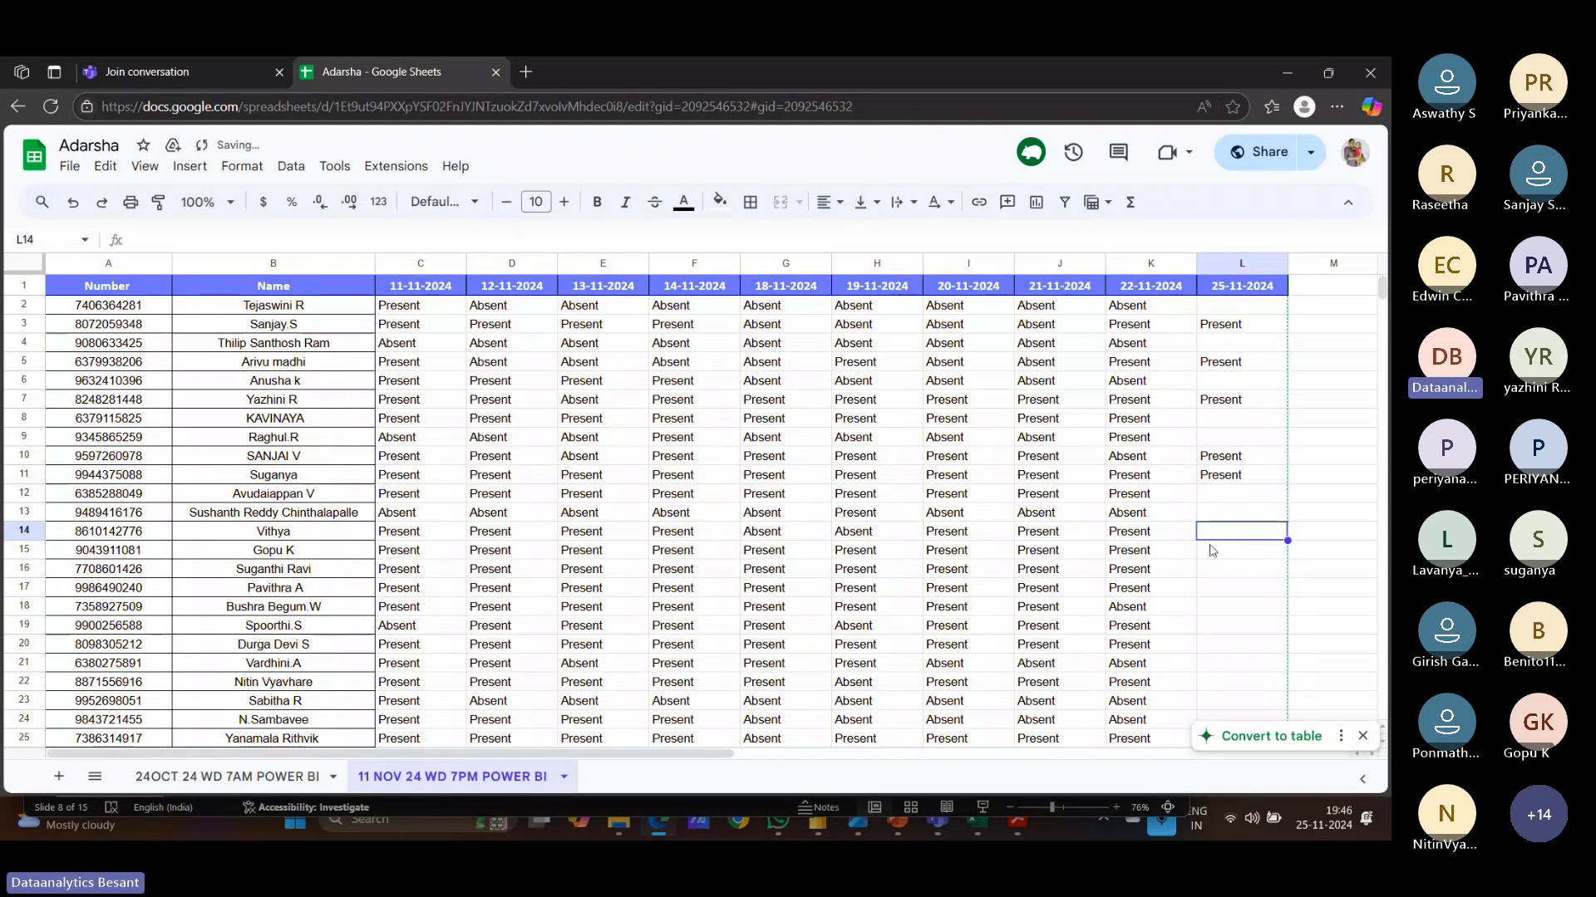
pyautogui.click(1210, 552)
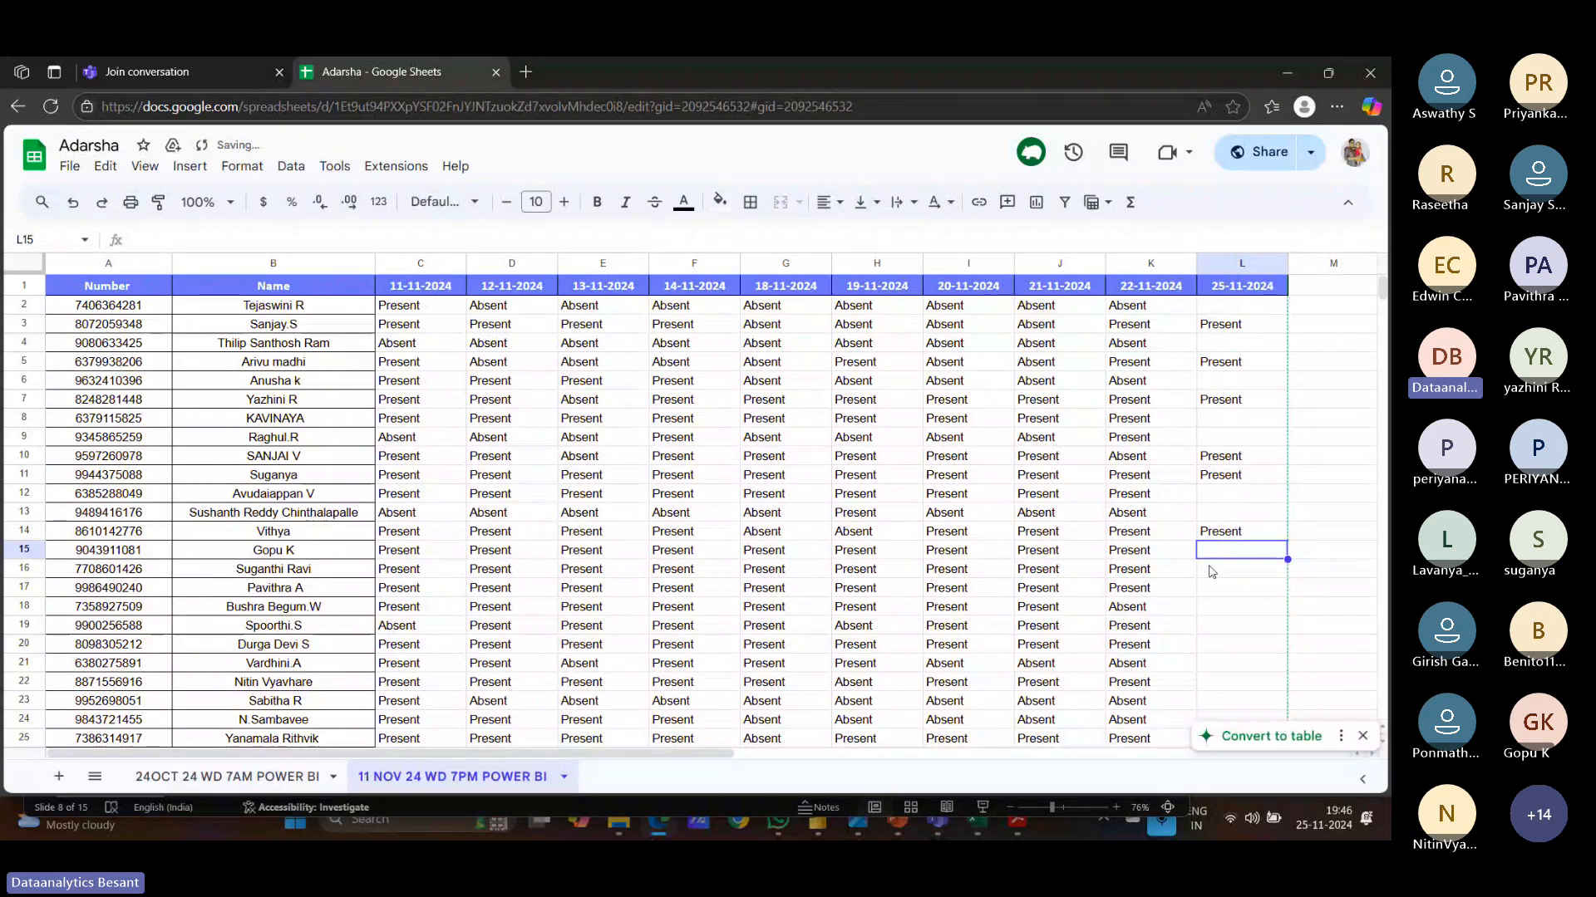
pyautogui.click(1212, 571)
pyautogui.write('Present')
pyautogui.click(1209, 595)
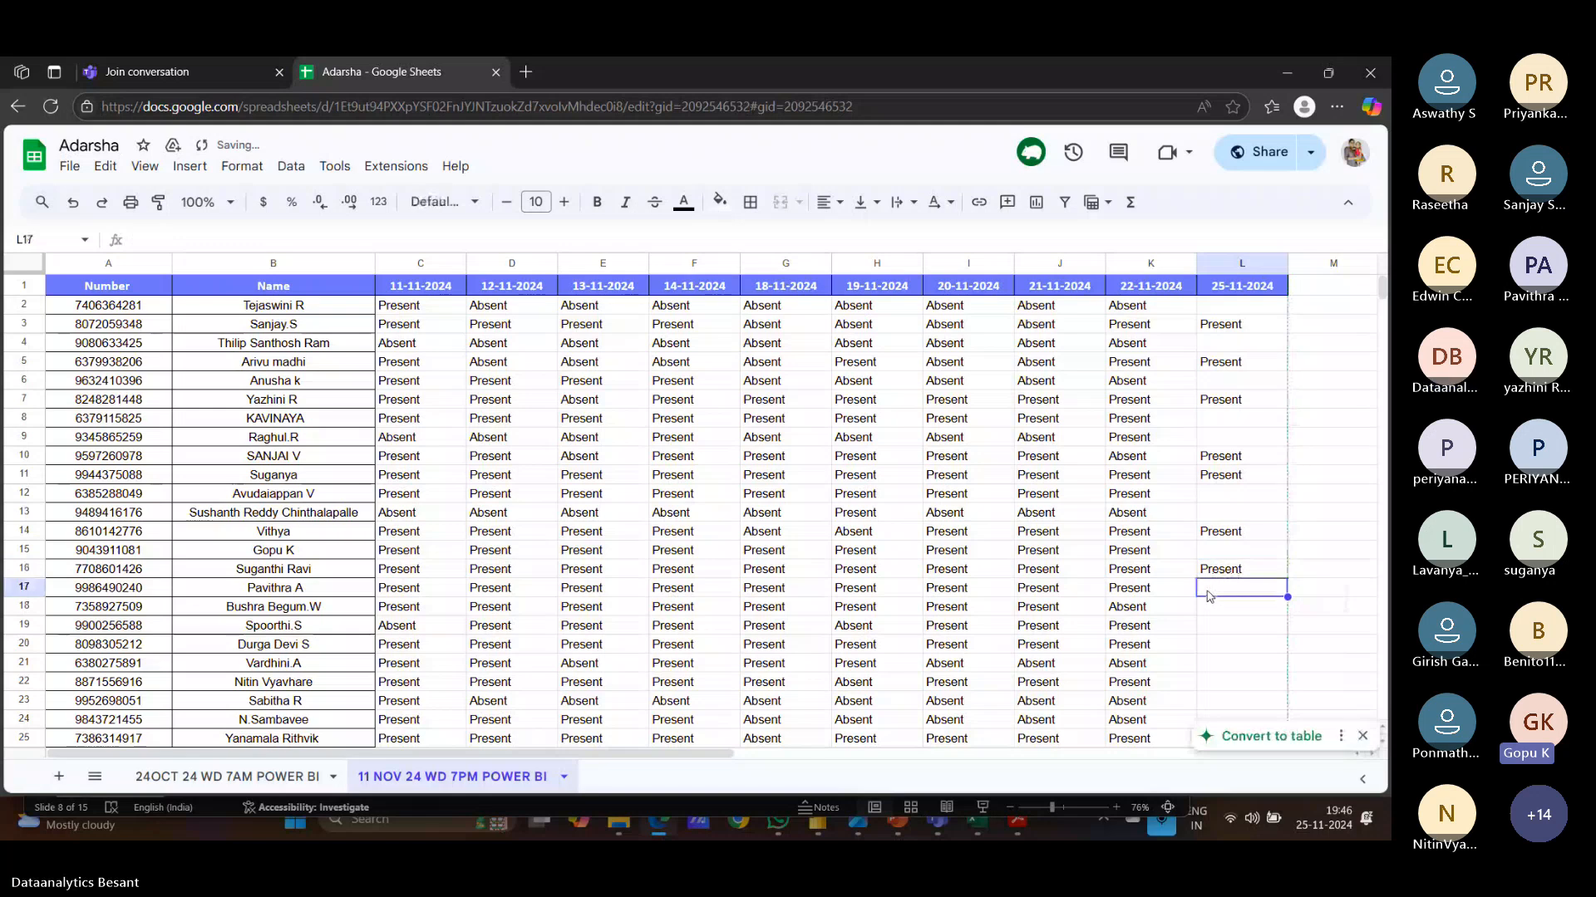
pyautogui.write('Present')
pyautogui.click(1219, 607)
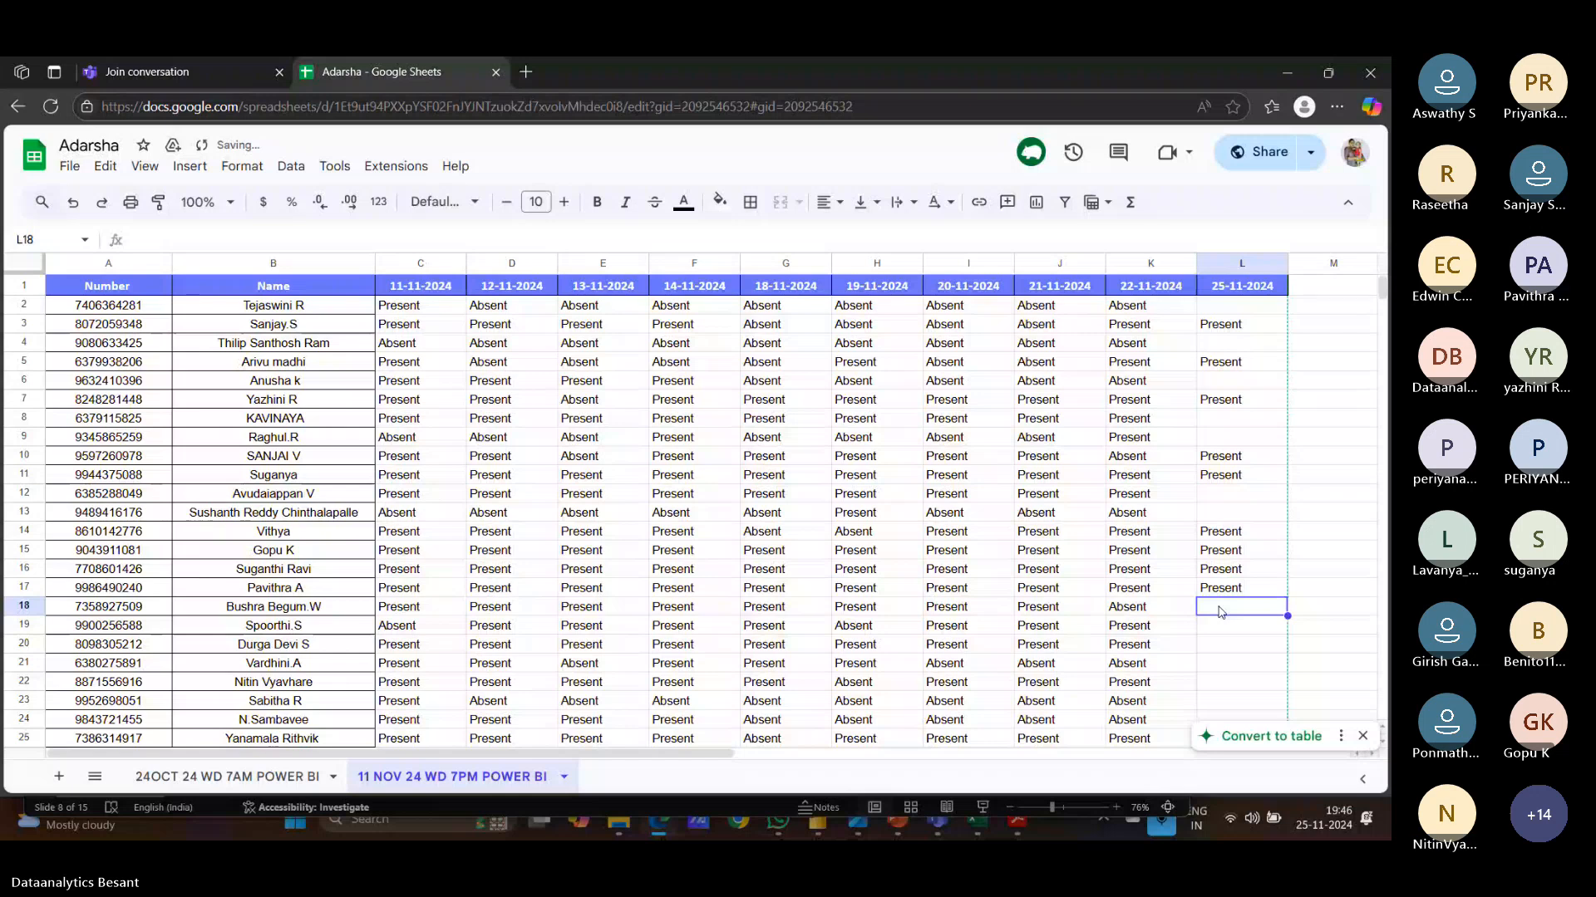
# Step: Record Present for the students in rows 19, 20 and 22 under 25-11-2024, skipping row 21
pyautogui.click(1219, 635)
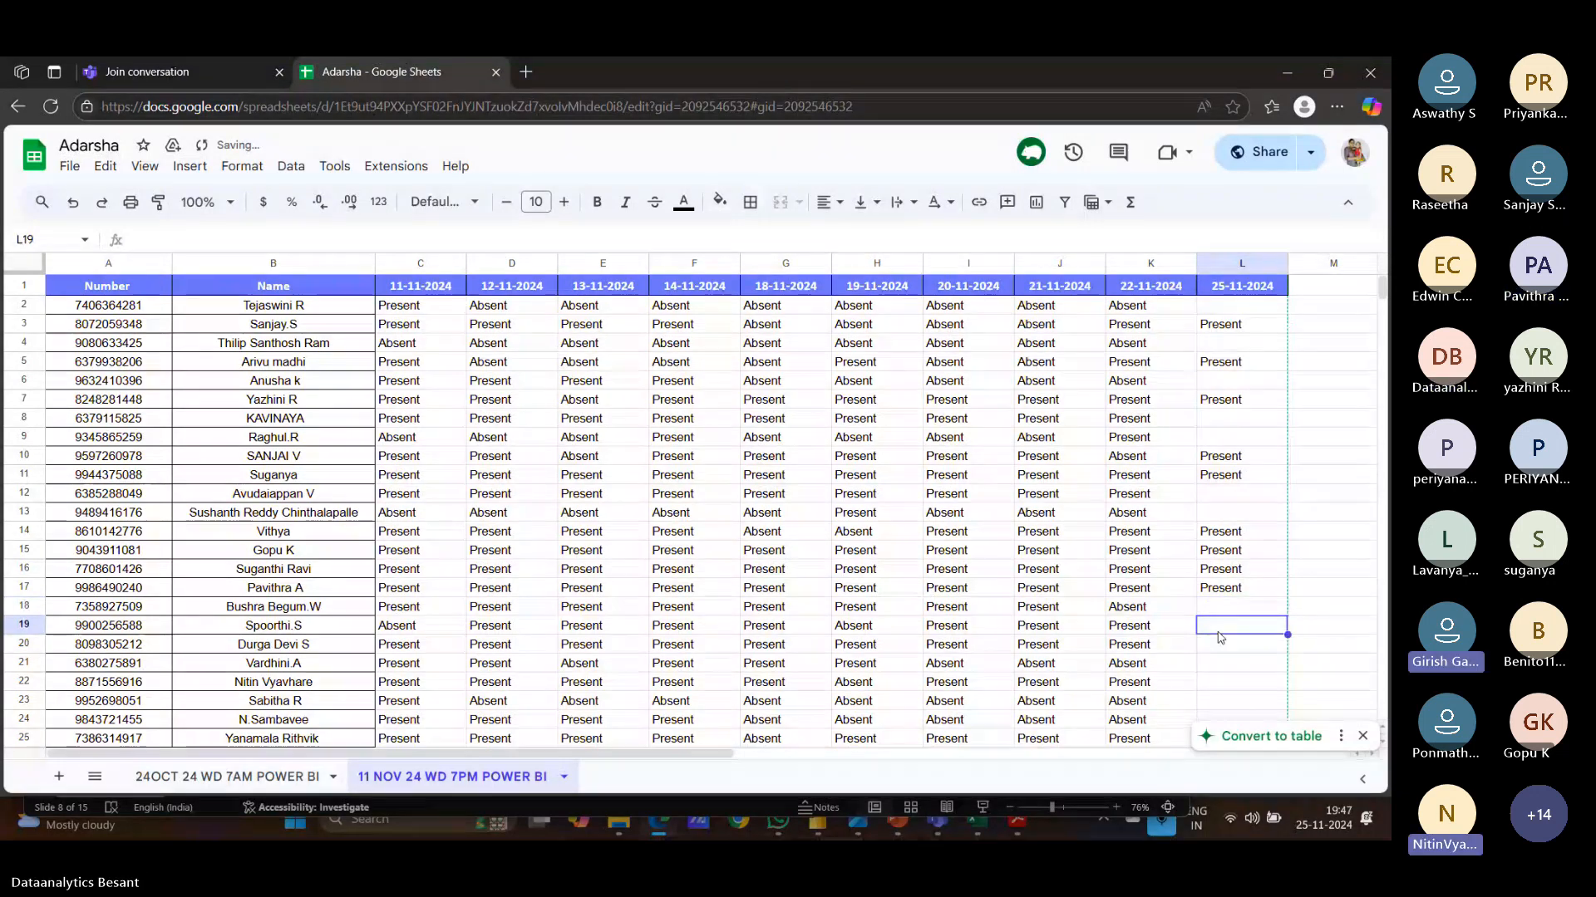
pyautogui.scroll(-2, 1224, 582)
pyautogui.write('Present')
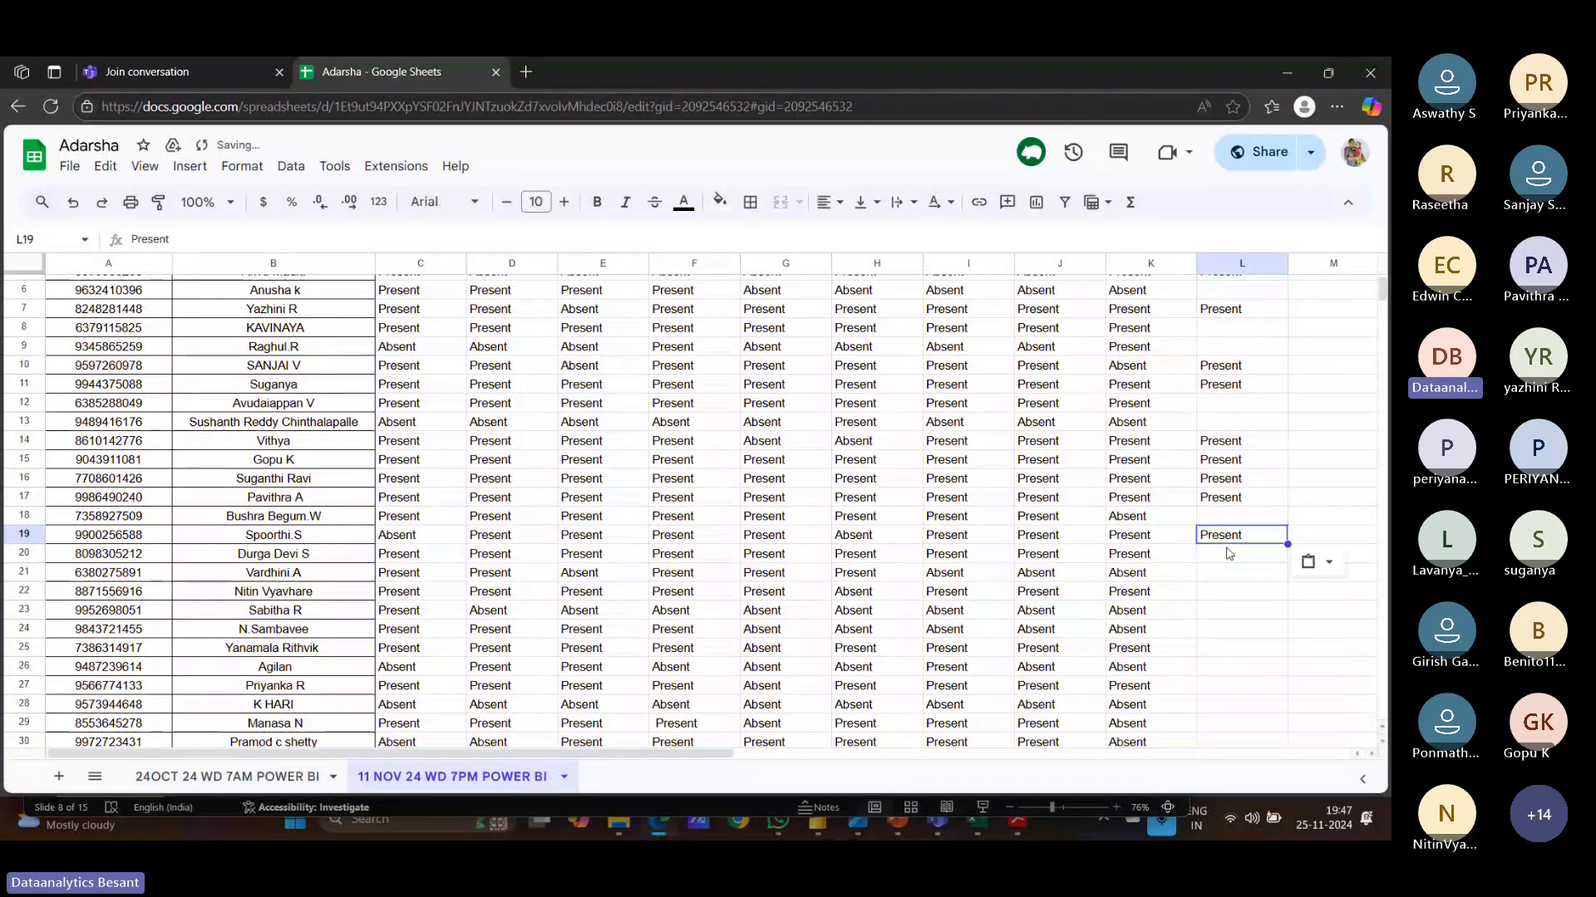
pyautogui.press('Return')
pyautogui.write('Present')
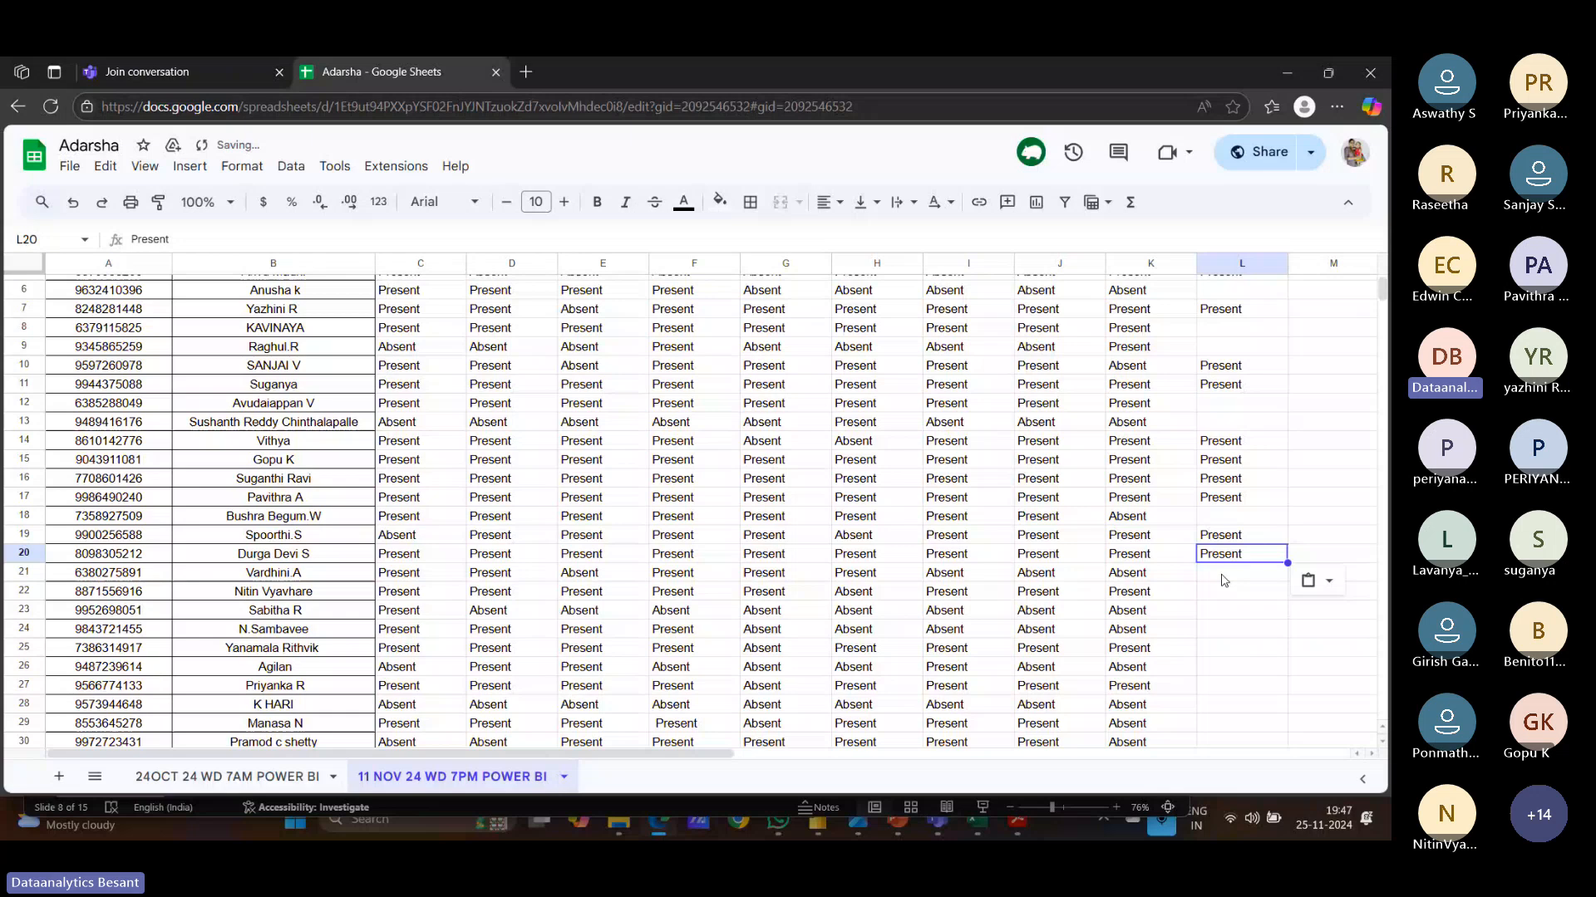
pyautogui.click(1221, 575)
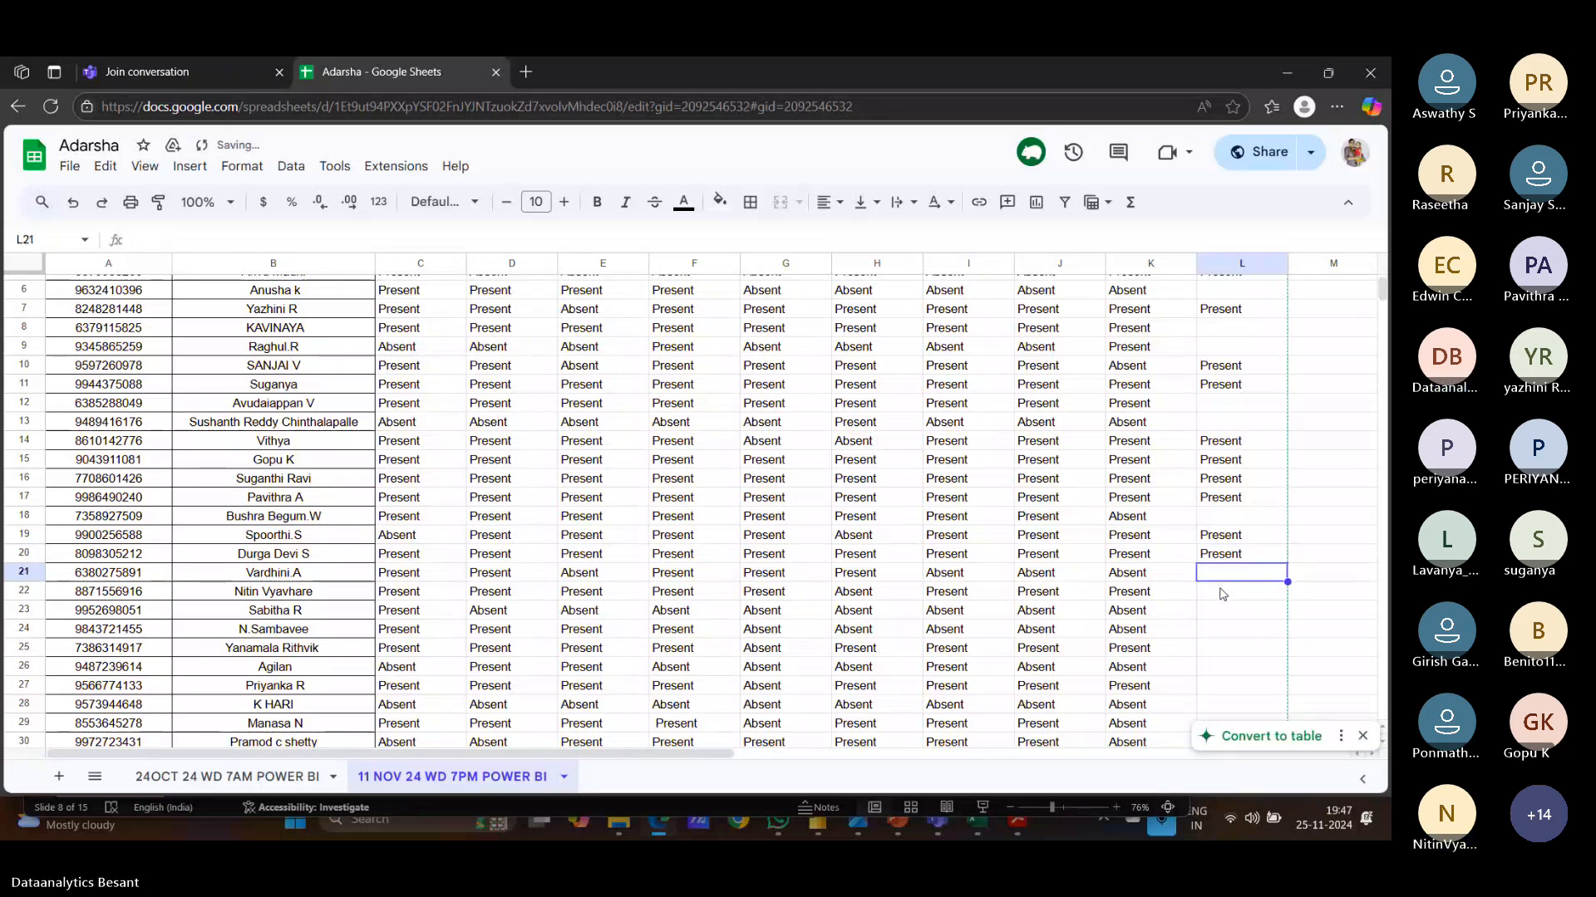
pyautogui.click(1222, 593)
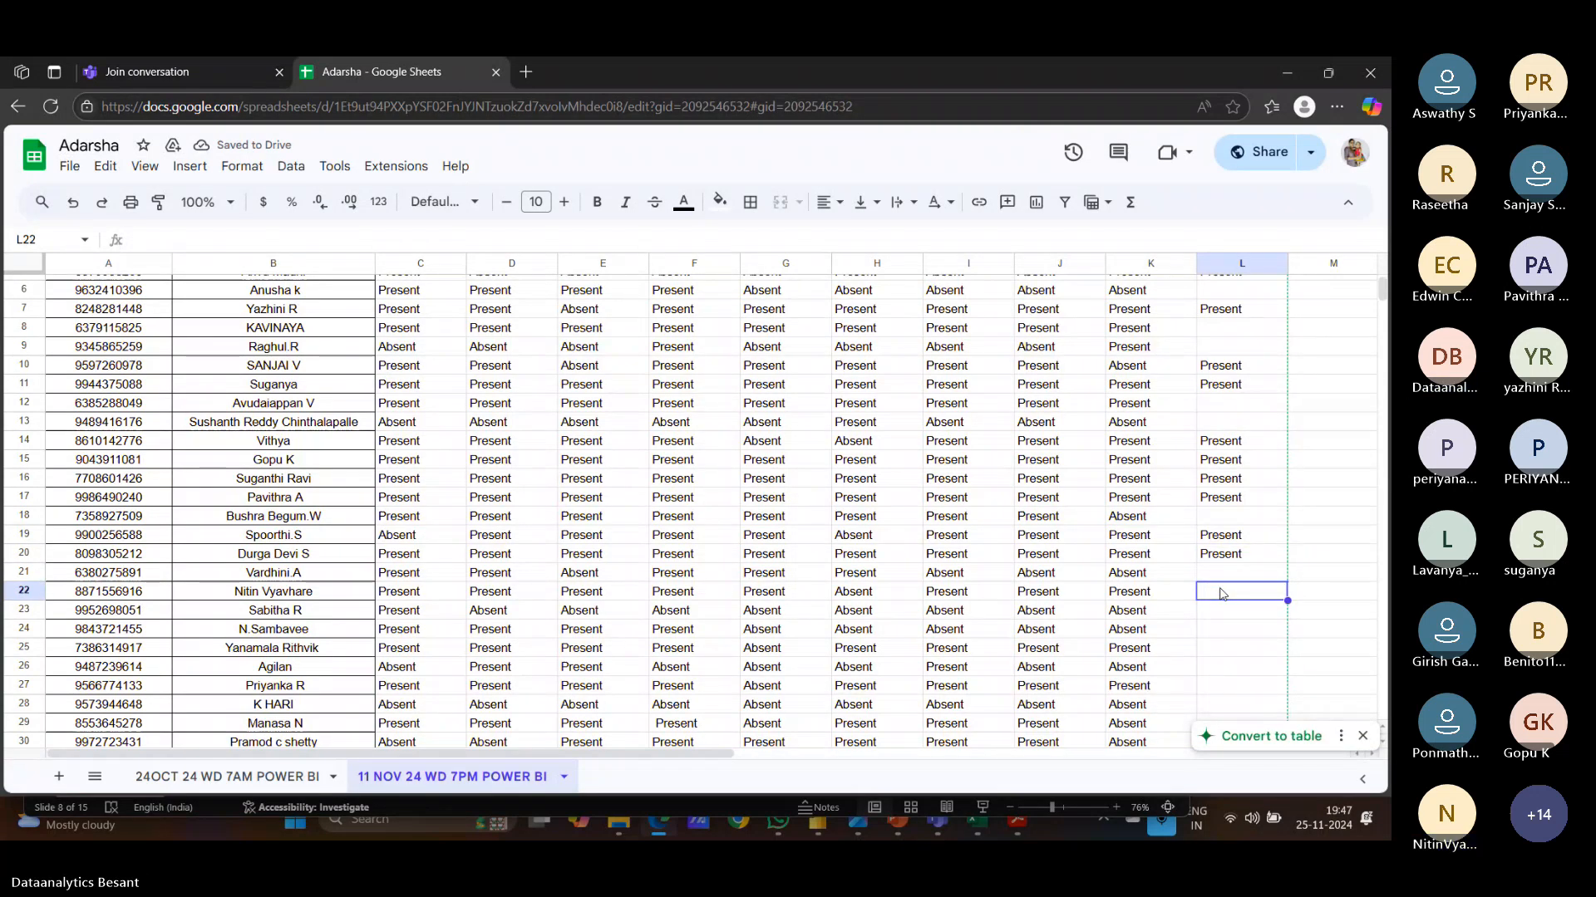
pyautogui.write('Present')
# Step: Skip the absent students from row 23 on and mark rows 27 and 29 as Present for 25-11-2024
pyautogui.click(1221, 619)
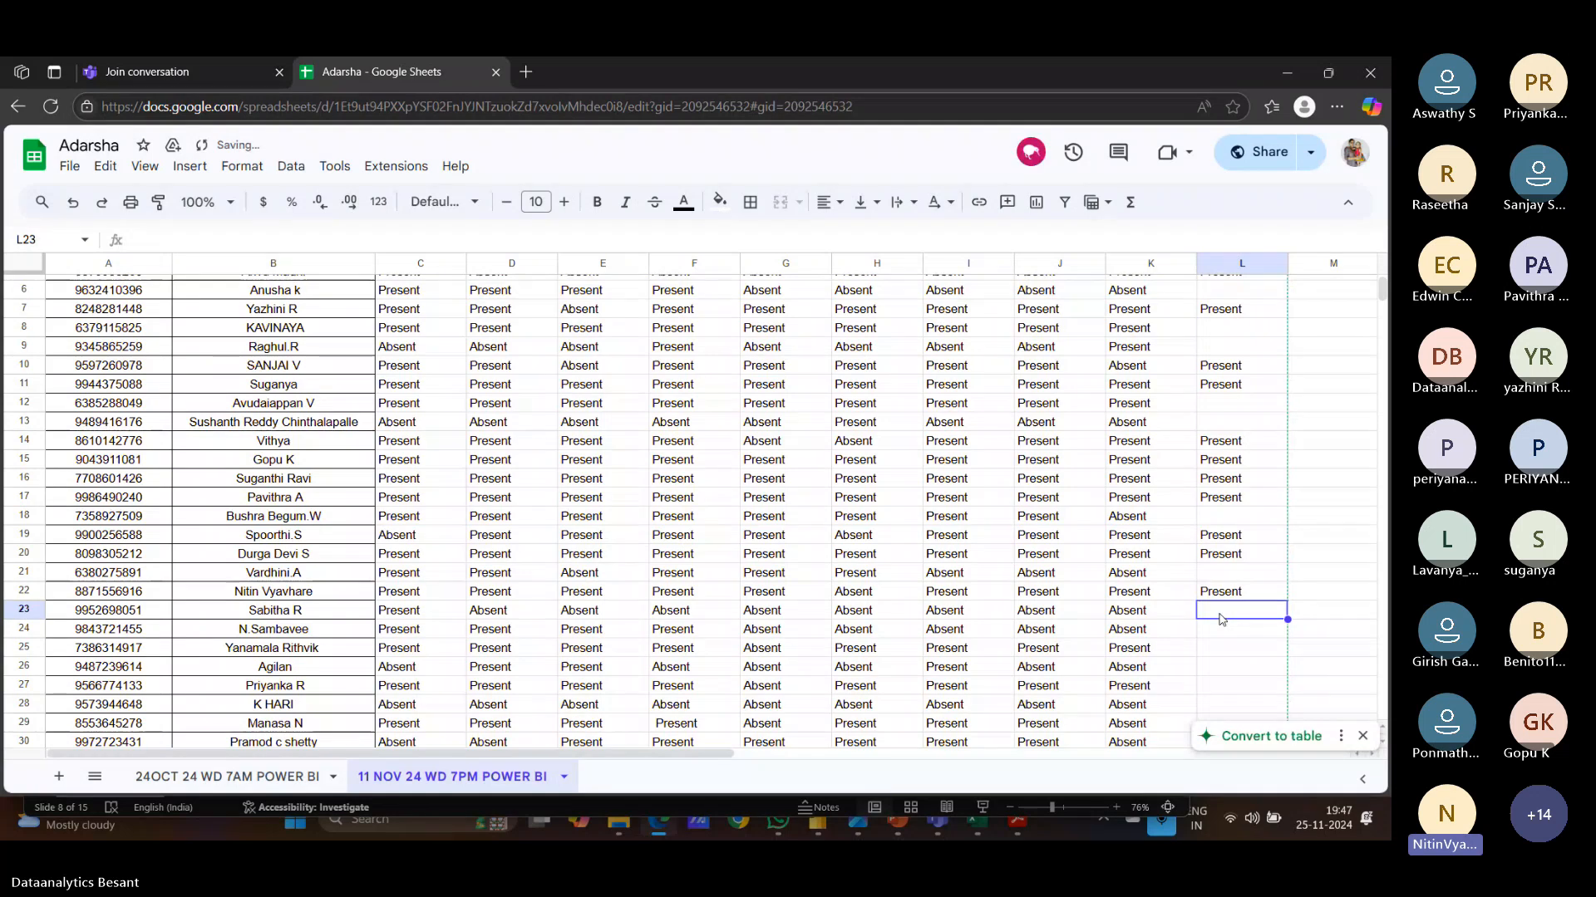
pyautogui.click(1210, 636)
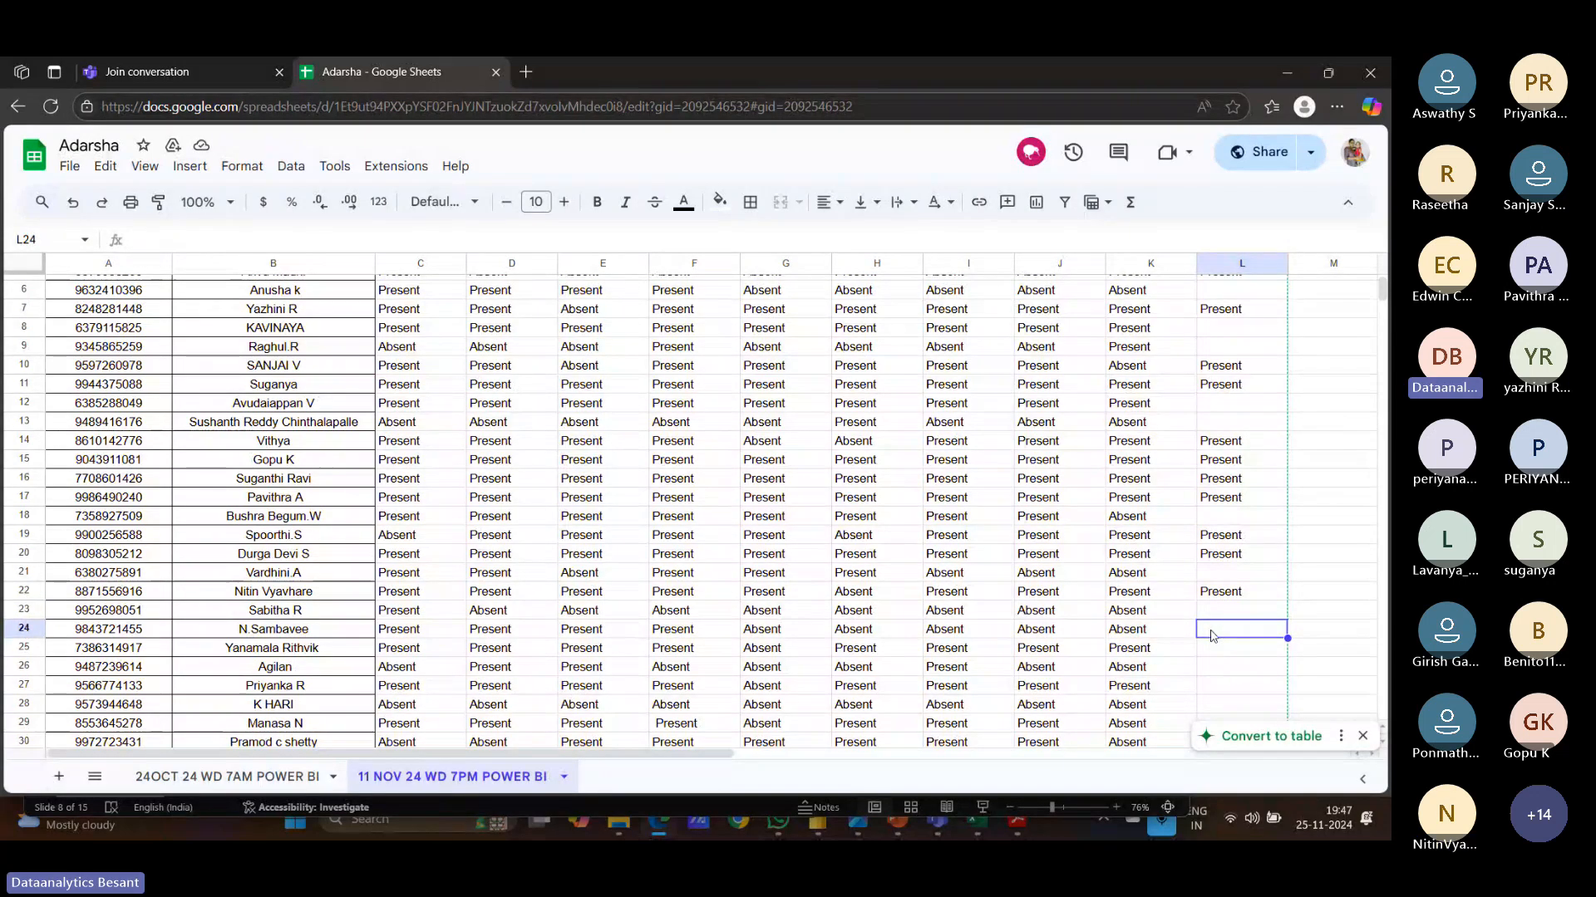
pyautogui.scroll(-2, 1211, 635)
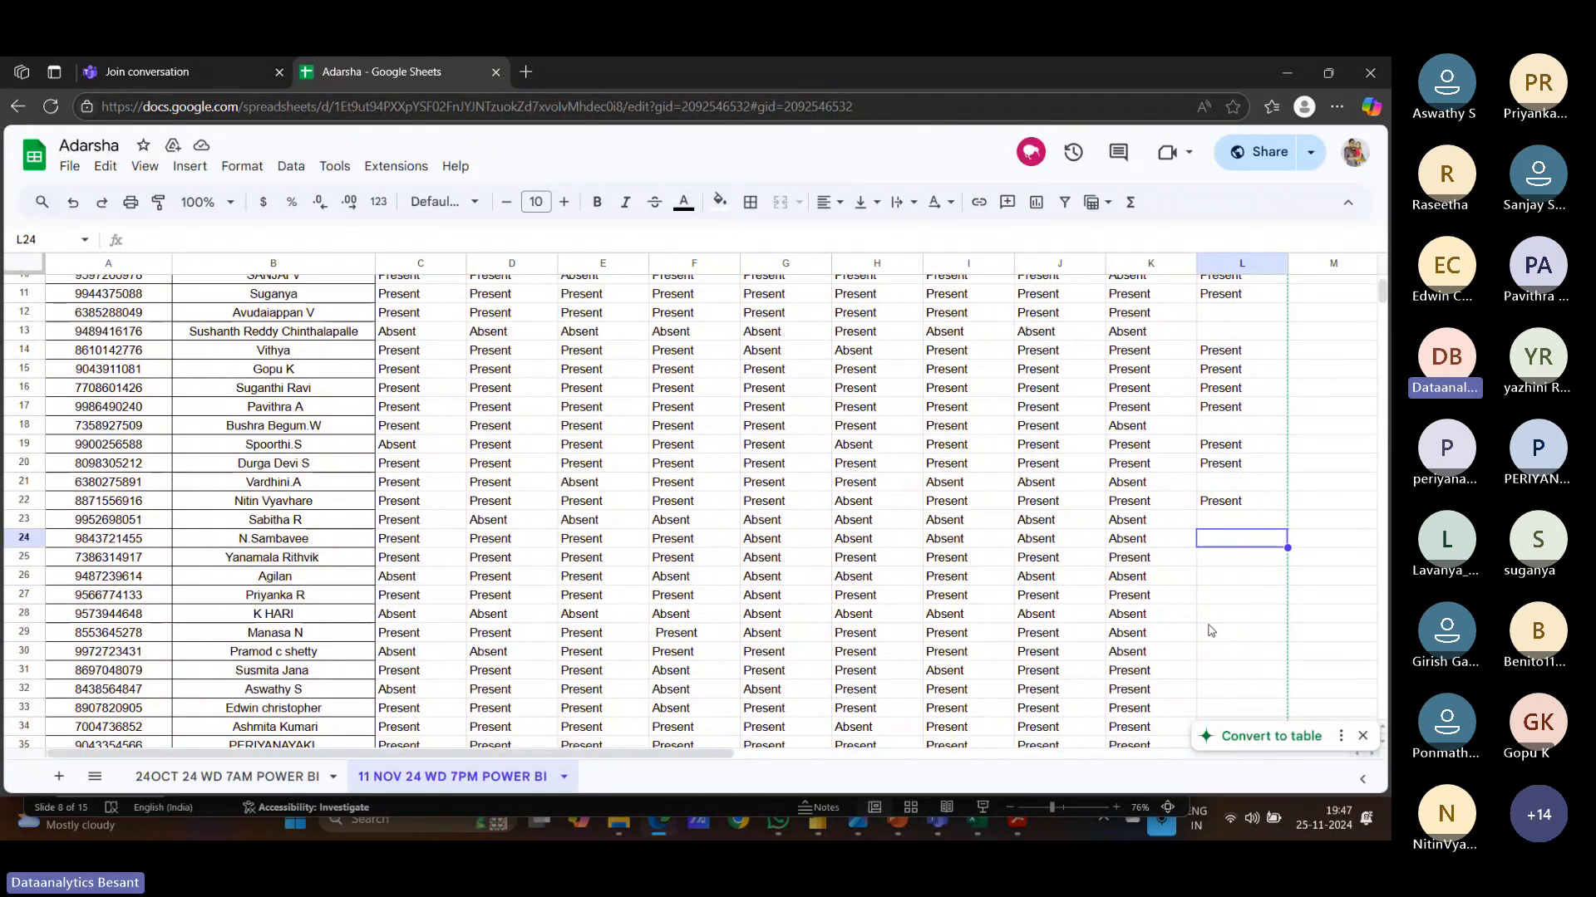
pyautogui.click(1229, 564)
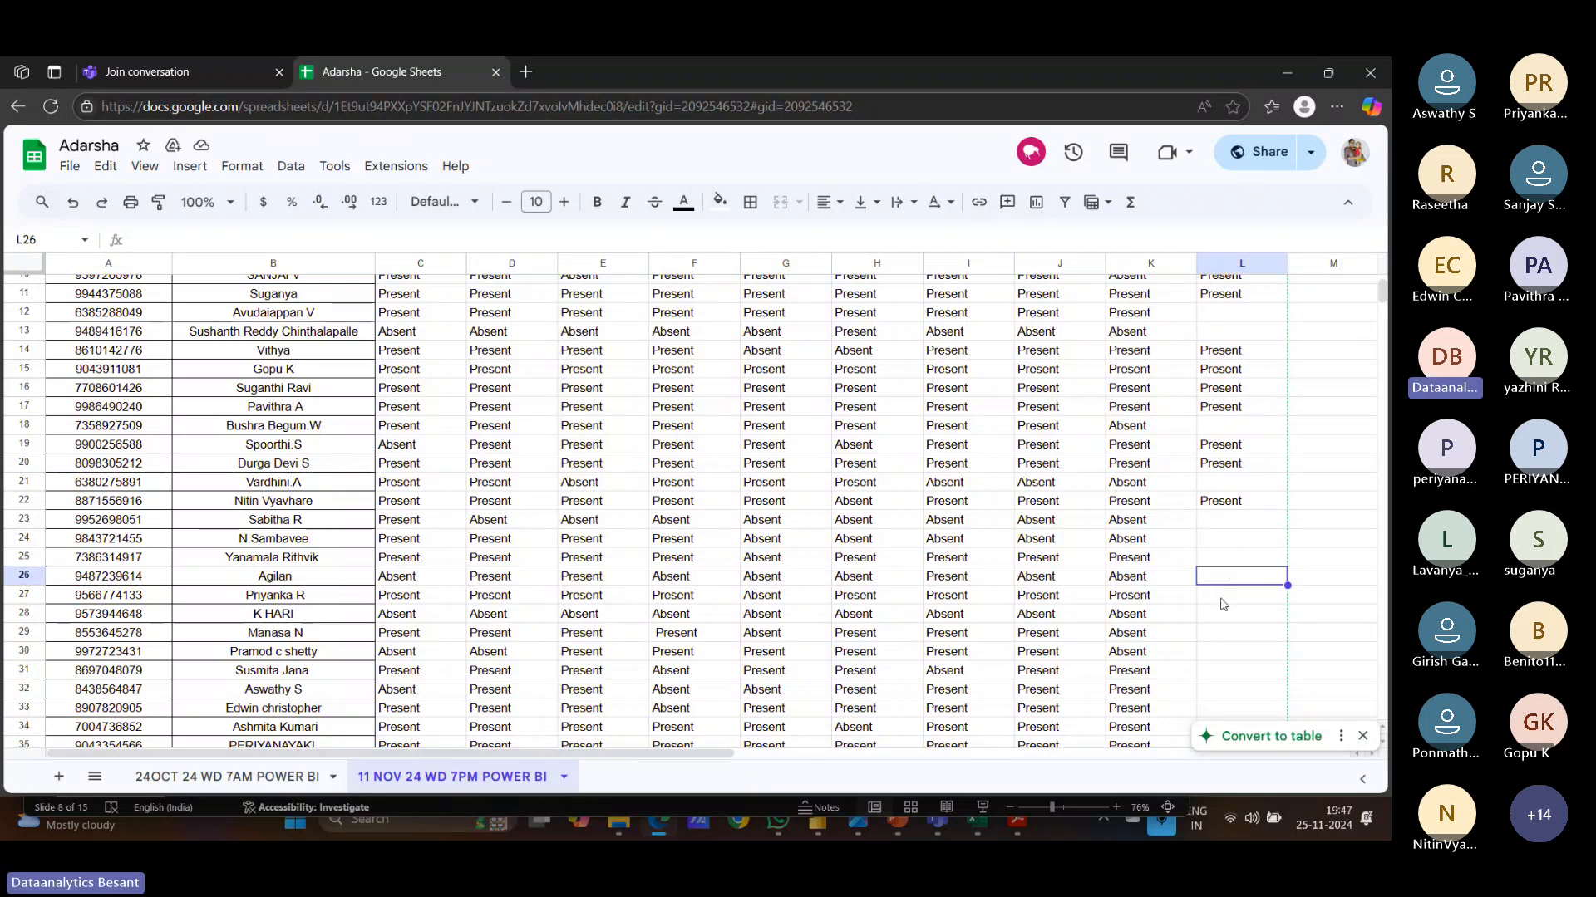
pyautogui.click(1227, 596)
pyautogui.write('Present')
pyautogui.click(1221, 616)
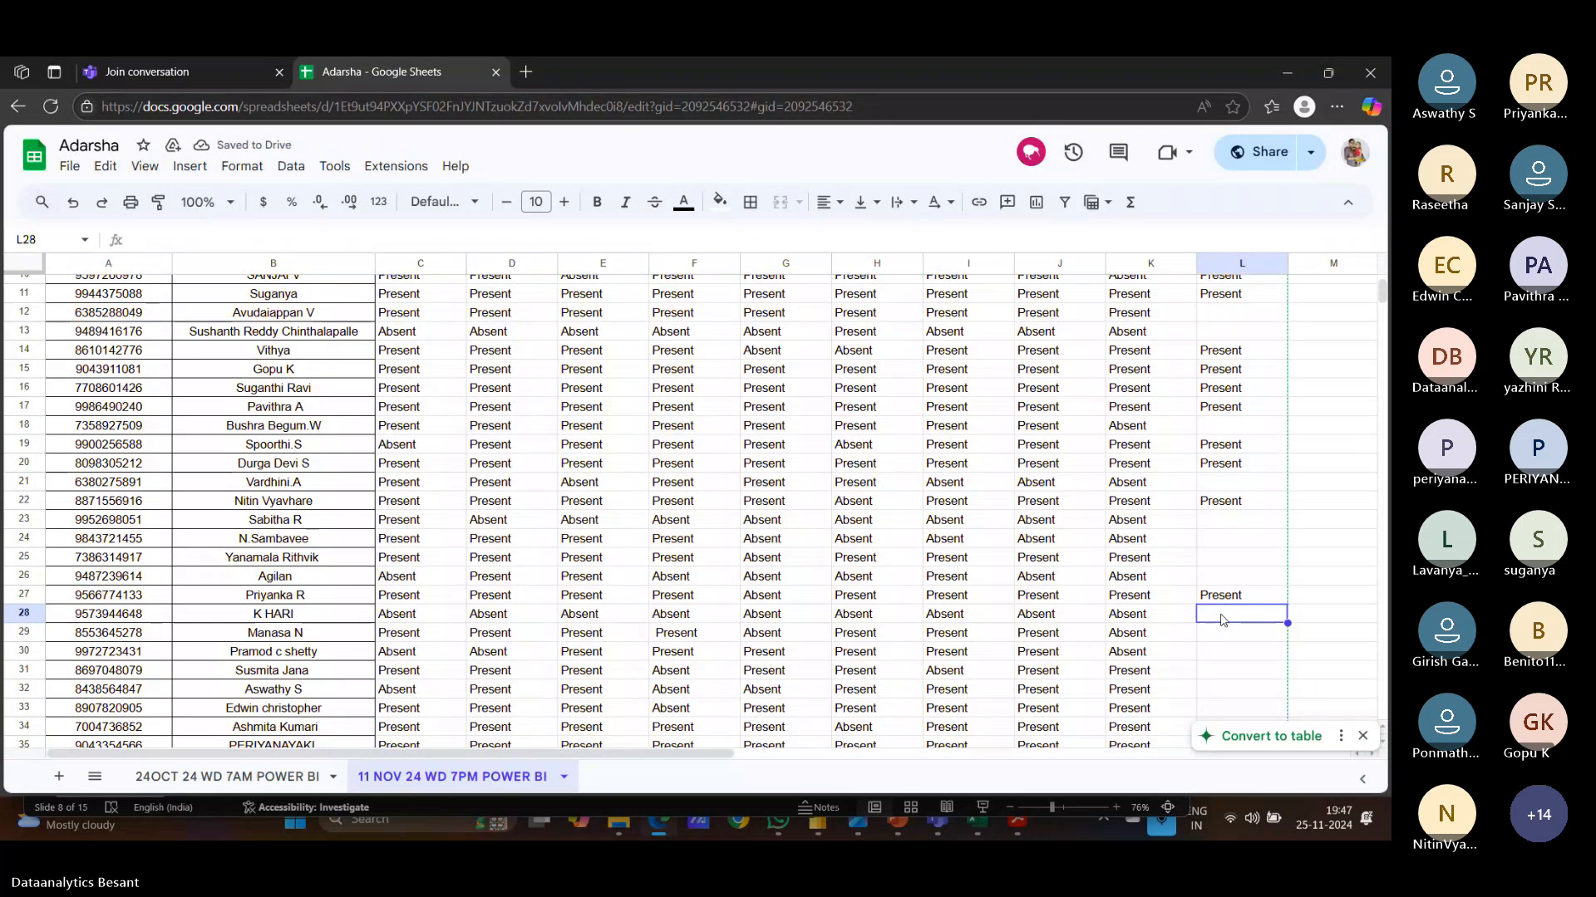
pyautogui.click(1218, 633)
pyautogui.write('Present')
pyautogui.click(1213, 653)
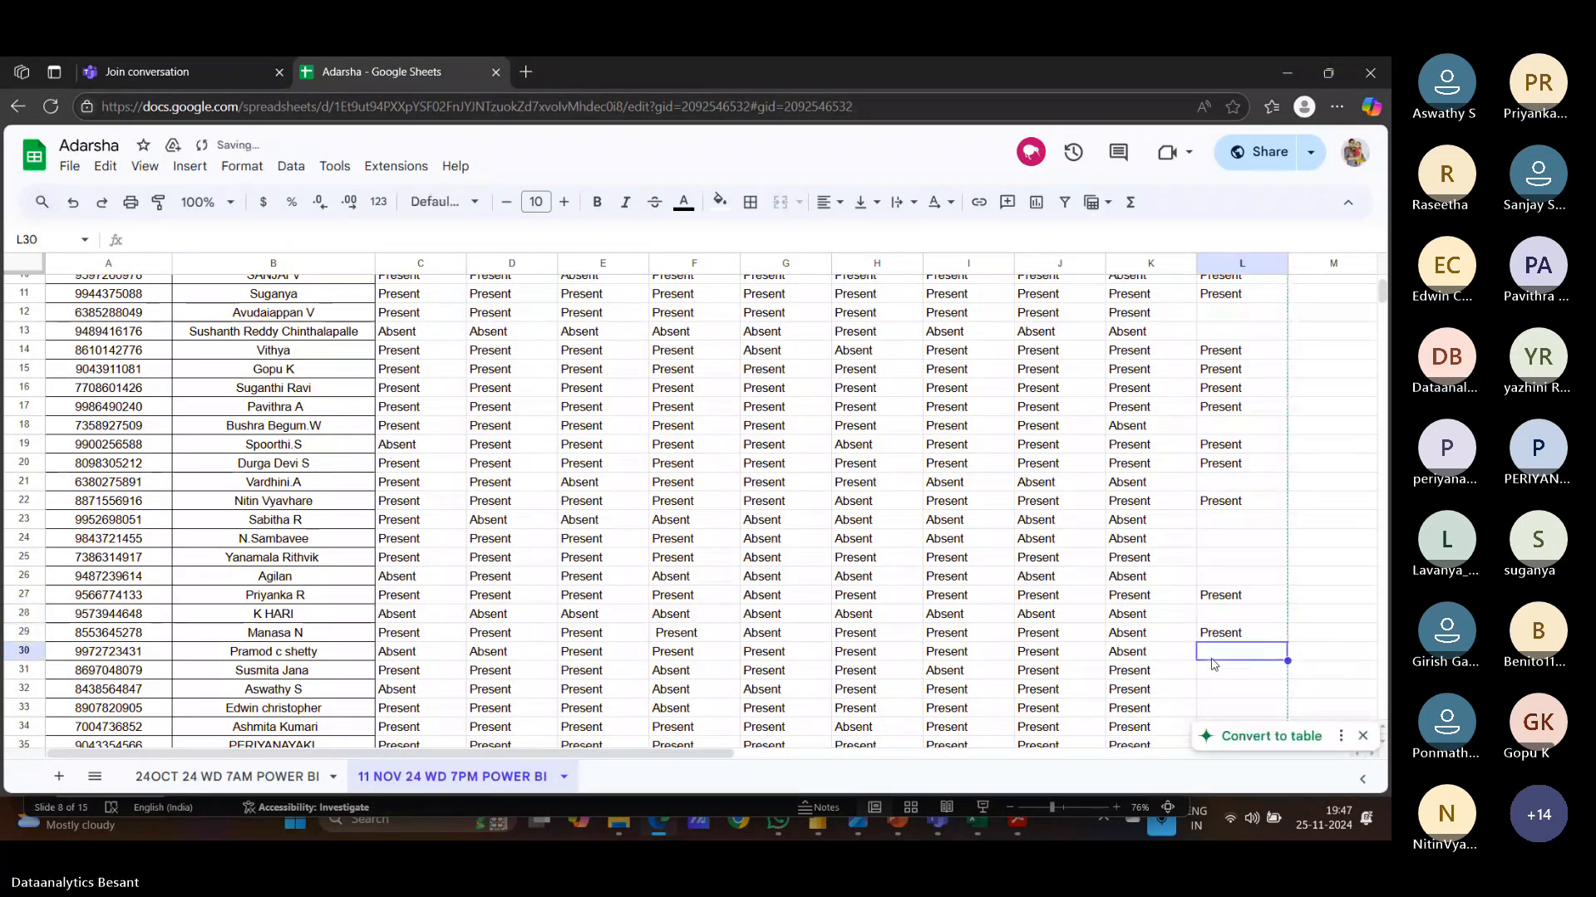
# Step: Fill in Present for the students in rows 32 and 33 under 25-11-2024, leaving rows 30, 31 and 34 blank
pyautogui.scroll(-1, 1213, 664)
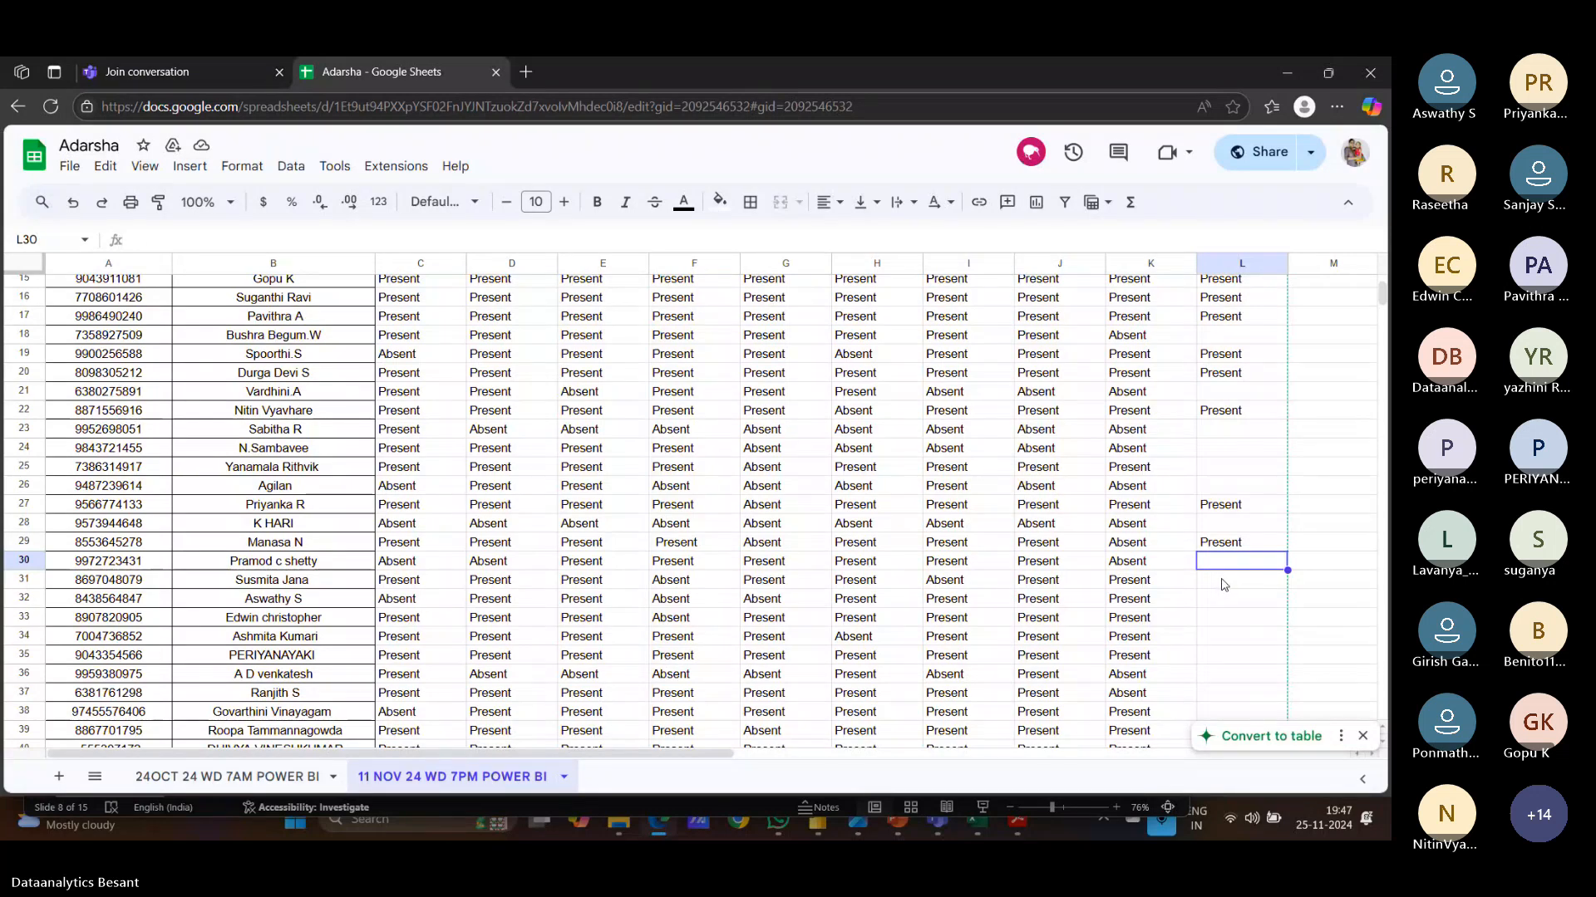
pyautogui.click(1221, 584)
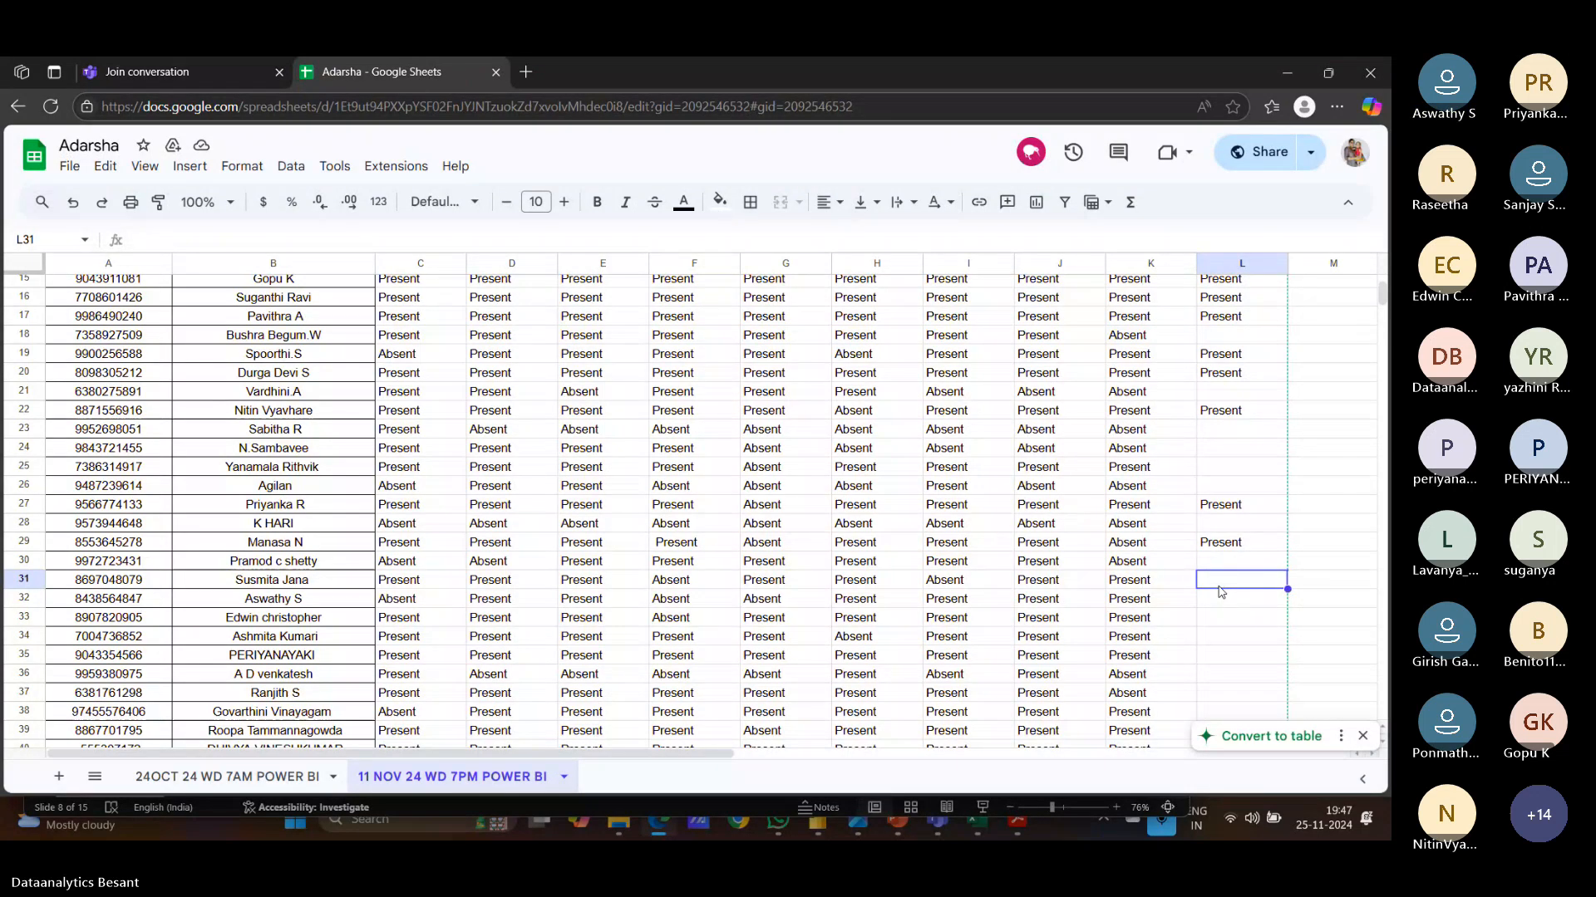
pyautogui.click(1211, 597)
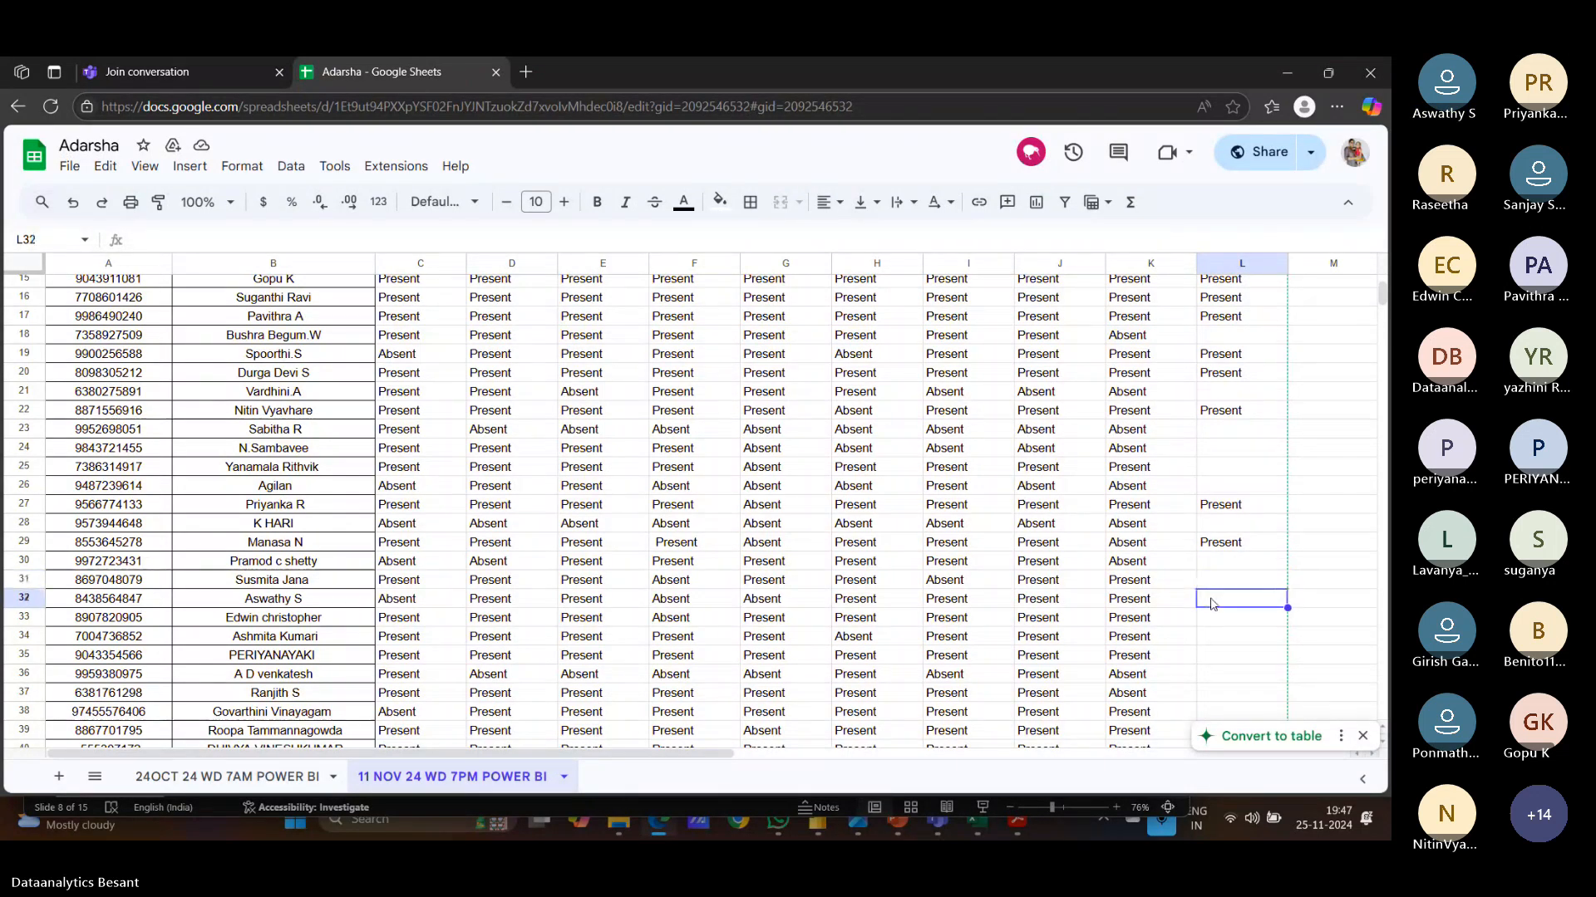
pyautogui.write('Present')
pyautogui.press('Down')
pyautogui.write('Present')
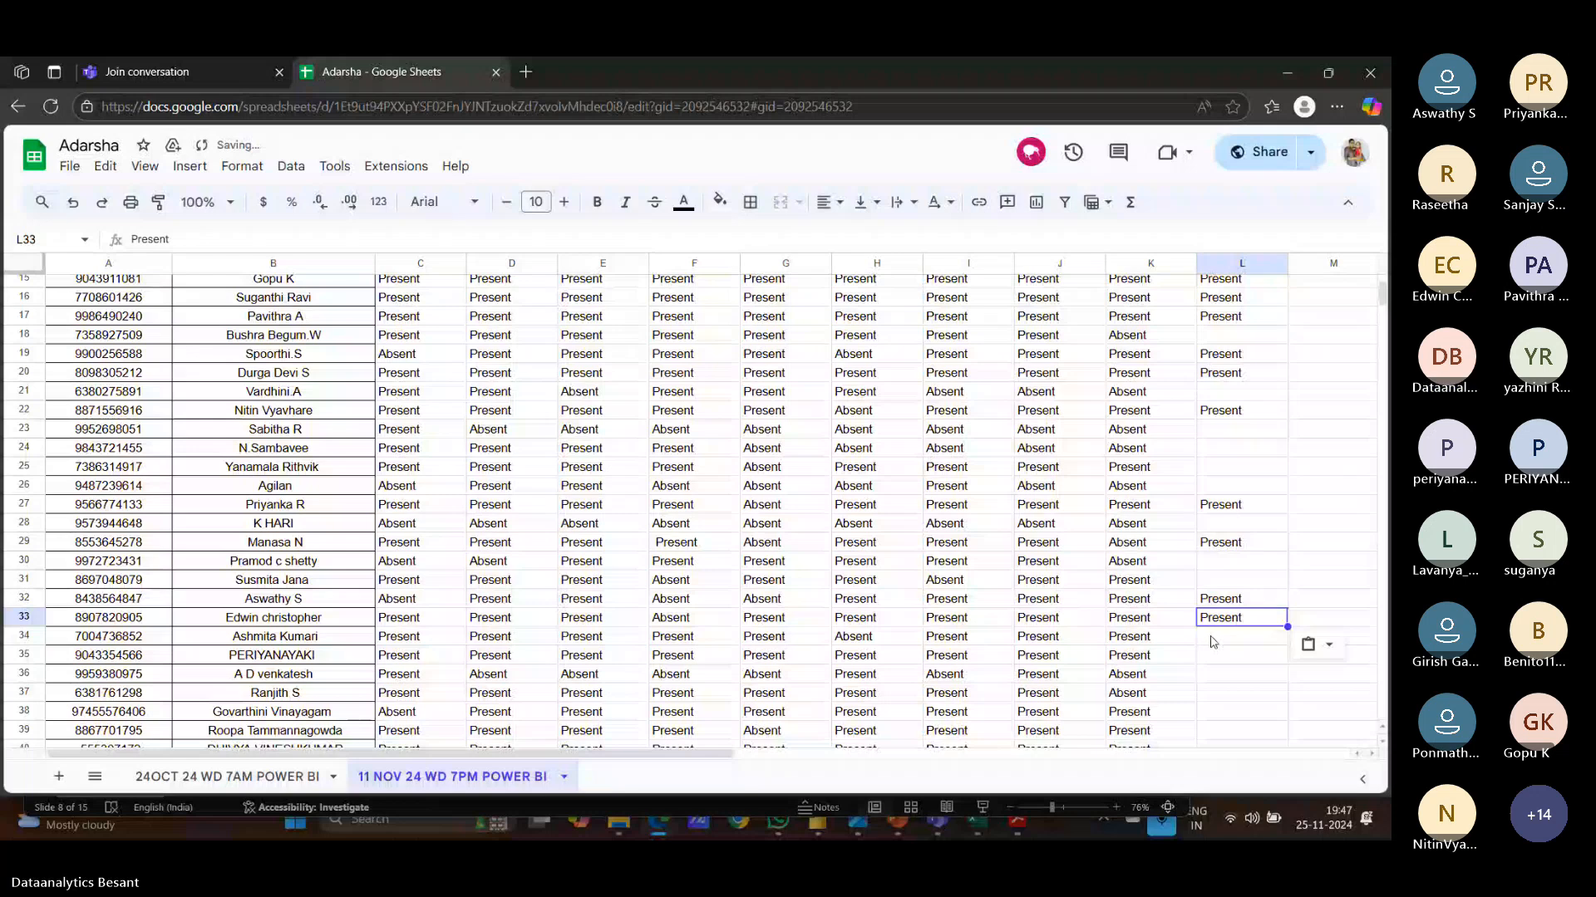
pyautogui.click(1214, 643)
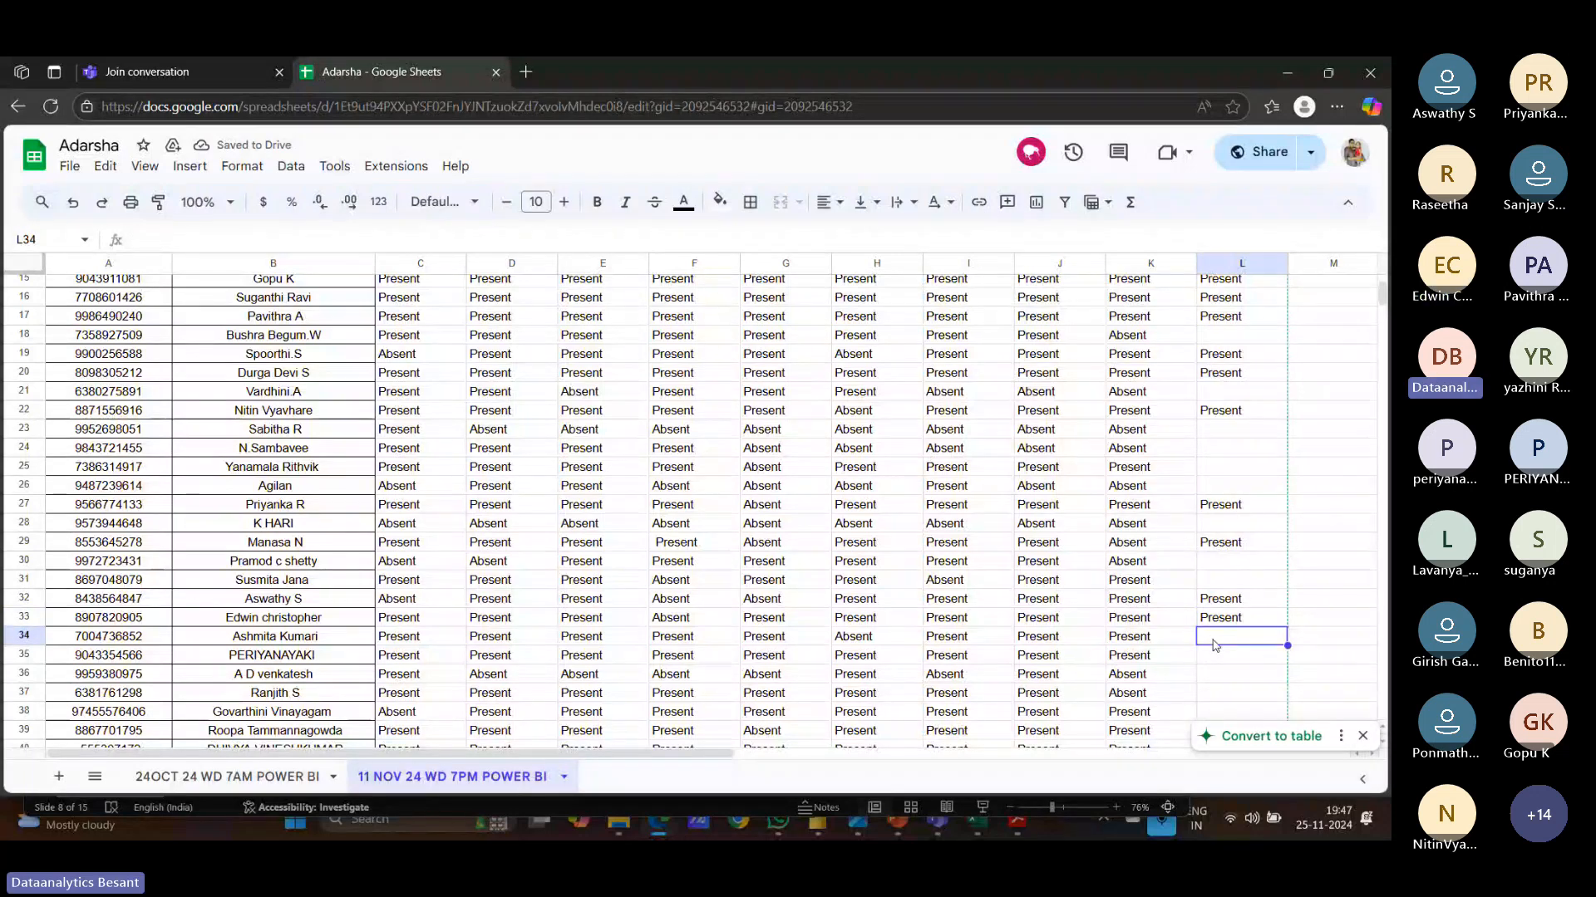
pyautogui.scroll(-1, 1215, 645)
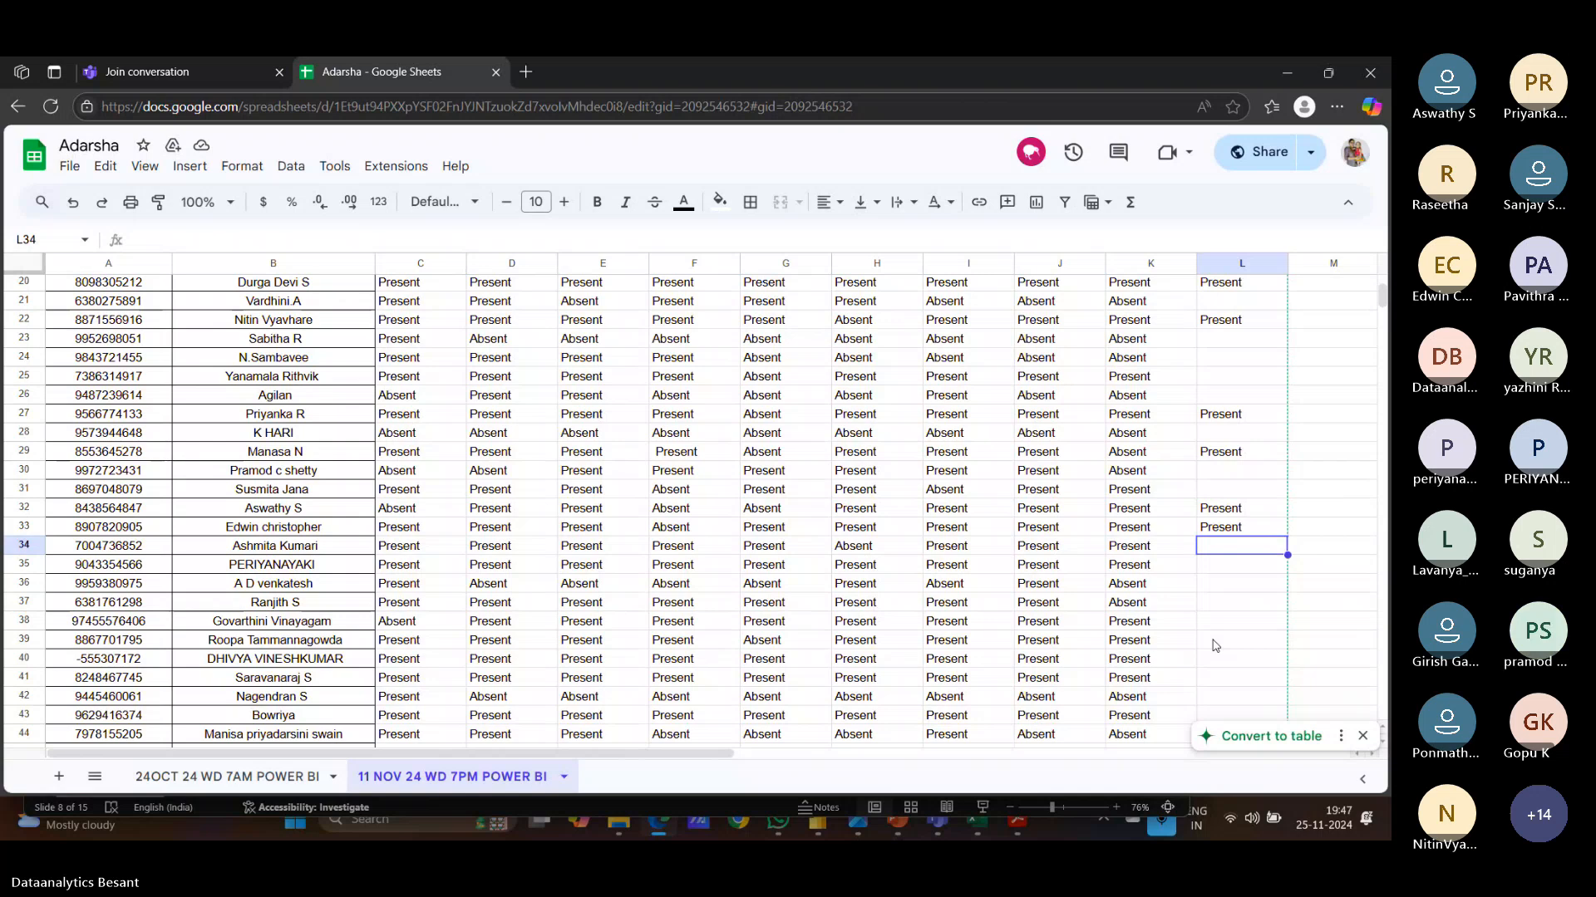
pyautogui.scroll(1, 1213, 643)
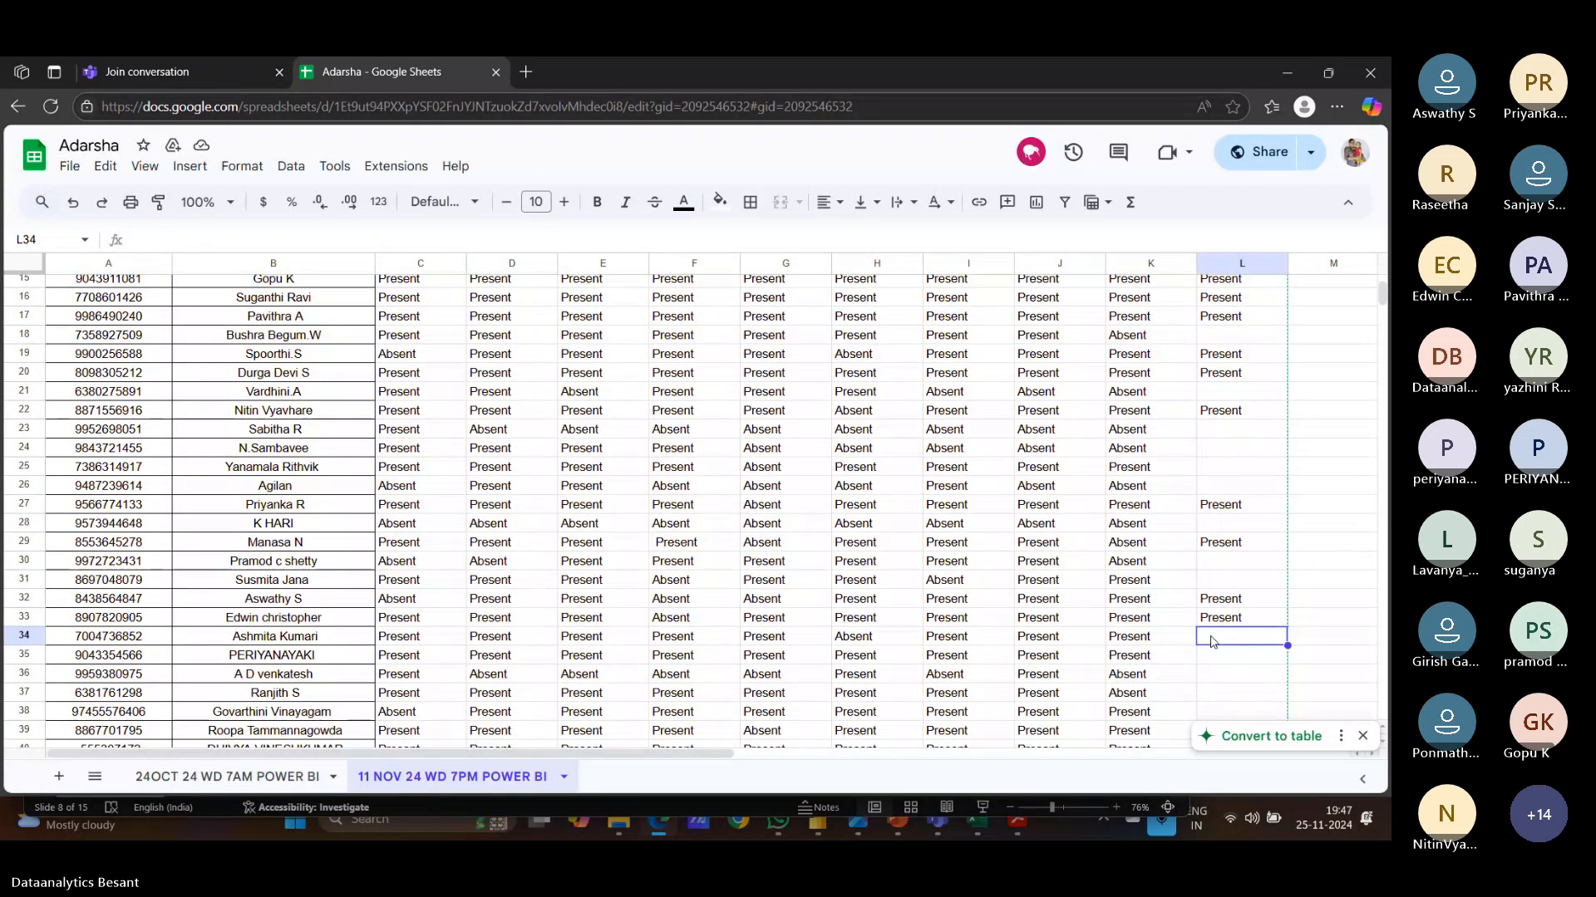
# Step: Mark the students in rows 30, 34 and 35 as Present under 25-11-2024, leaving row 31 blank
pyautogui.click(221, 562)
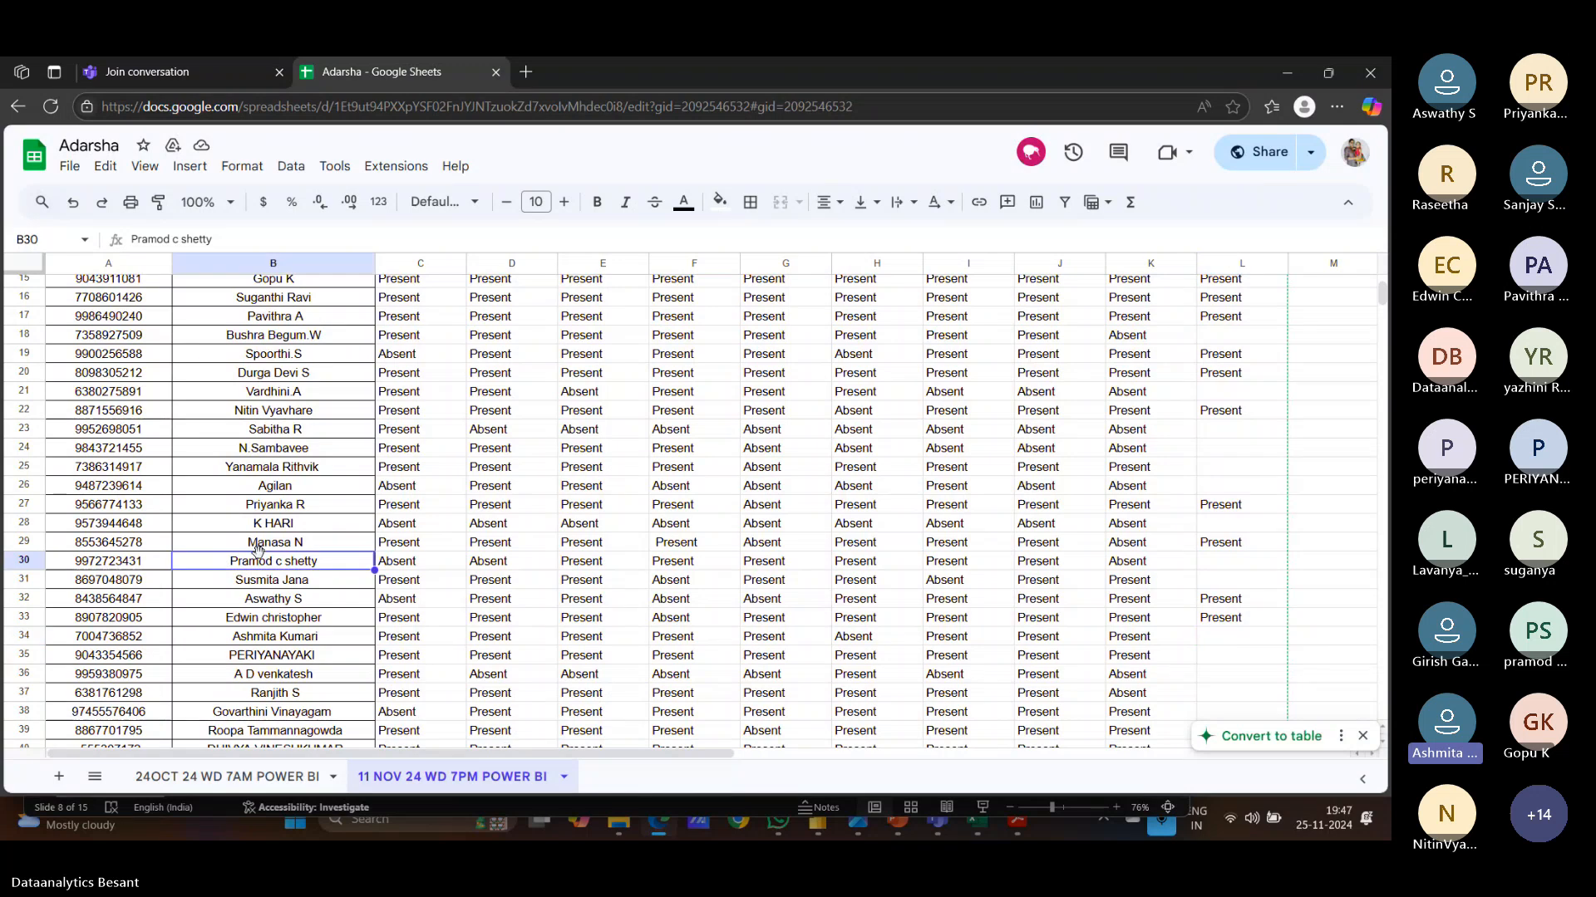
pyautogui.click(1209, 563)
pyautogui.write('Present')
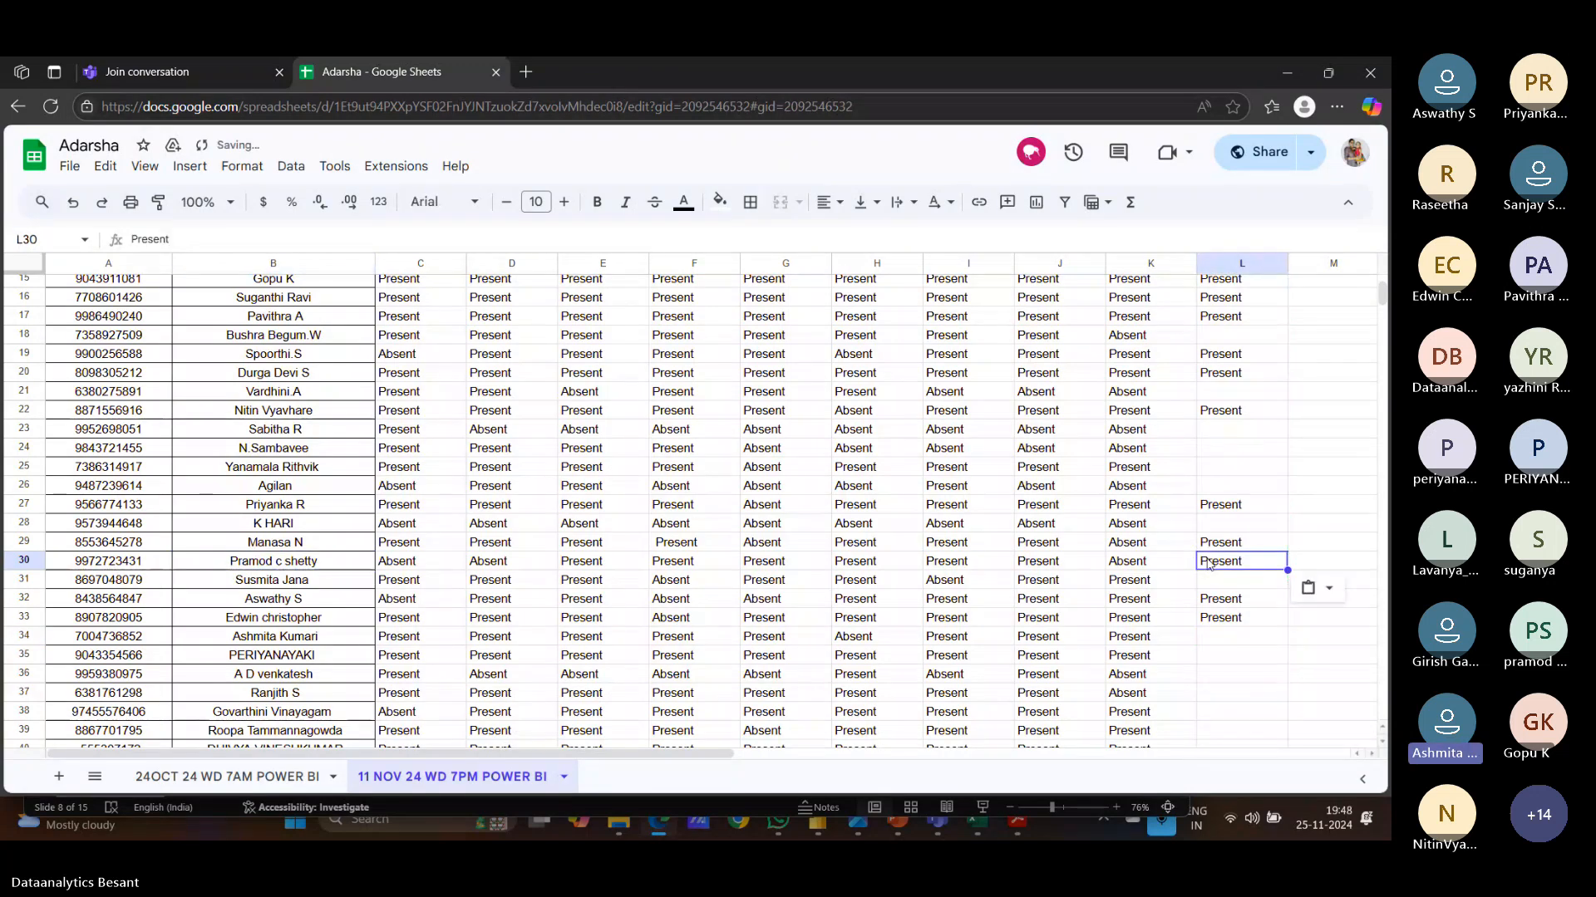
pyautogui.click(1213, 642)
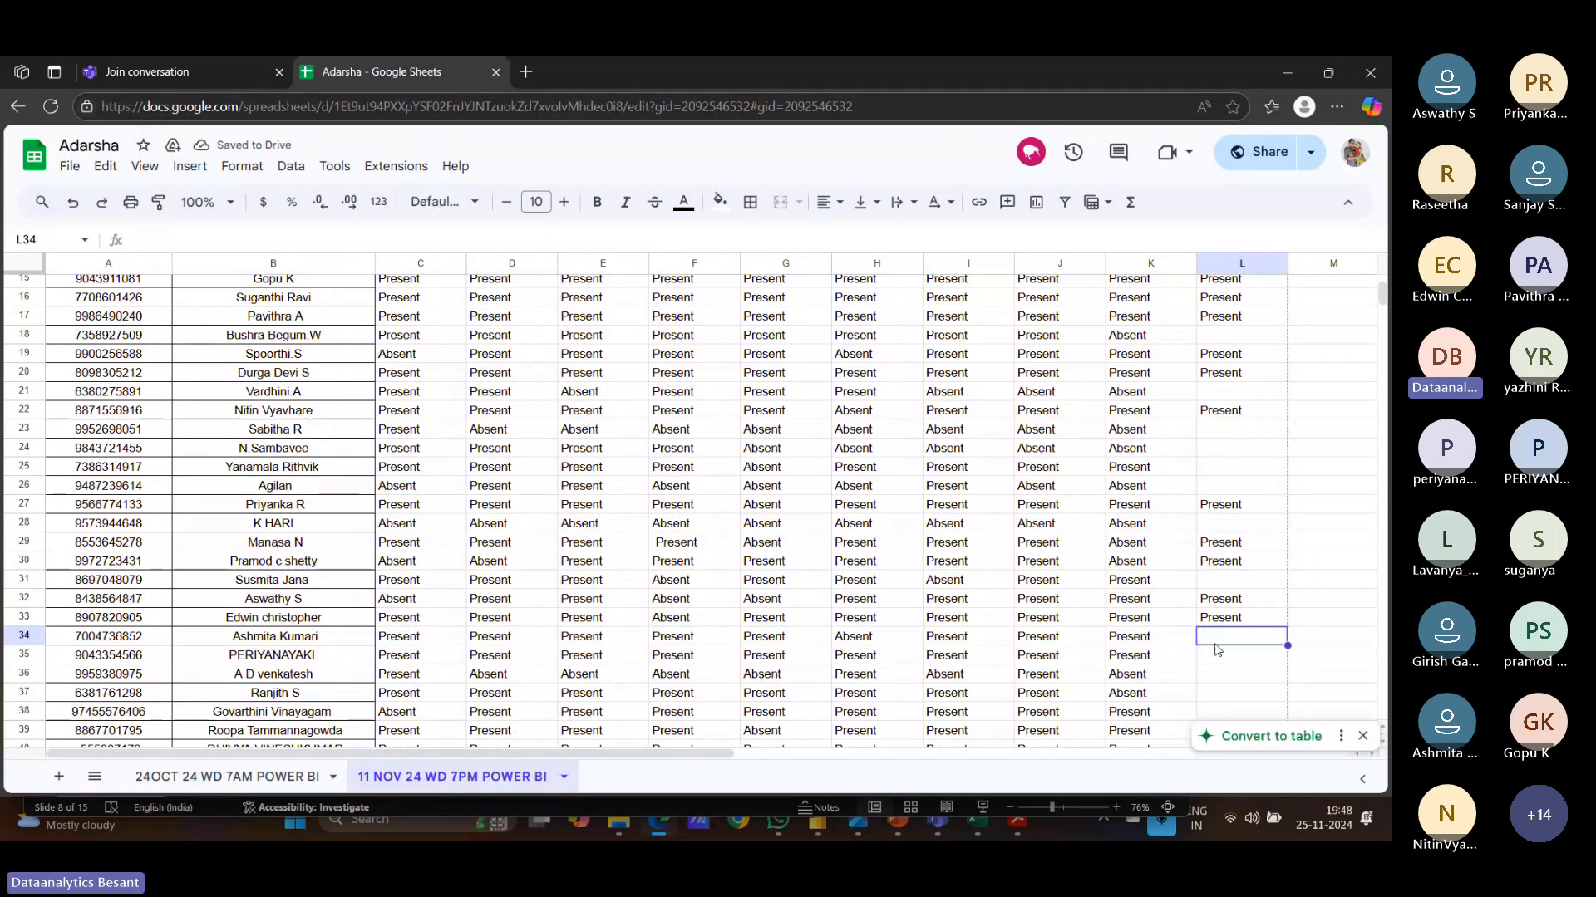
pyautogui.click(1218, 663)
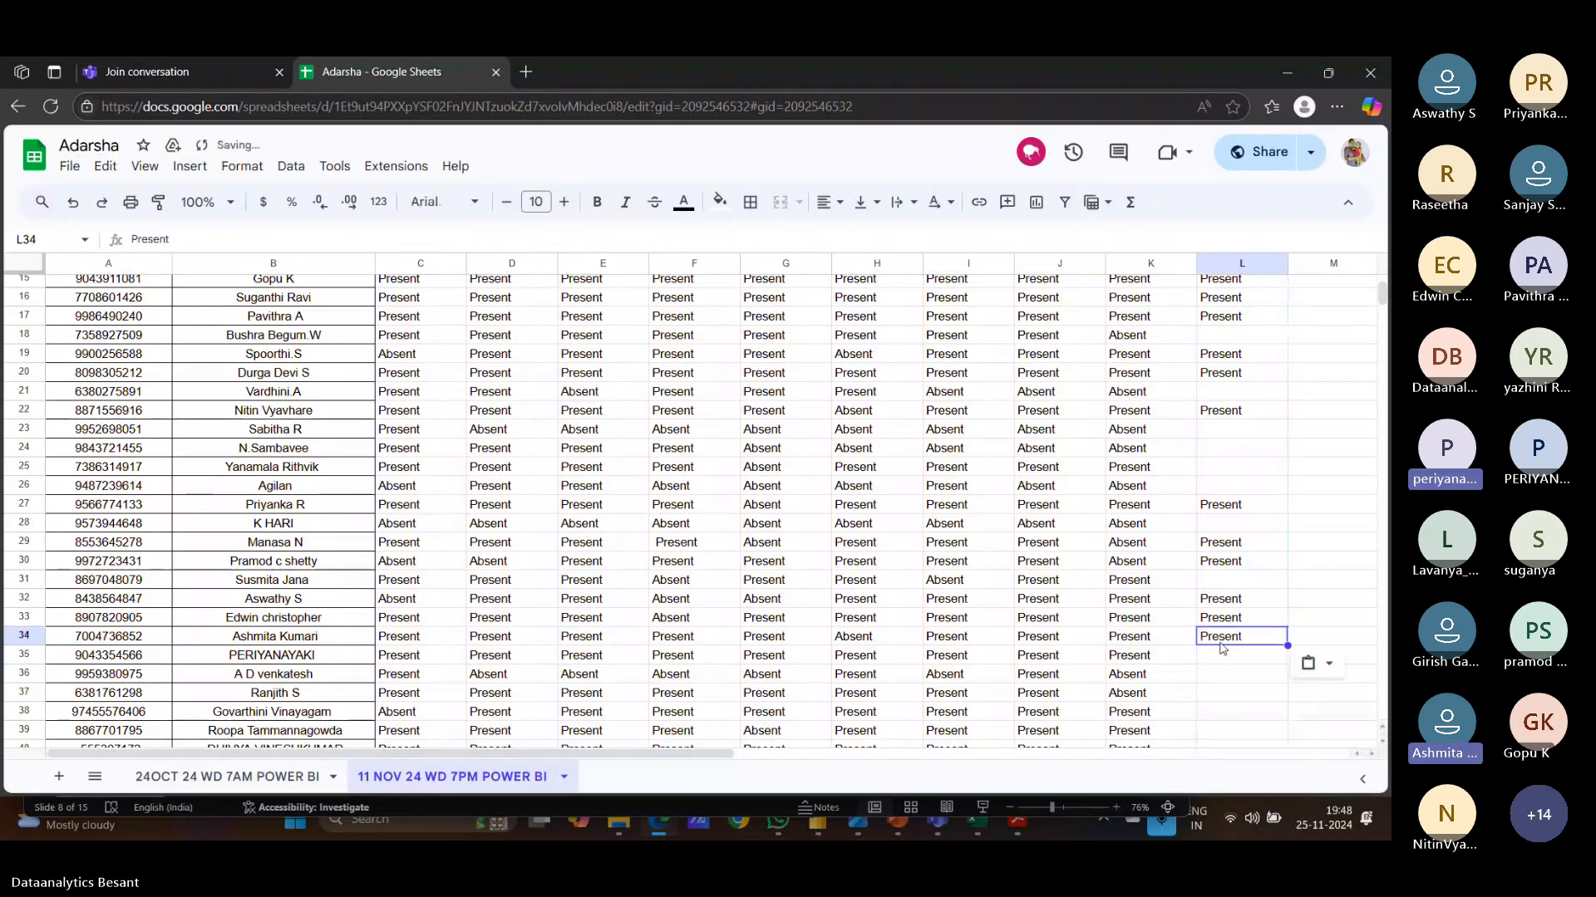
pyautogui.write('Present')
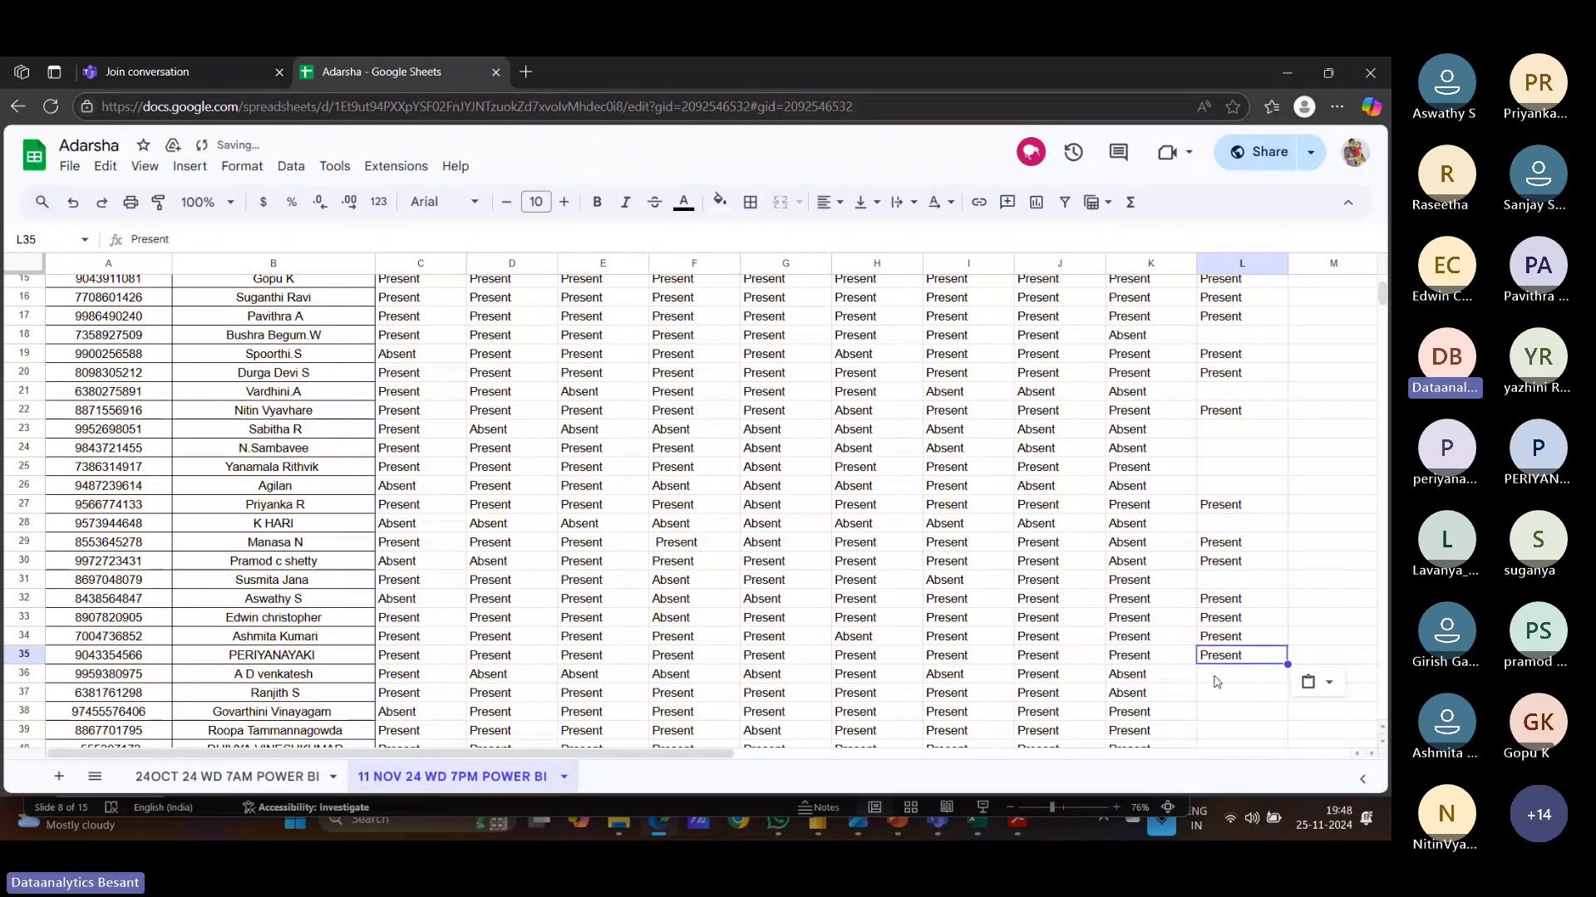
# Step: Record Present for the students in rows 40 and 41 under 25-11-2024, skipping rows 36 to 39
pyautogui.click(1215, 681)
pyautogui.scroll(-1, 1215, 681)
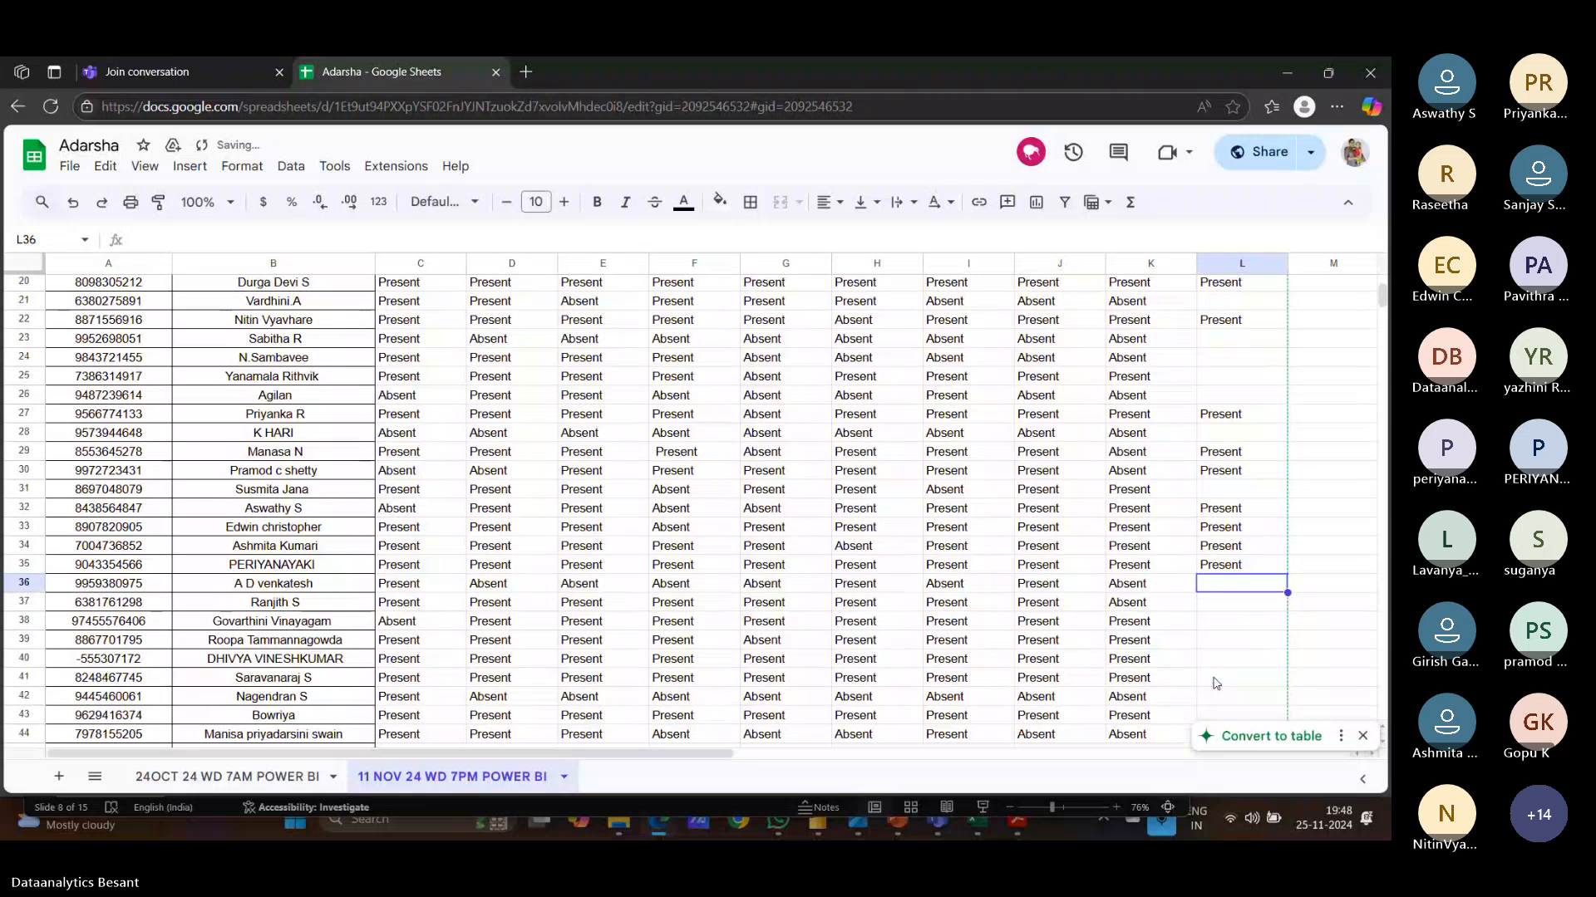
pyautogui.scroll(-1, 1216, 684)
pyautogui.click(1224, 511)
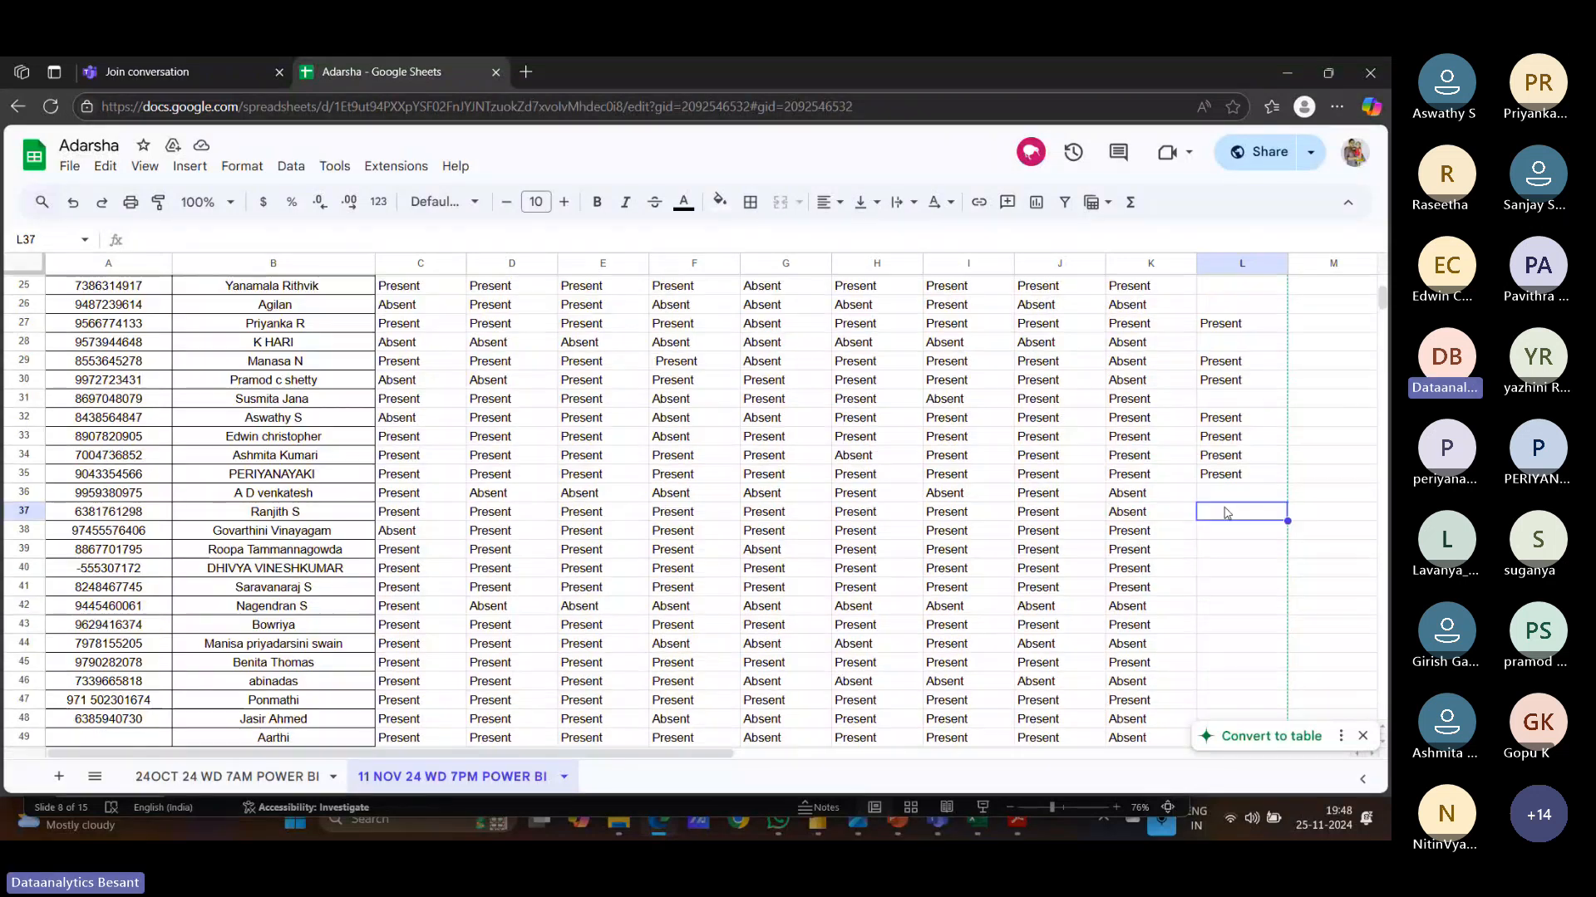
pyautogui.click(1227, 532)
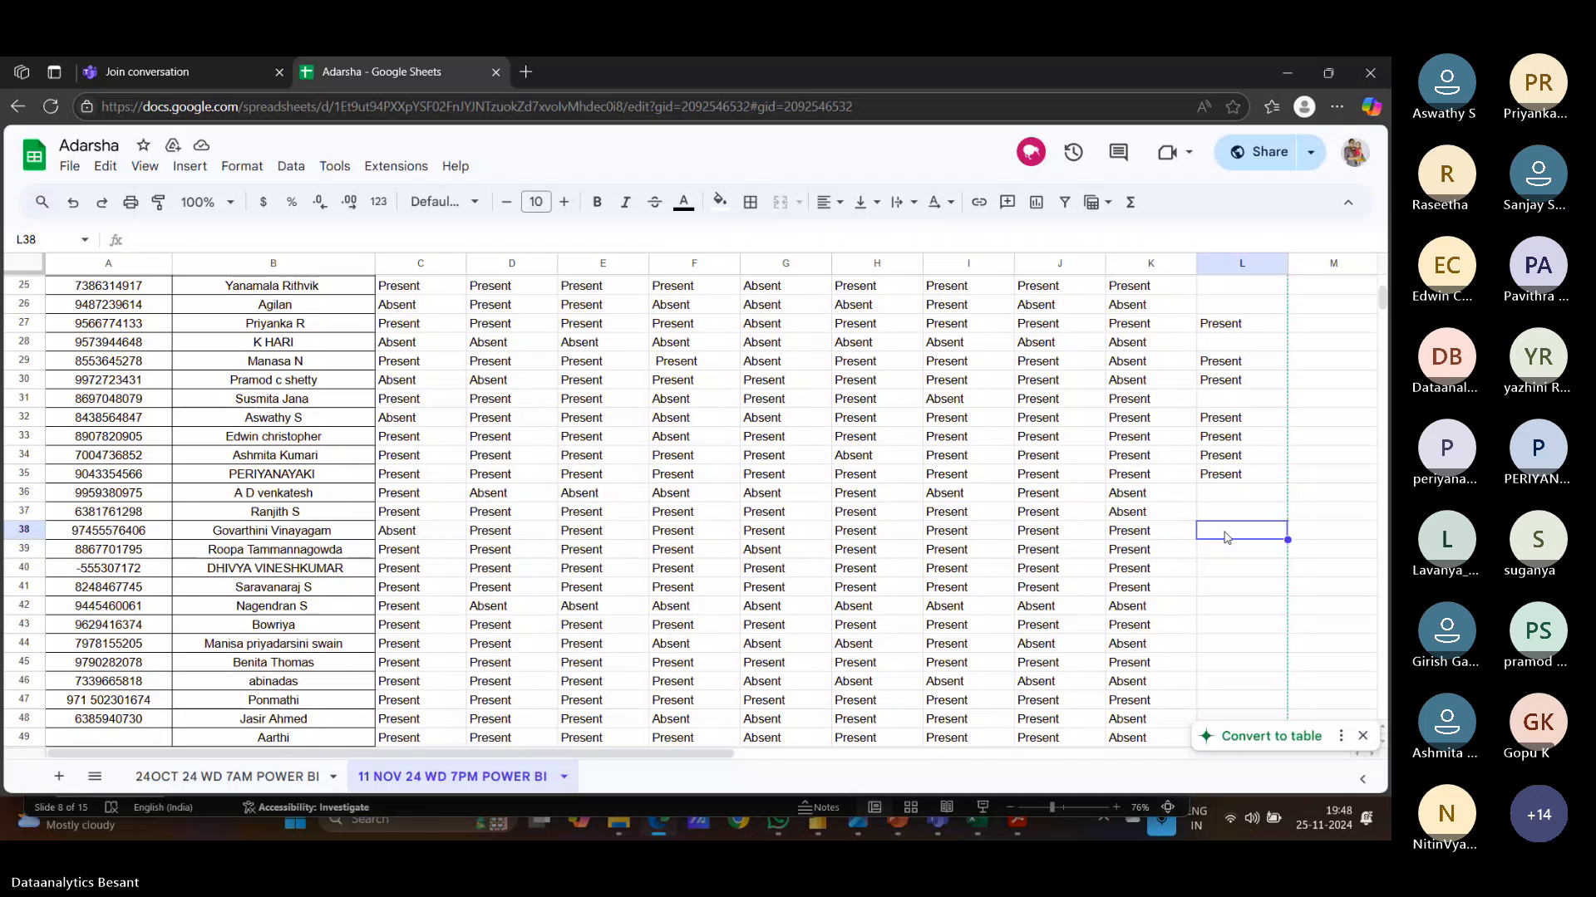
pyautogui.click(1221, 568)
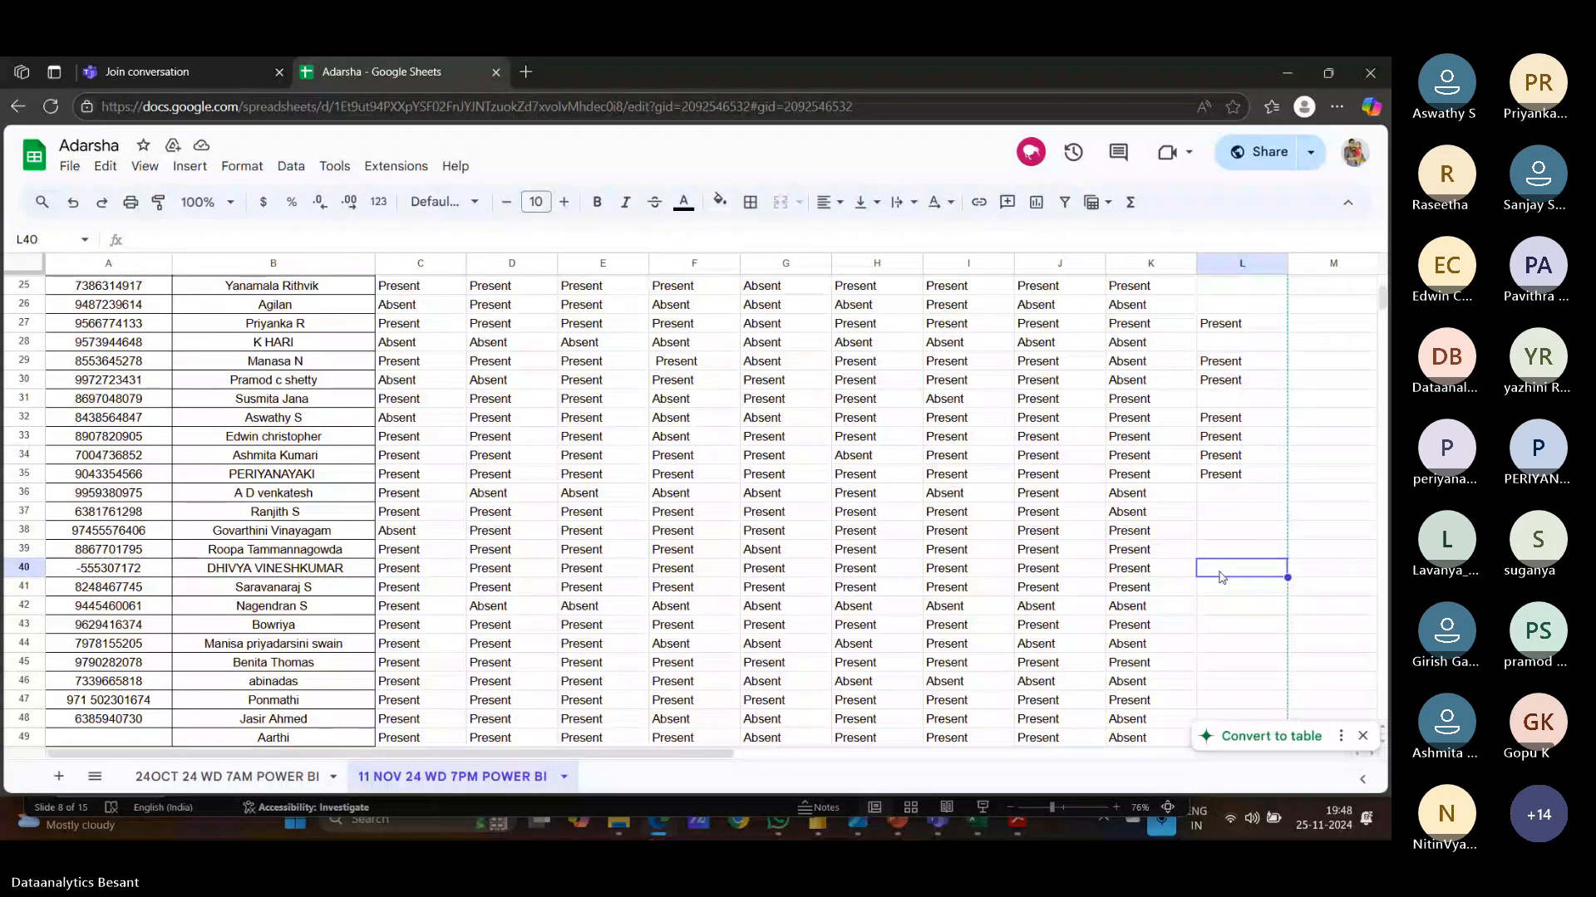
pyautogui.write('Present')
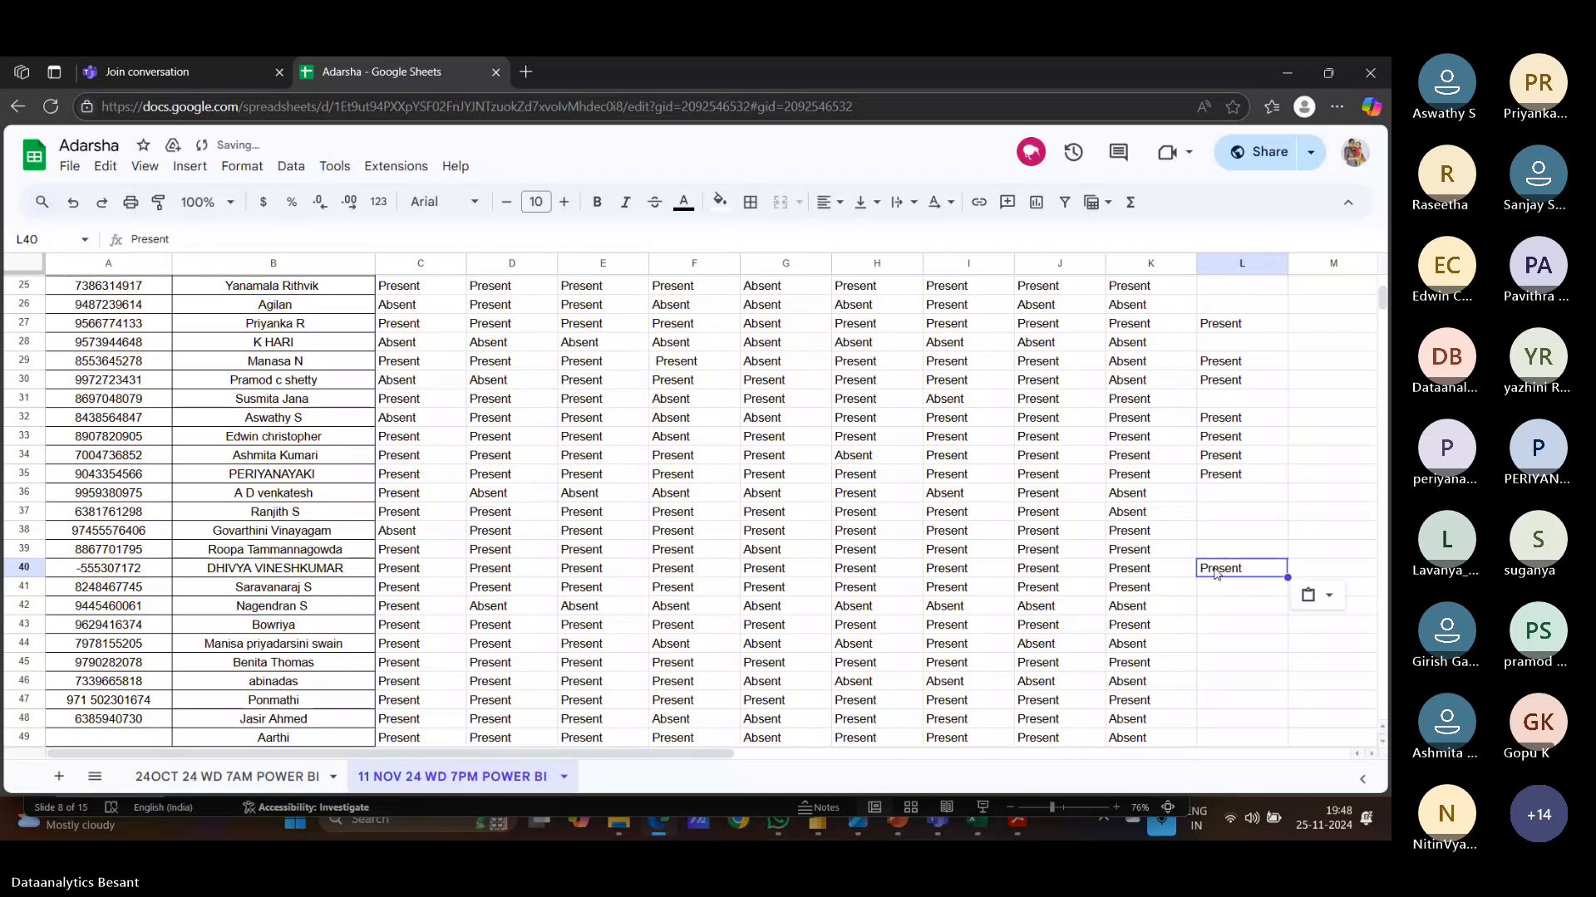
pyautogui.click(1214, 588)
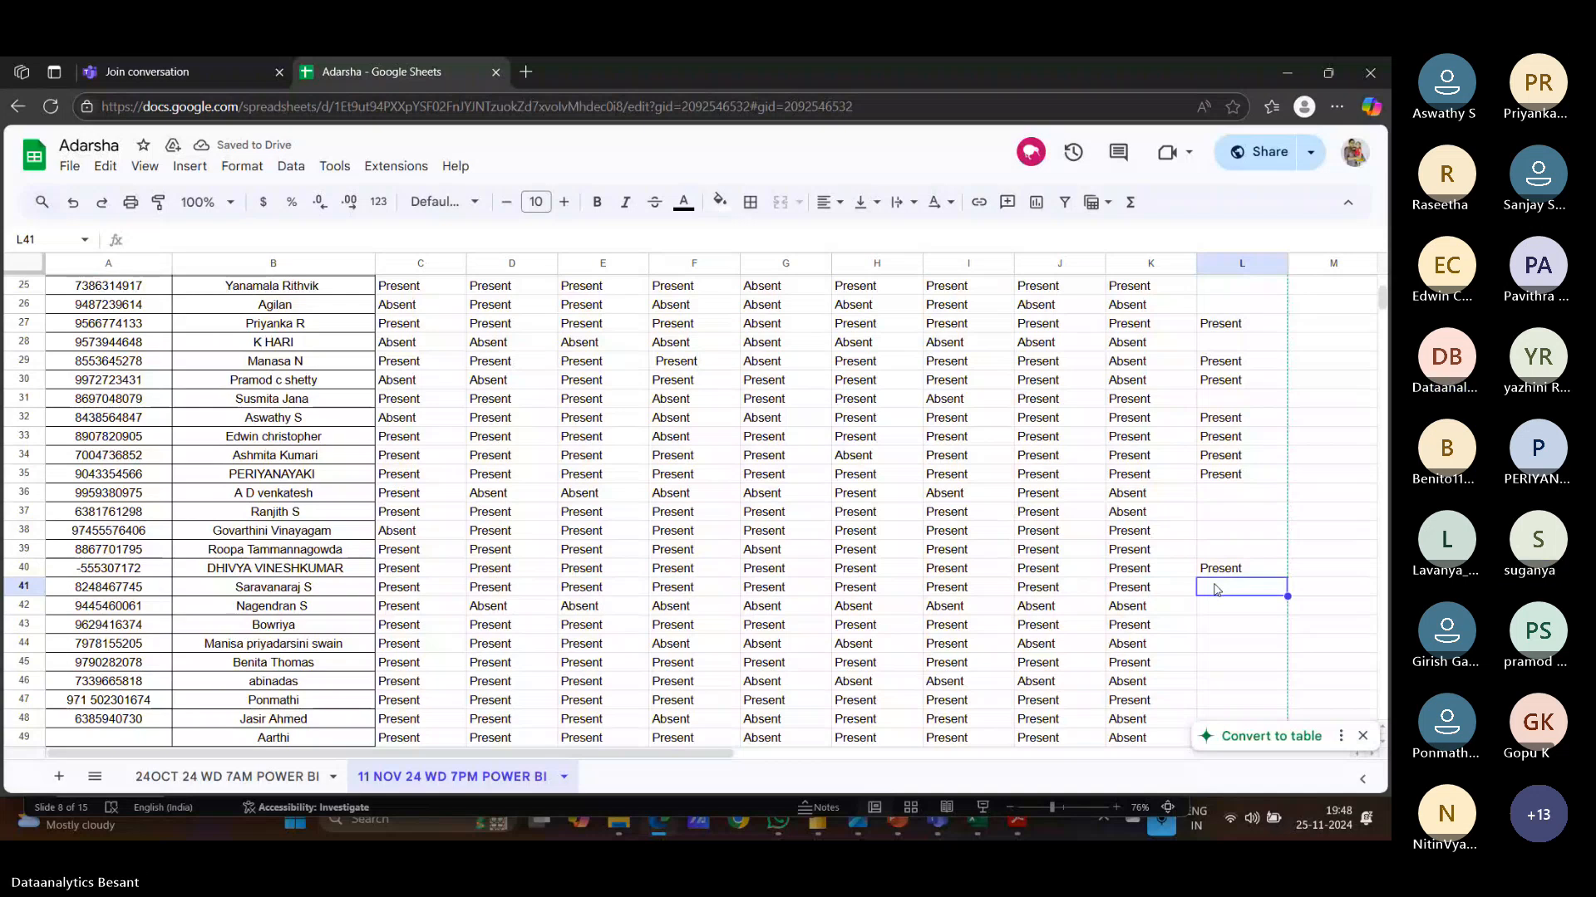
pyautogui.write('Present')
# Step: Enter Present for the students in rows 46 to 48 in the 25-11-2024 column
pyautogui.scroll(-2, 1214, 586)
pyautogui.click(1207, 502)
pyautogui.click(1214, 481)
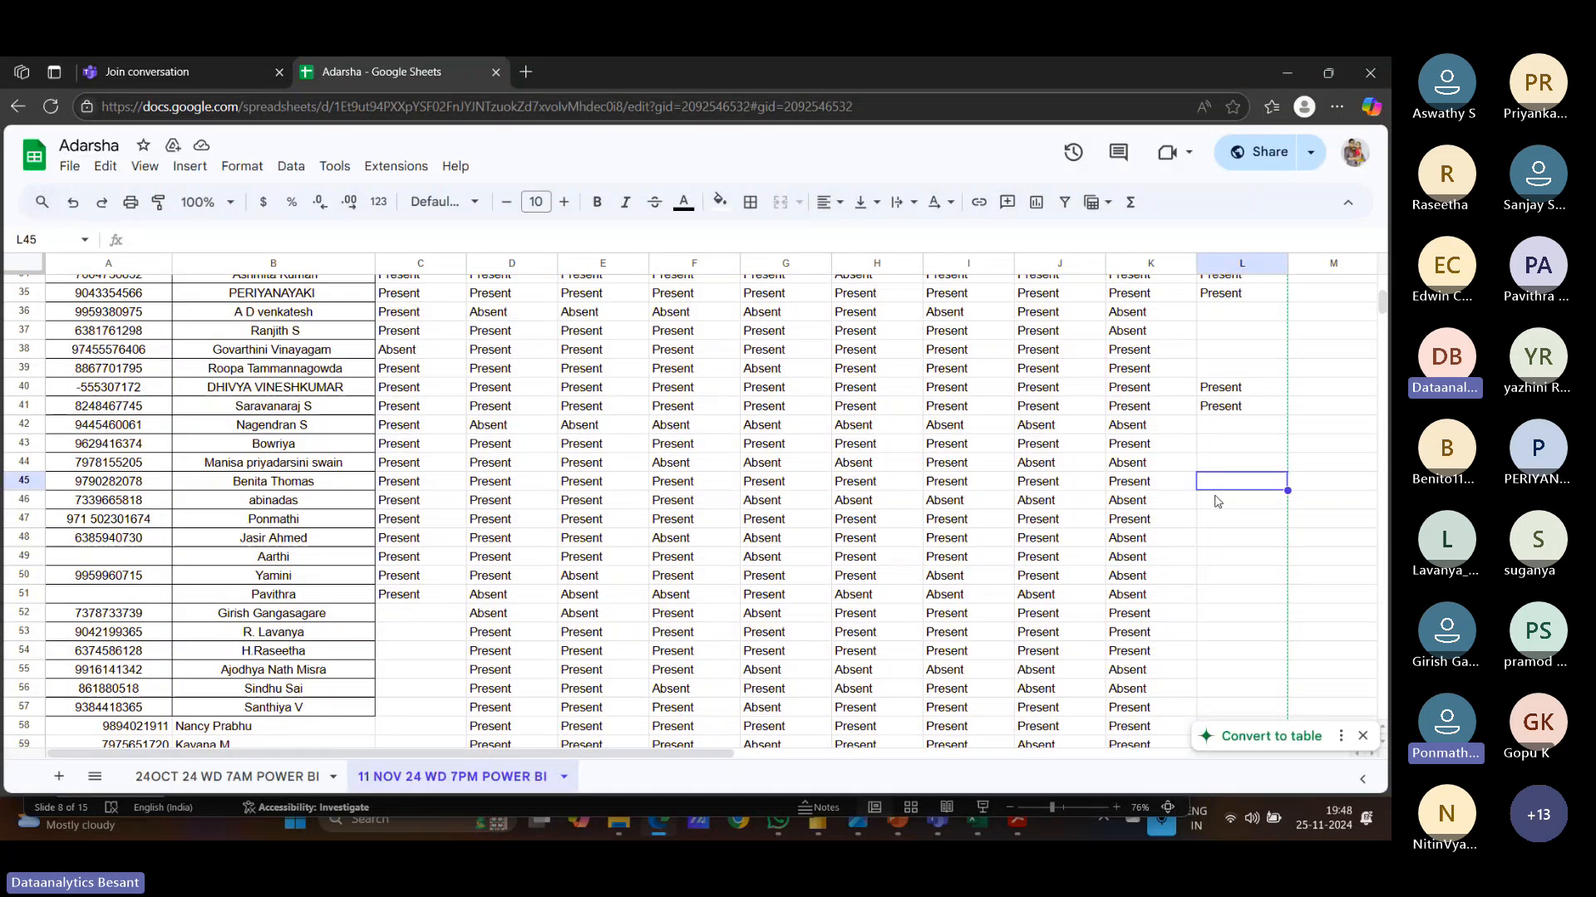
pyautogui.click(1216, 501)
pyautogui.write('Present')
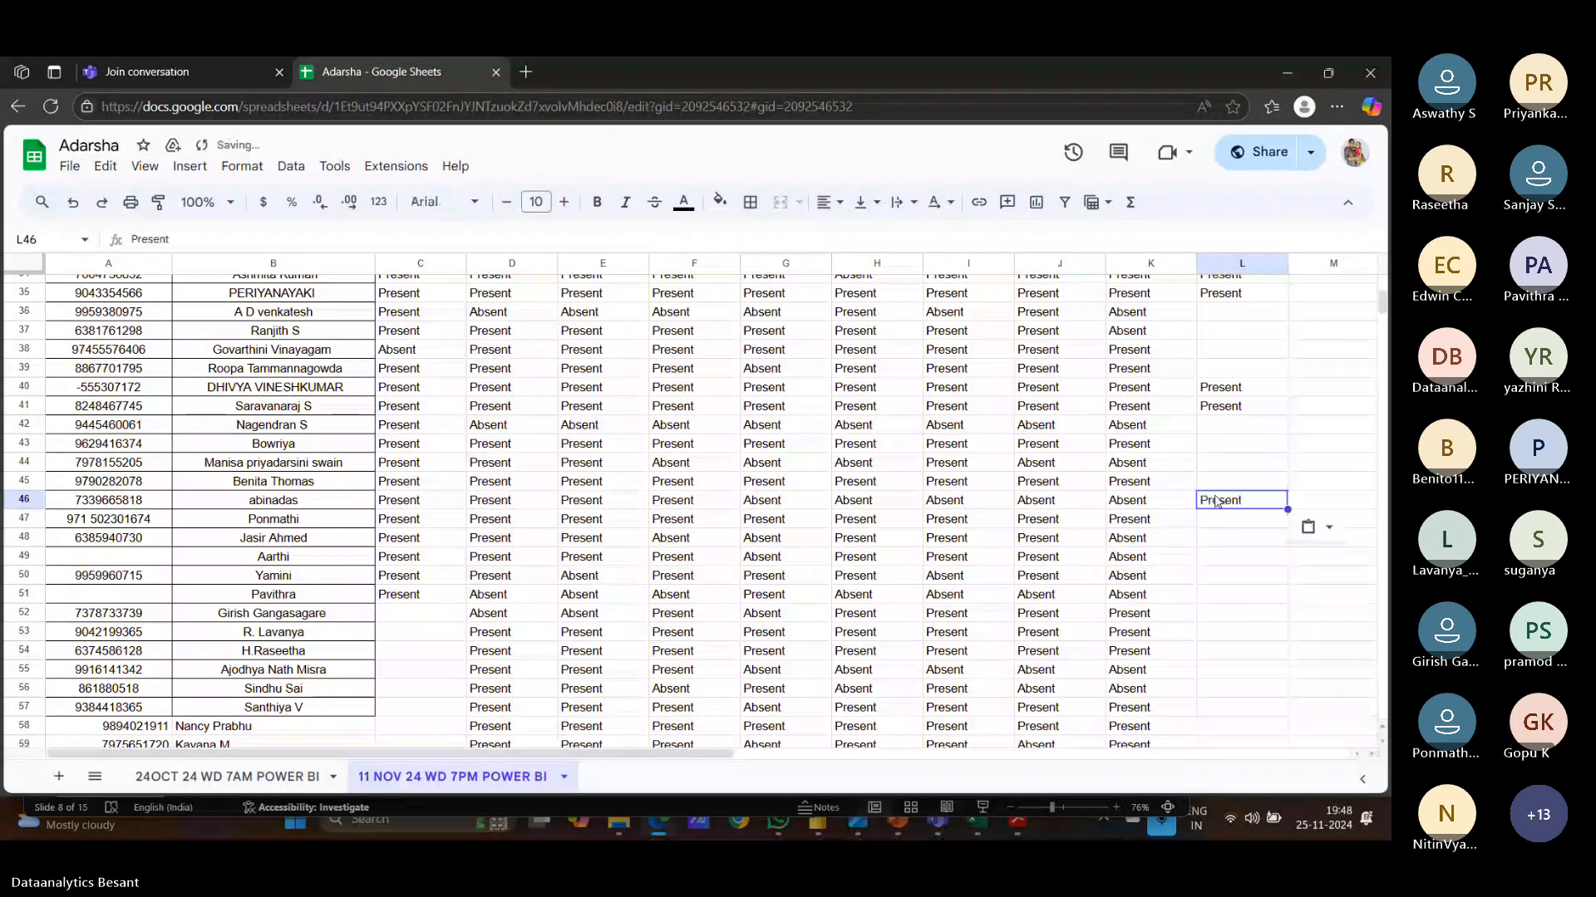
pyautogui.click(1216, 518)
pyautogui.write('Present')
pyautogui.click(1219, 541)
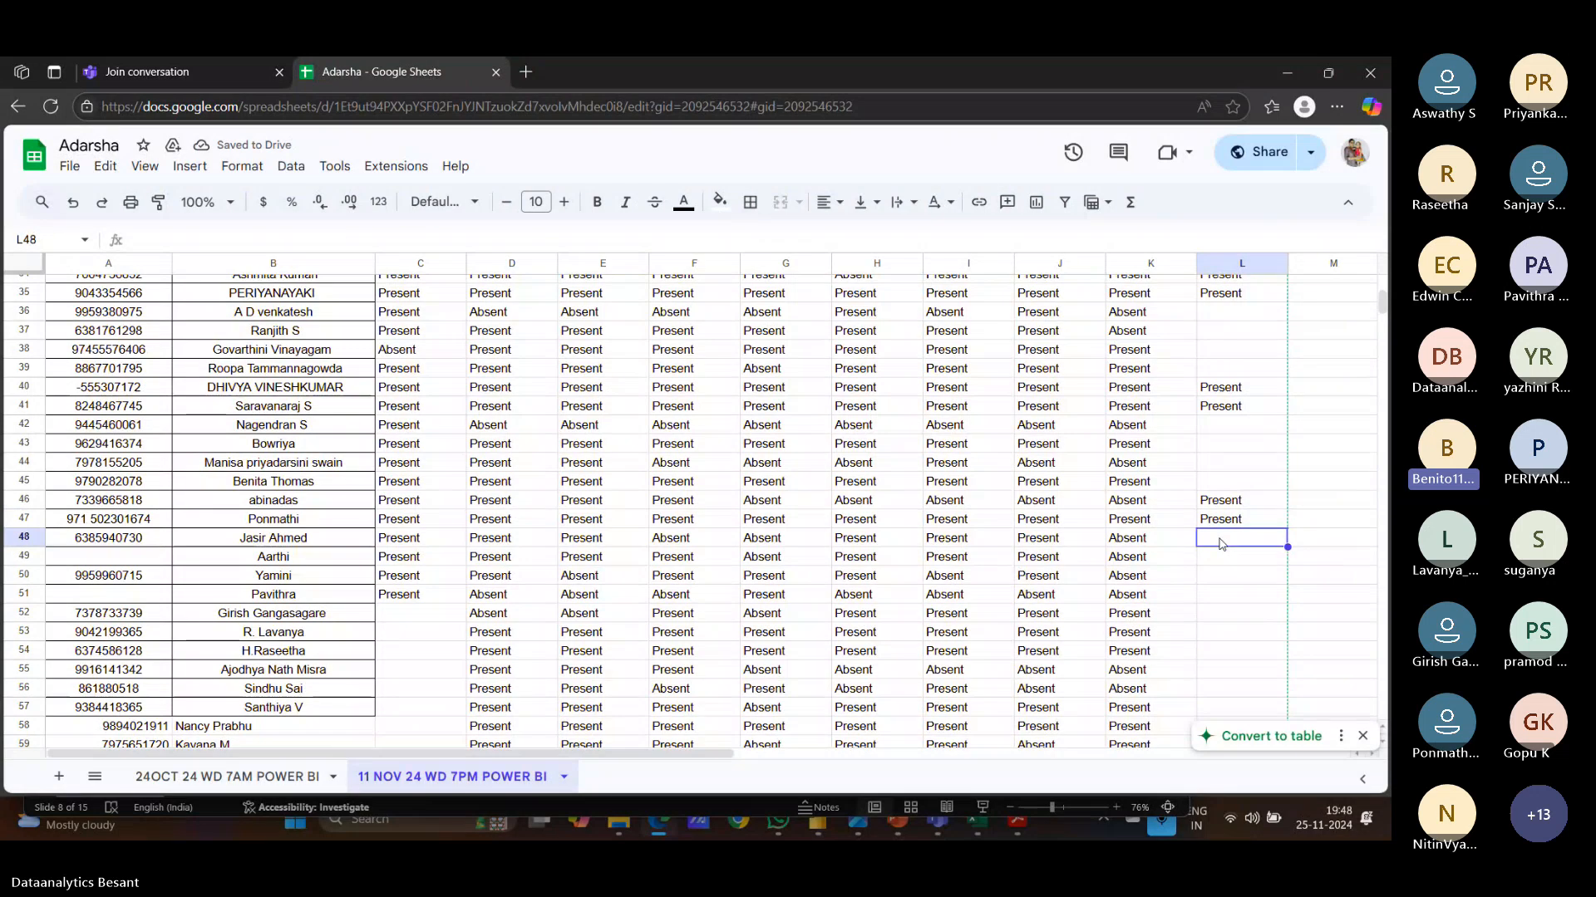
pyautogui.write('Present')
# Step: Go back to the skipped student in row 45 and mark that row as Present for 25-11-2024
pyautogui.click(1216, 561)
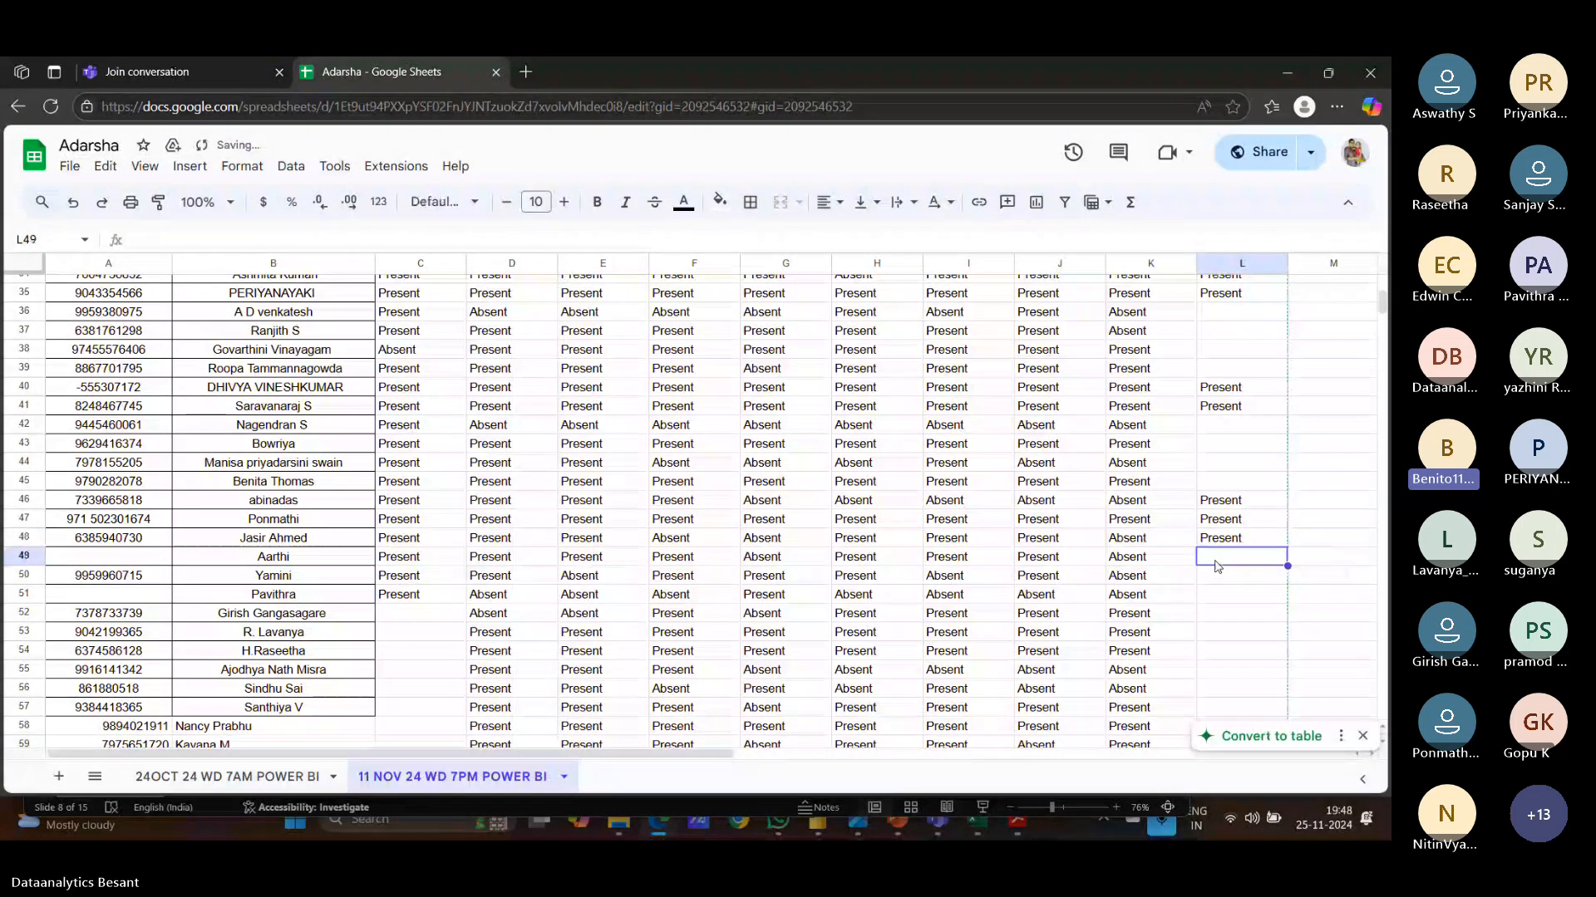
pyautogui.press('Up')
pyautogui.press('Up')
pyautogui.press('Up')
pyautogui.press('Up')
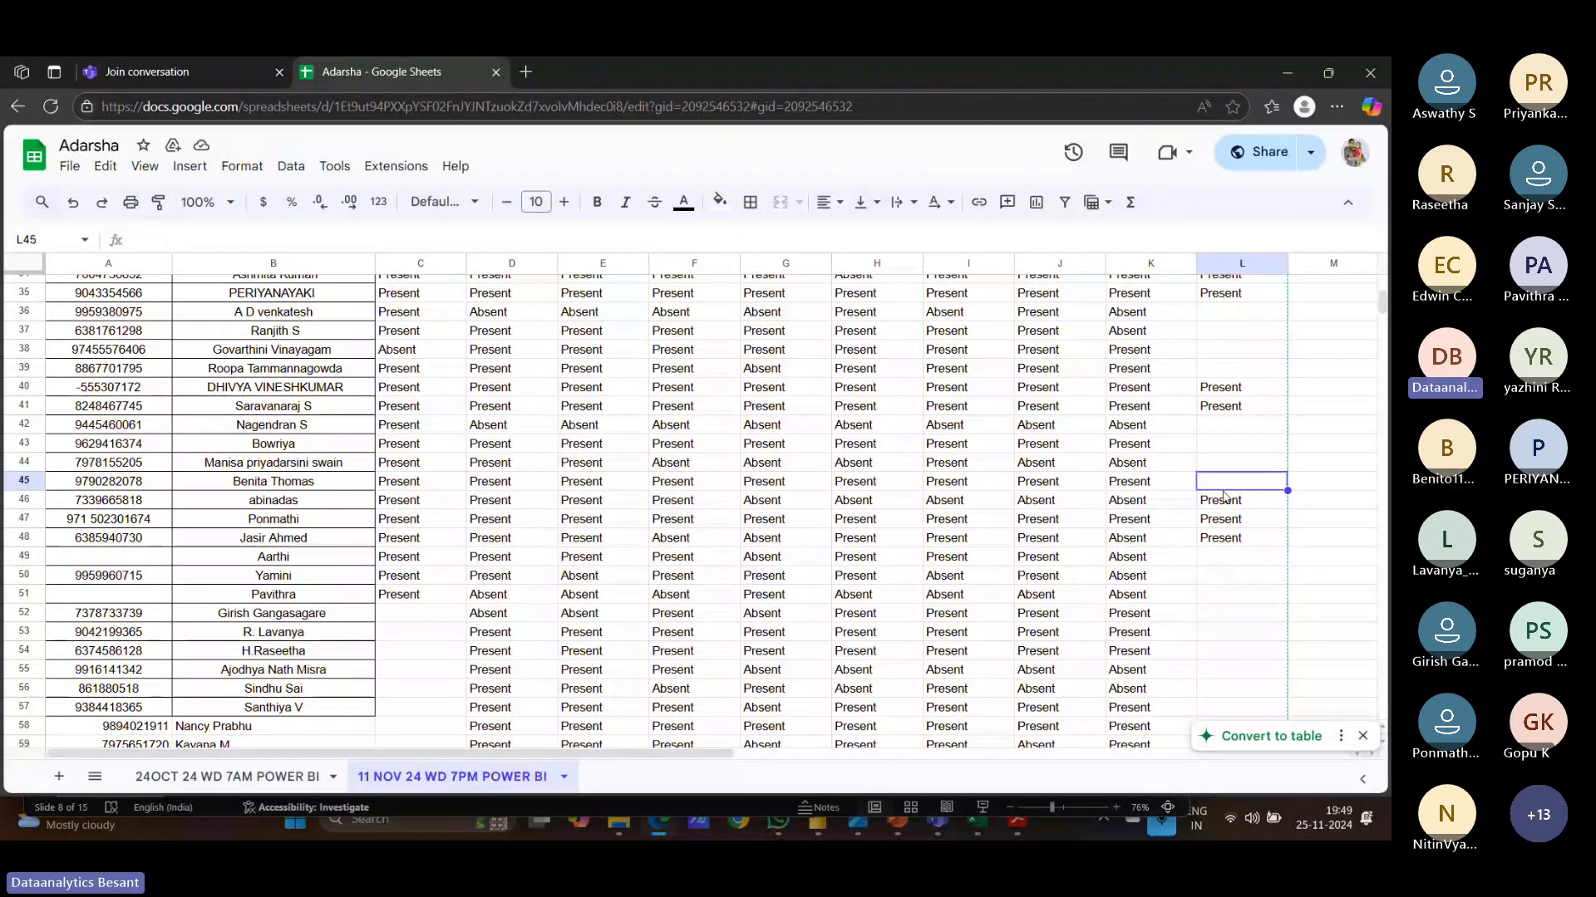
pyautogui.write('Present')
# Step: Fill in Present for the students in rows 51 to 54 under 25-11-2024, leaving rows 49 and 50 blank
pyautogui.click(1222, 554)
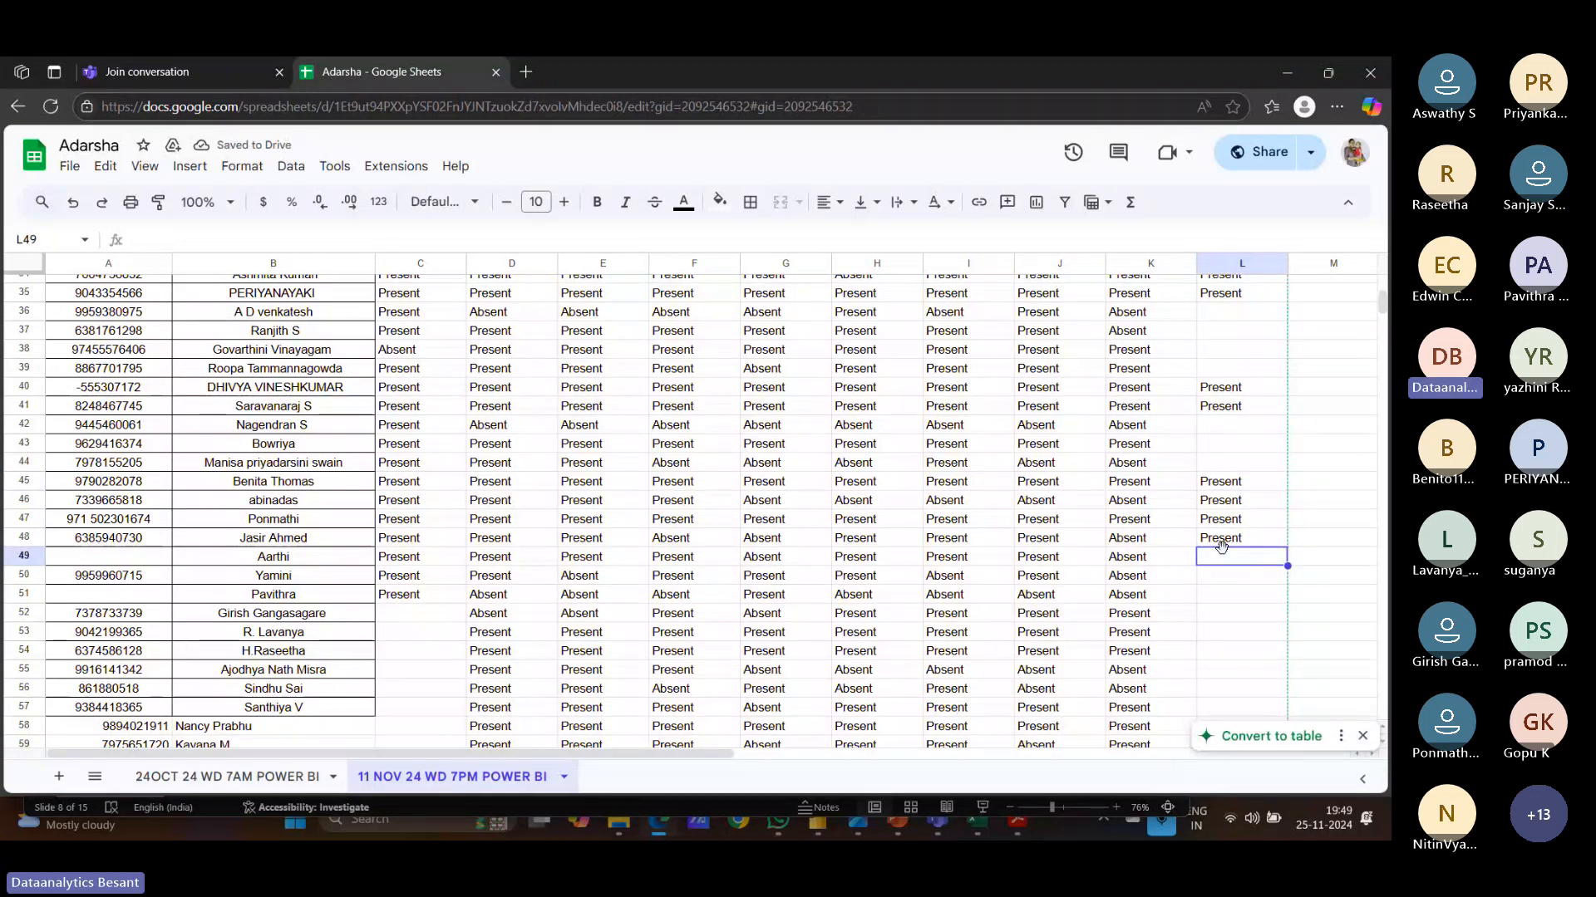
pyautogui.click(1218, 595)
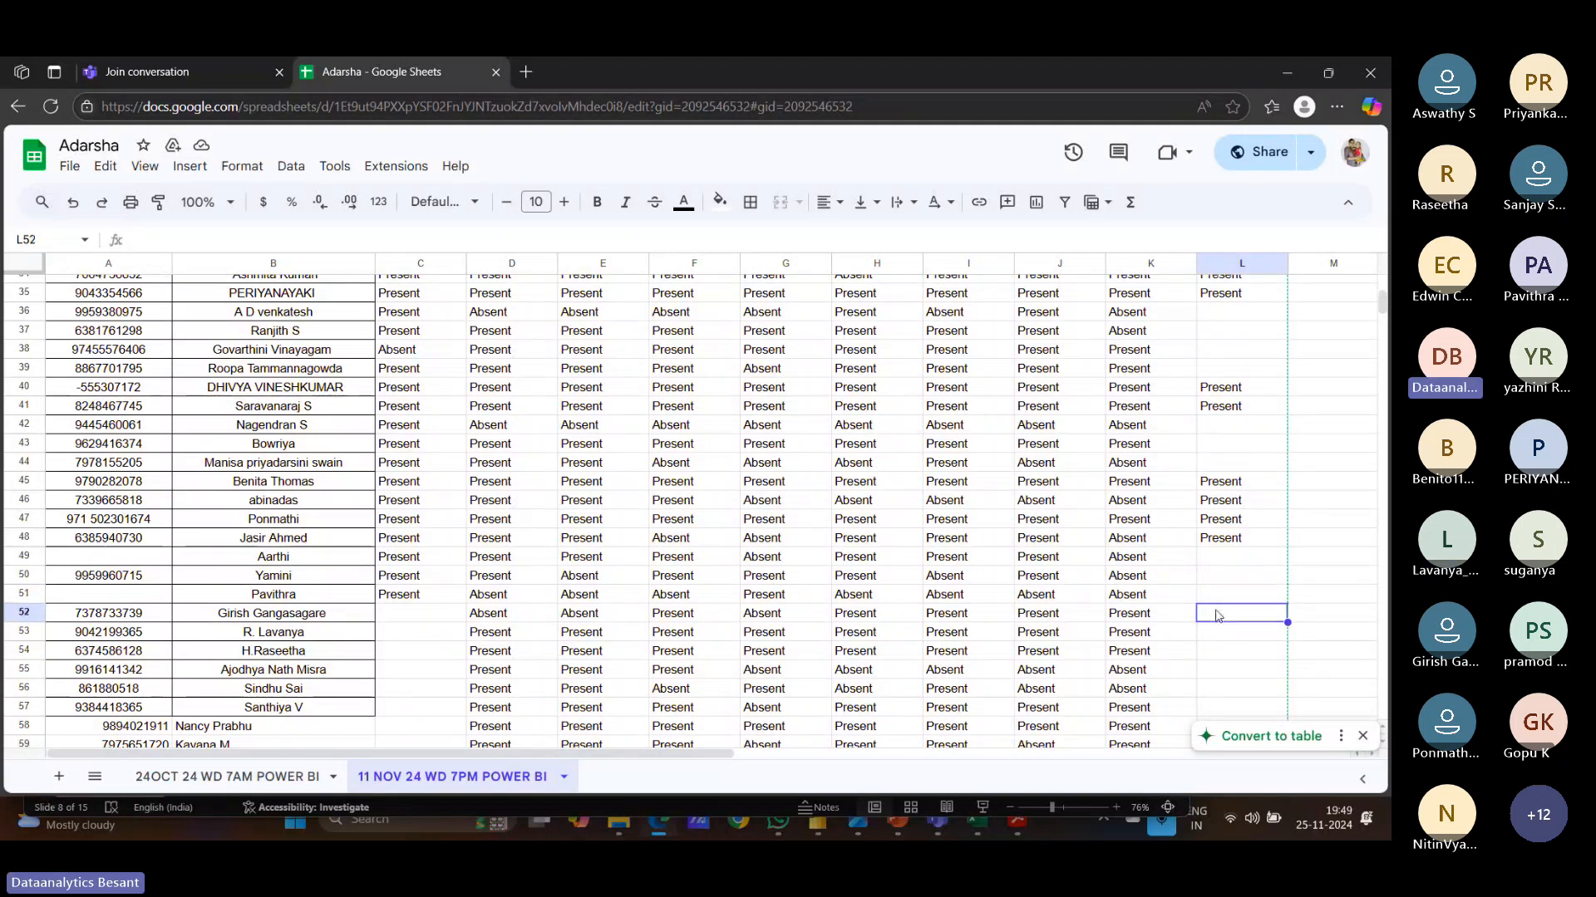
pyautogui.write('Present')
pyautogui.press('Return')
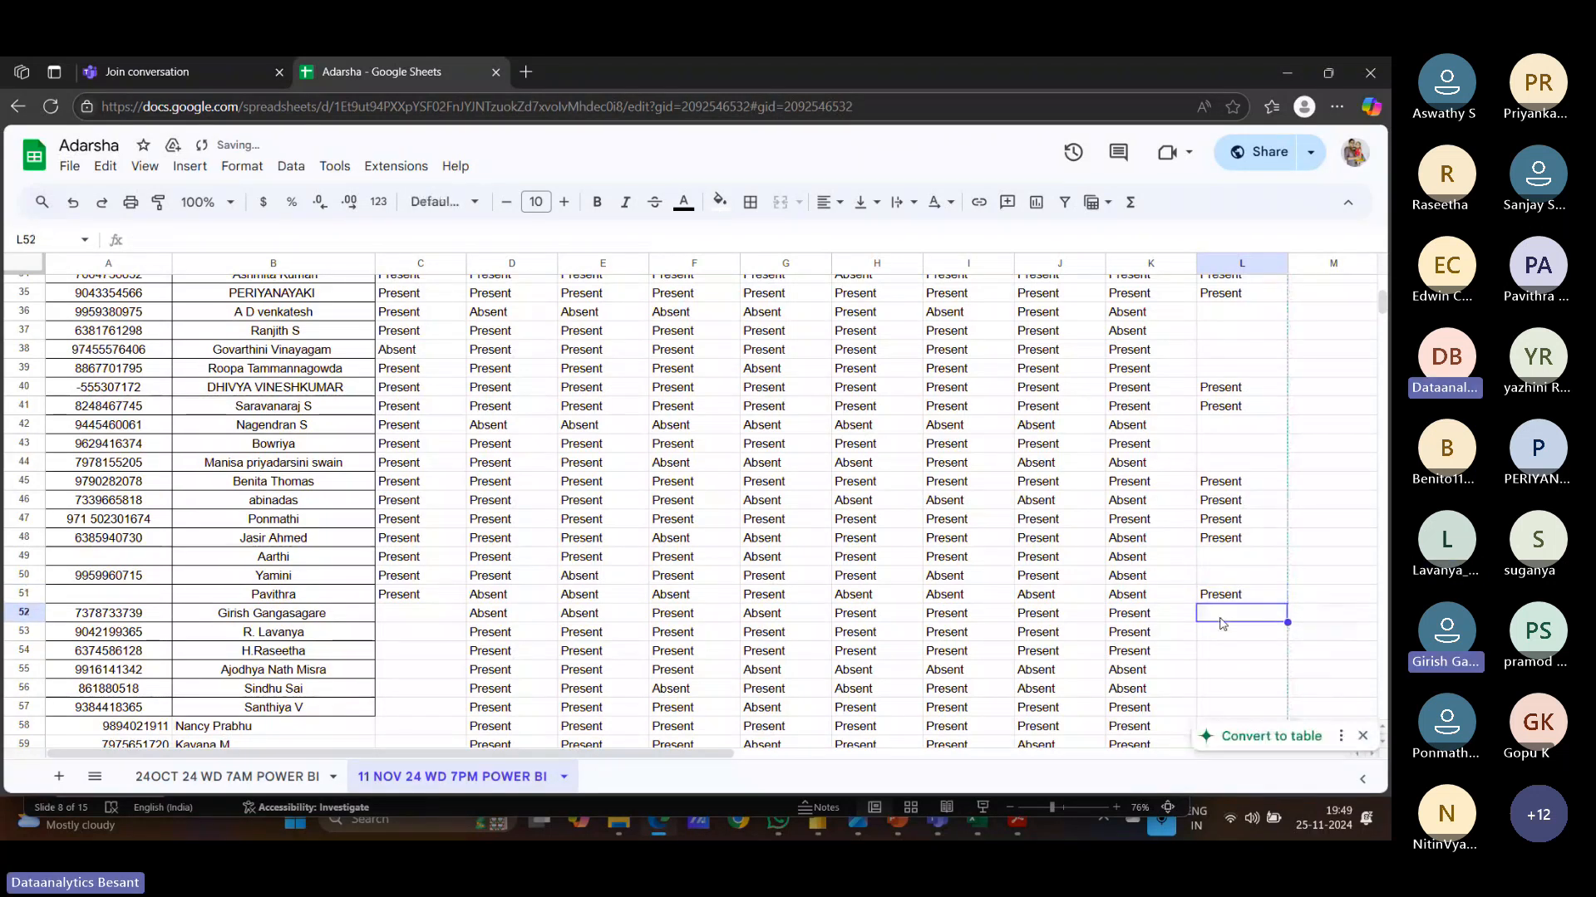
pyautogui.write('Present')
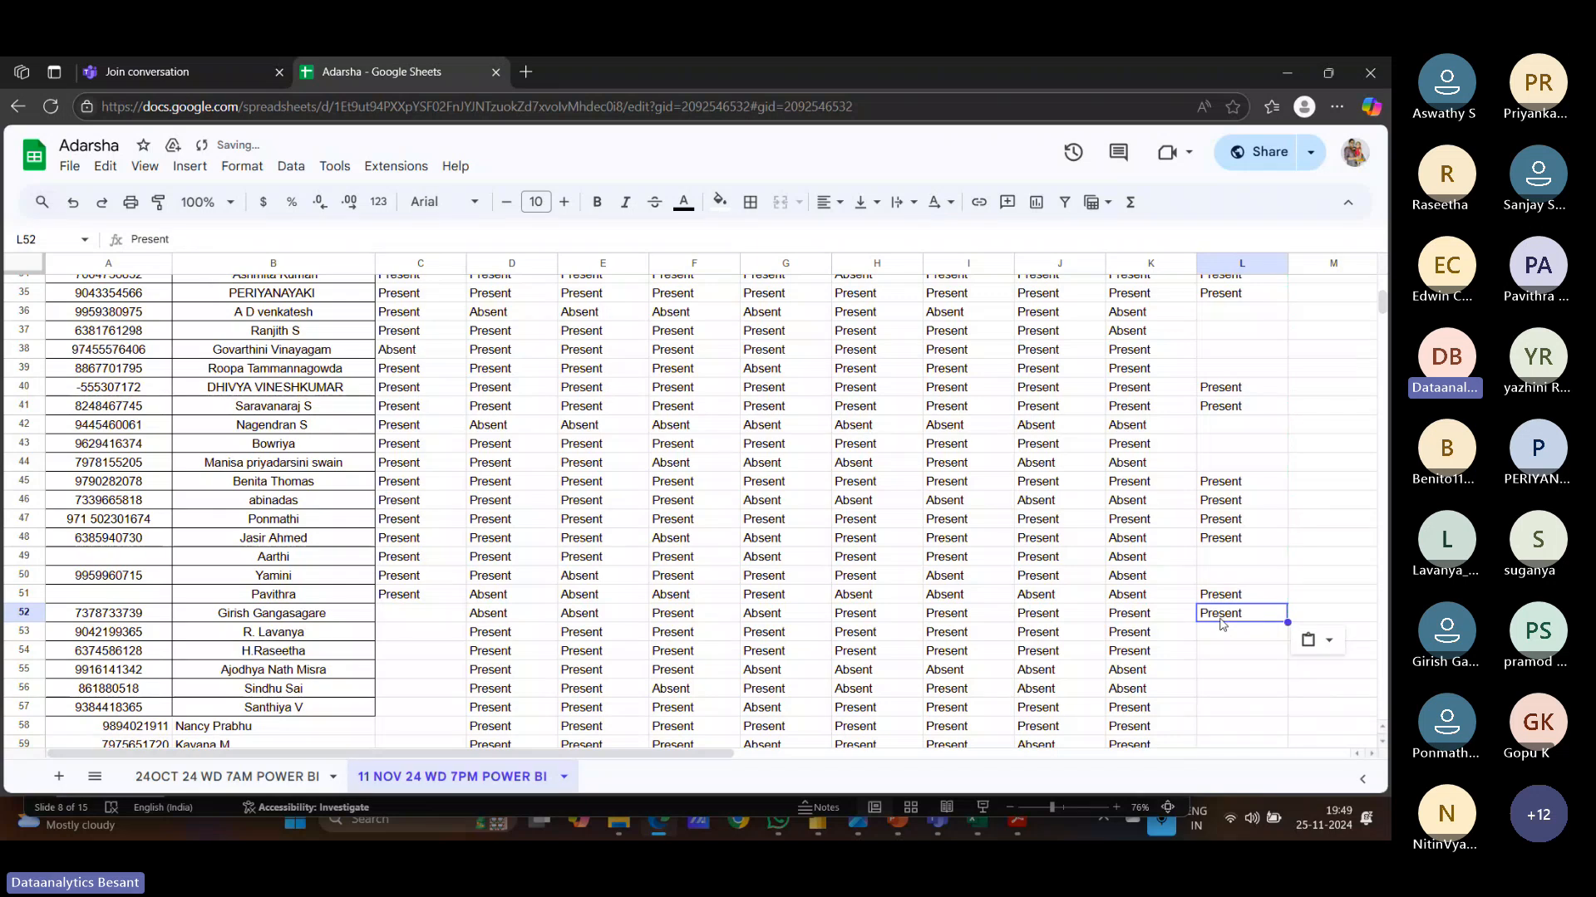
pyautogui.click(1222, 645)
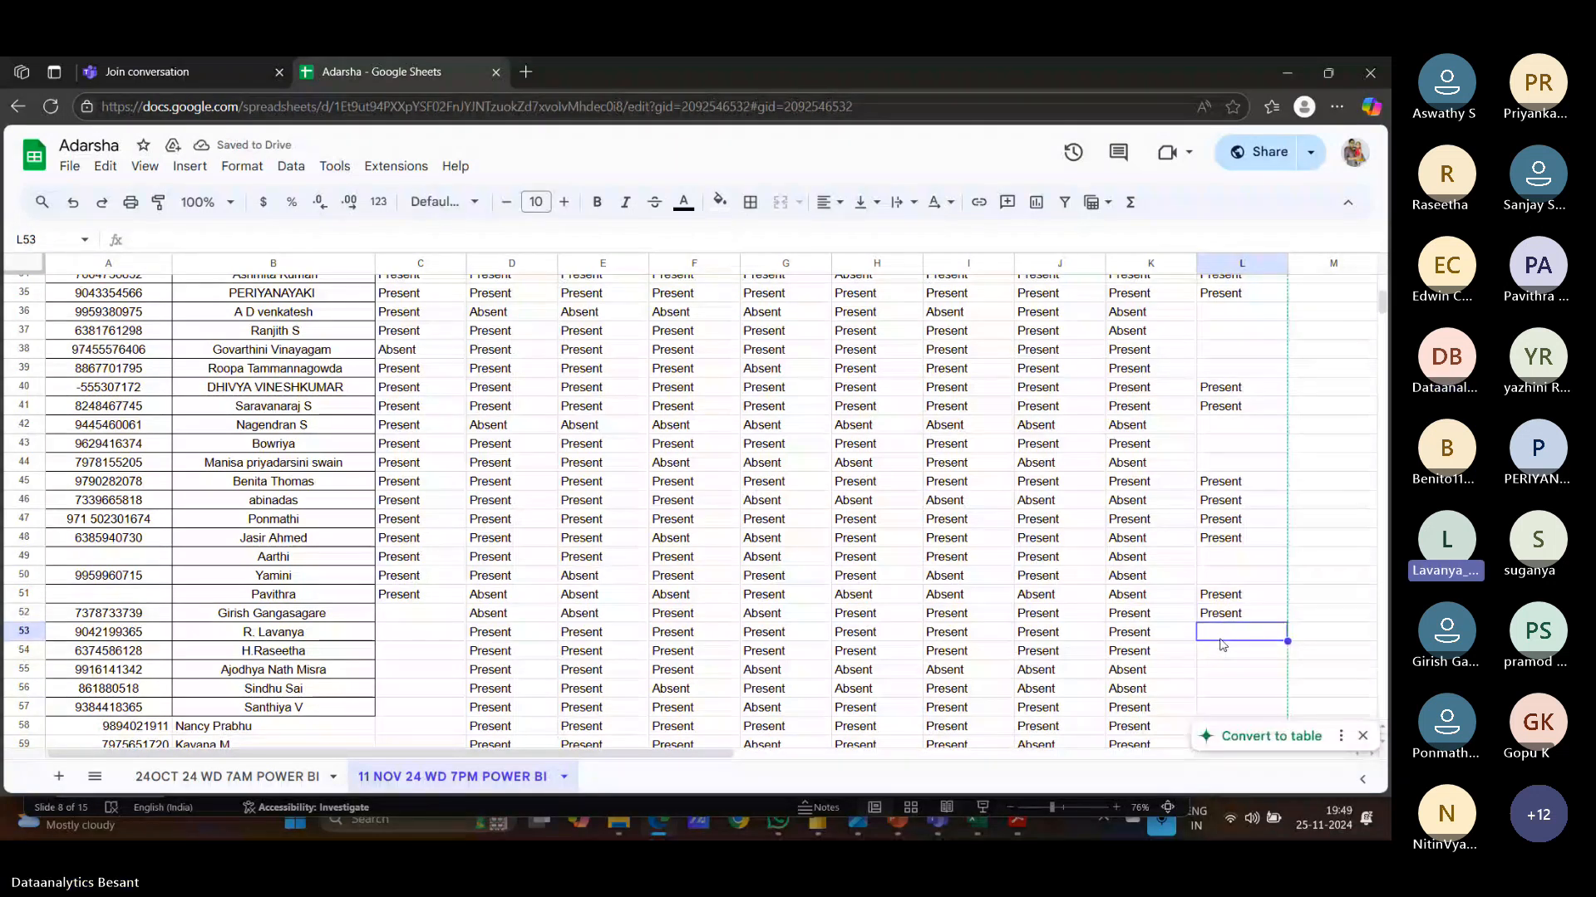
pyautogui.write('Present')
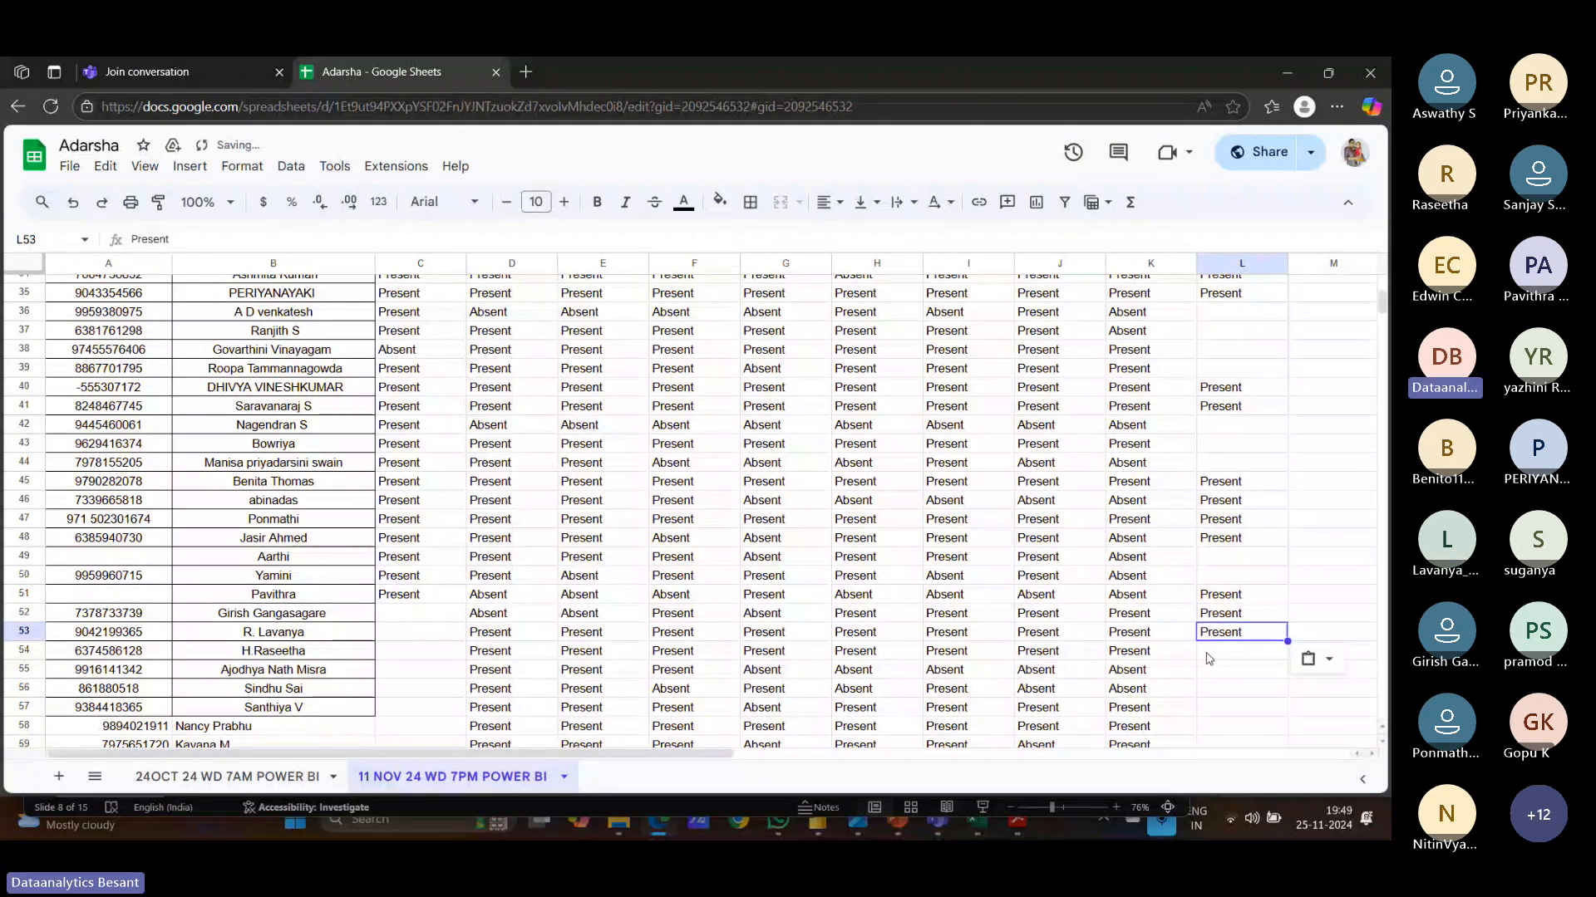
pyautogui.click(1208, 655)
pyautogui.write('Present')
# Step: Mark rows 56 and 58 as Present for 25-11-2024, leaving rows 55 and 57 blank
pyautogui.click(1209, 691)
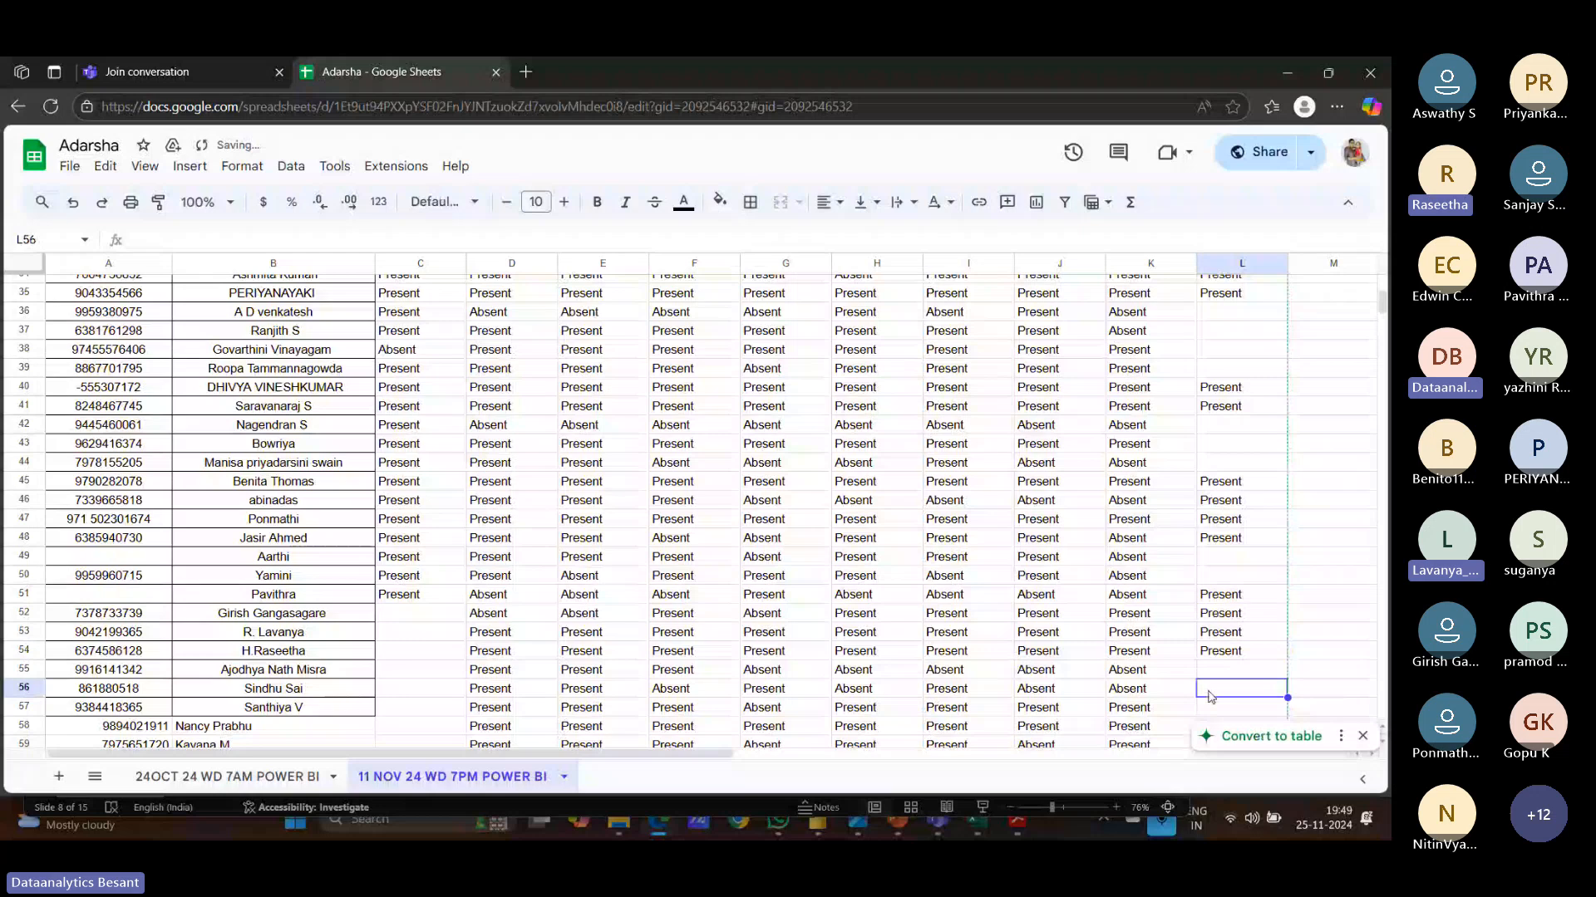
pyautogui.scroll(-2, 1209, 696)
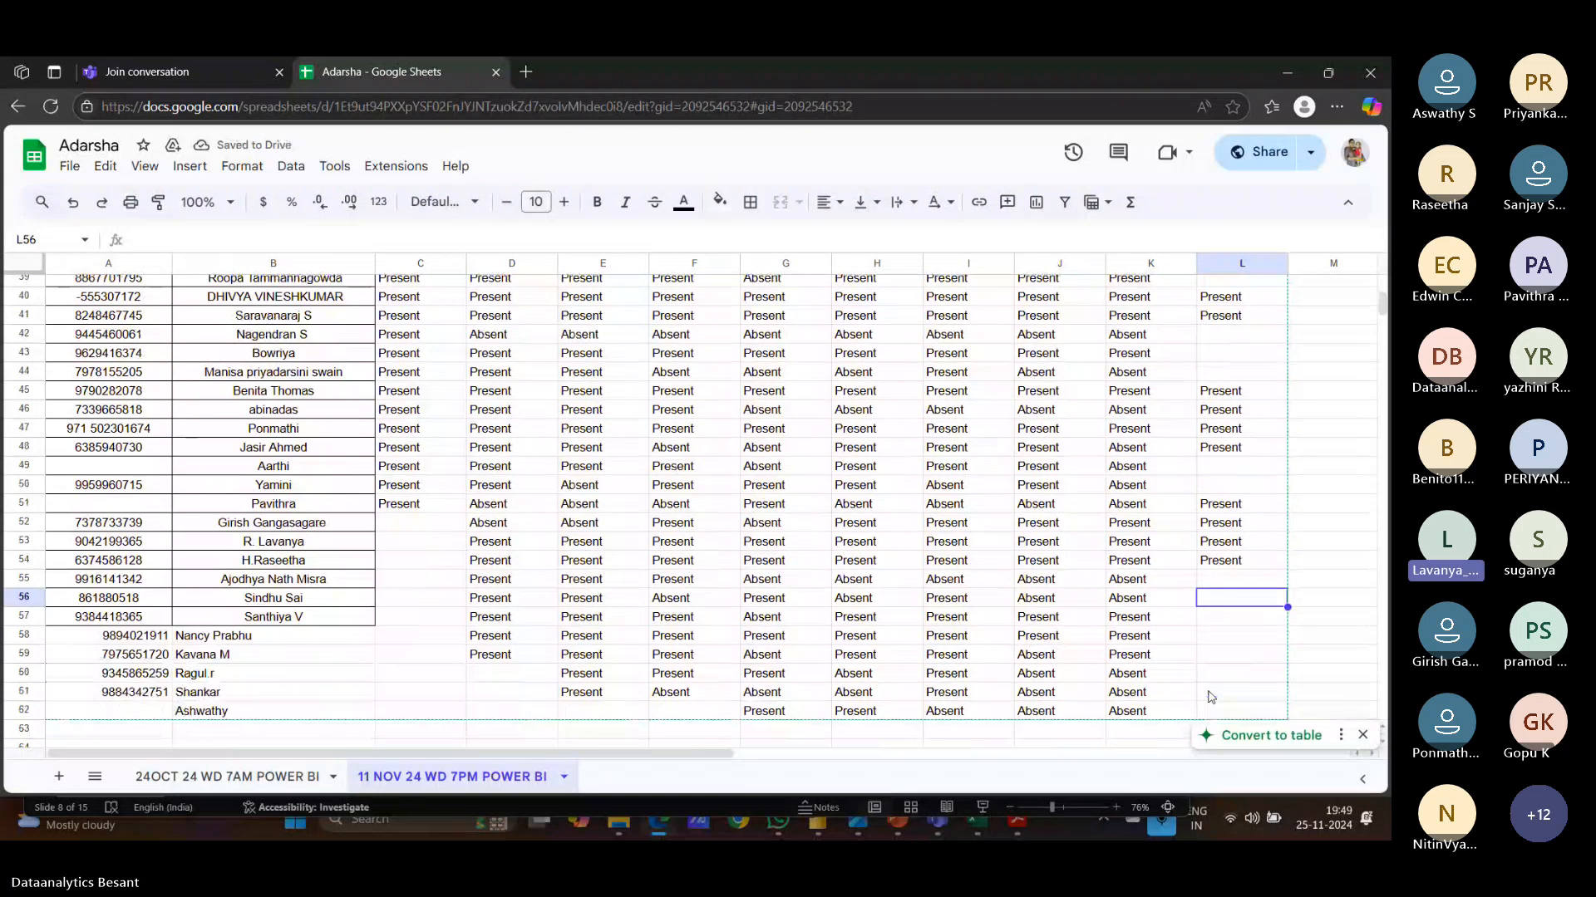
pyautogui.write('Present')
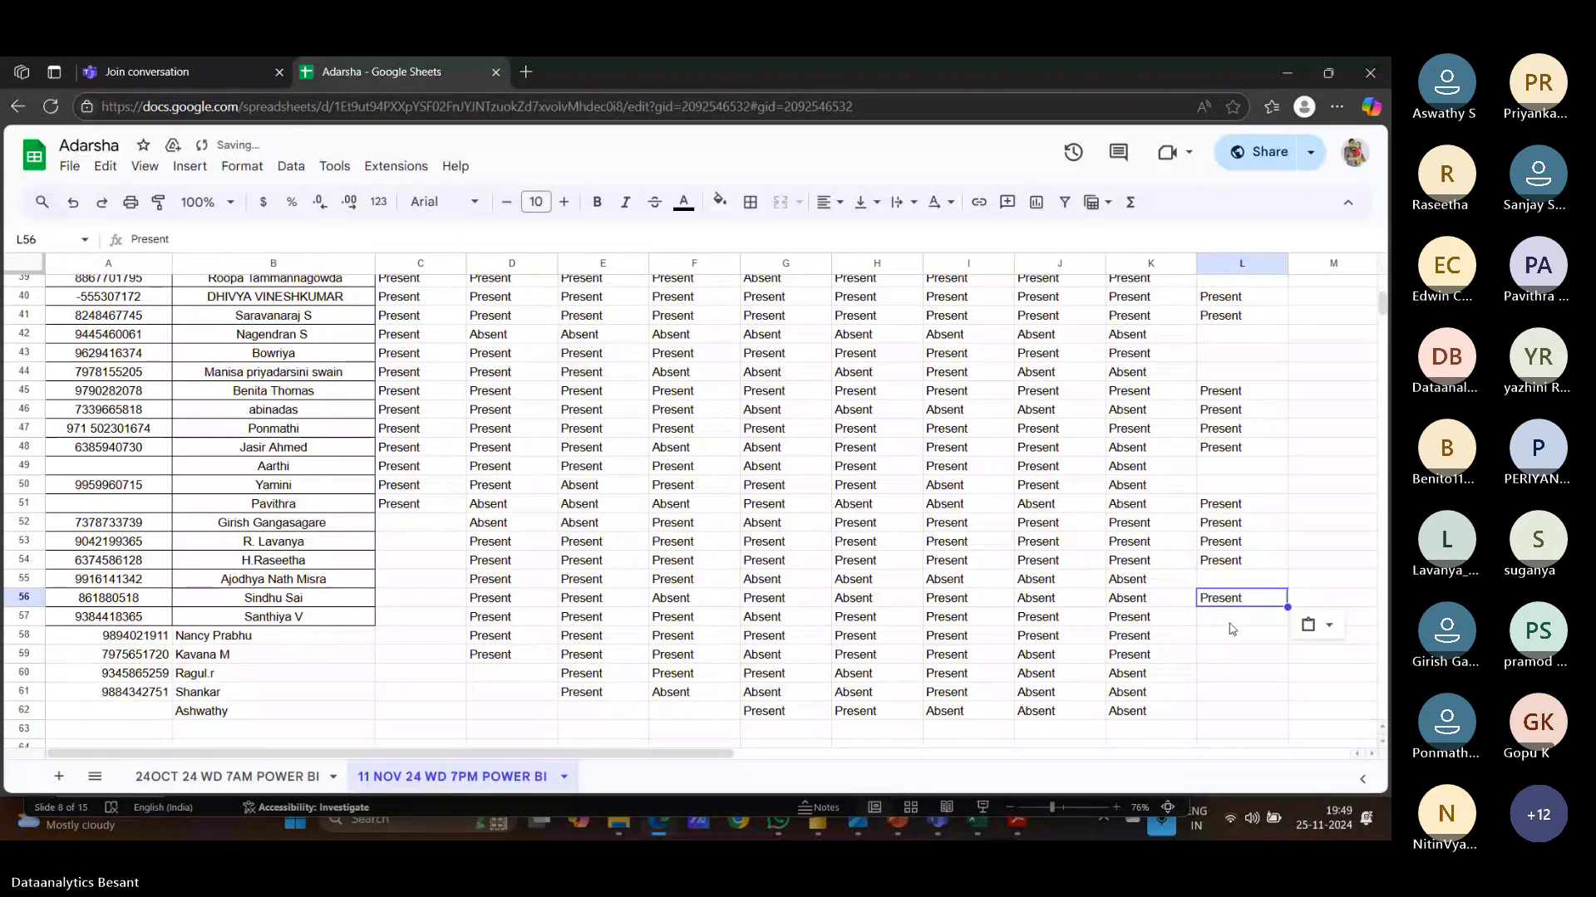
pyautogui.click(1231, 629)
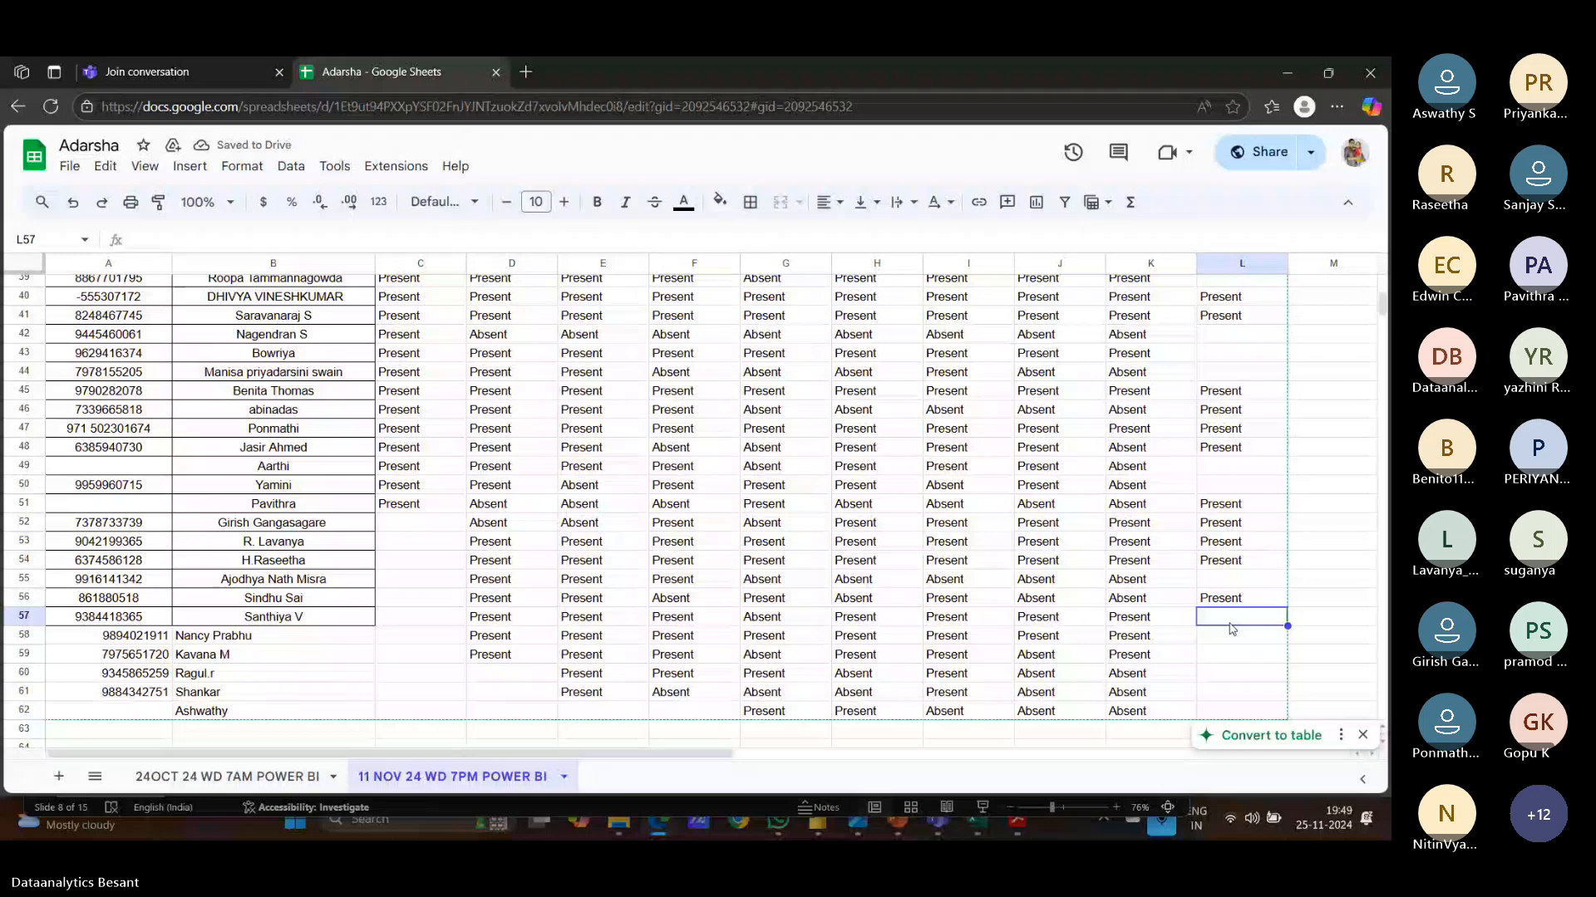
pyautogui.click(1234, 638)
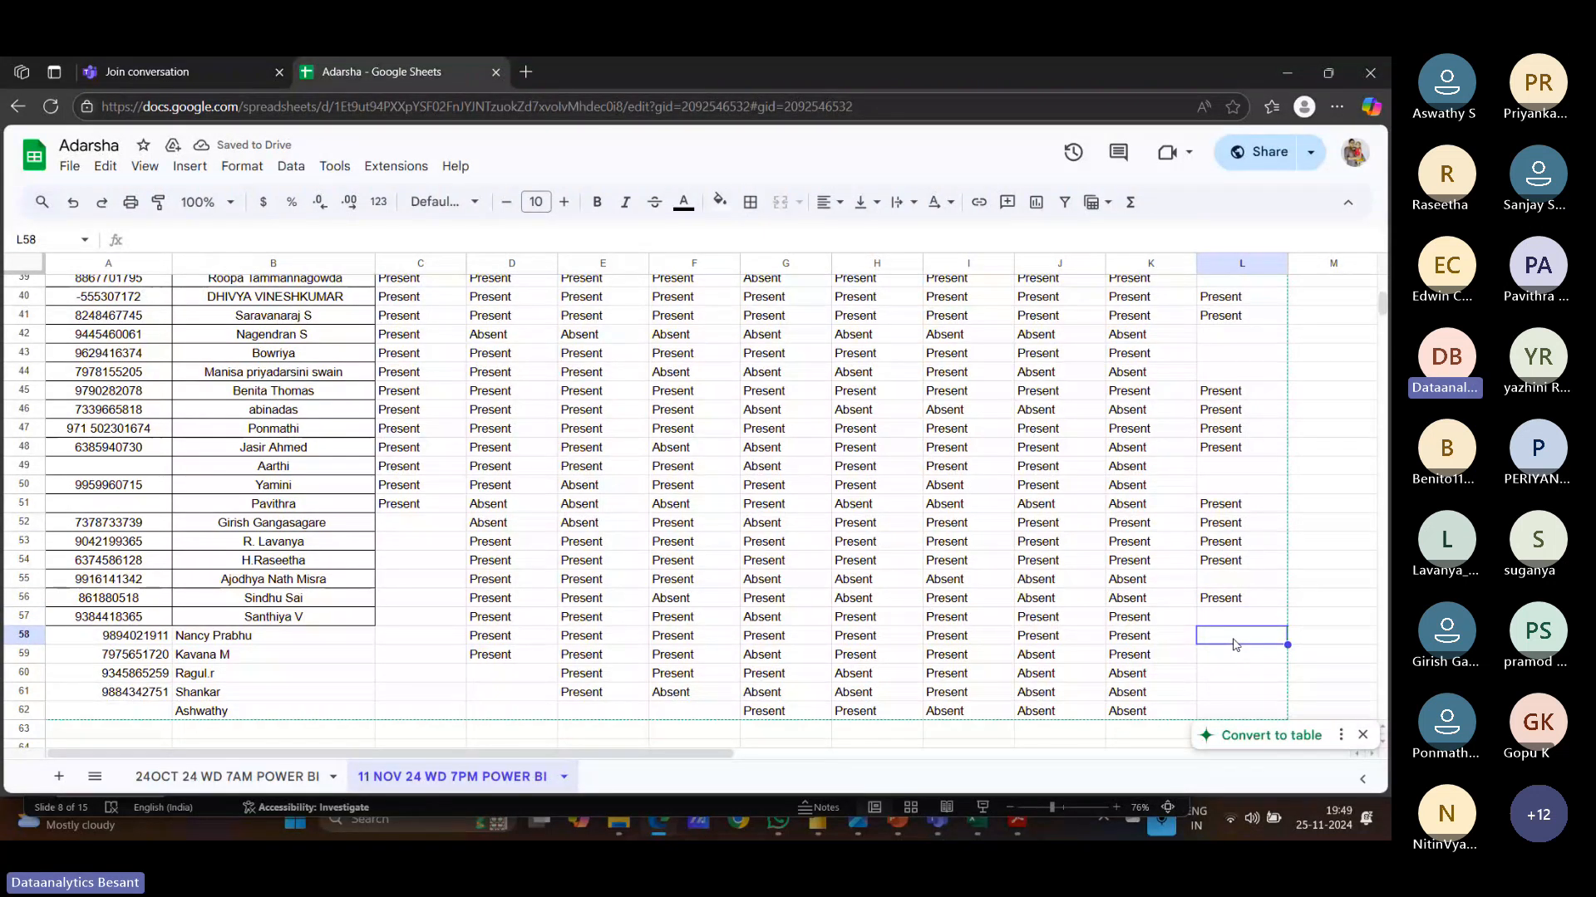
pyautogui.write('Present')
# Step: Skip rows 59 to 61 and enter Present for the last student in row 62 under 25-11-2024
pyautogui.click(1232, 661)
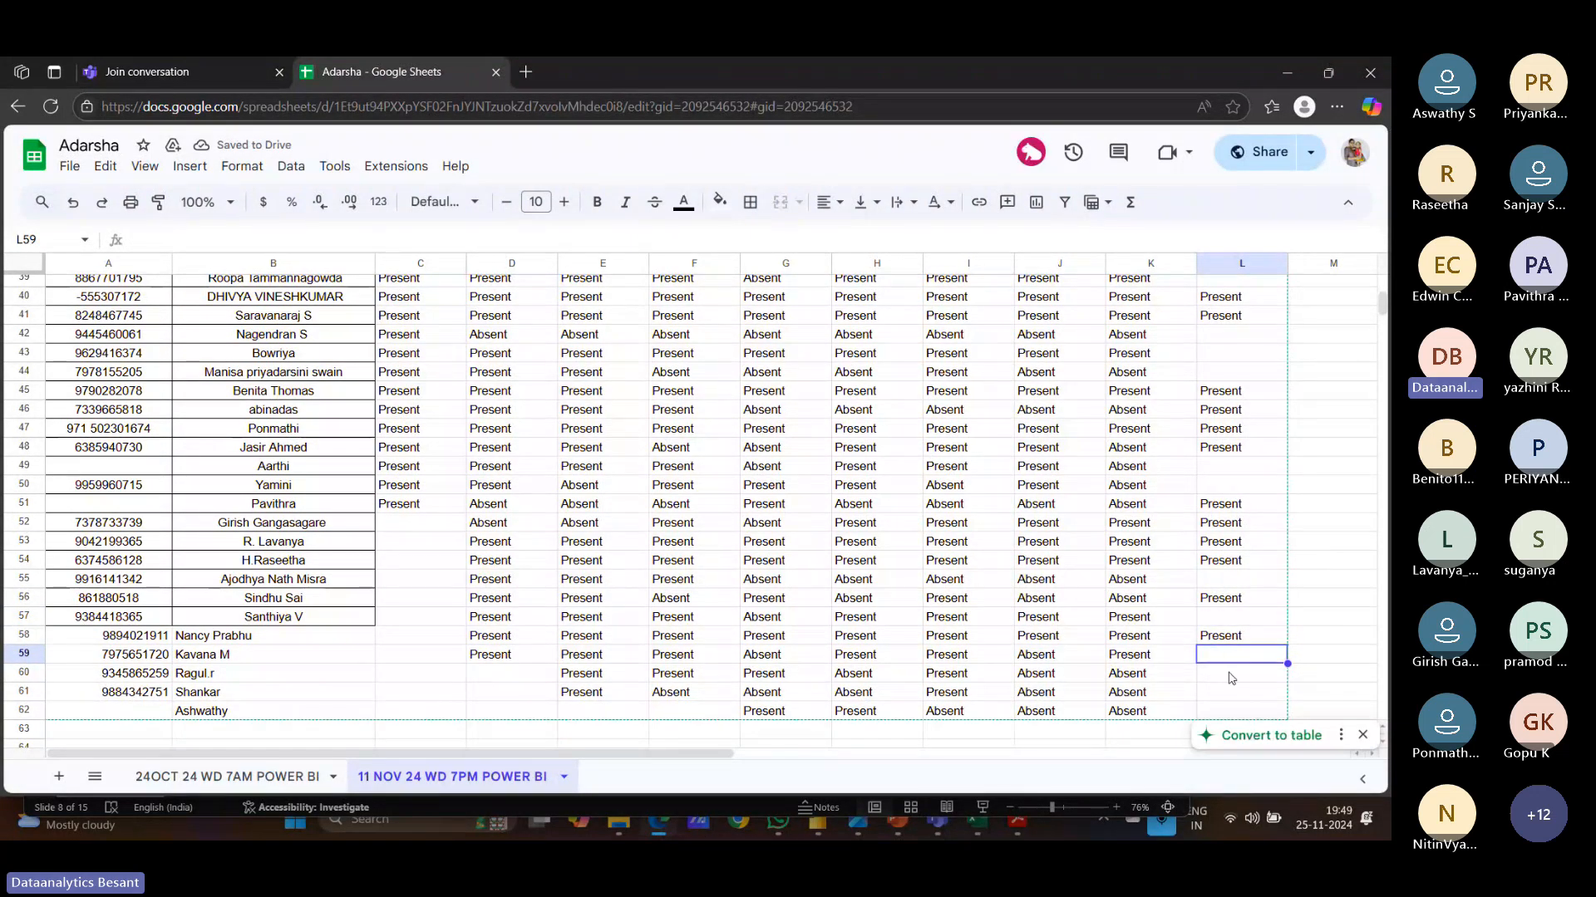
pyautogui.click(1231, 677)
pyautogui.scroll(-1, 1231, 677)
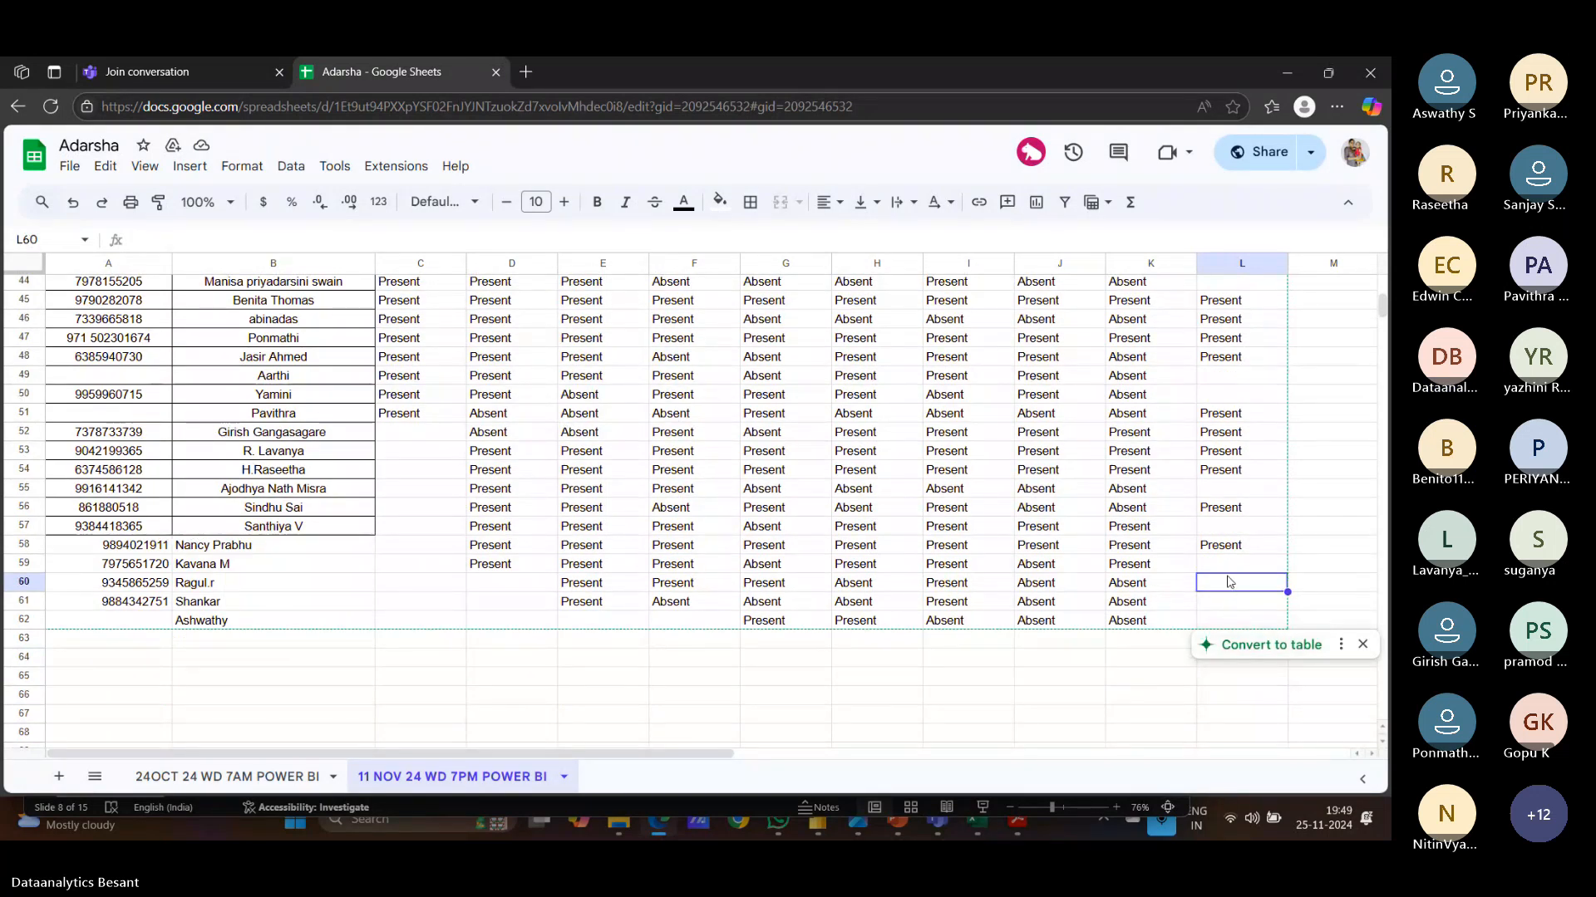
pyautogui.click(1224, 604)
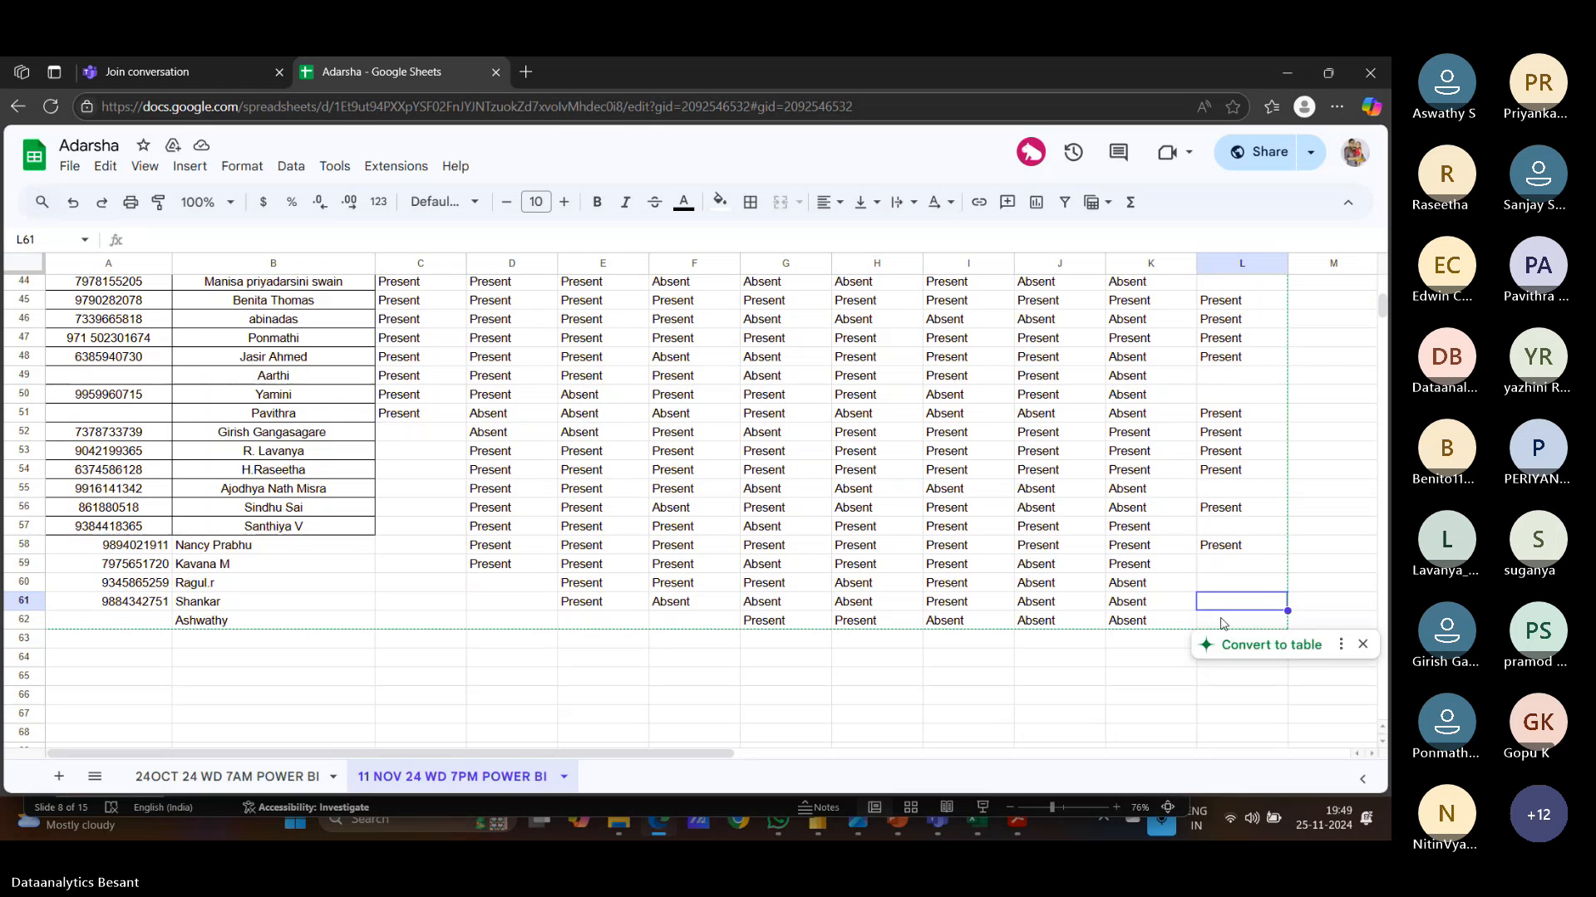
pyautogui.click(1222, 621)
pyautogui.write('Present')
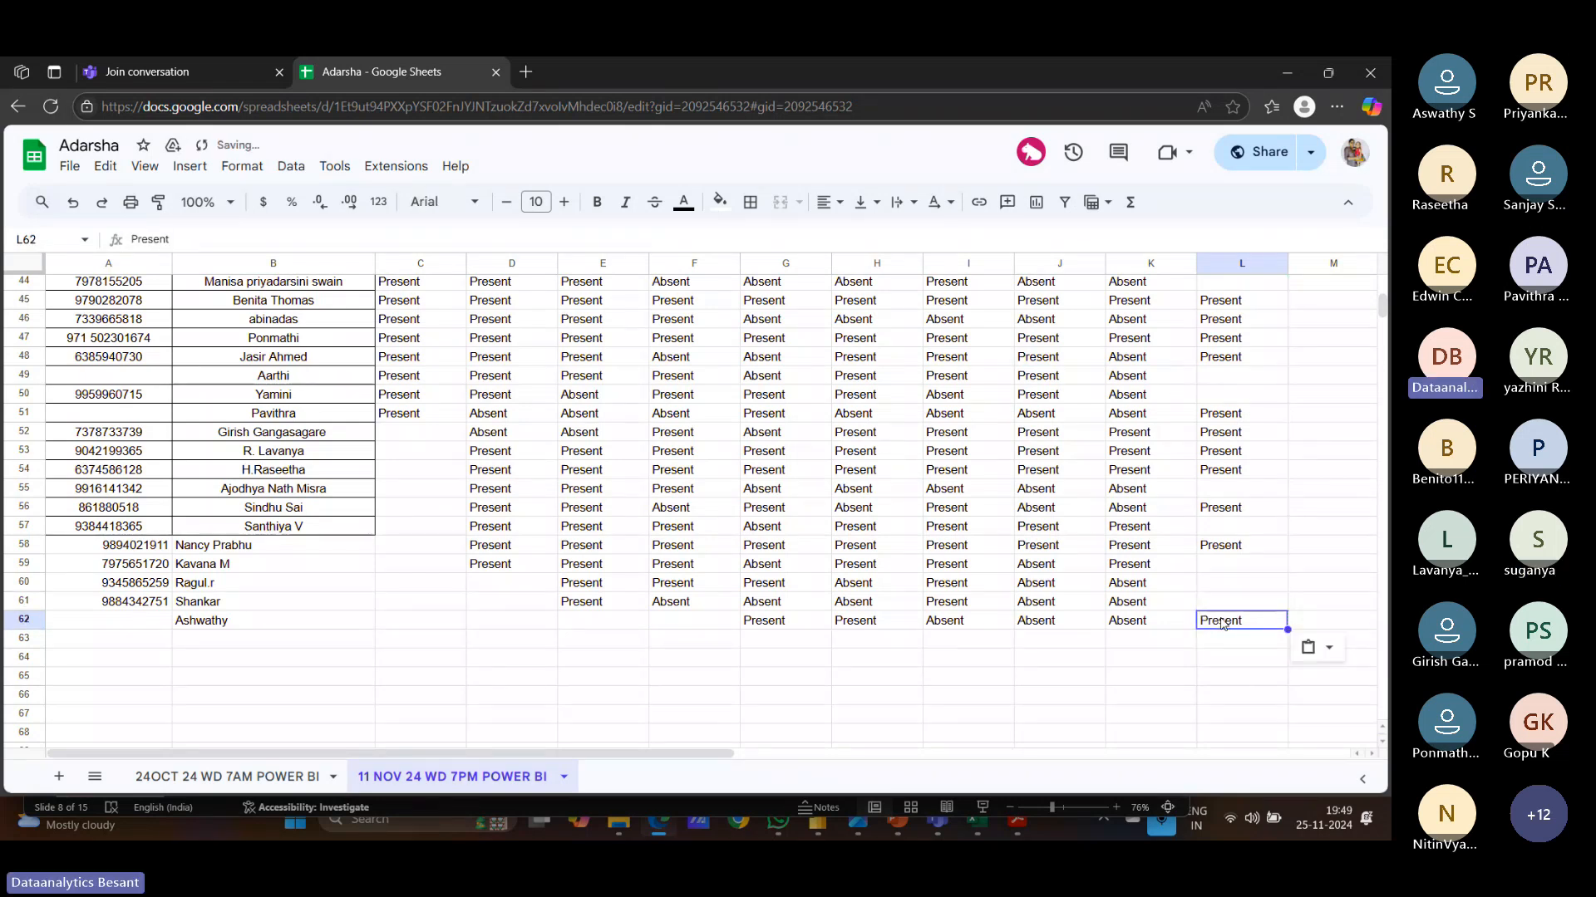
# Step: Search the attendance sheet for "mani", mark the matching student in row 44 as Present for 25-11-2024, and close the search
pyautogui.scroll(2, 1223, 611)
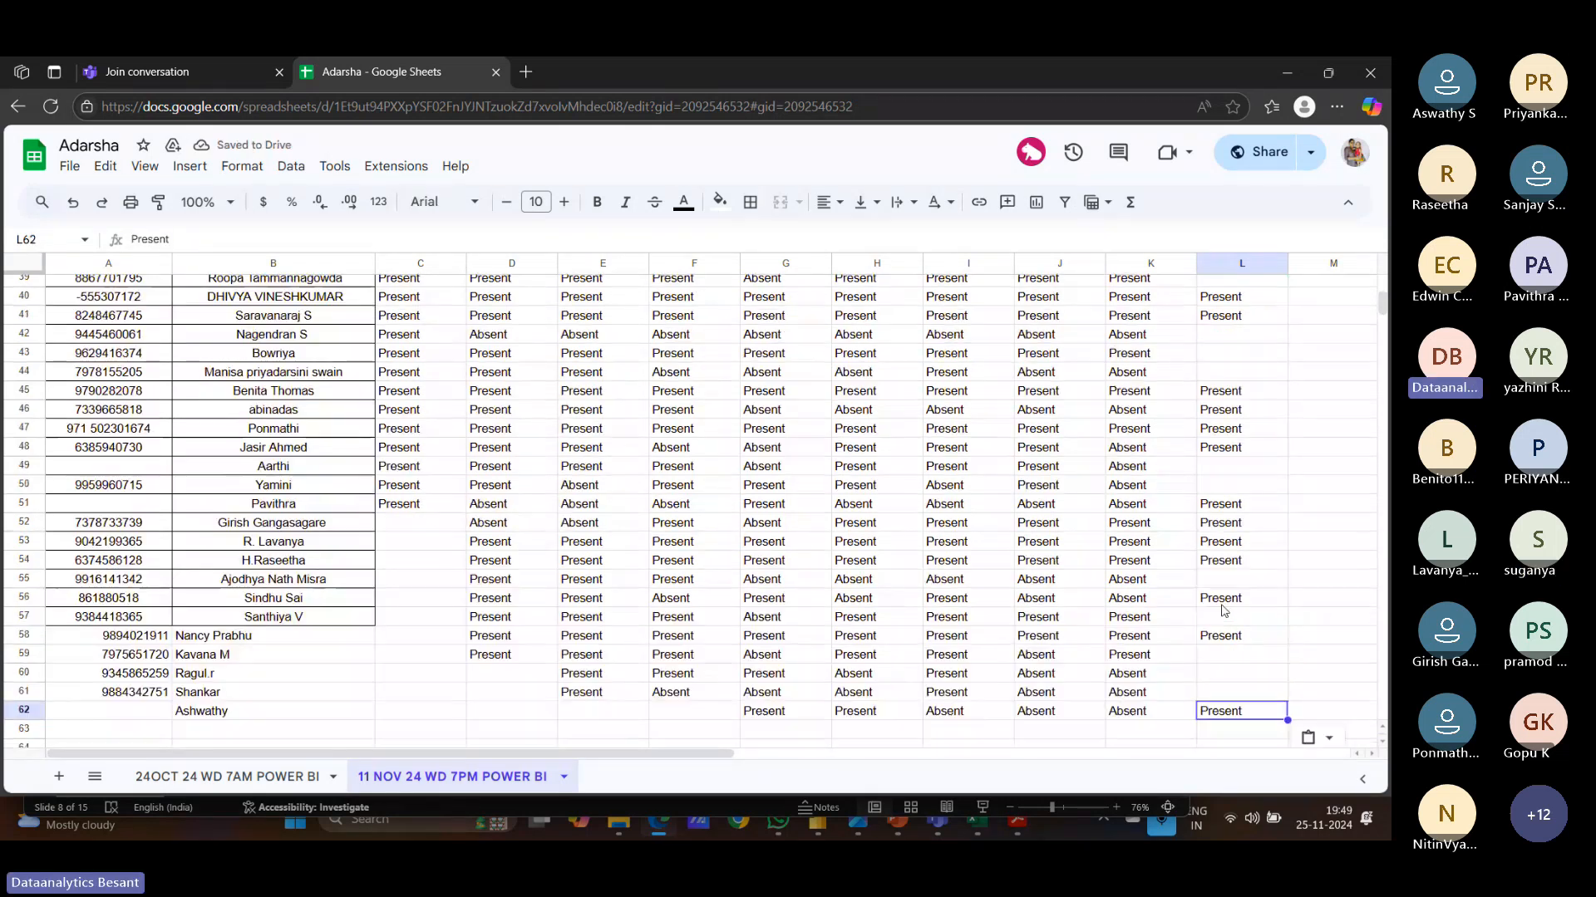
pyautogui.scroll(2, 1196, 608)
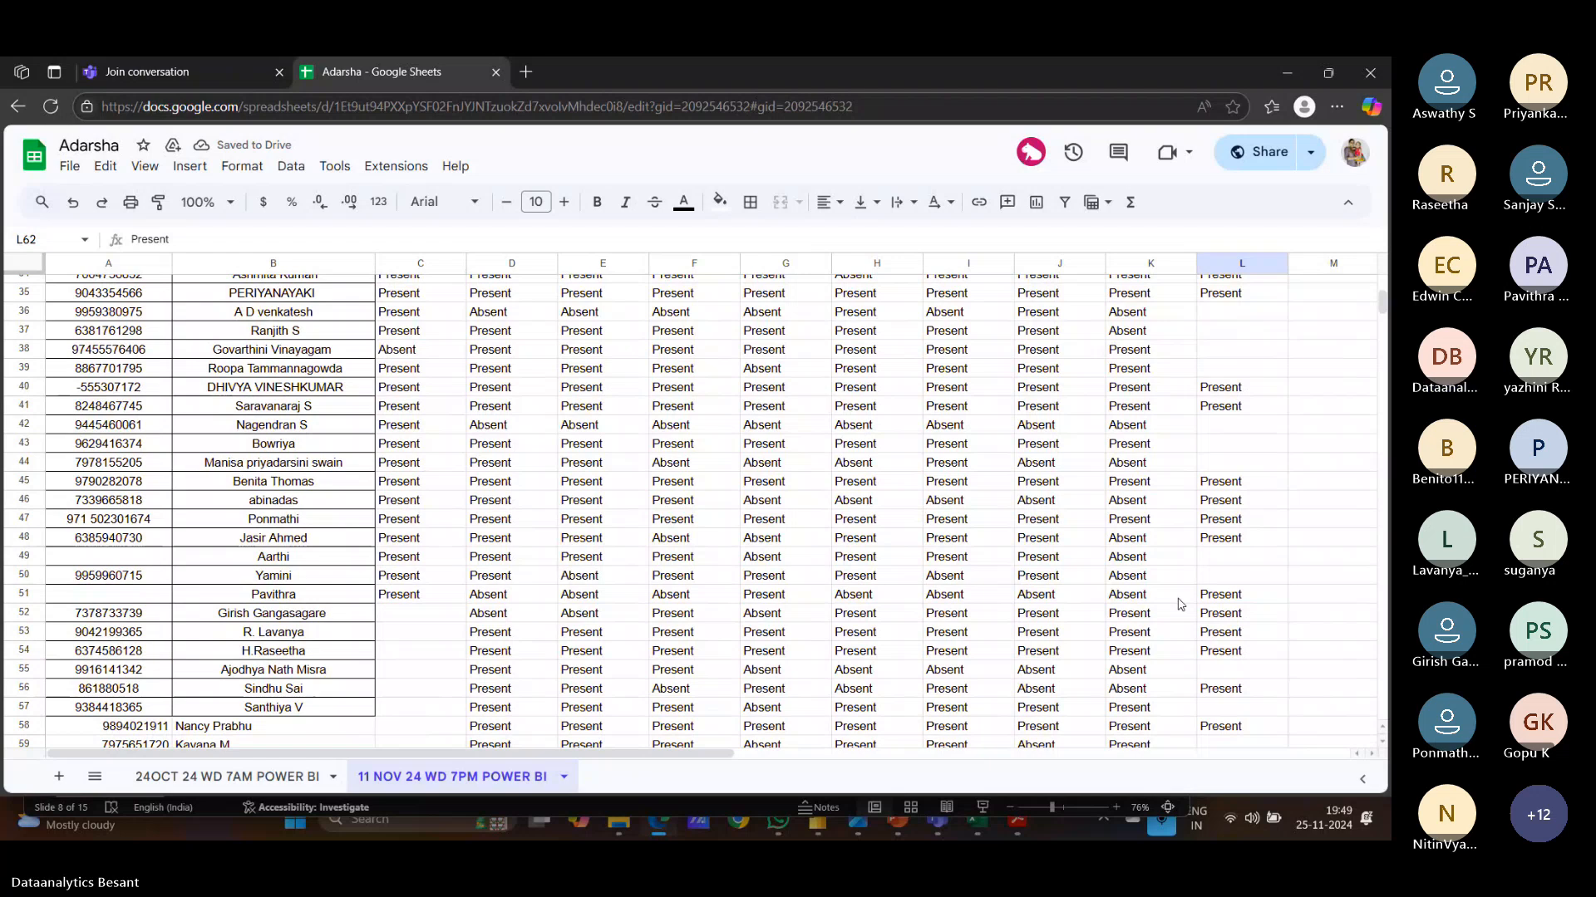
pyautogui.scroll(-4, 1180, 604)
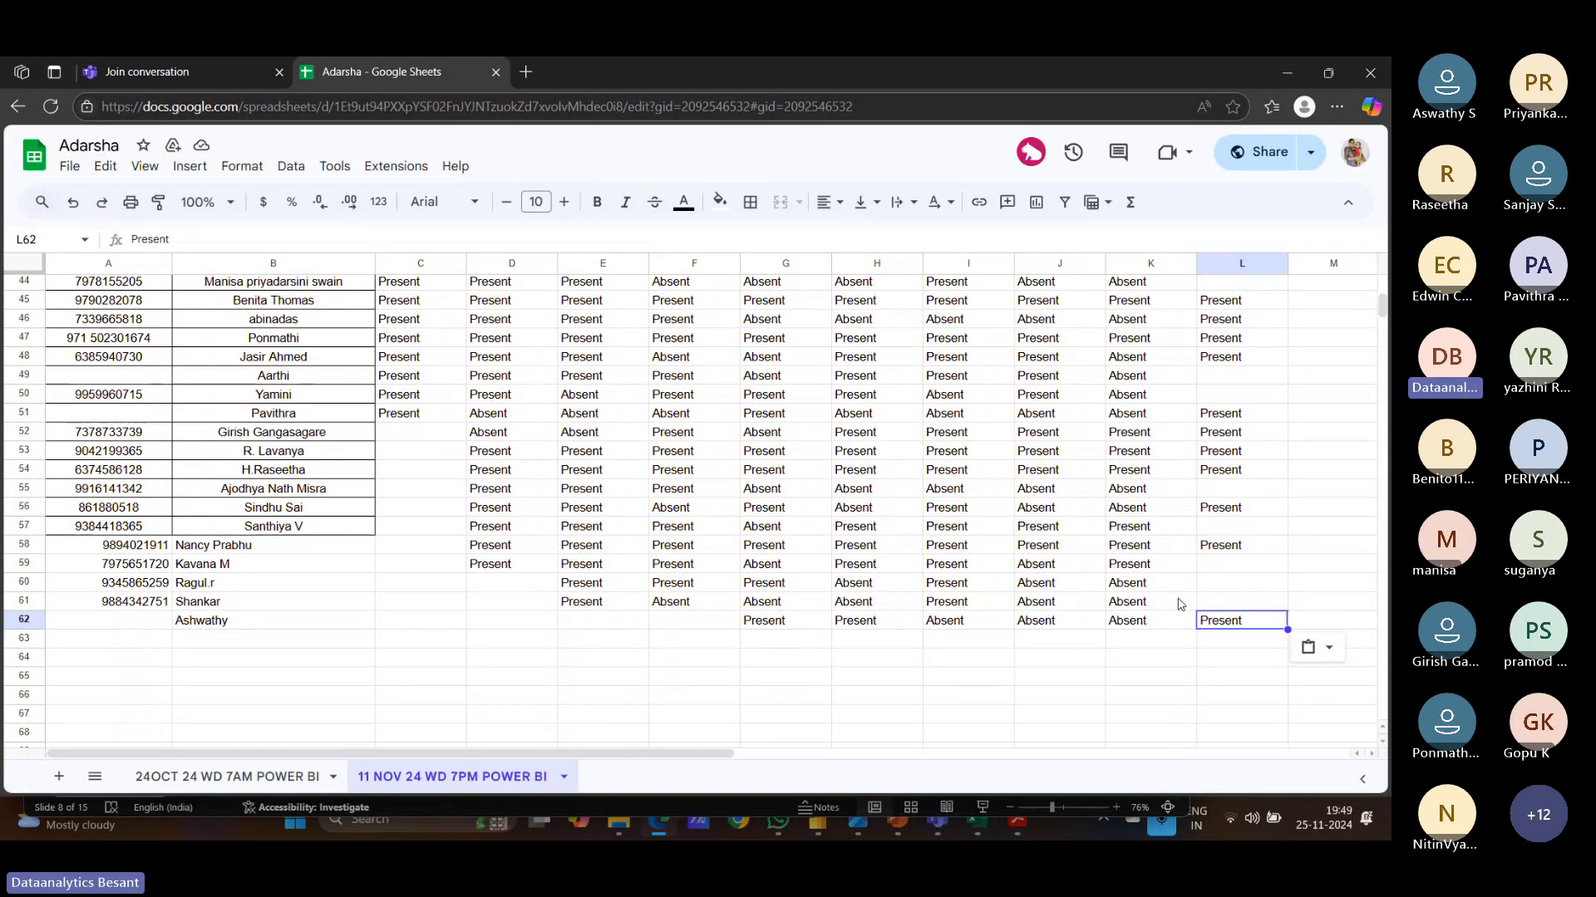
pyautogui.hotkey('ctrl', 'f')
pyautogui.write('mani')
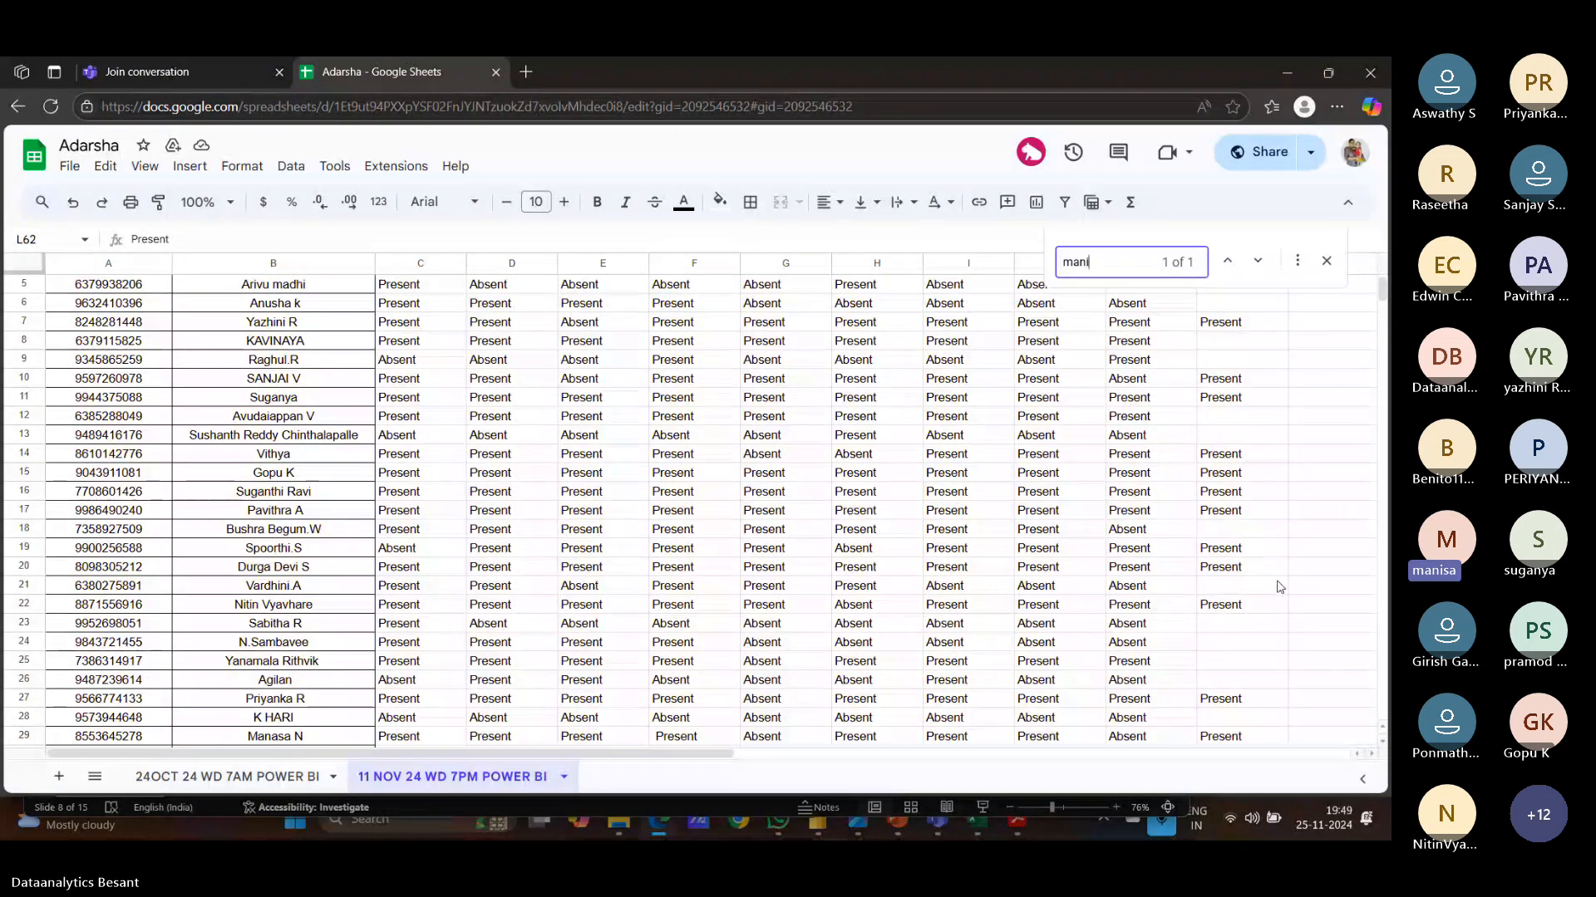
pyautogui.scroll(-2, 1278, 586)
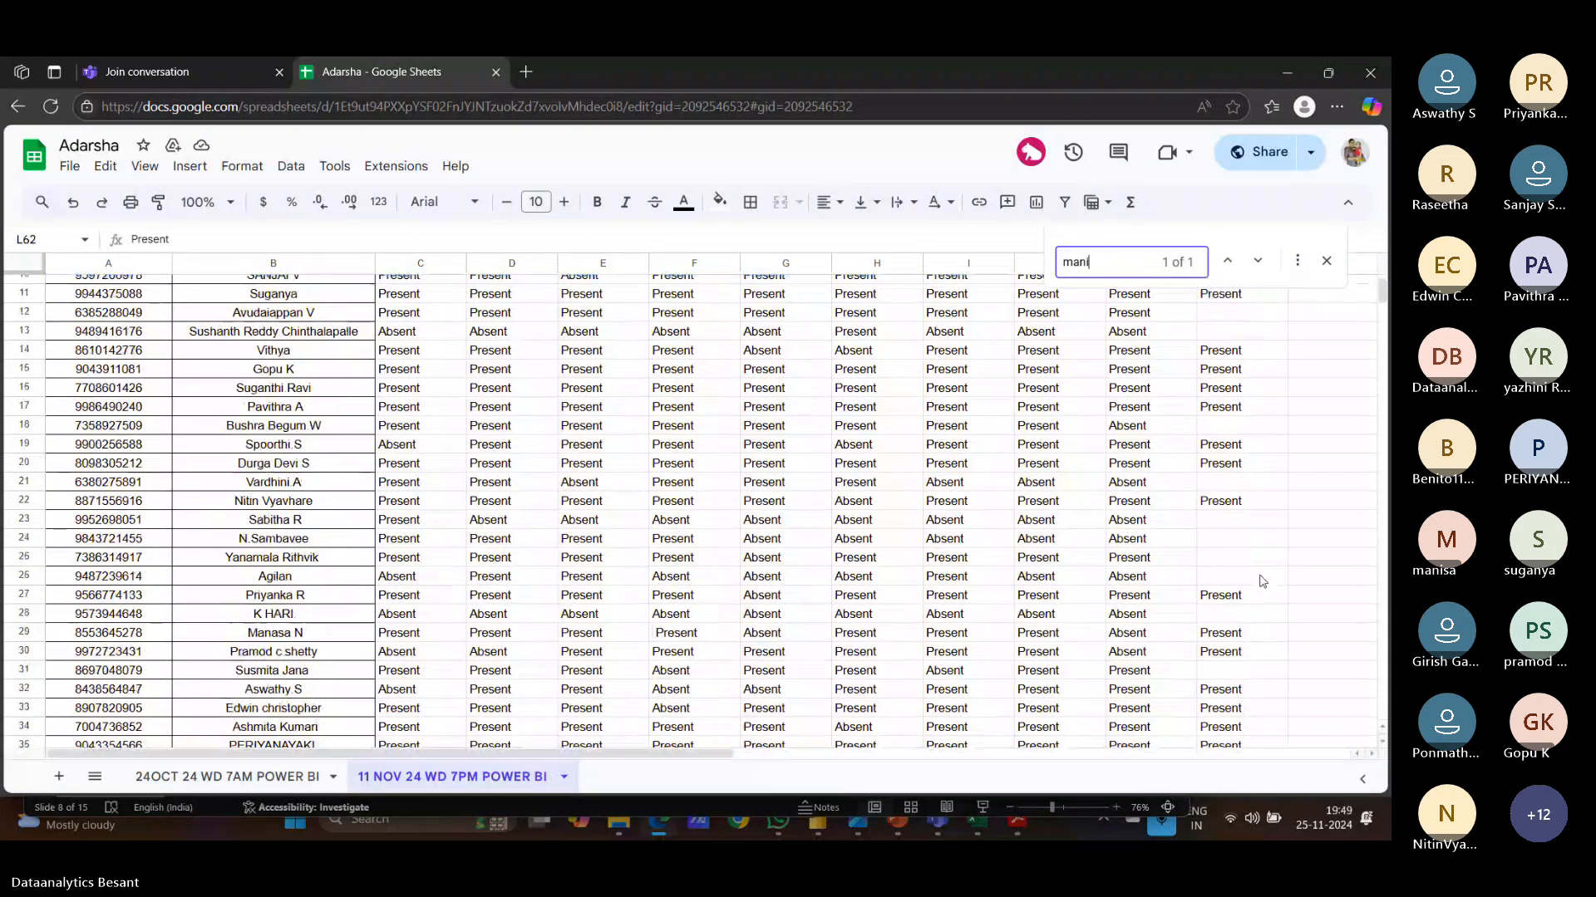
pyautogui.press('Return')
pyautogui.click(1211, 554)
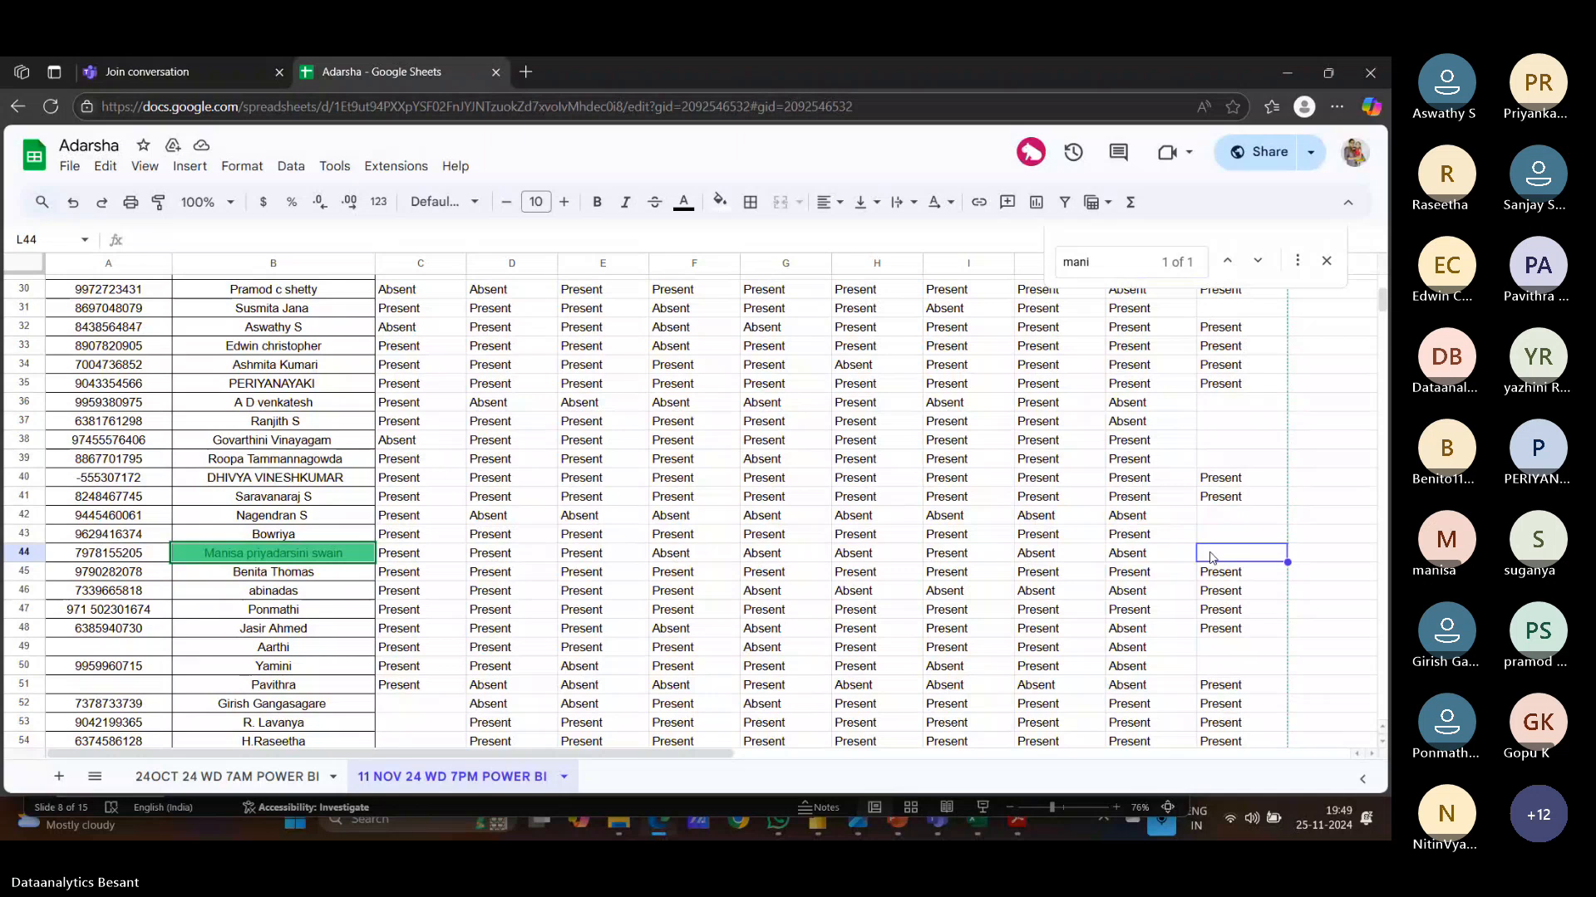
pyautogui.write('Present')
pyautogui.click(1255, 522)
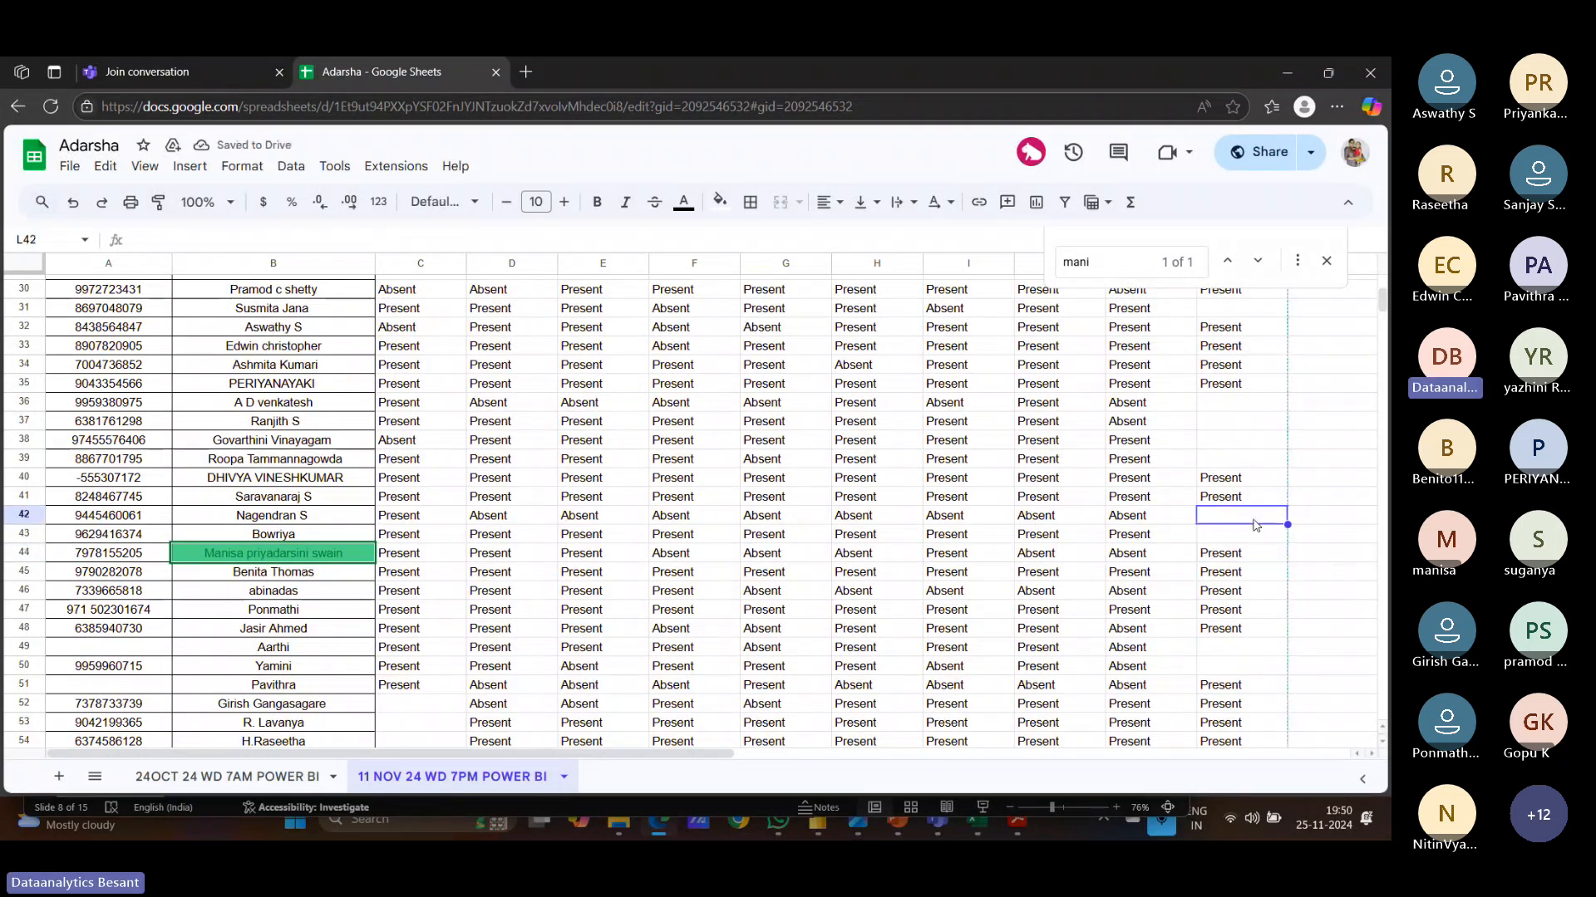
pyautogui.click(1326, 260)
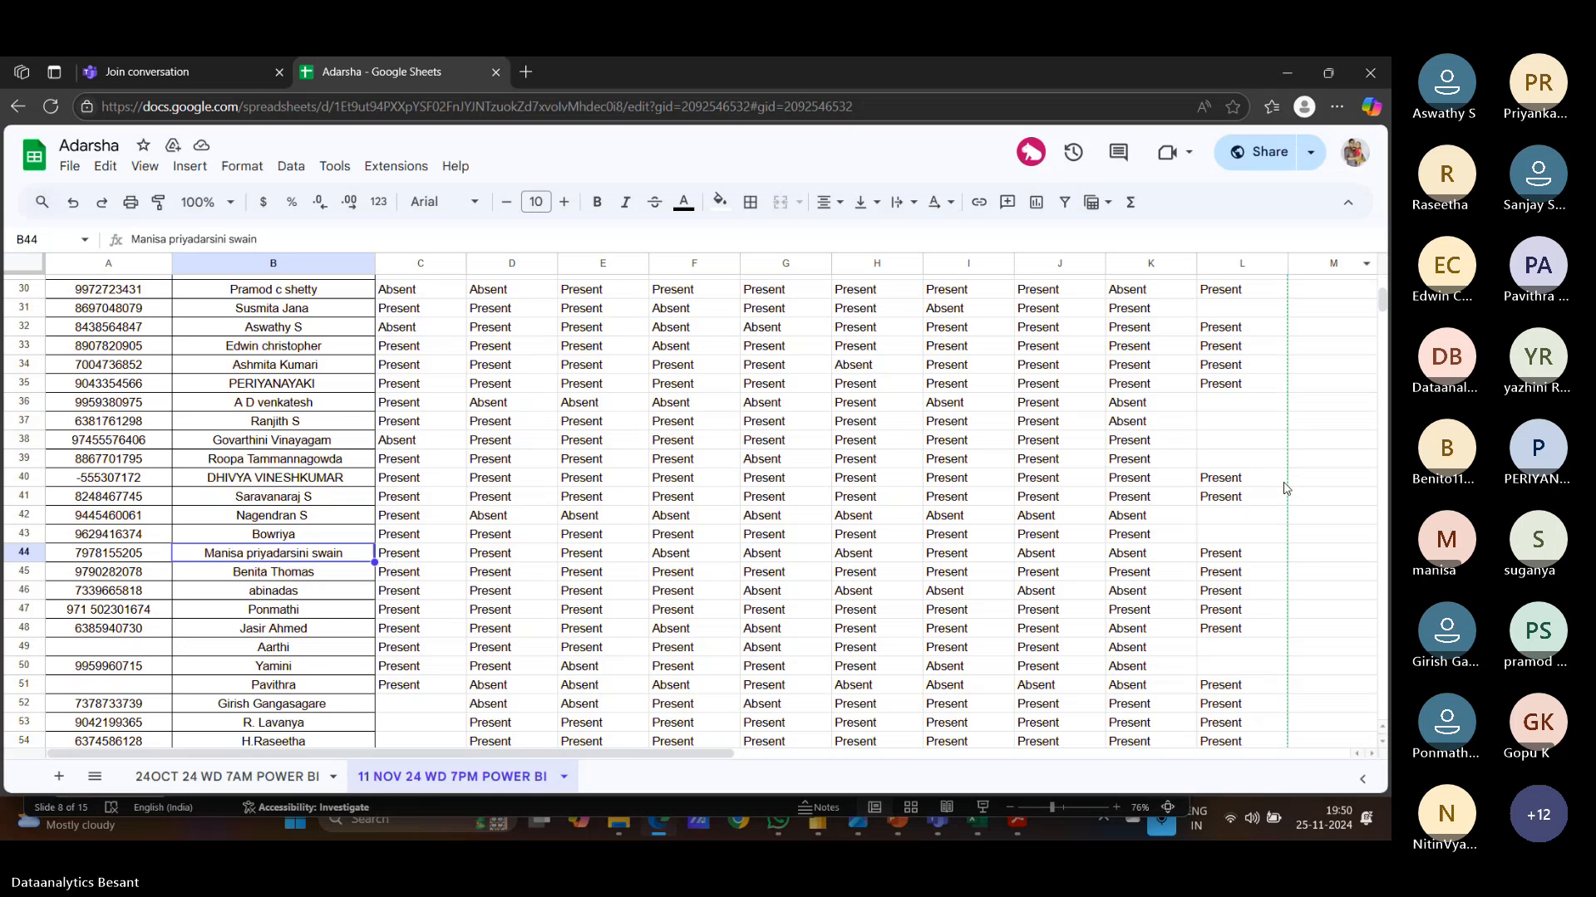
# Step: Return from the attendance sheet to the Teams meeting and stop sharing the screen
pyautogui.scroll(5, 1284, 482)
pyautogui.scroll(2, 1247, 449)
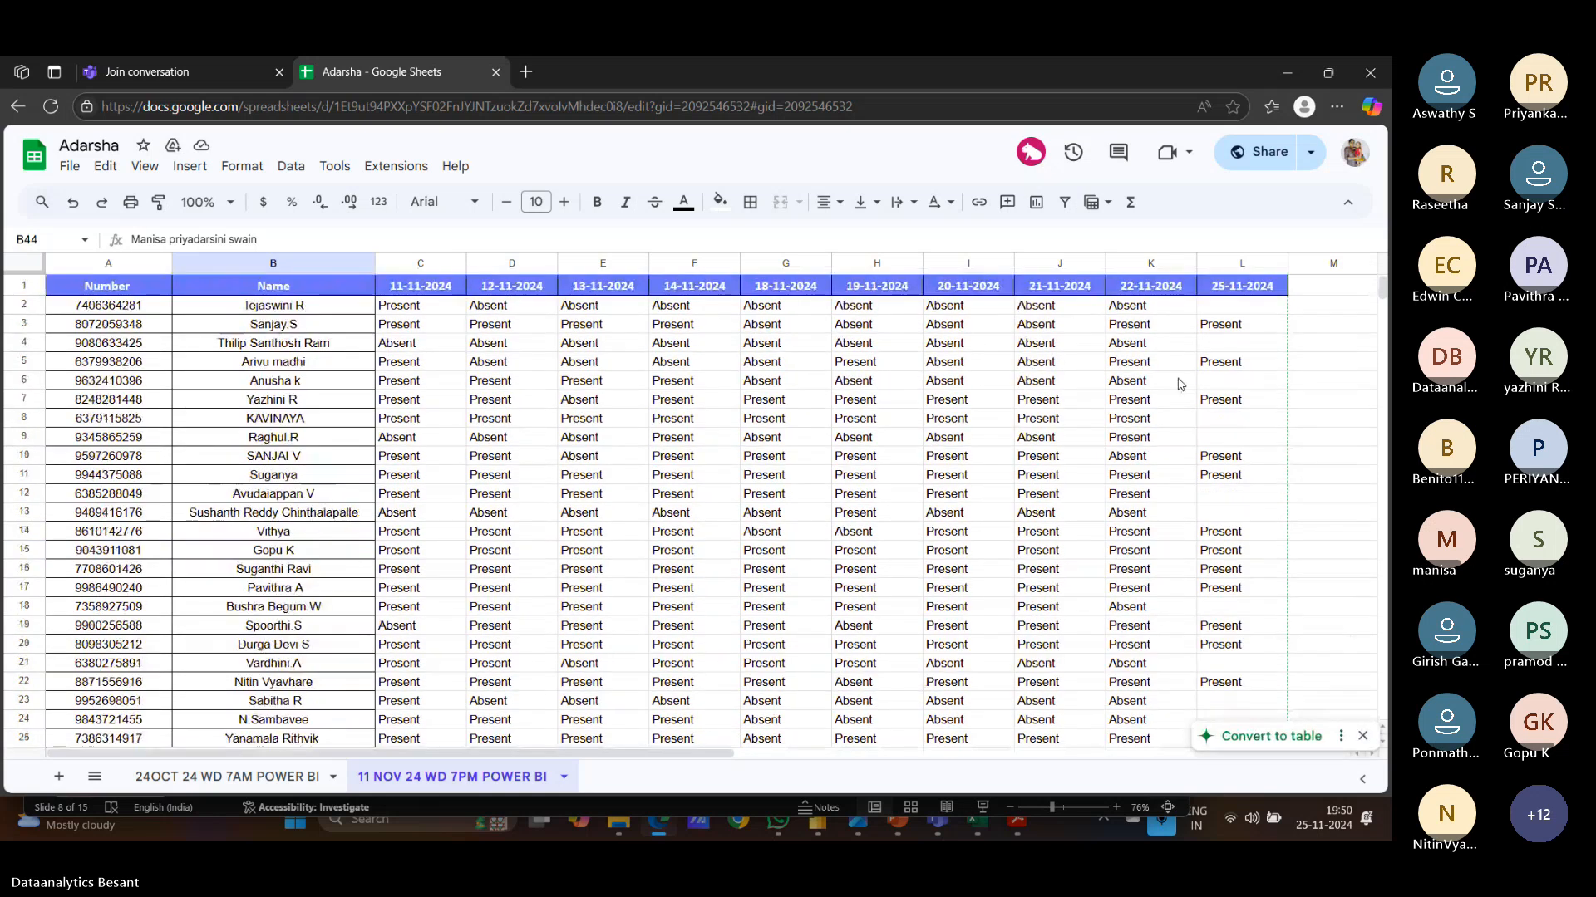
pyautogui.click(937, 819)
pyautogui.click(821, 726)
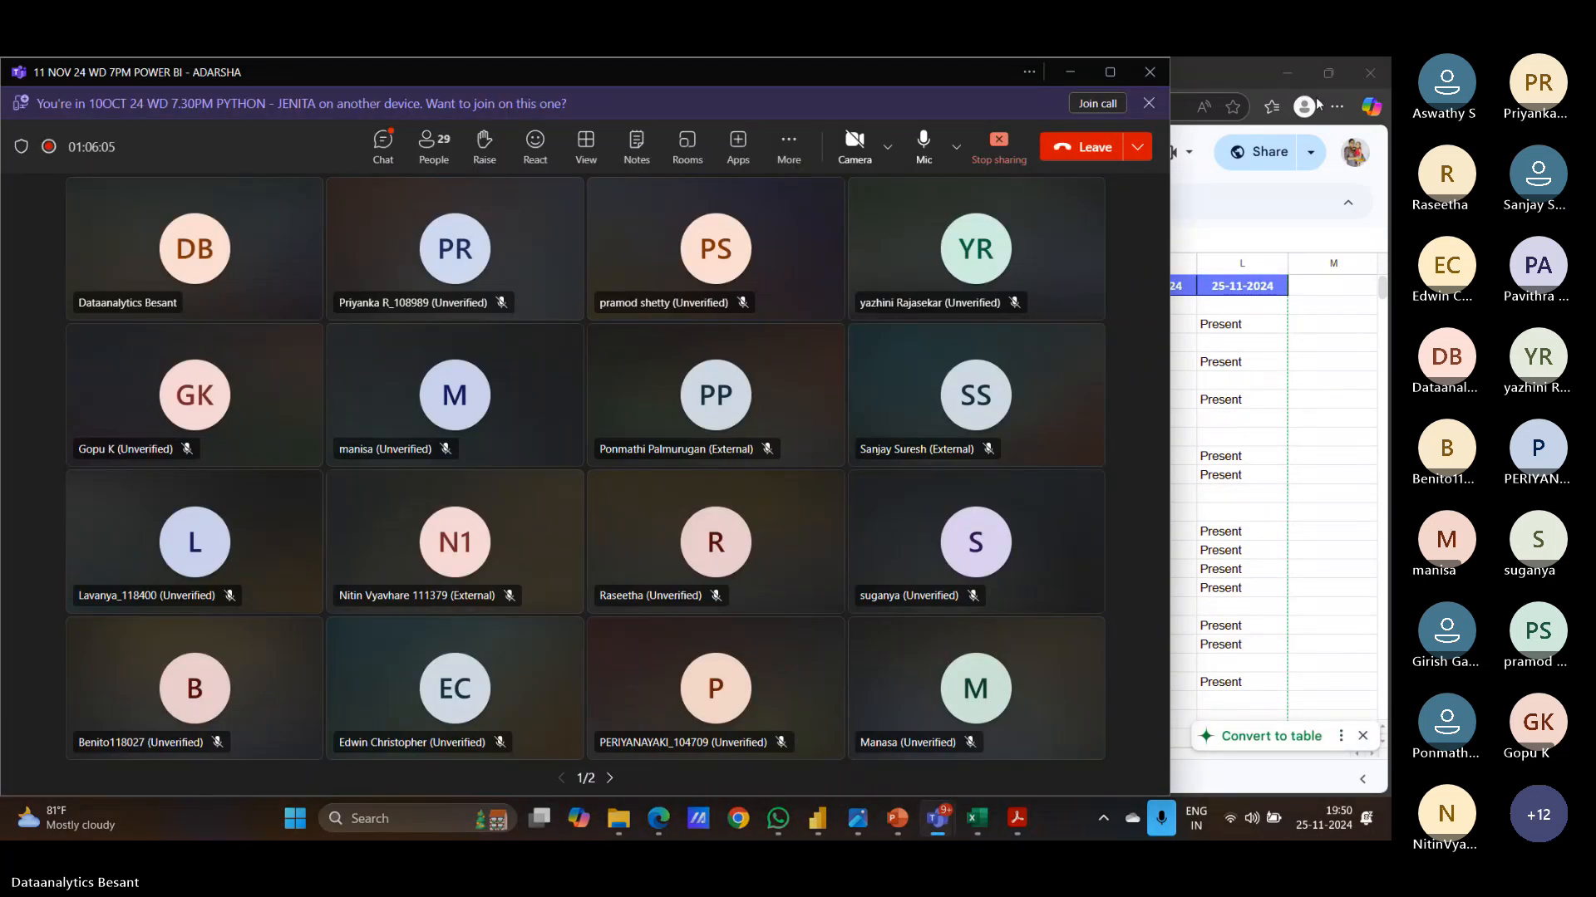
pyautogui.click(1287, 73)
pyautogui.click(1280, 73)
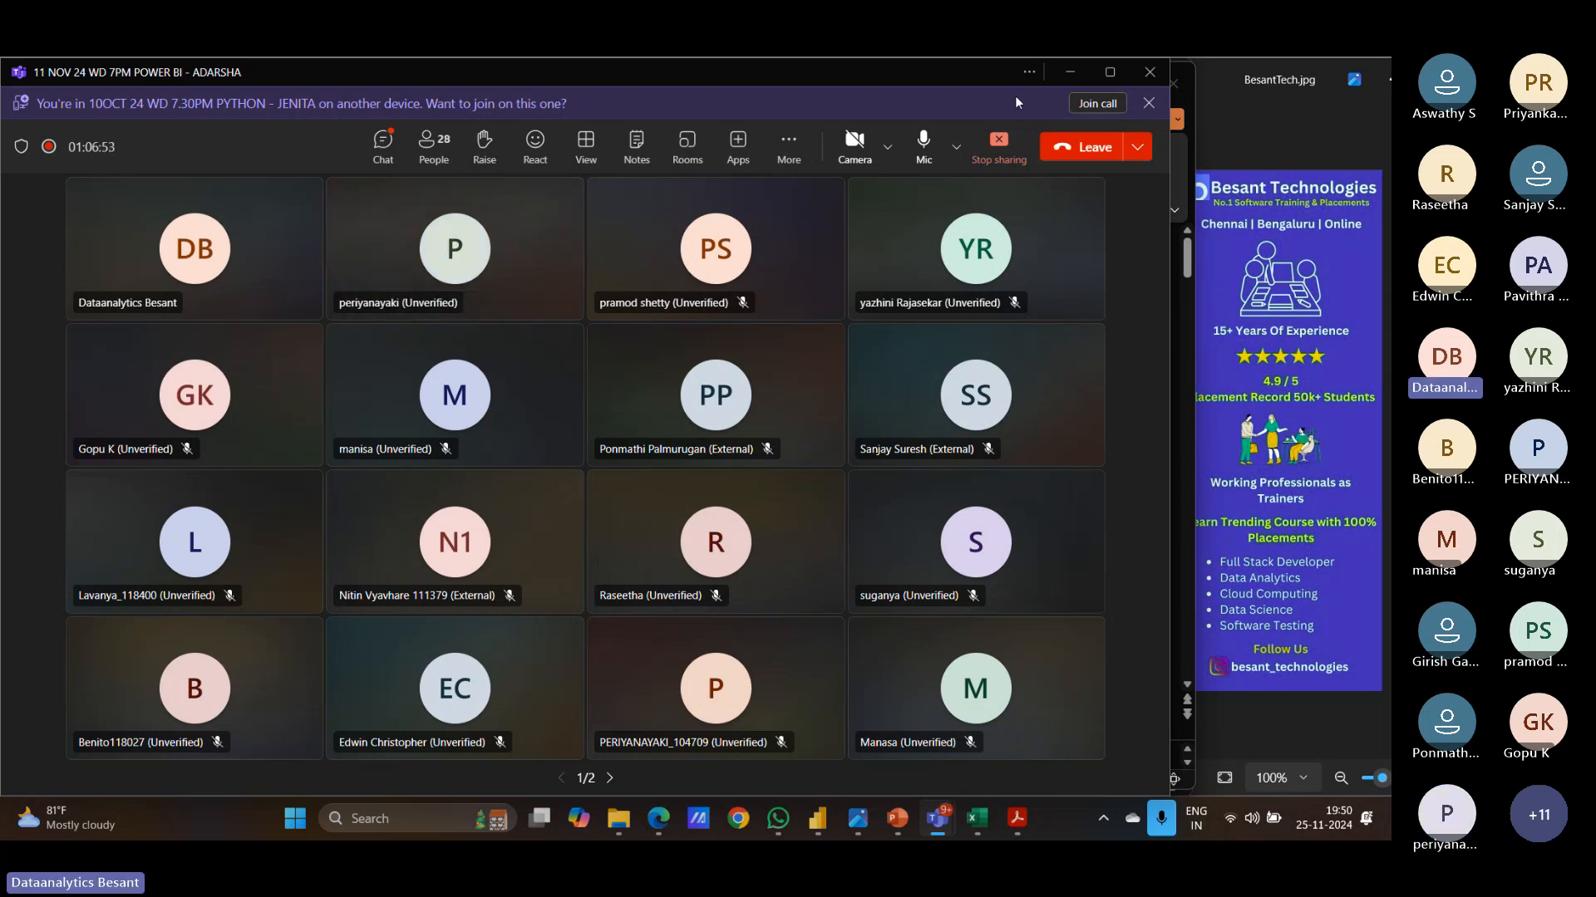
pyautogui.click(1013, 147)
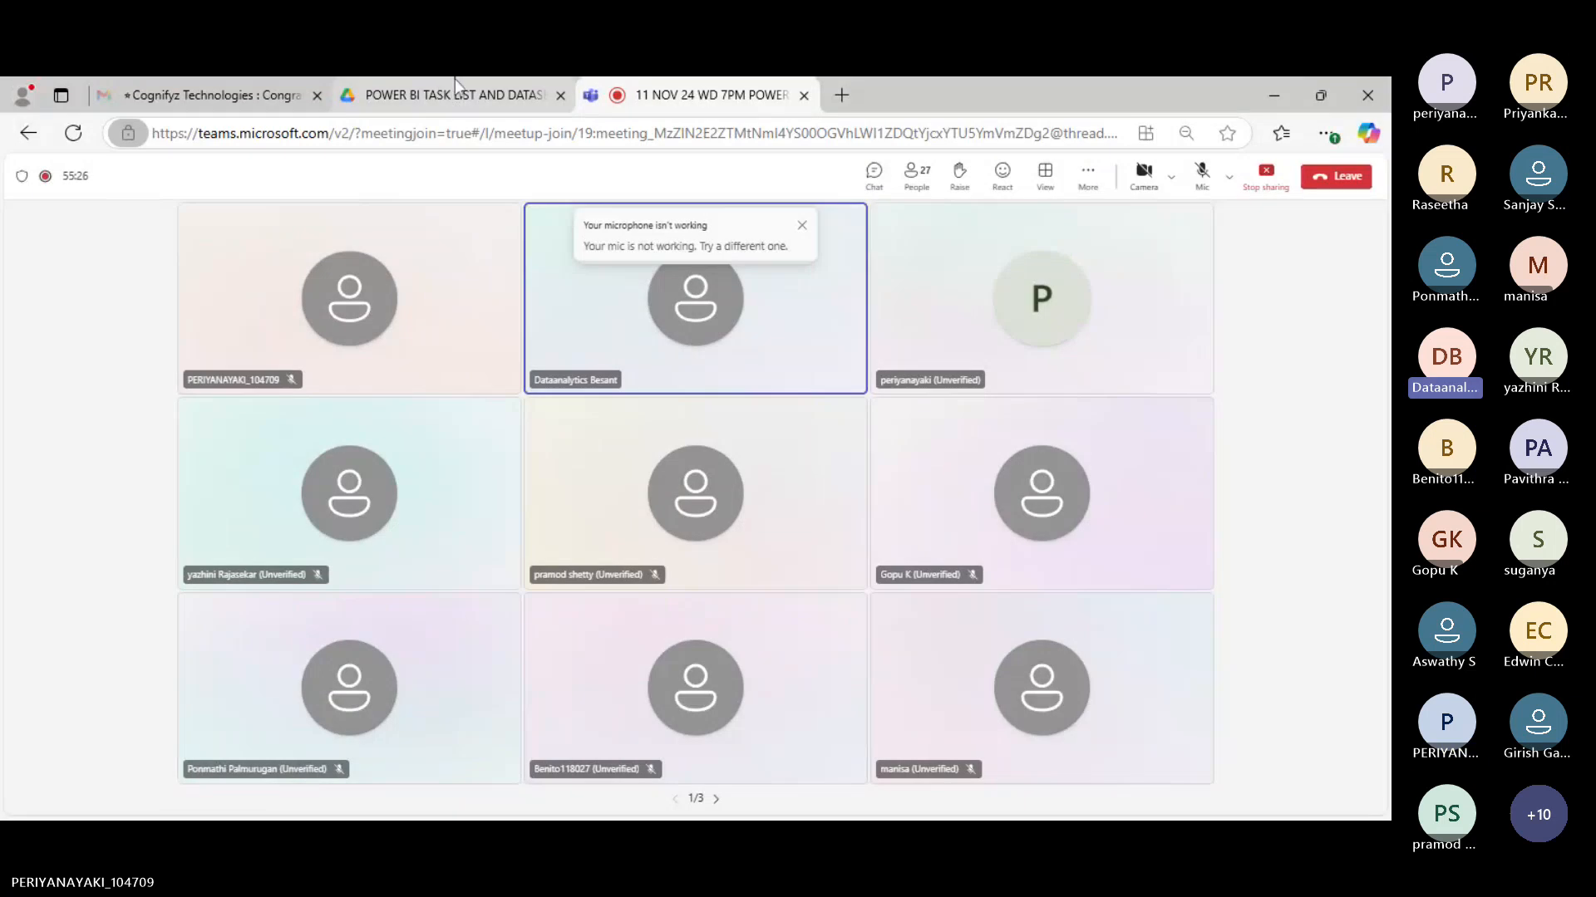
# Step: Switch to the Power BI task list in Google Drive and review the tasks in Power BI pdf.pdf from Task 1 to Task 4
pyautogui.click(456, 78)
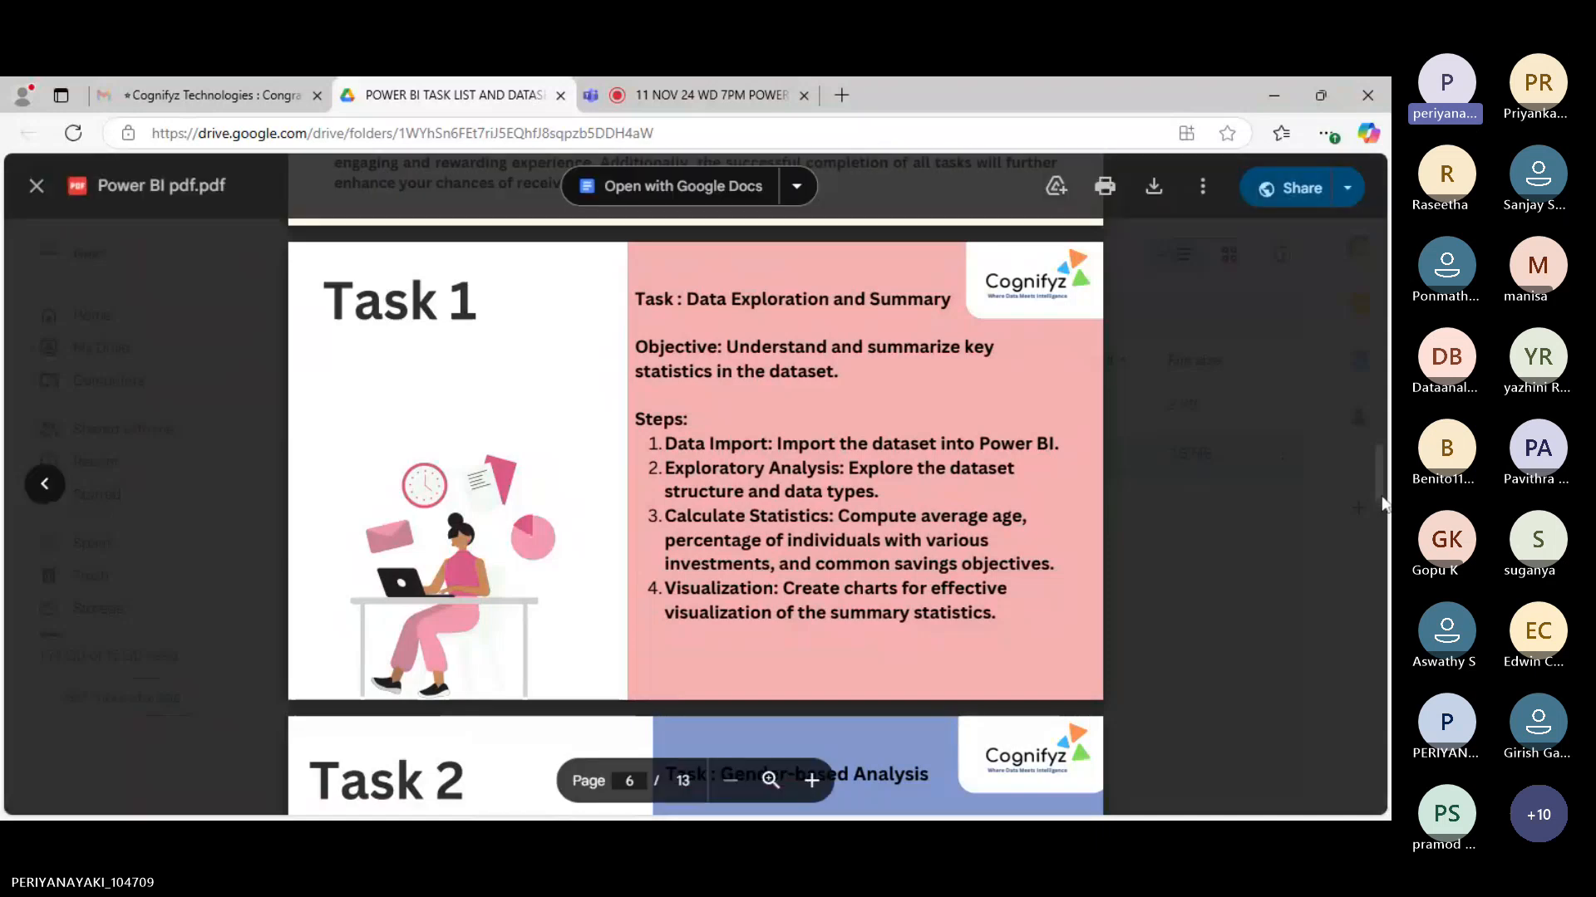
pyautogui.moveTo(1383, 503); pyautogui.dragTo(1381, 580)
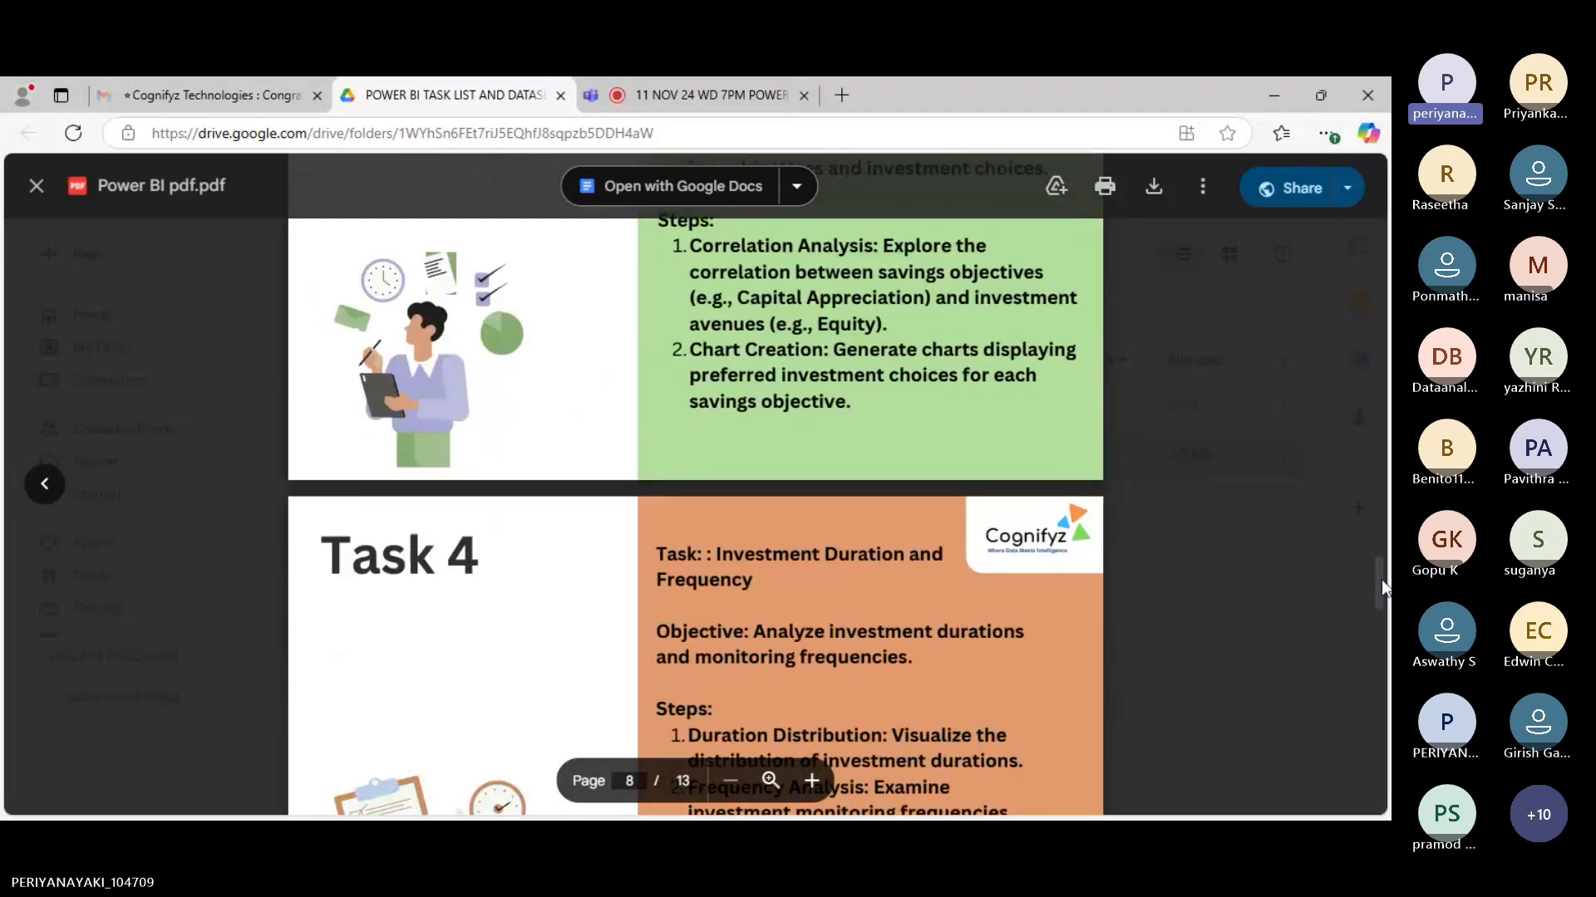